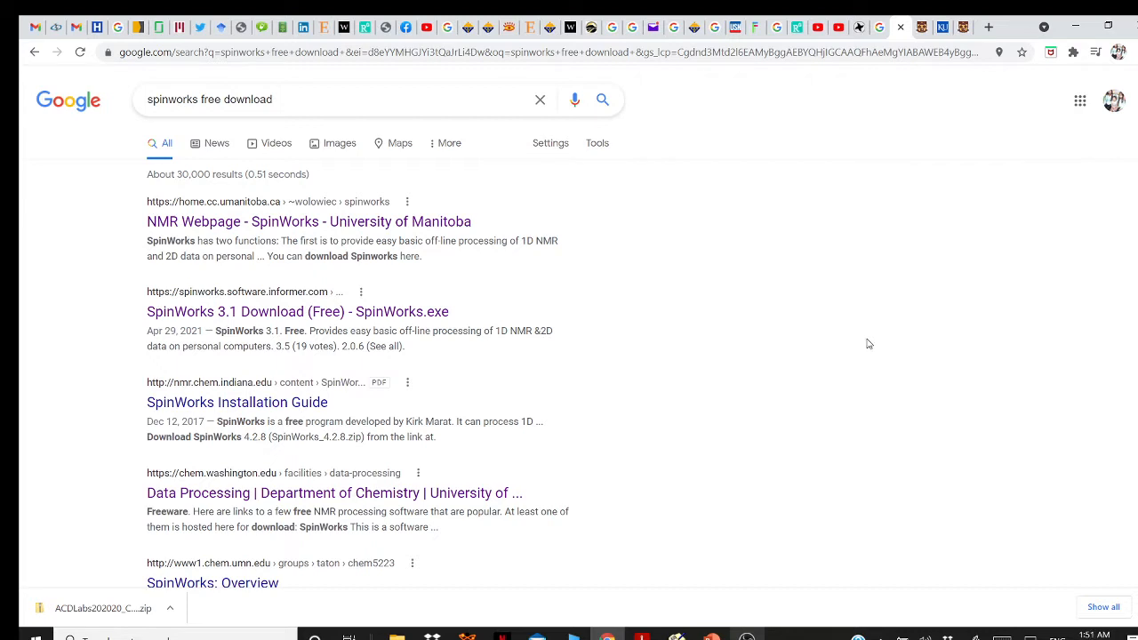
View the University of Manitoba SpinWorks web page down to its download link
{"action": "left_click", "coordinate": [303, 96]}
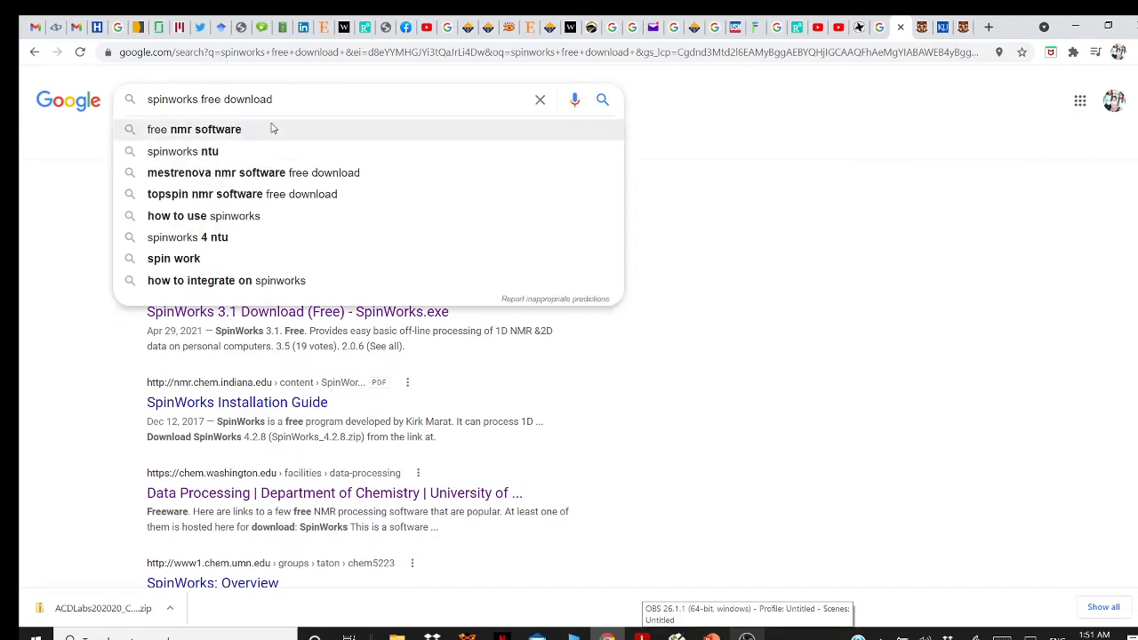
{"action": "left_click", "coordinate": [677, 127]}
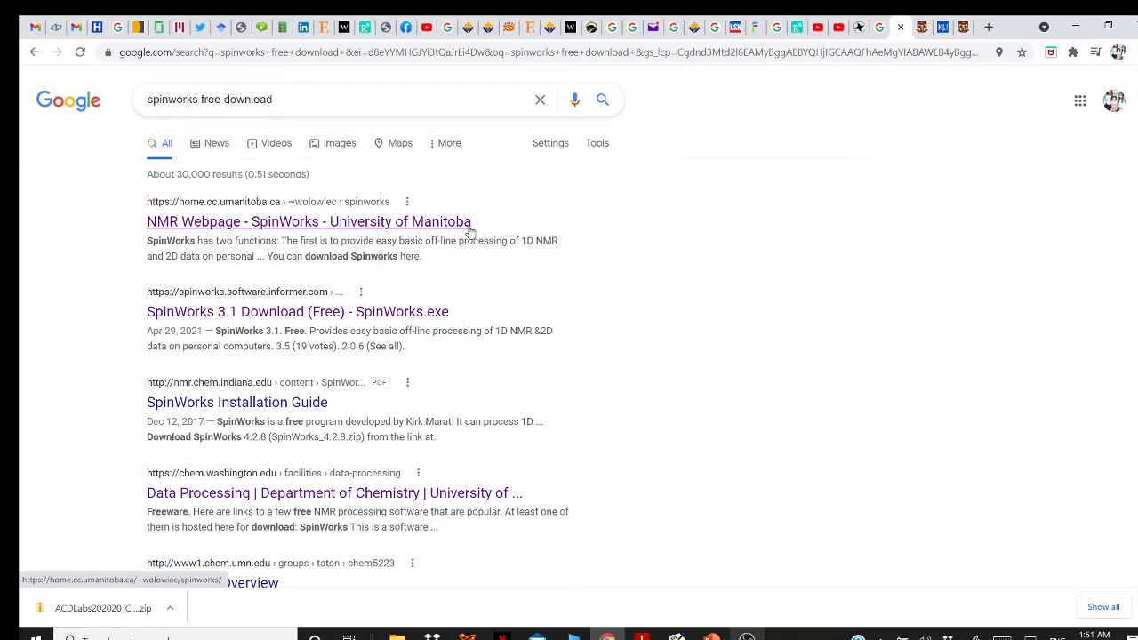
{"action": "left_click", "coordinate": [921, 26]}
{"action": "scroll", "coordinate": [526, 247], "scroll_direction": "down", "scroll_amount": 3}
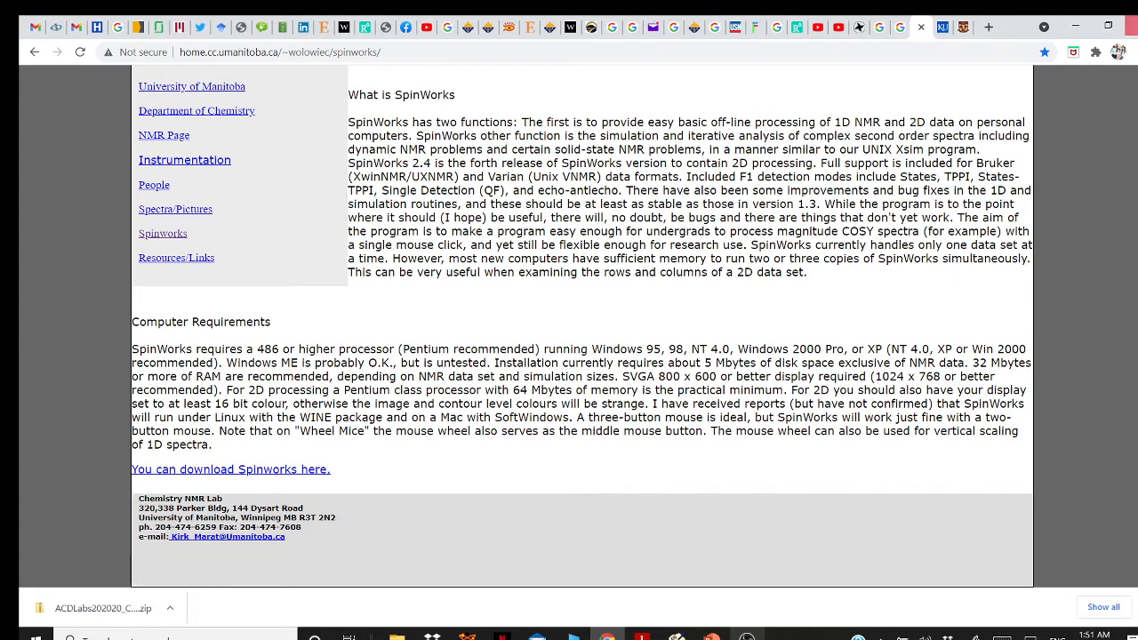
Minimize the browser and the PDF installation guide, then launch SpinWorks 4 from the desktop and maximize its window
{"action": "left_click", "coordinate": [1075, 31]}
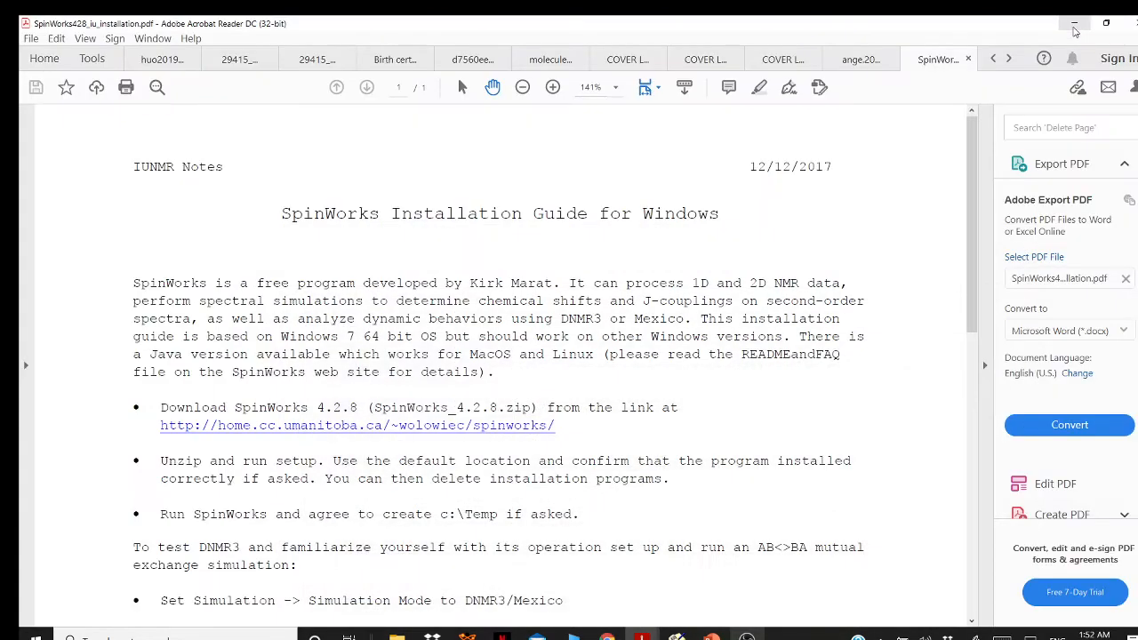
{"action": "left_click", "coordinate": [1076, 31]}
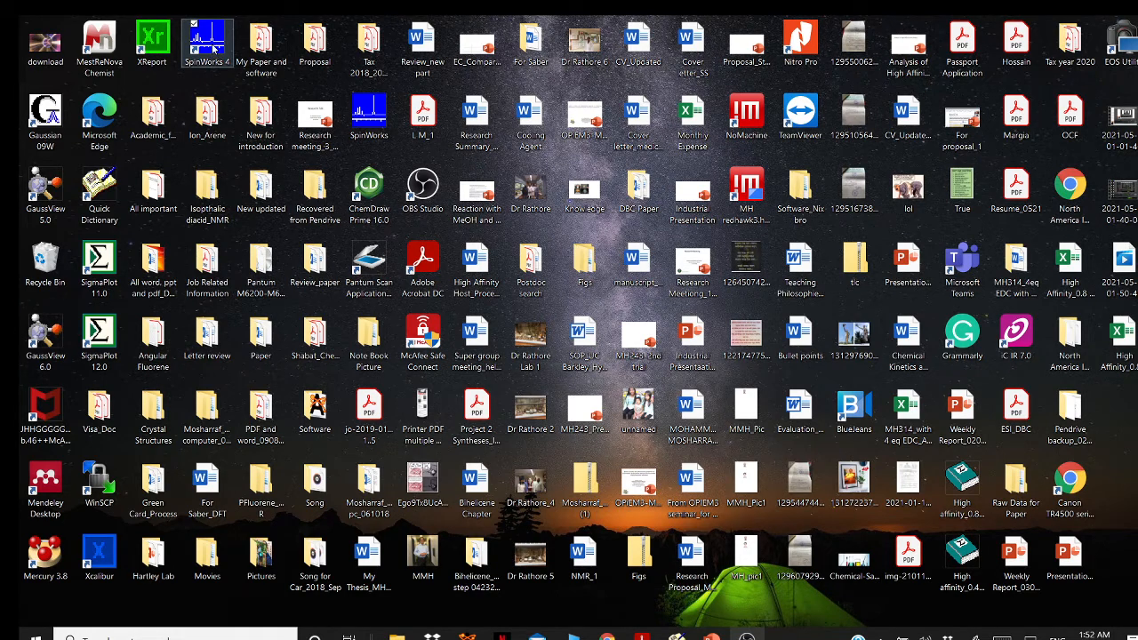
{"action": "double_click", "coordinate": [213, 48]}
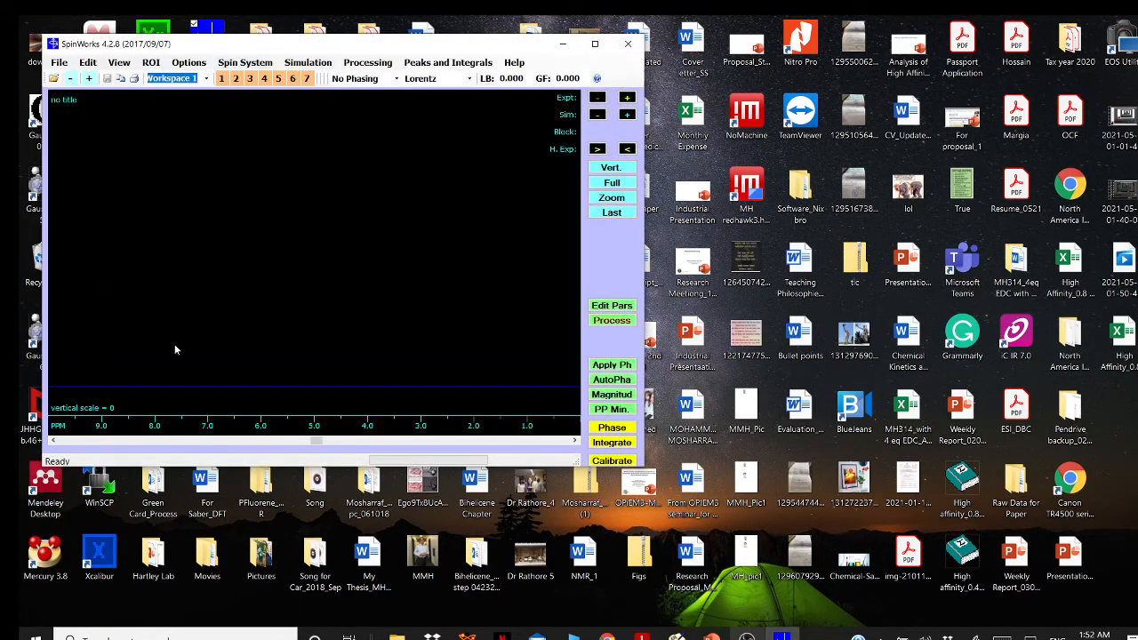
{"action": "left_click", "coordinate": [594, 44]}
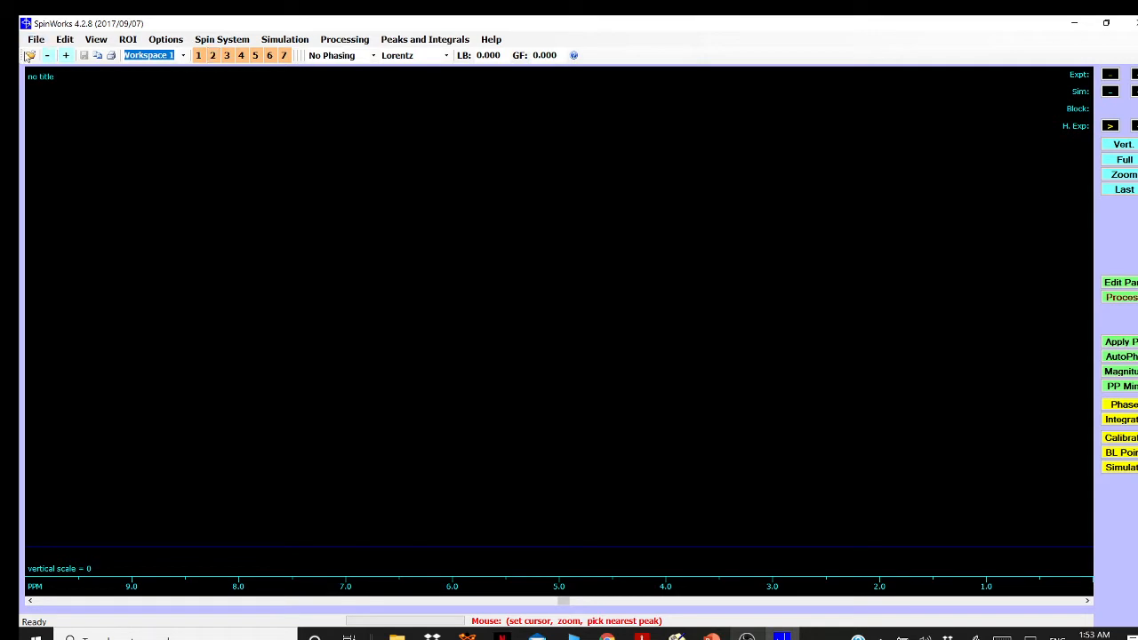
Open the fid file from E:\04122021\314-Centrifuge_2eqNaCl_4eq EDC_Acetone_D2O_60_40_2nd Fr\1
{"action": "left_click", "coordinate": [37, 41]}
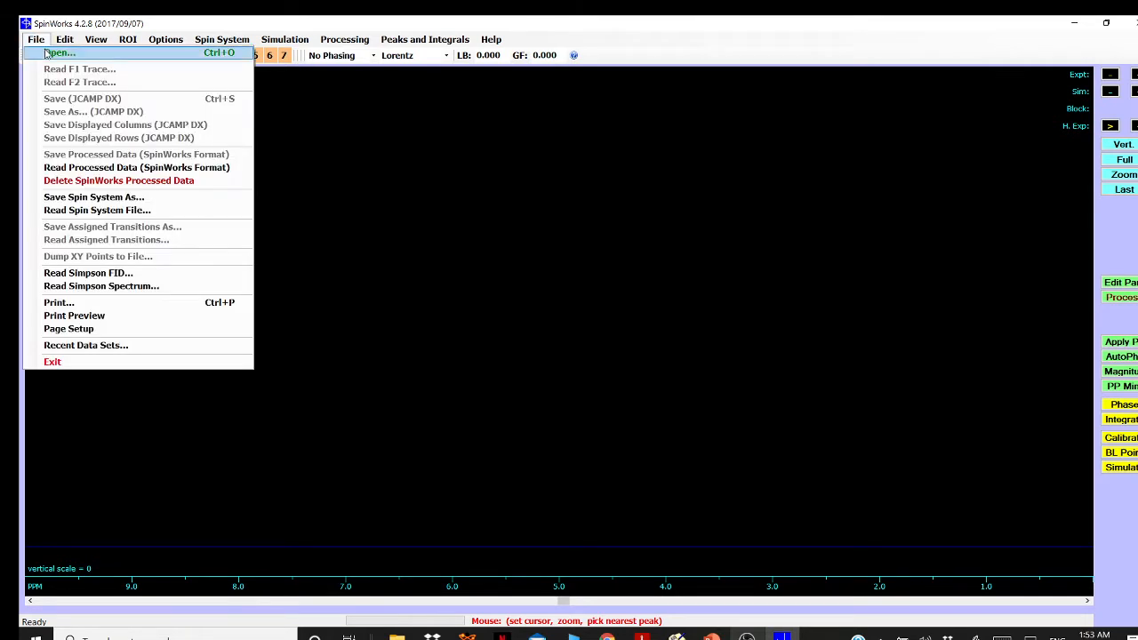
{"action": "left_click", "coordinate": [48, 53]}
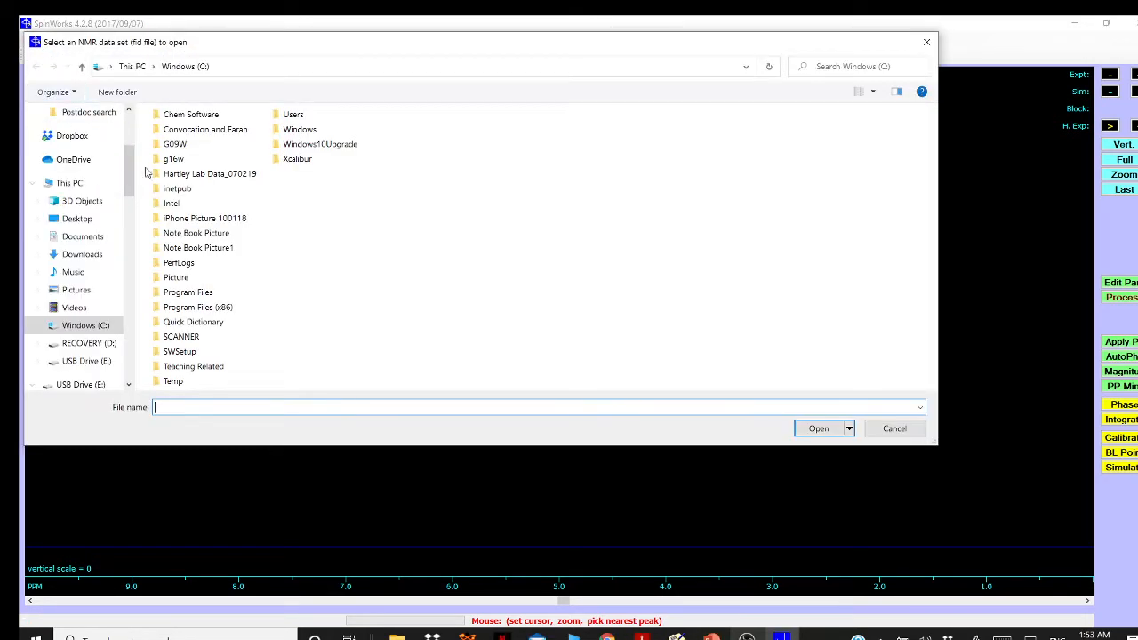
{"action": "left_click", "coordinate": [93, 362]}
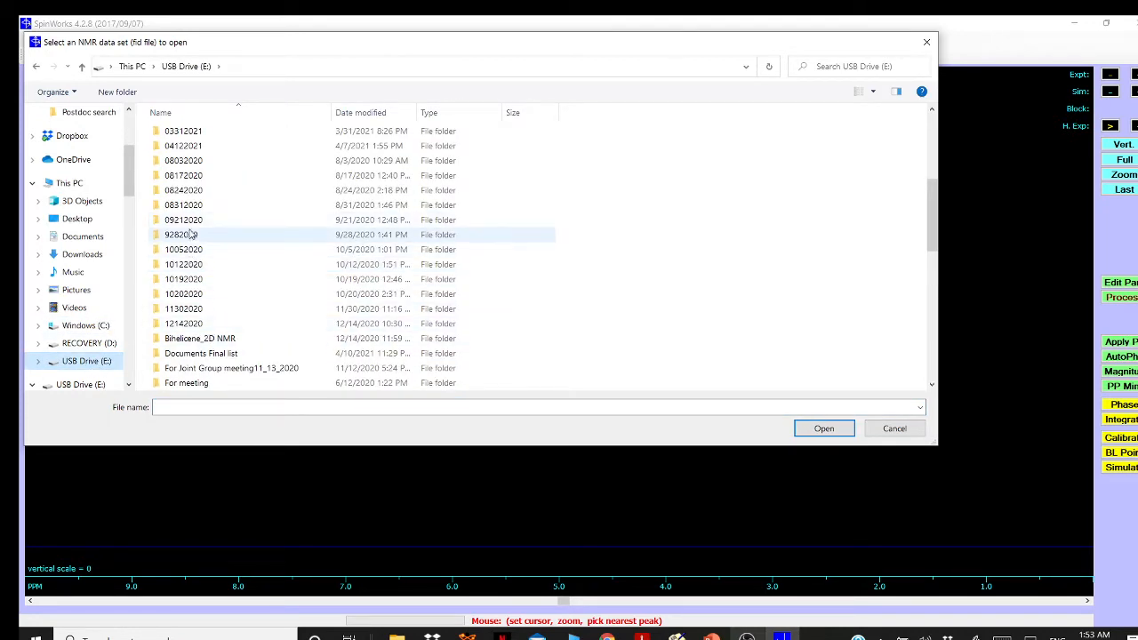
{"action": "double_click", "coordinate": [206, 146]}
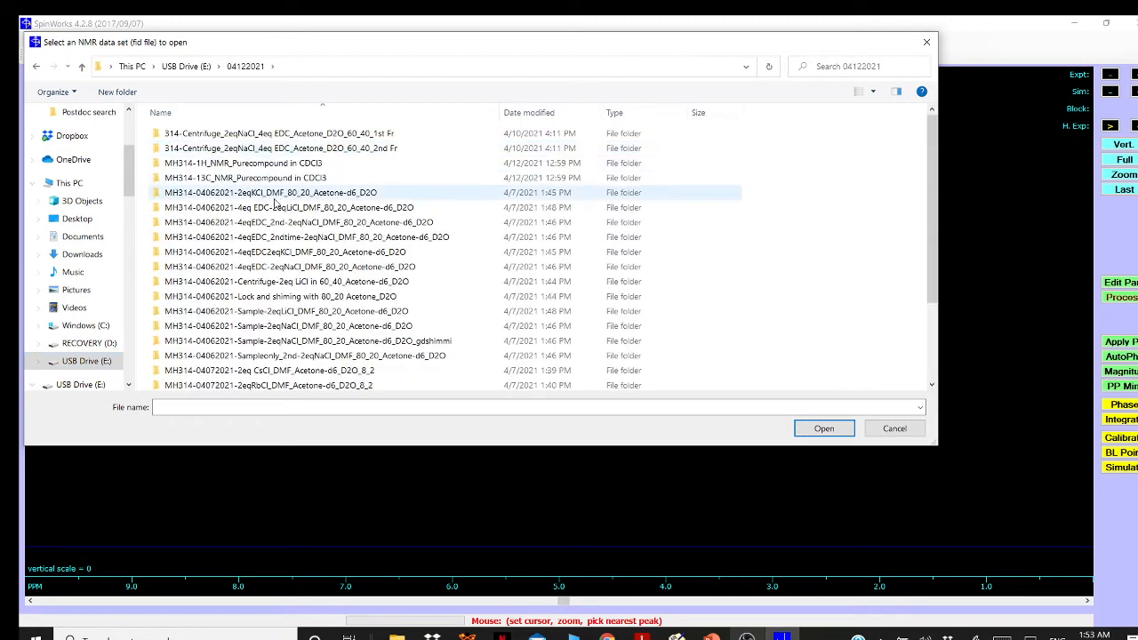
{"action": "double_click", "coordinate": [313, 150]}
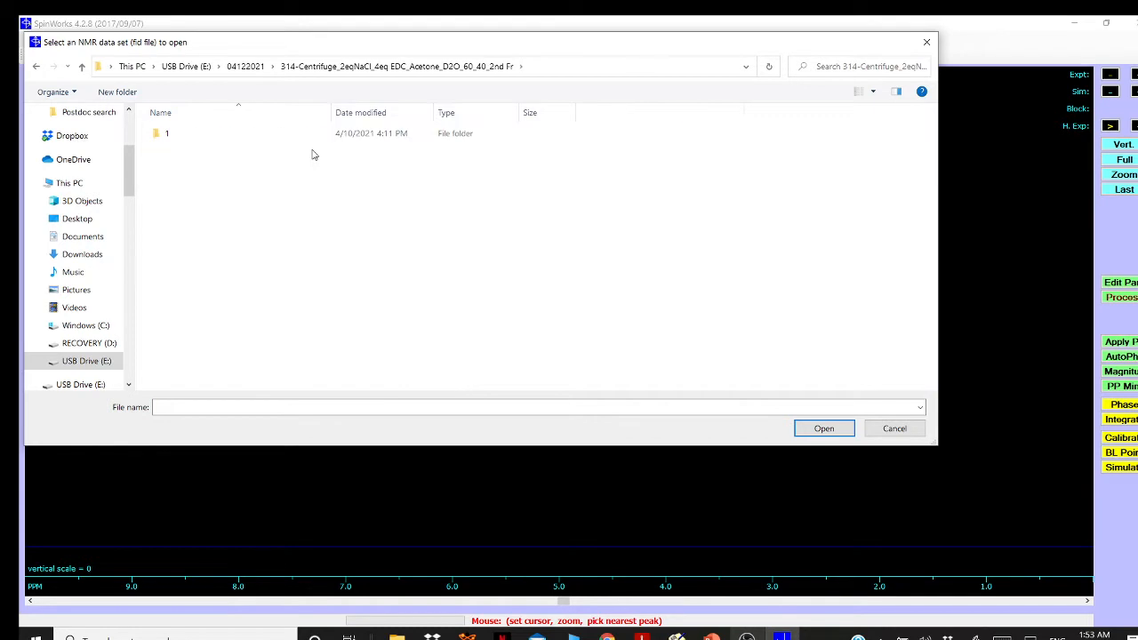
{"action": "double_click", "coordinate": [164, 135]}
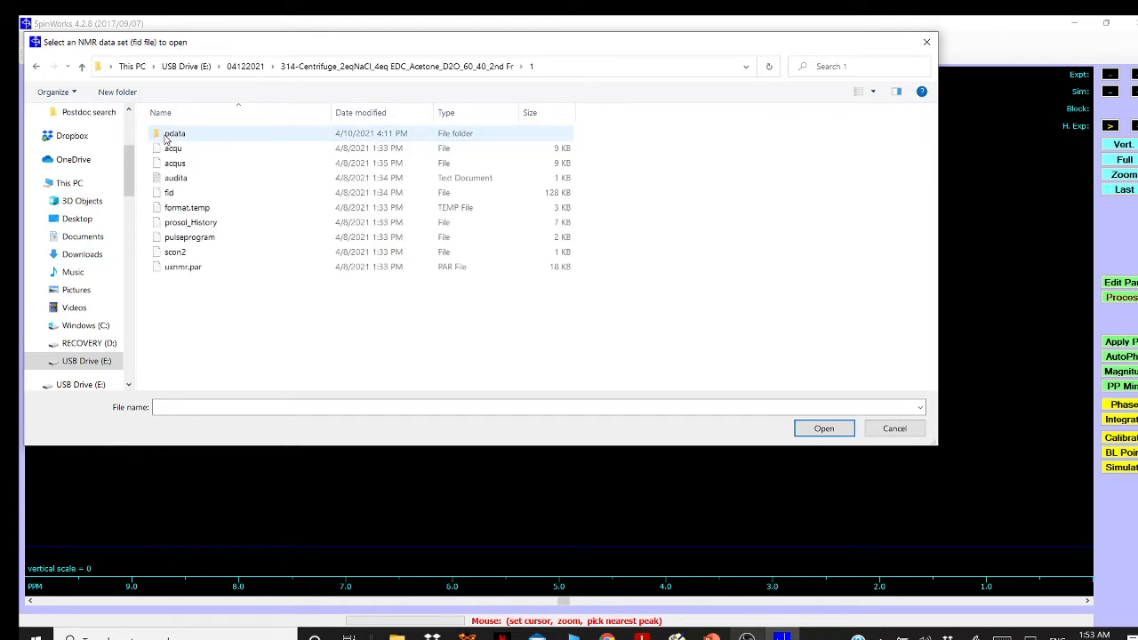
{"action": "left_click", "coordinate": [173, 199]}
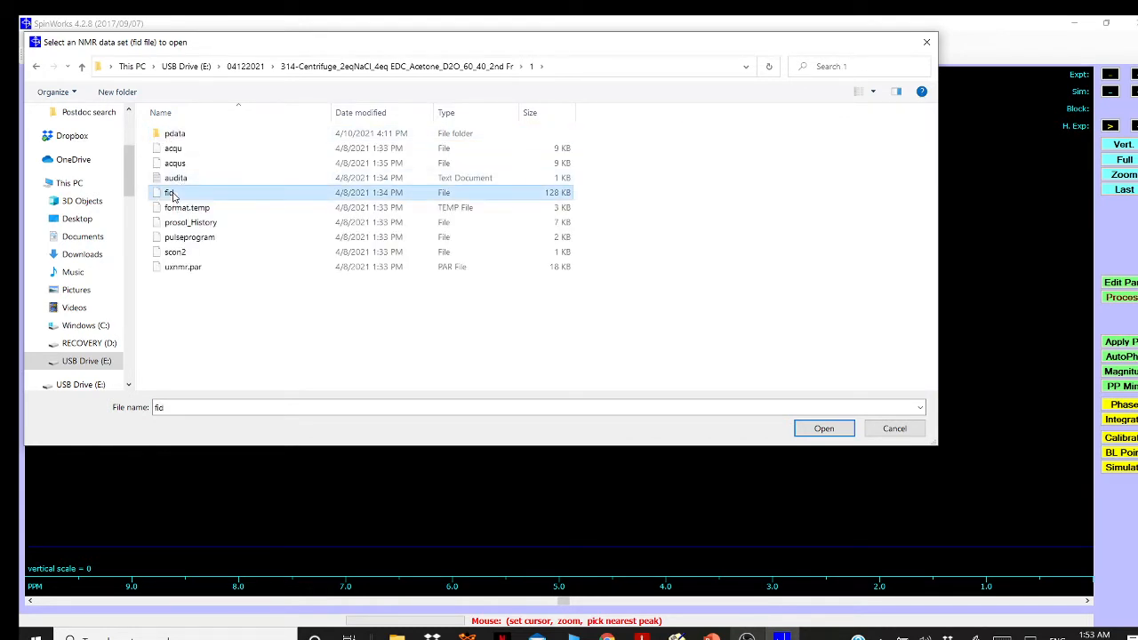
{"action": "left_click", "coordinate": [822, 431]}
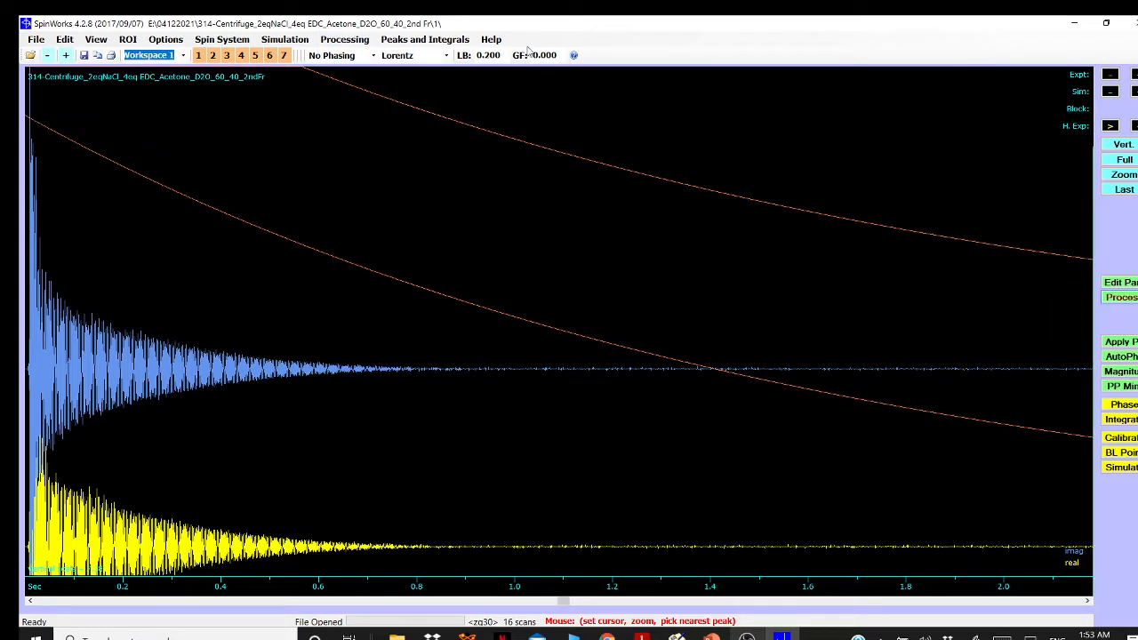
Apply plain FT processing to the loaded FID to produce the 1D spectrum
{"action": "left_click", "coordinate": [335, 45]}
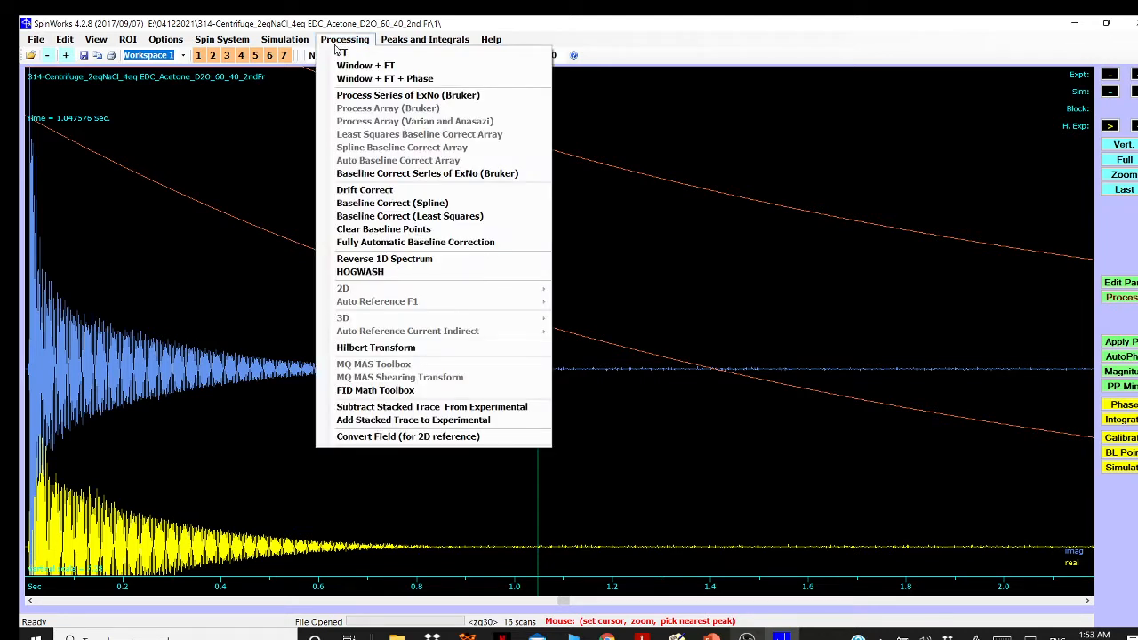
{"action": "left_click", "coordinate": [342, 56]}
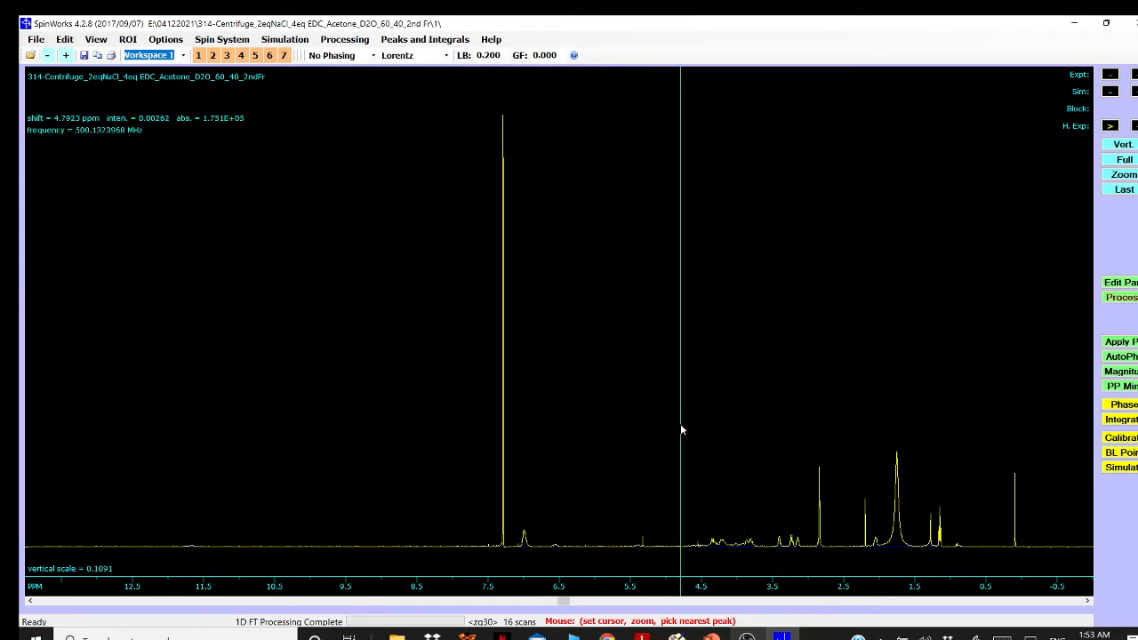
{"action": "left_click", "coordinate": [967, 455]}
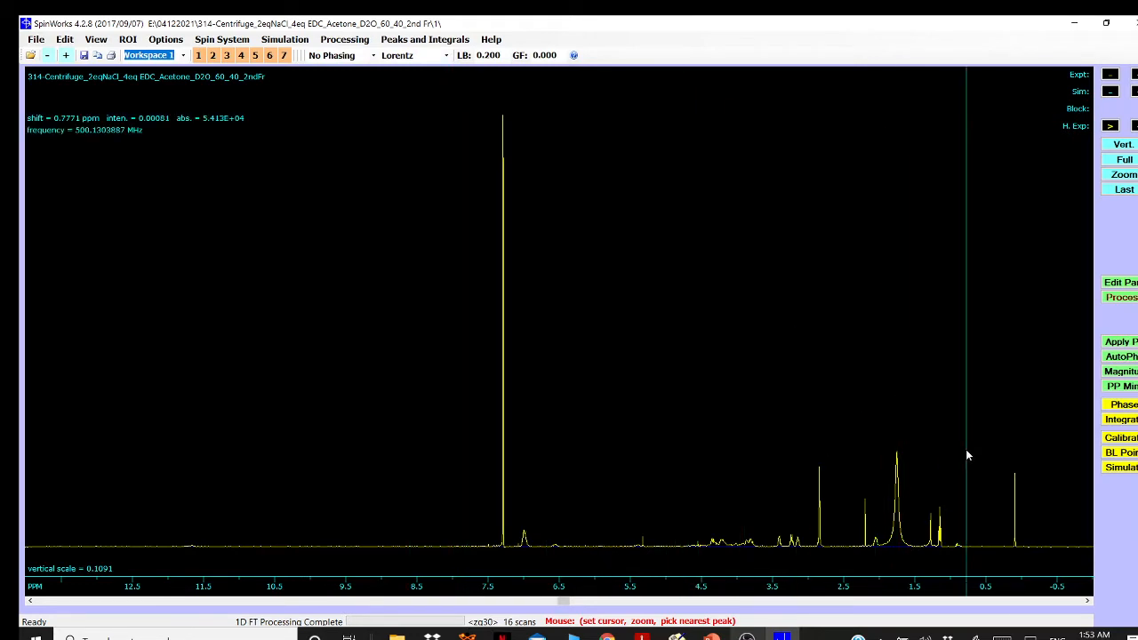
{"action": "left_click", "coordinate": [702, 384]}
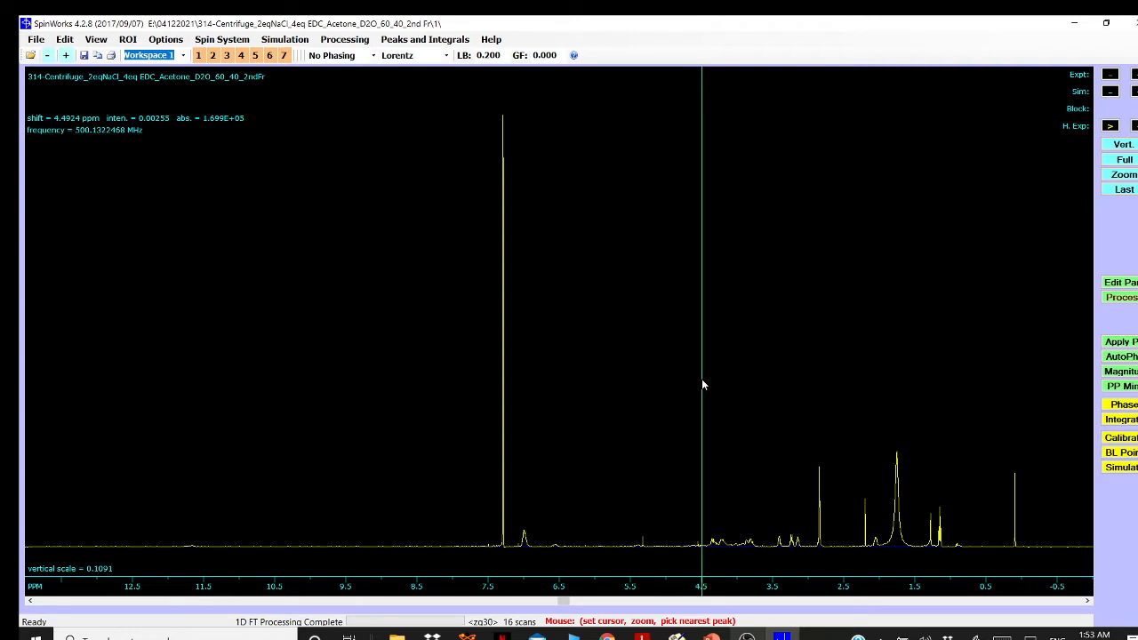
{"action": "scroll", "coordinate": [701, 384], "scroll_direction": "up", "scroll_amount": 5}
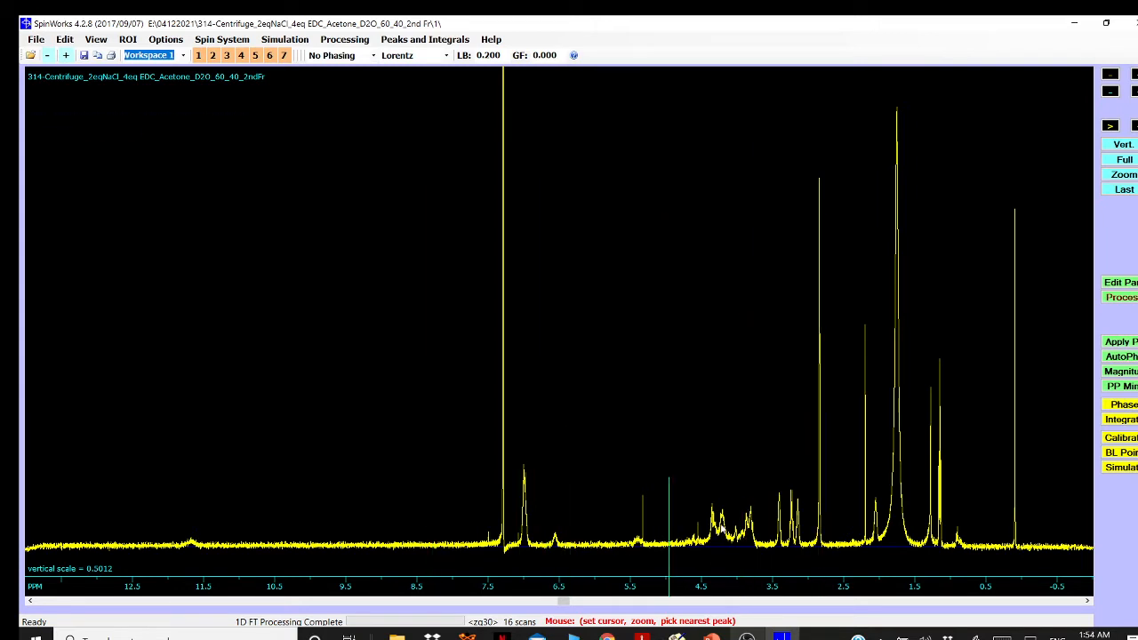
{"action": "scroll", "coordinate": [653, 488], "scroll_direction": "down", "scroll_amount": 3}
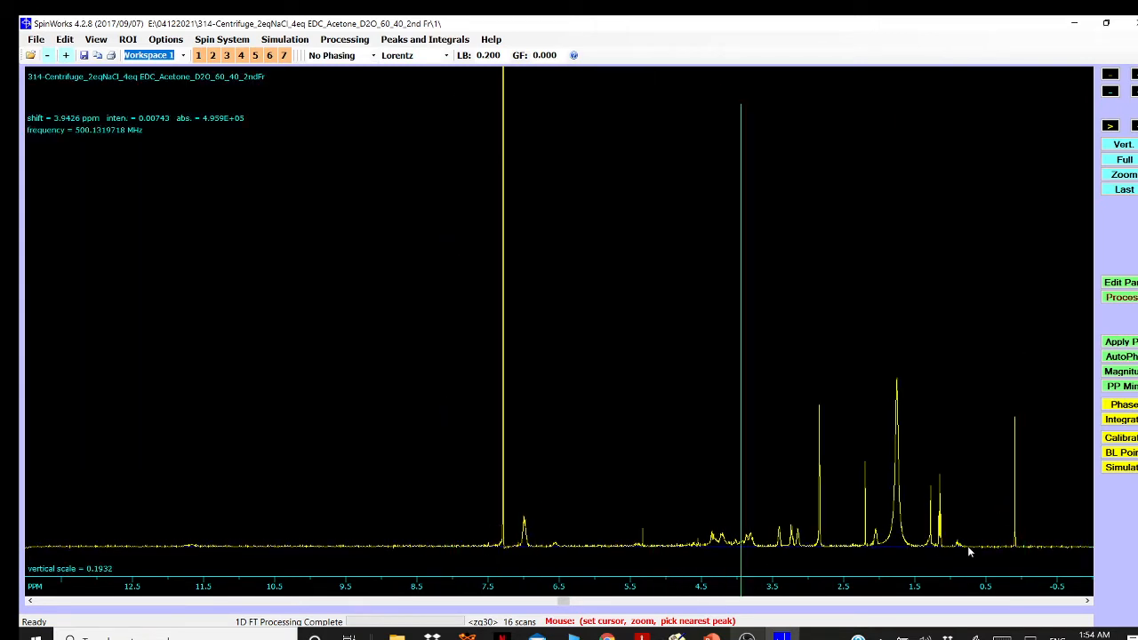
Phase the spectrum interactively with ph0 at 0.8 and ph1 at 5.0, and apply the correction
{"action": "left_click", "coordinate": [1123, 404]}
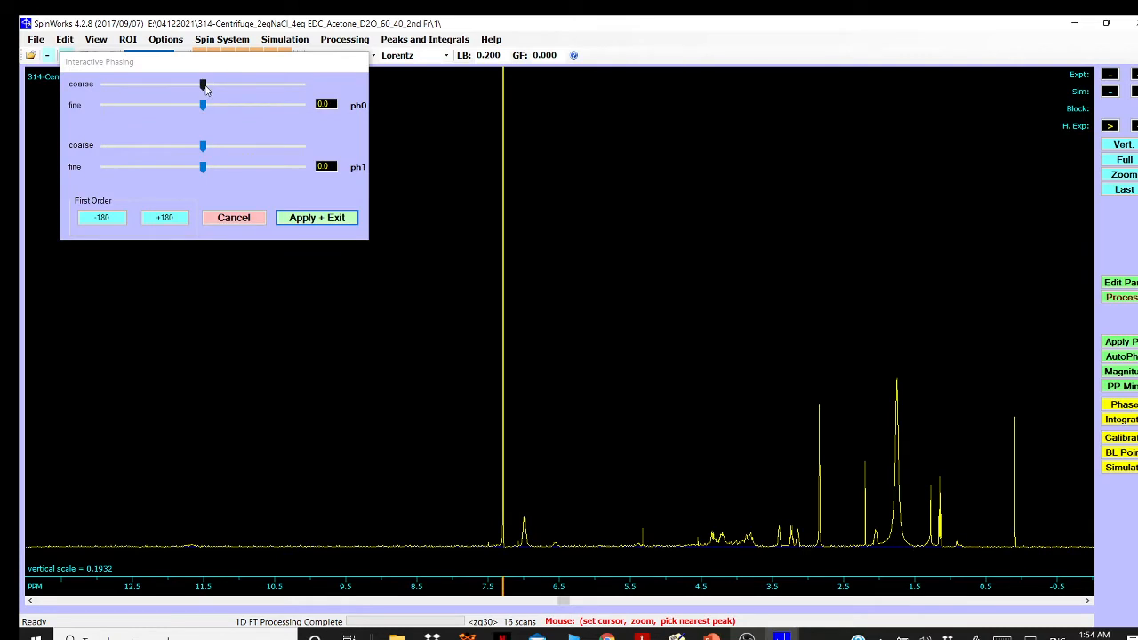
{"action": "mouse_move", "coordinate": [204, 86]}
{"action": "left_mouse_down"}
{"action": "mouse_move", "coordinate": [188, 87]}
{"action": "mouse_move", "coordinate": [204, 105]}
{"action": "left_mouse_up"}
{"action": "left_click", "coordinate": [204, 105]}
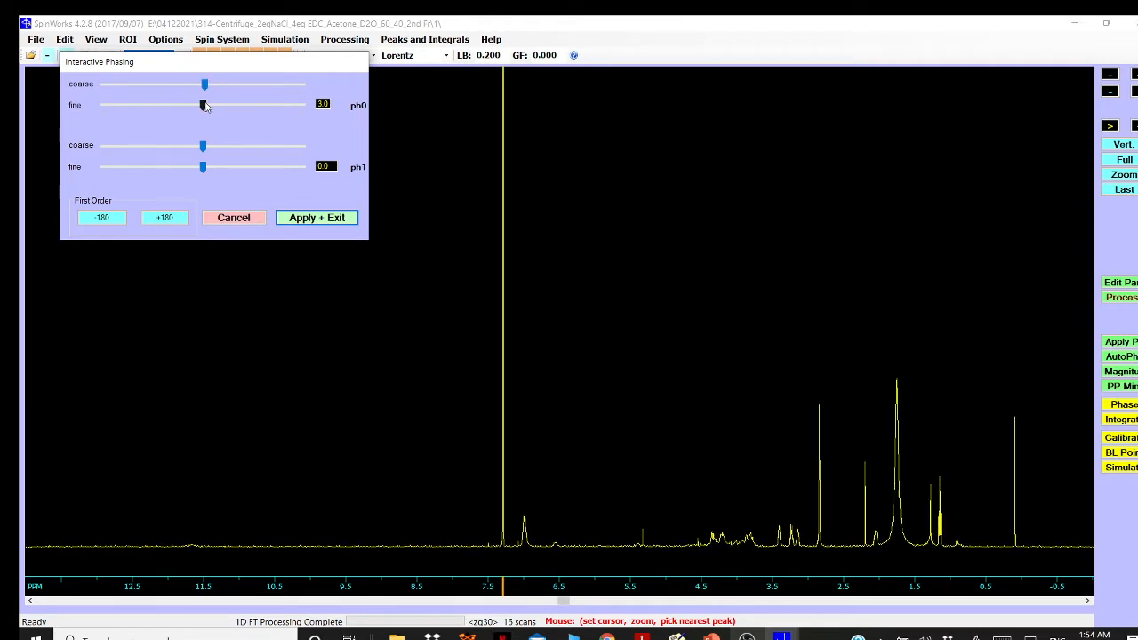
{"action": "left_click", "coordinate": [860, 589]}
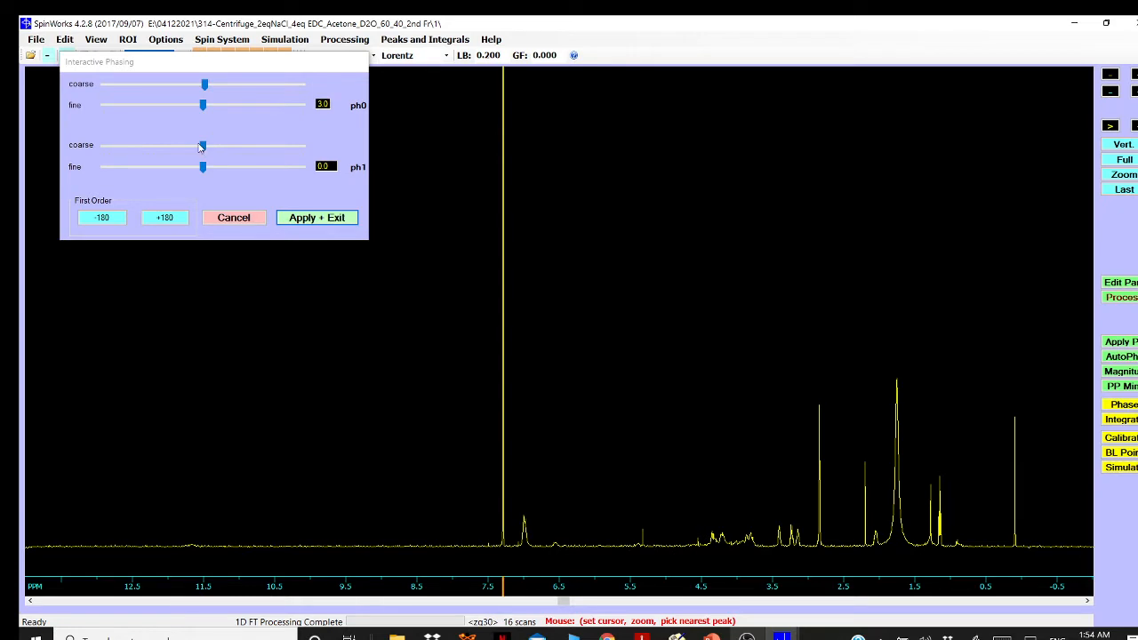
{"action": "mouse_move", "coordinate": [203, 149]}
{"action": "left_mouse_down"}
{"action": "mouse_move", "coordinate": [231, 162]}
{"action": "mouse_move", "coordinate": [192, 149]}
{"action": "mouse_move", "coordinate": [203, 149]}
{"action": "left_mouse_up"}
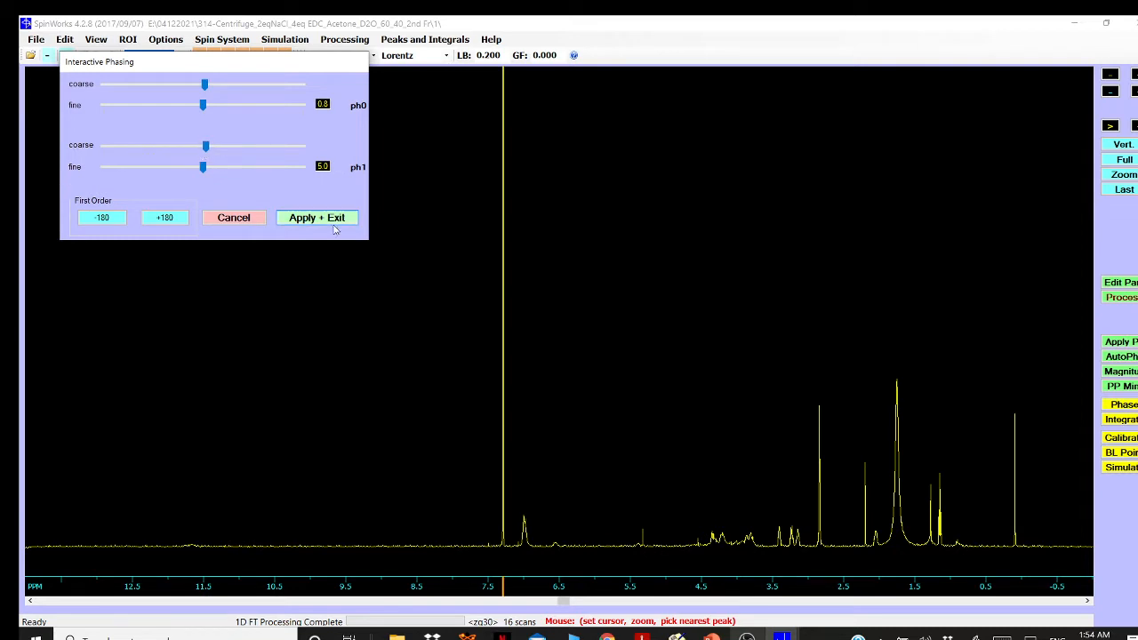
{"action": "left_click", "coordinate": [321, 259]}
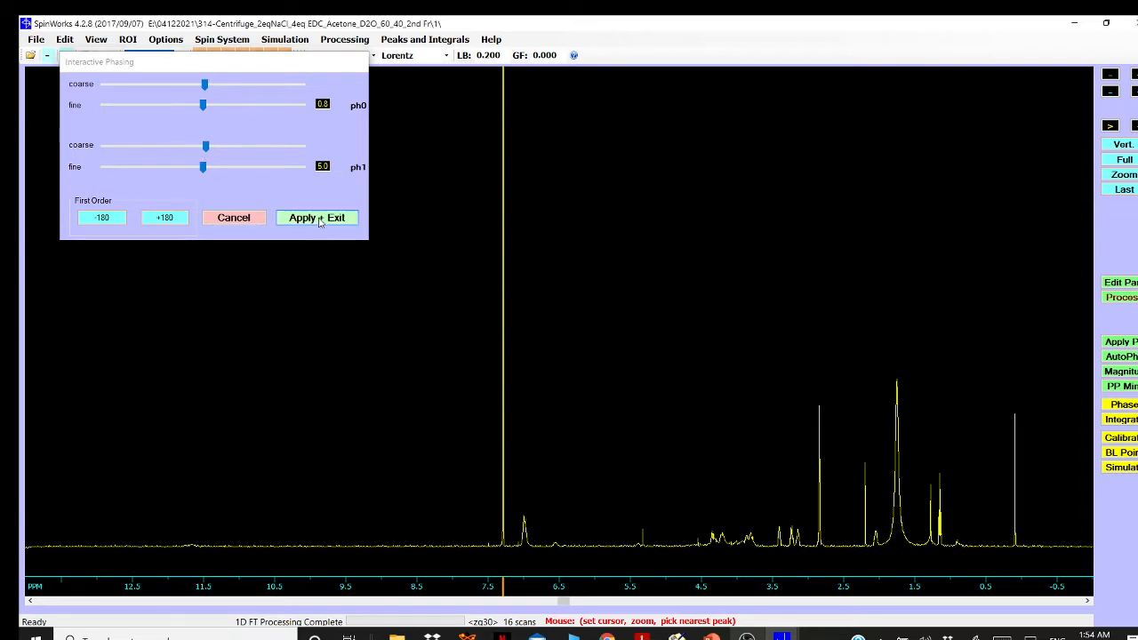
{"action": "left_click", "coordinate": [318, 218]}
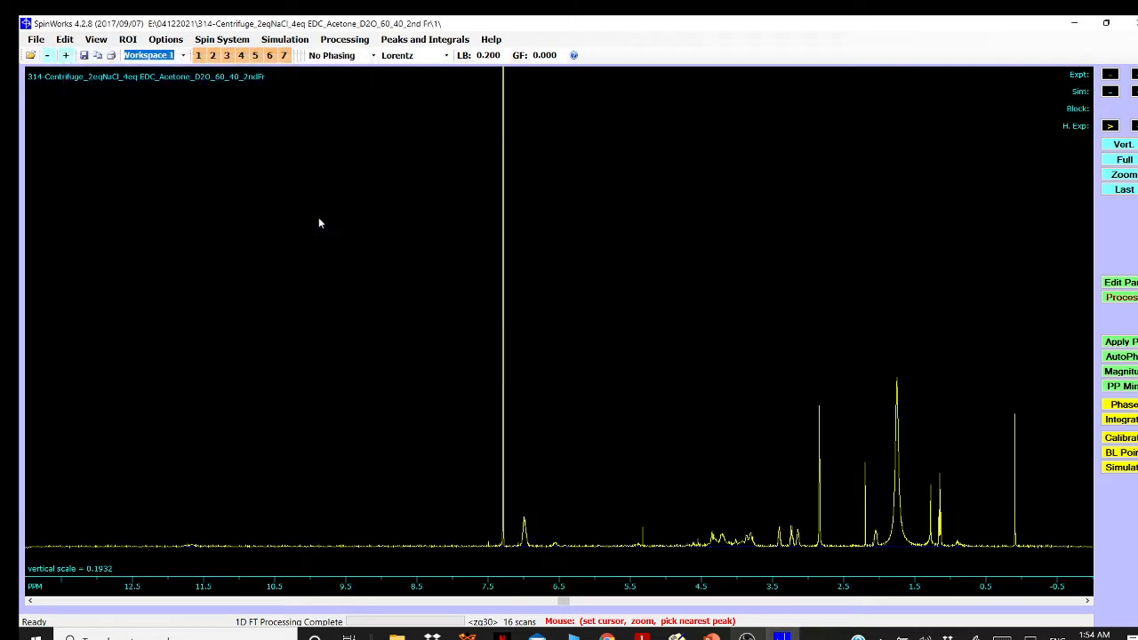
Examine the phased spectrum's baseline, small peaks and tallest peak near 7.3 ppm at different vertical scales
{"action": "scroll", "coordinate": [539, 271], "scroll_direction": "down", "scroll_amount": 9}
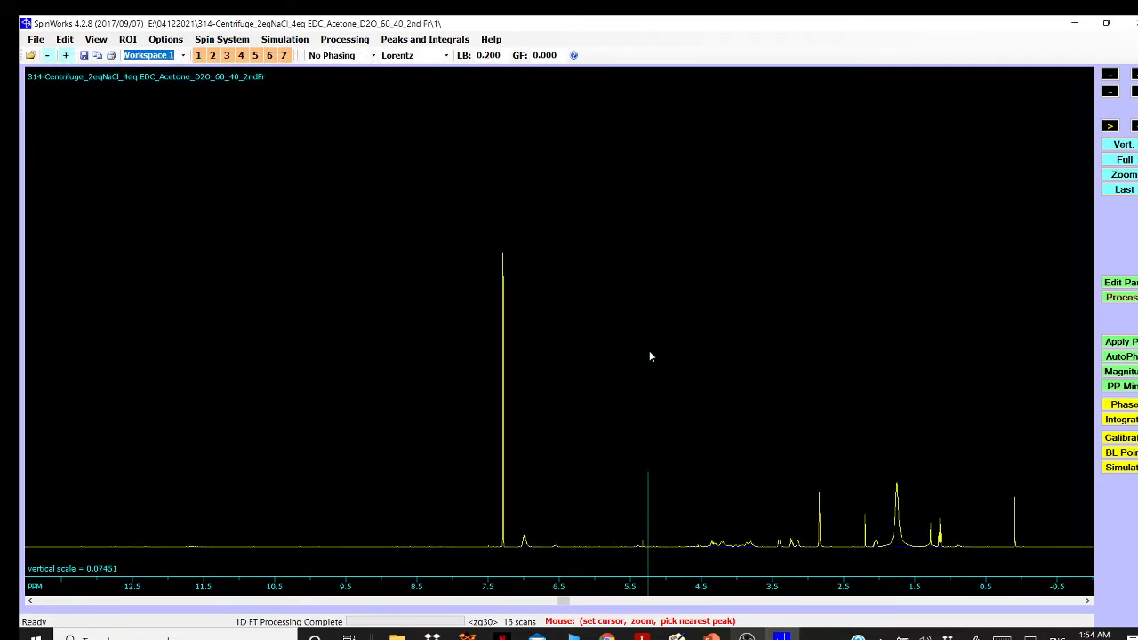
{"action": "scroll", "coordinate": [649, 353], "scroll_direction": "up", "scroll_amount": 8}
{"action": "scroll", "coordinate": [649, 356], "scroll_direction": "up", "scroll_amount": 15}
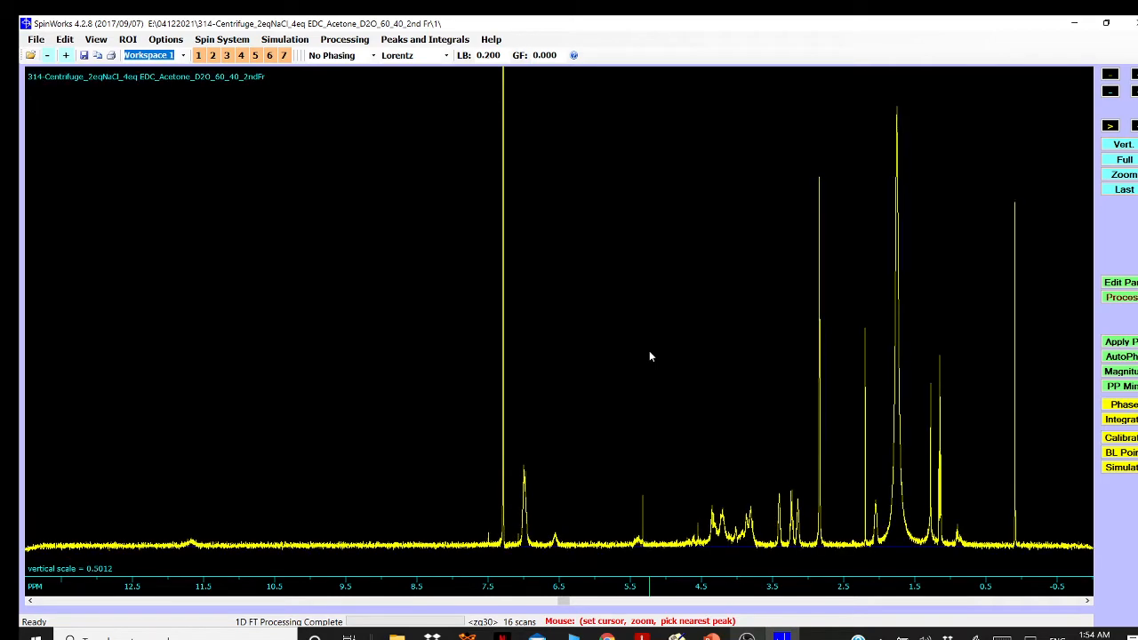
{"action": "scroll", "coordinate": [649, 352], "scroll_direction": "up", "scroll_amount": 2}
{"action": "scroll", "coordinate": [649, 352], "scroll_direction": "down", "scroll_amount": 6}
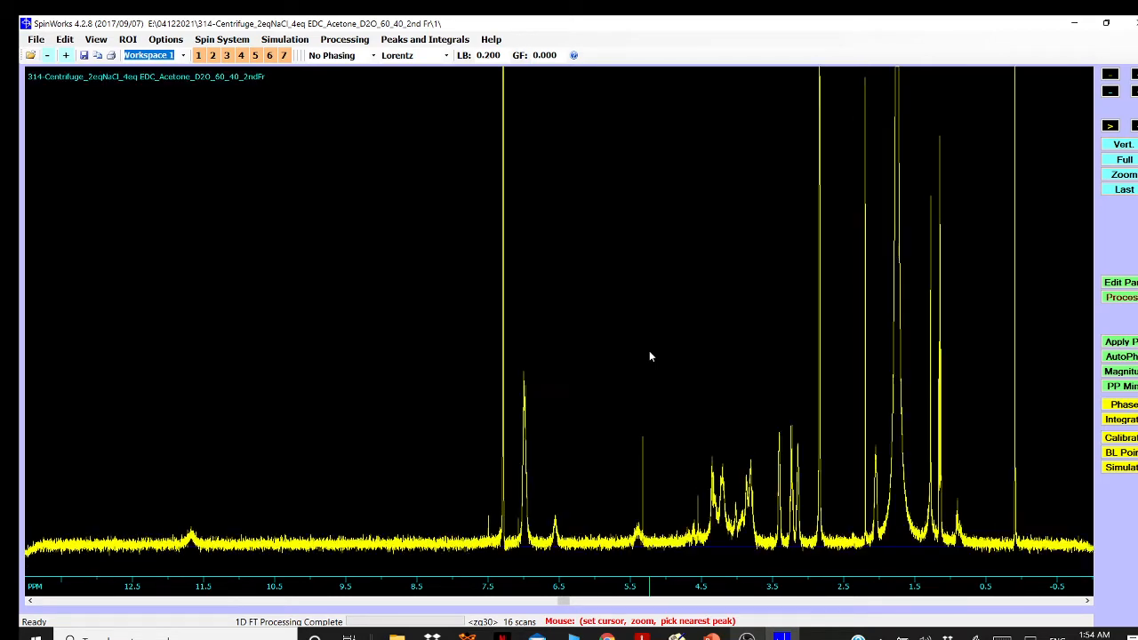
{"action": "scroll", "coordinate": [649, 352], "scroll_direction": "down", "scroll_amount": 20}
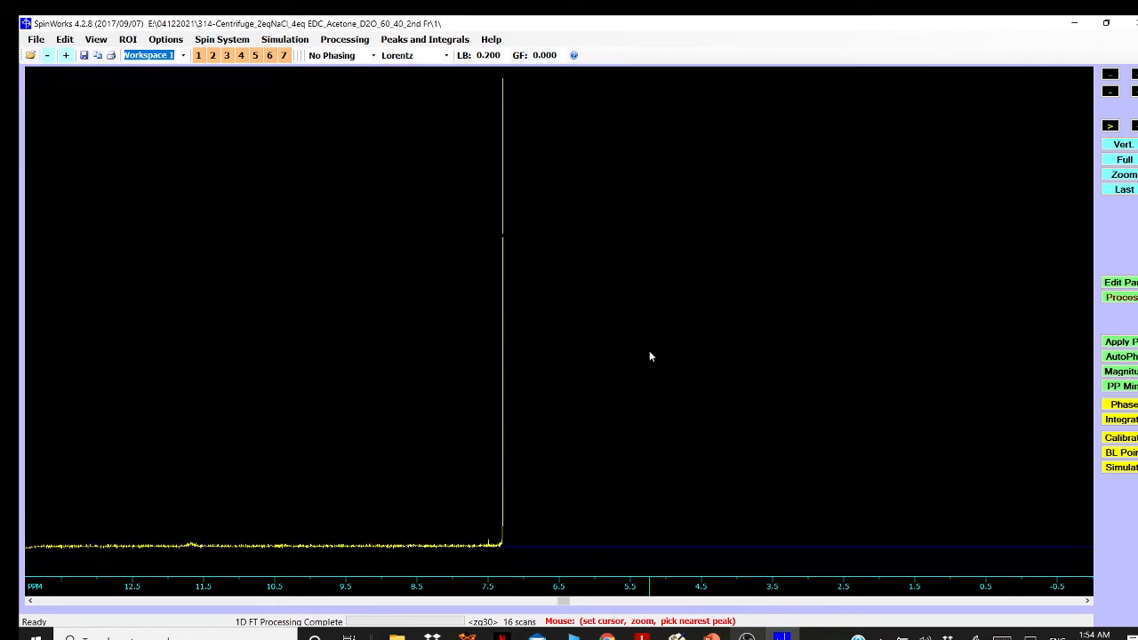
{"action": "scroll", "coordinate": [649, 356], "scroll_direction": "down", "scroll_amount": 1}
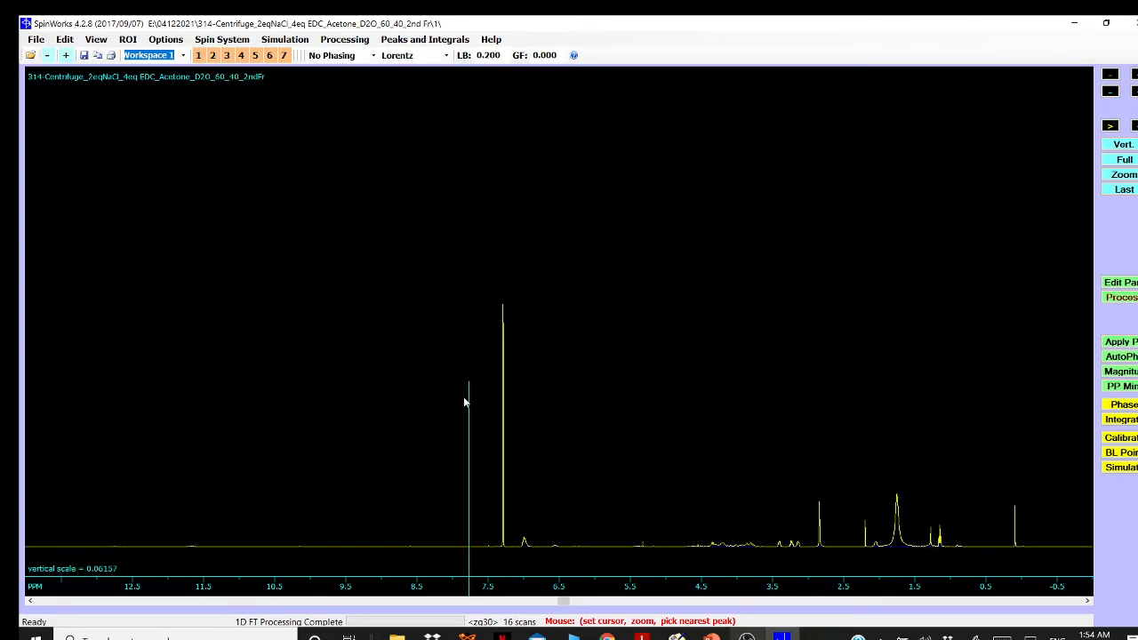
{"action": "left_click", "coordinate": [463, 398]}
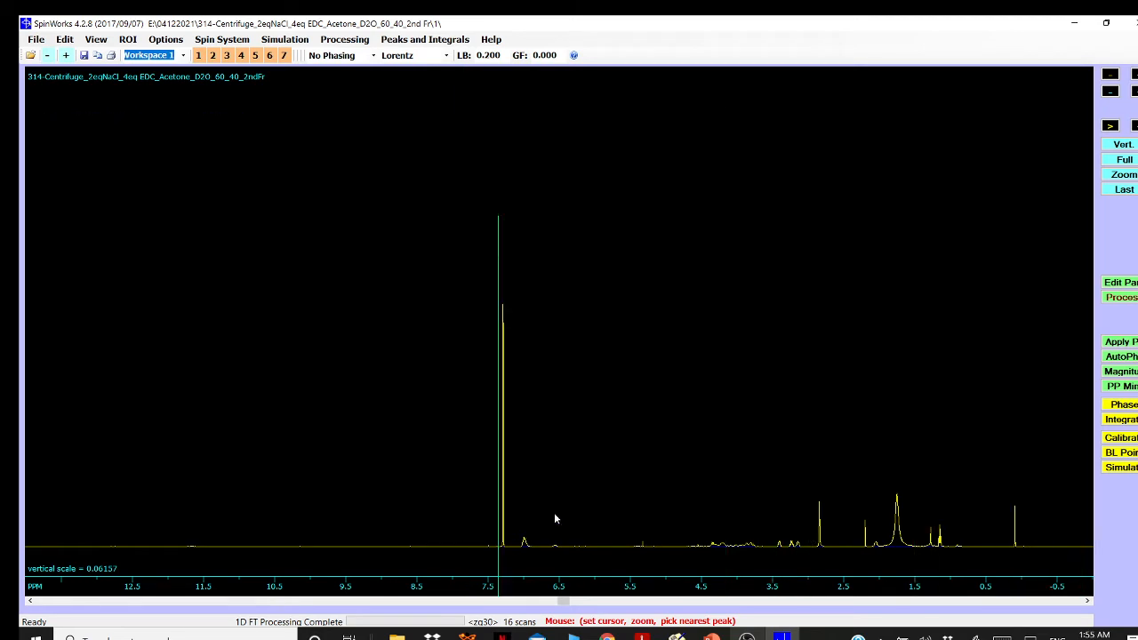
{"action": "scroll", "coordinate": [737, 466], "scroll_direction": "up", "scroll_amount": 6}
{"action": "scroll", "coordinate": [736, 466], "scroll_direction": "down", "scroll_amount": 4}
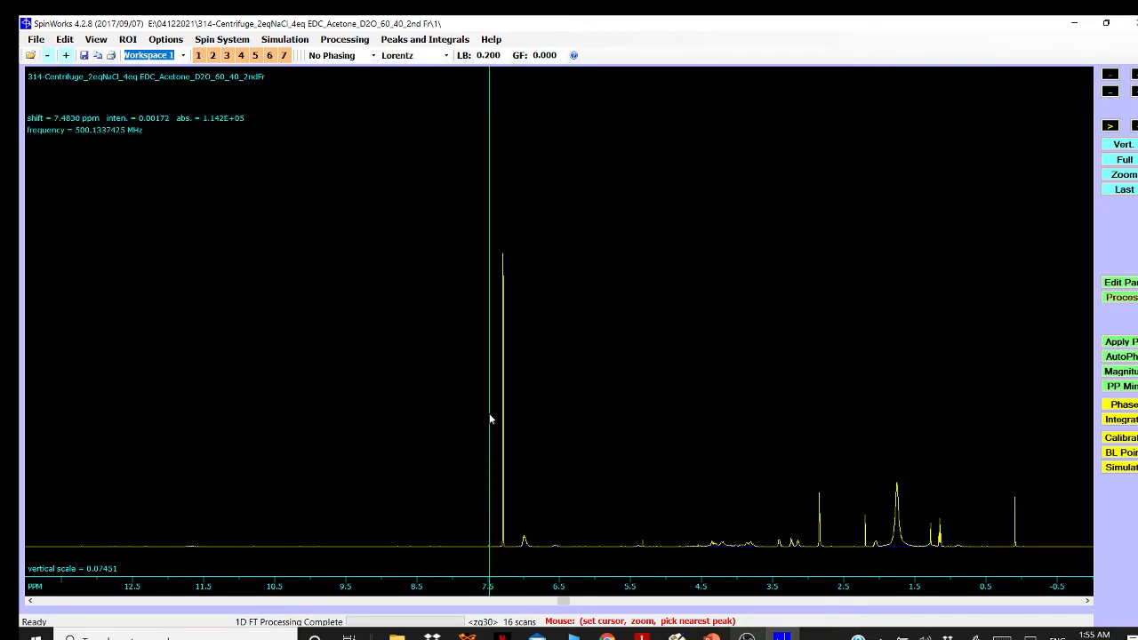
{"action": "scroll", "coordinate": [585, 413], "scroll_direction": "up", "scroll_amount": 4}
{"action": "scroll", "coordinate": [695, 413], "scroll_direction": "down", "scroll_amount": 2}
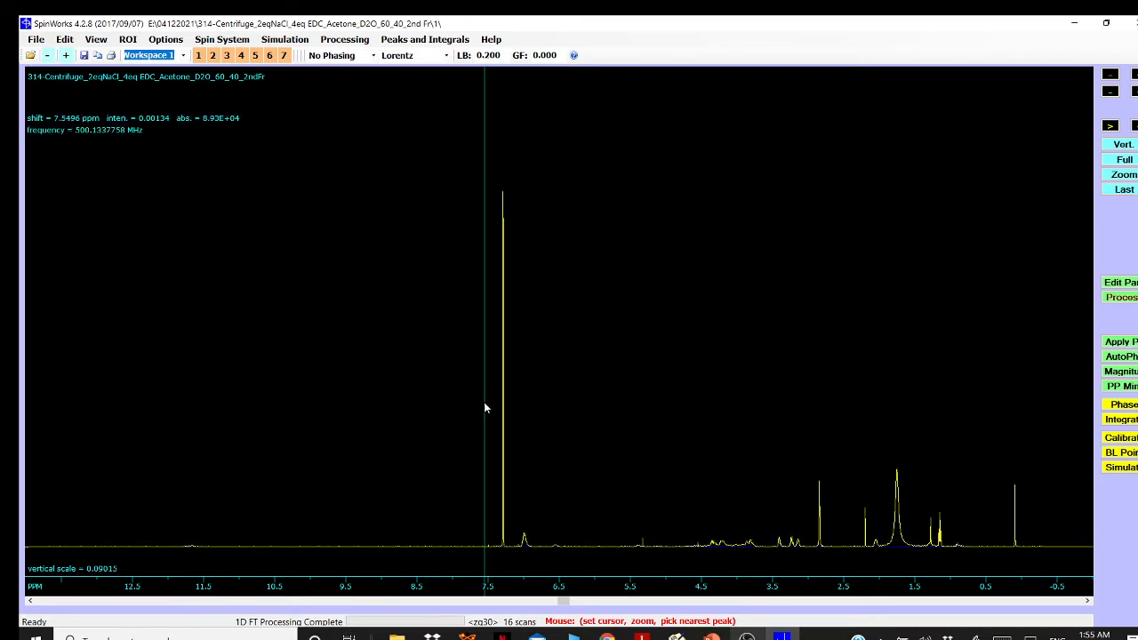
{"action": "left_click_drag", "start_coordinate": [486, 408], "coordinate": [517, 412]}
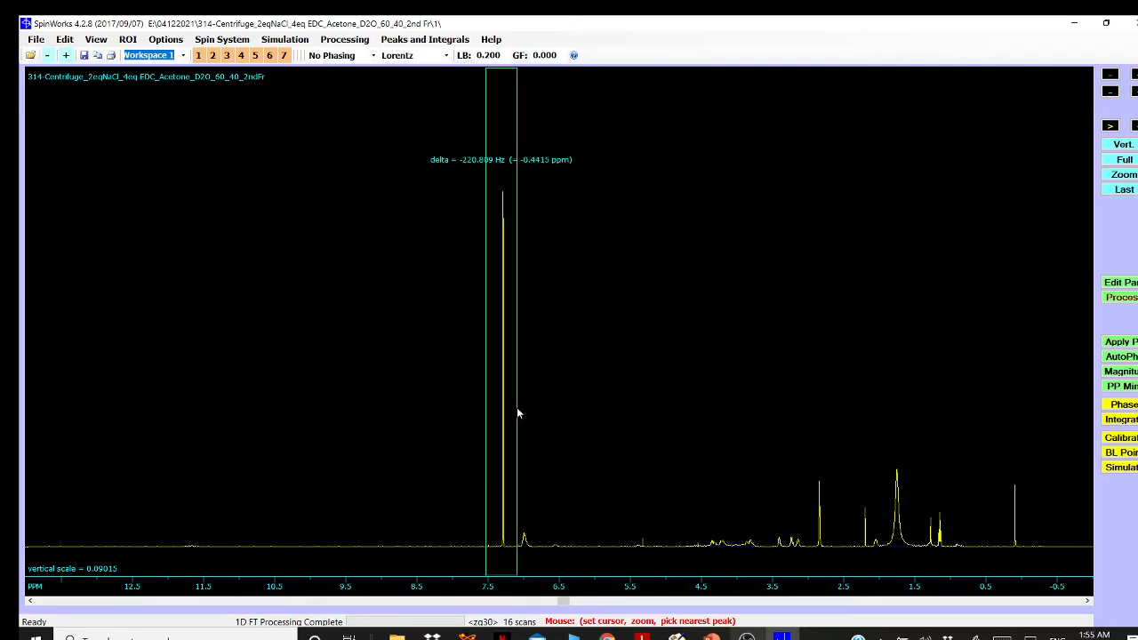
{"action": "left_click_drag", "start_coordinate": [517, 411], "coordinate": [518, 409]}
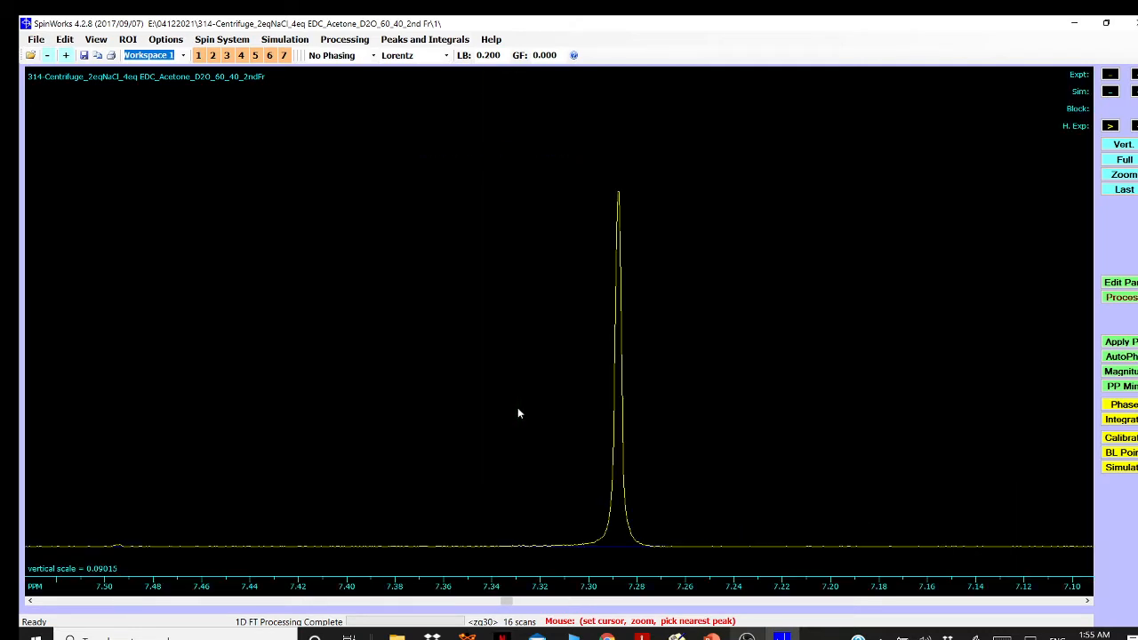
{"action": "left_click", "coordinate": [1125, 160]}
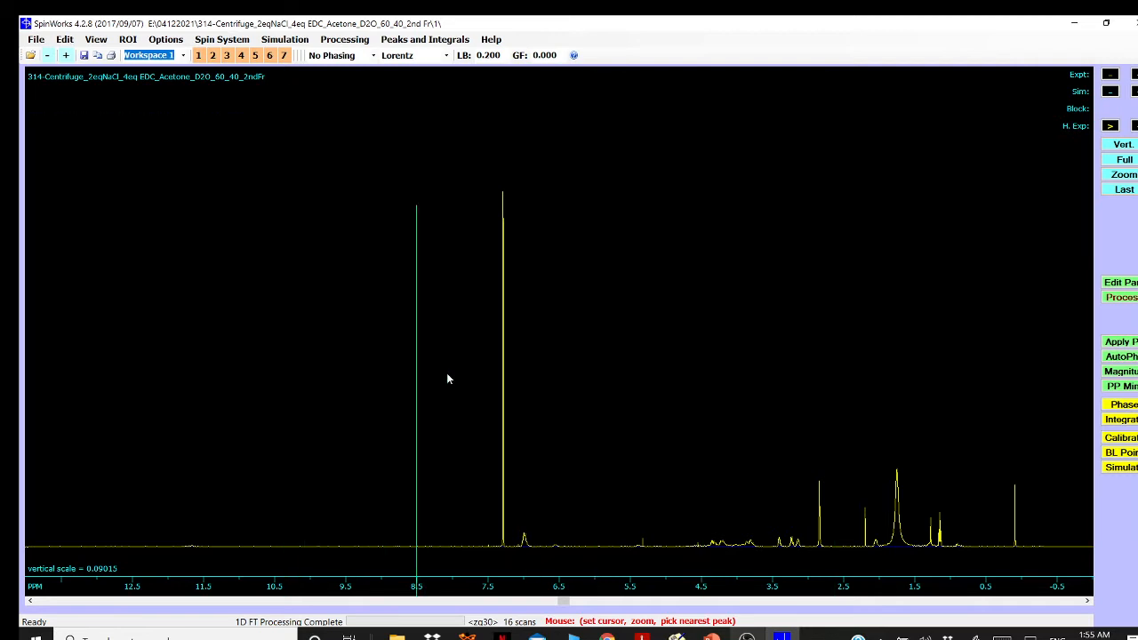
Zoom in on the tallest peak near 7.3 ppm, narrowing the displayed region to about 7.40–7.17 ppm
{"action": "left_click", "coordinate": [482, 379]}
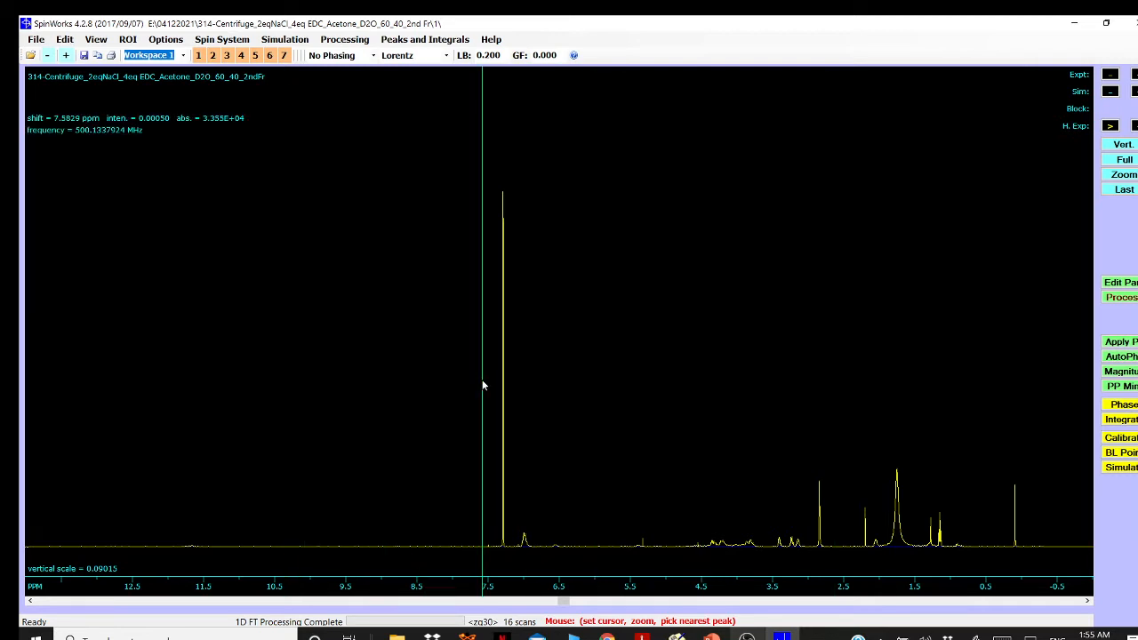
{"action": "left_click", "coordinate": [468, 384]}
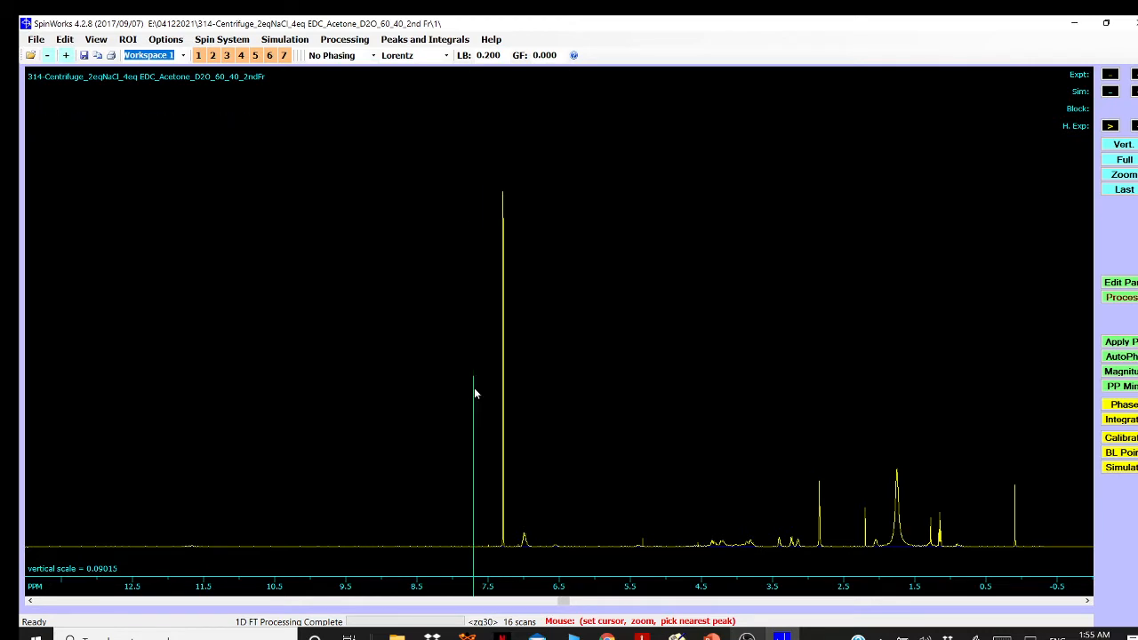
{"action": "left_click", "coordinate": [475, 393]}
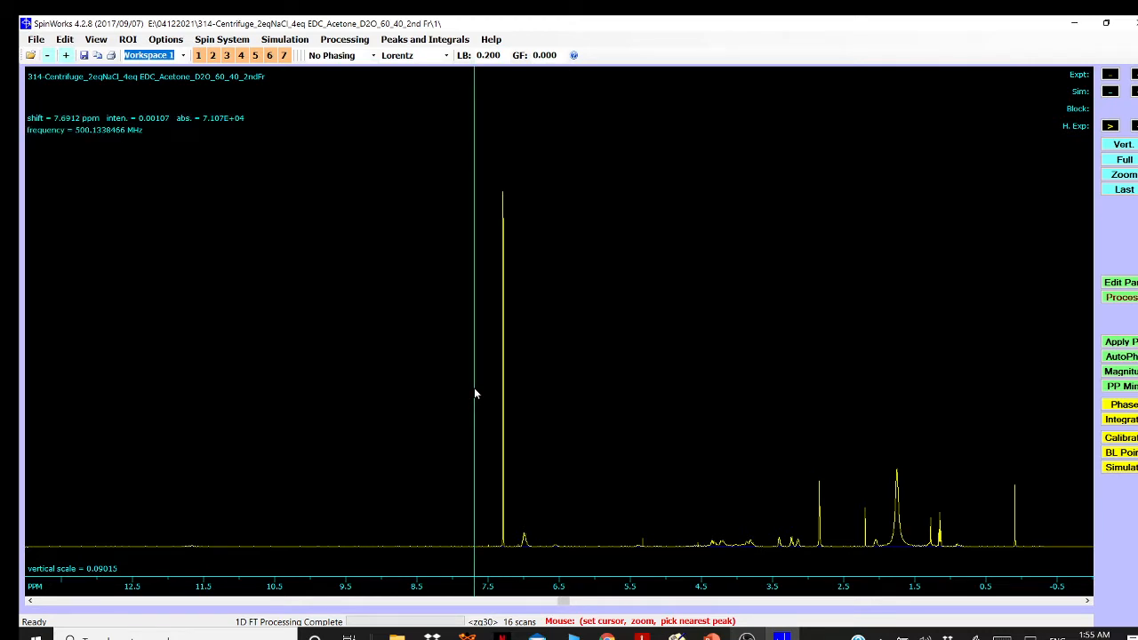
{"action": "left_click_drag", "start_coordinate": [473, 389], "coordinate": [585, 407]}
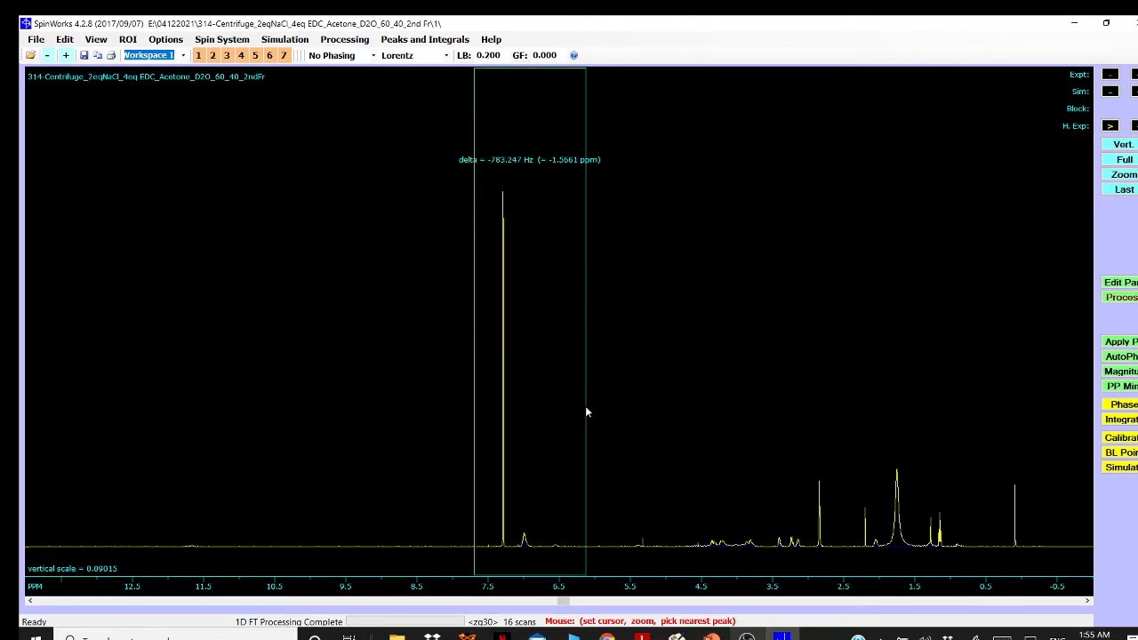
{"action": "left_click_drag", "start_coordinate": [585, 407], "coordinate": [585, 405]}
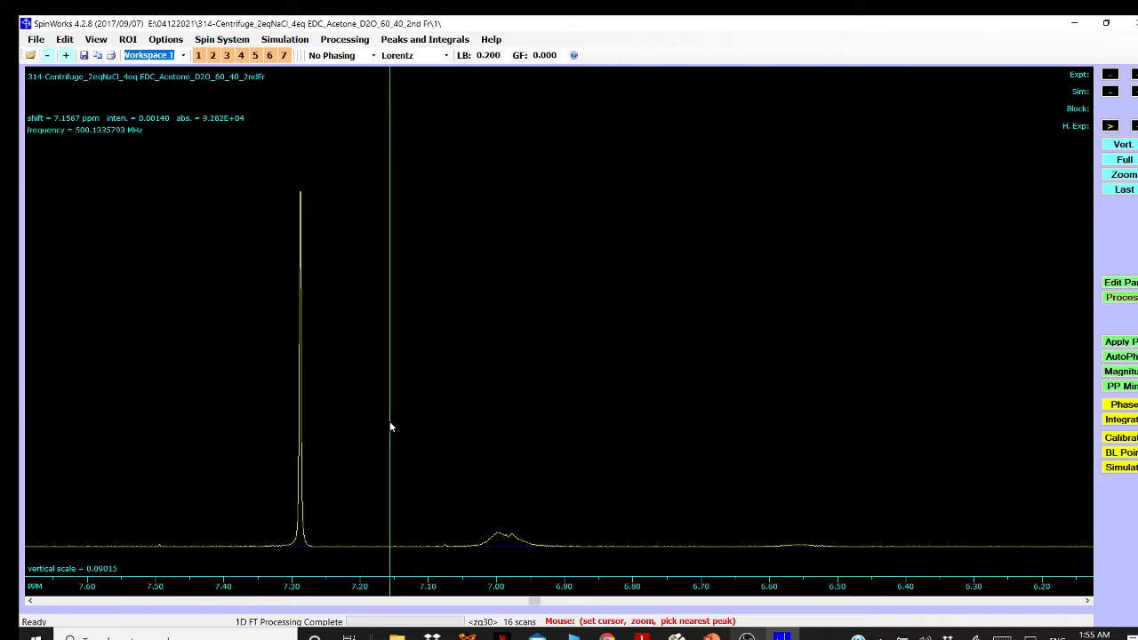
{"action": "left_click", "coordinate": [218, 432]}
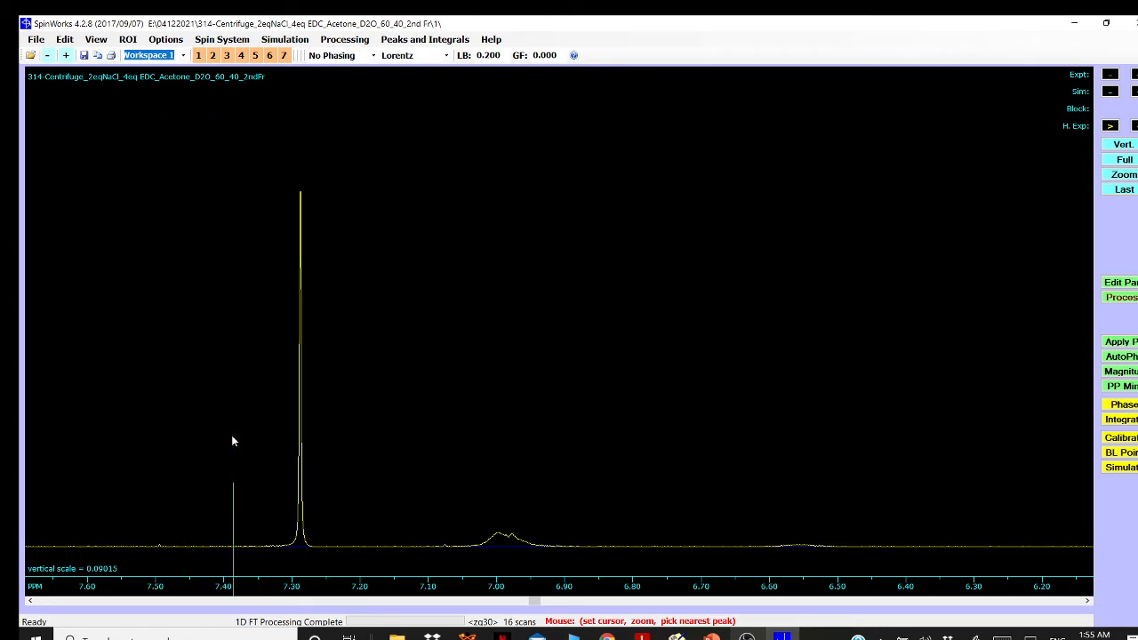
{"action": "left_click", "coordinate": [231, 440]}
{"action": "left_click", "coordinate": [225, 445]}
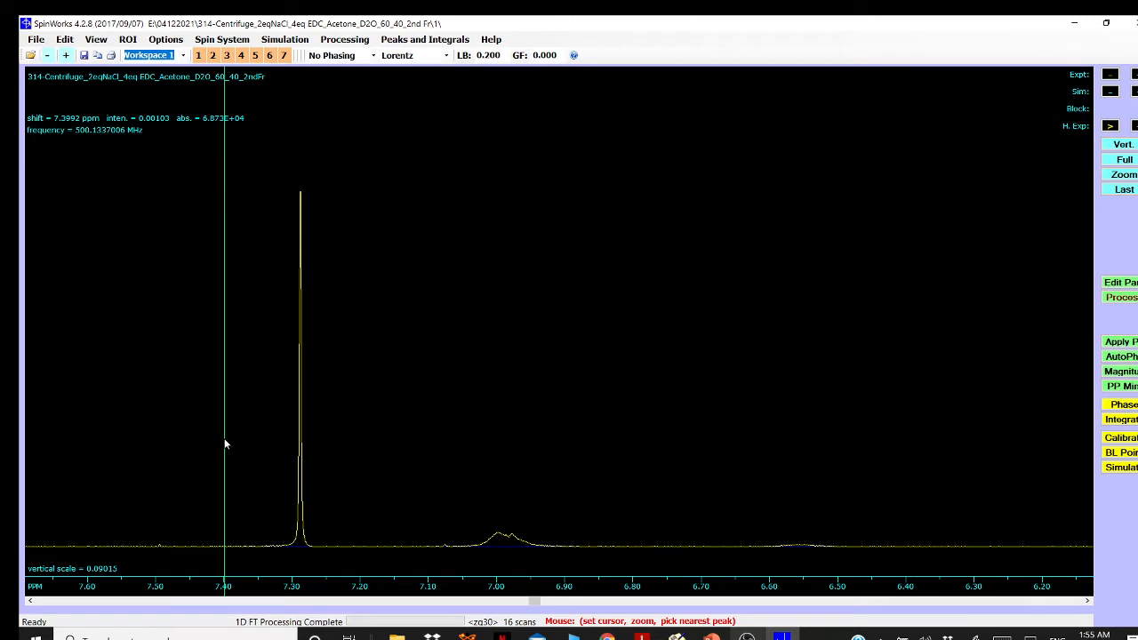
{"action": "left_click_drag", "start_coordinate": [226, 444], "coordinate": [381, 458]}
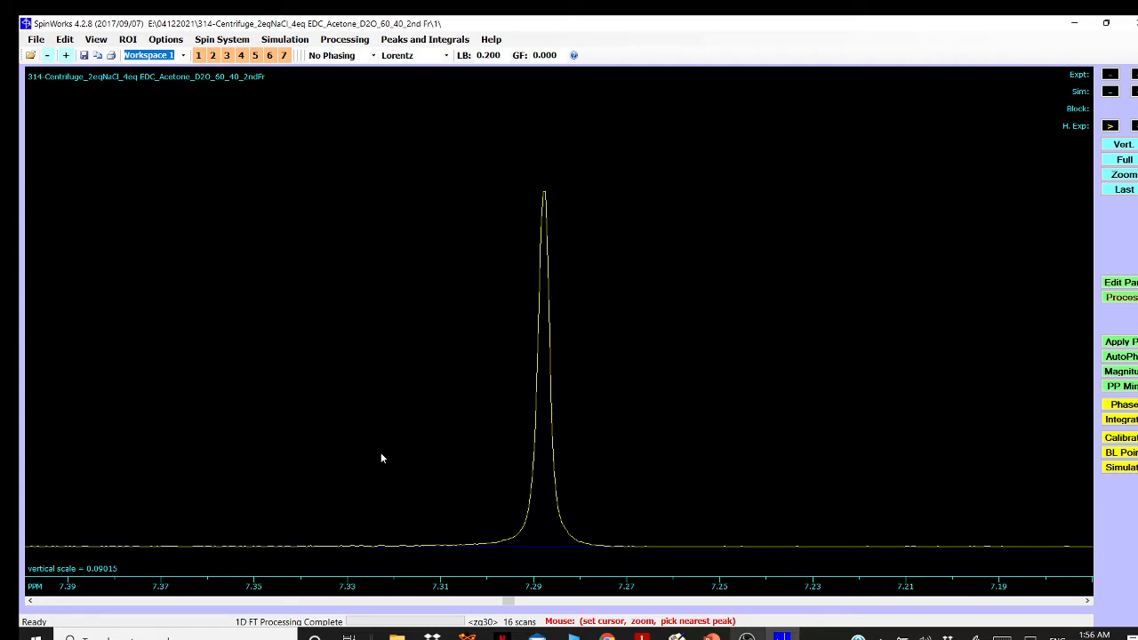
Fix the reference cursor on the apex of the tallest peak, at about 7.288 ppm
{"action": "left_click", "coordinate": [545, 441]}
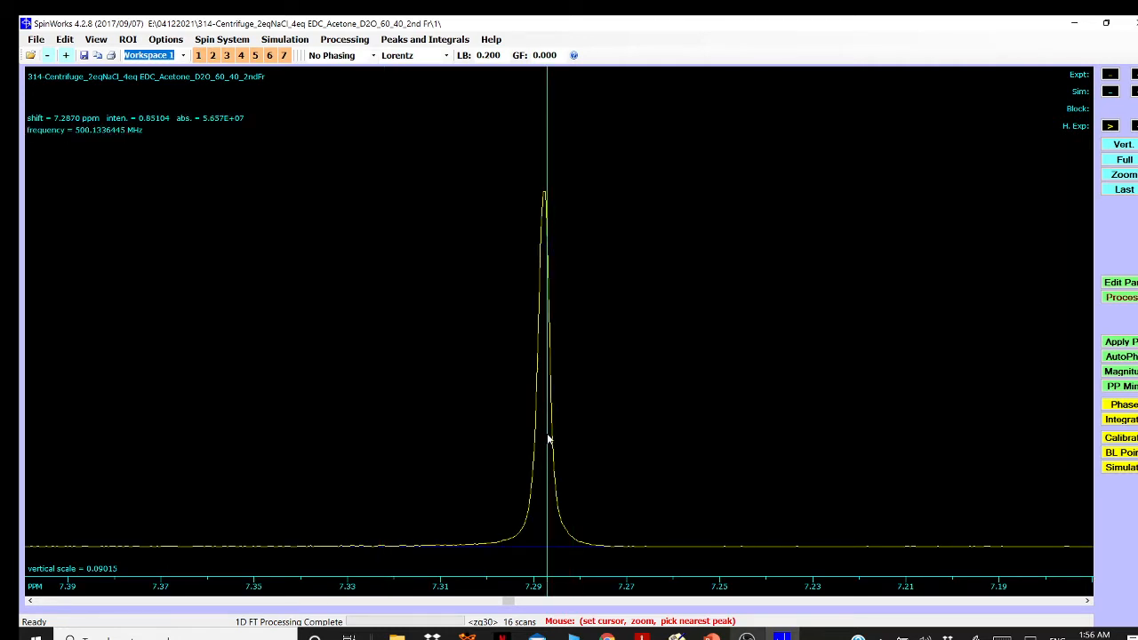
{"action": "left_click", "coordinate": [544, 439]}
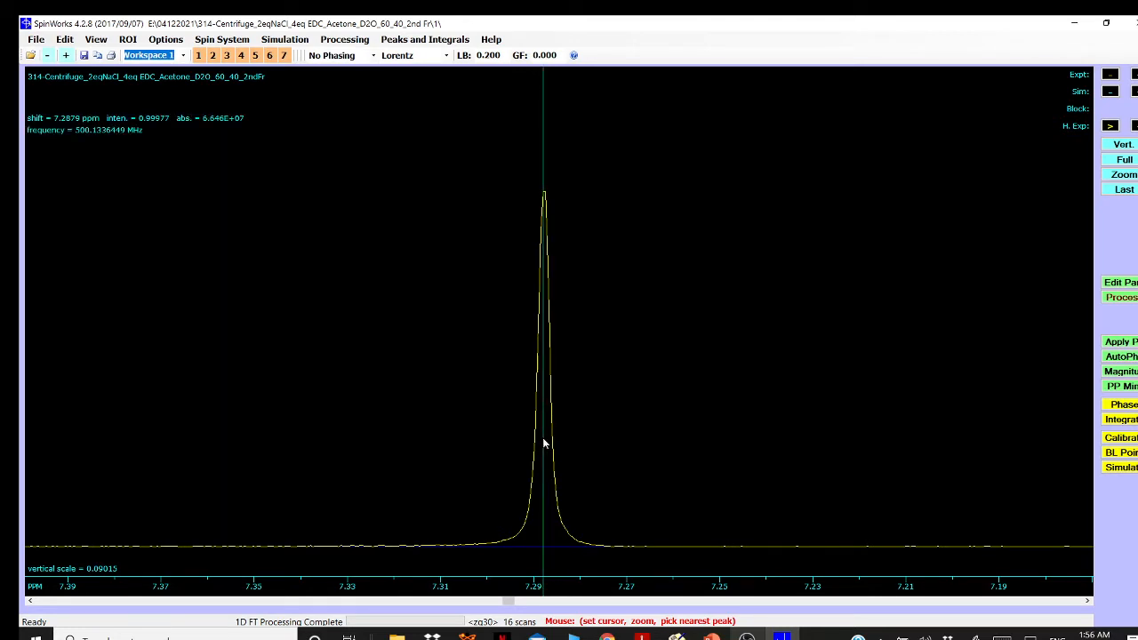
{"action": "left_click", "coordinate": [545, 444]}
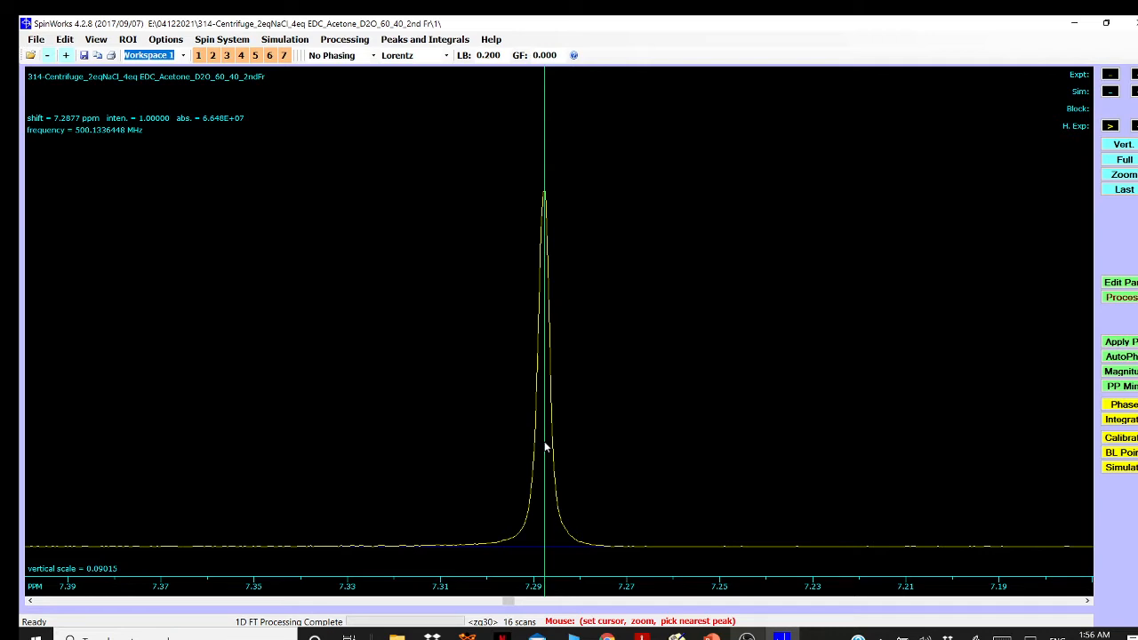
{"action": "left_click", "coordinate": [546, 446]}
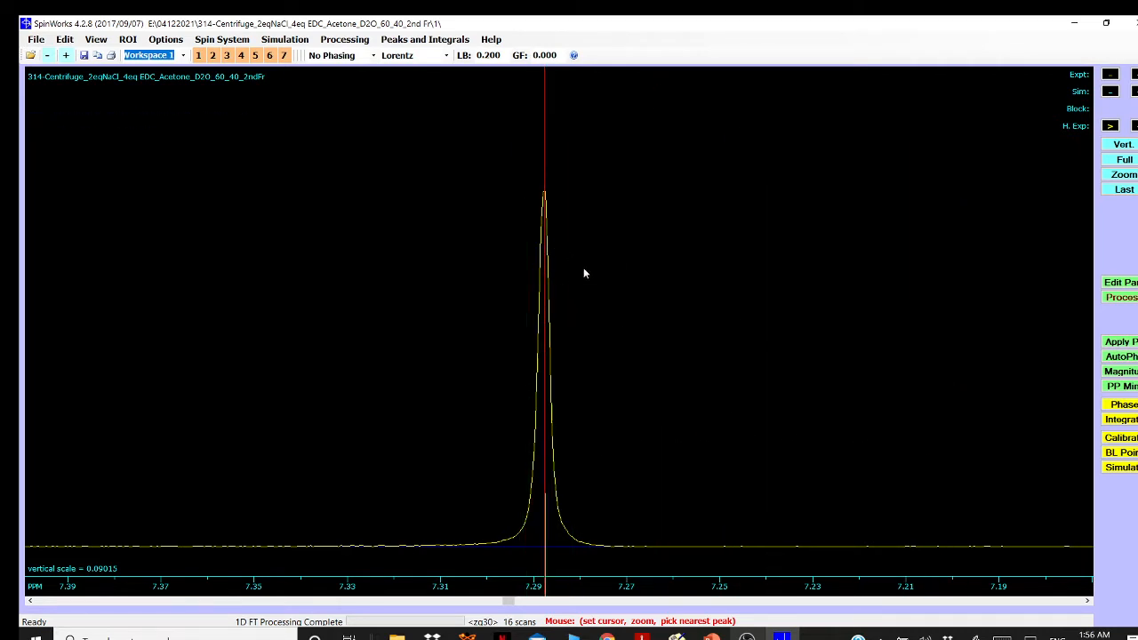
{"action": "left_click", "coordinate": [737, 293]}
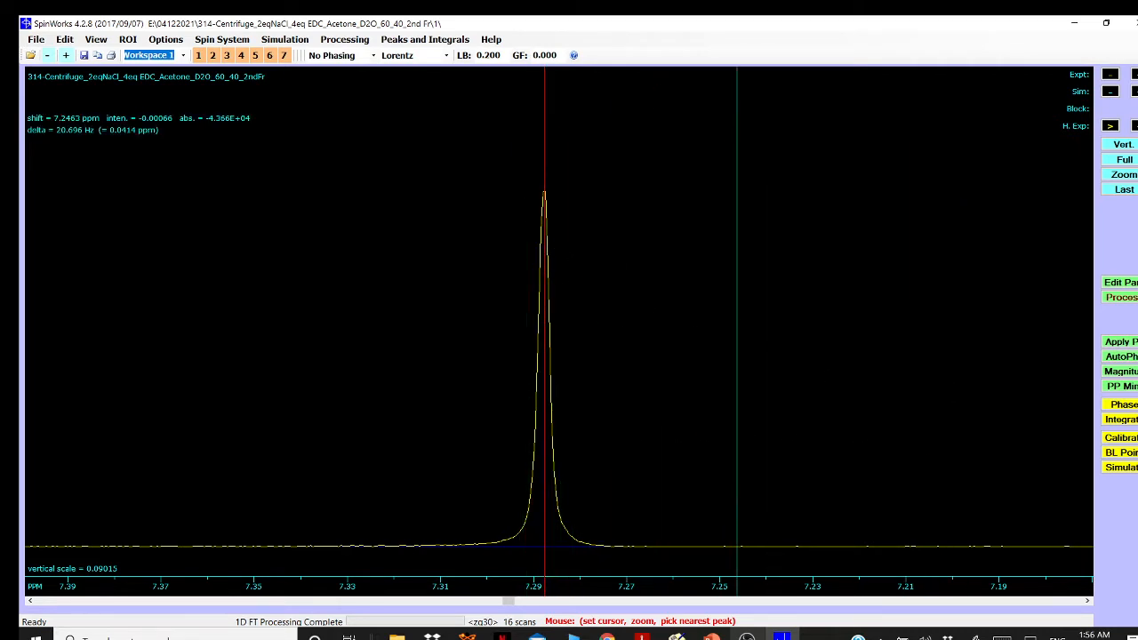
Calibrate the chemical shift scale by setting the marked peak's F2 value to 7.26 ppm
{"action": "left_click", "coordinate": [1118, 439]}
{"action": "left_click", "coordinate": [162, 112]}
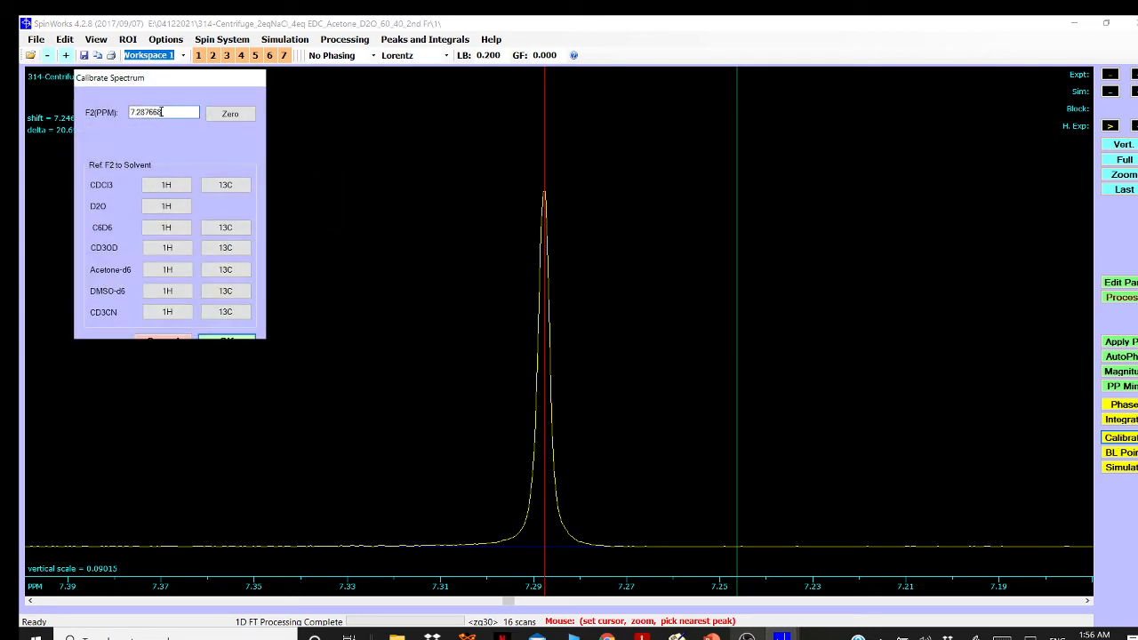
{"action": "left_click_drag", "start_coordinate": [146, 108], "coordinate": [141, 108]}
{"action": "type", "text": "6"}
{"action": "left_click", "coordinate": [223, 340]}
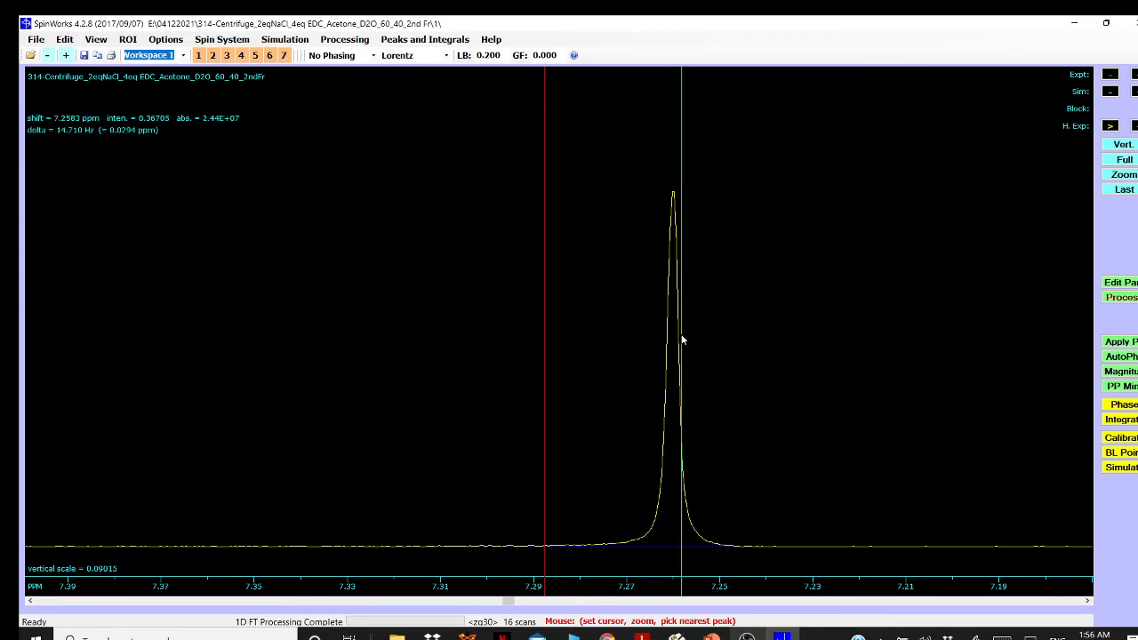
Display the spectrum from about 8.1 to -0.7 ppm with the vertical scale at 0.2572 to inspect the smaller peaks
{"action": "left_click", "coordinate": [1124, 160]}
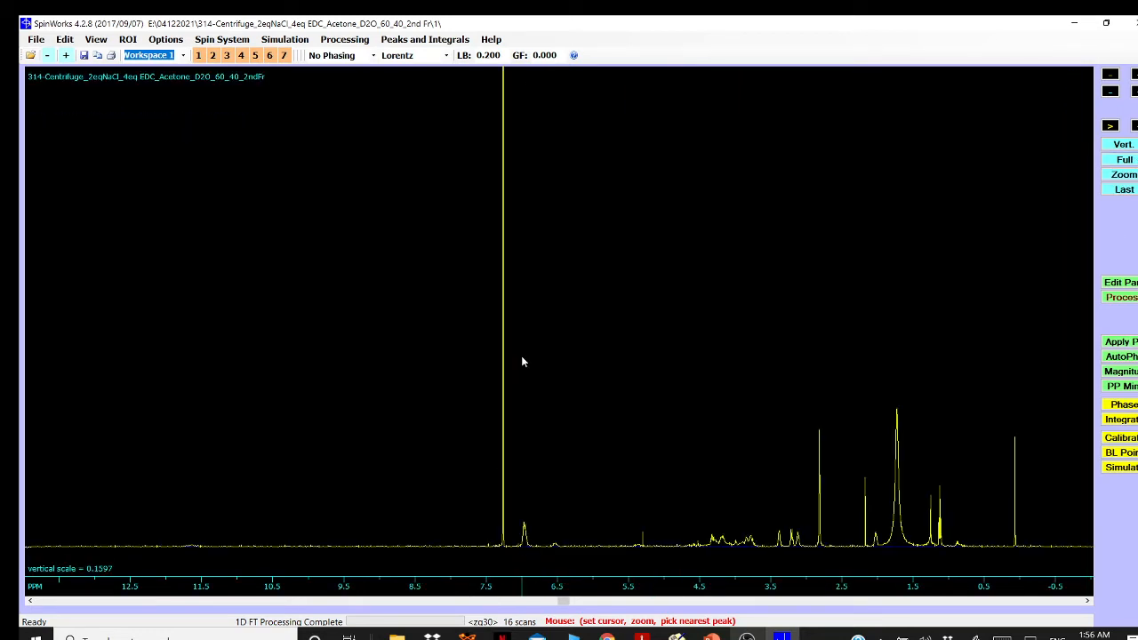
{"action": "scroll", "coordinate": [522, 357], "scroll_direction": "up", "scroll_amount": 5}
{"action": "scroll", "coordinate": [522, 356], "scroll_direction": "down", "scroll_amount": 3}
{"action": "scroll", "coordinate": [523, 356], "scroll_direction": "down", "scroll_amount": 1}
{"action": "left_click", "coordinate": [442, 490]}
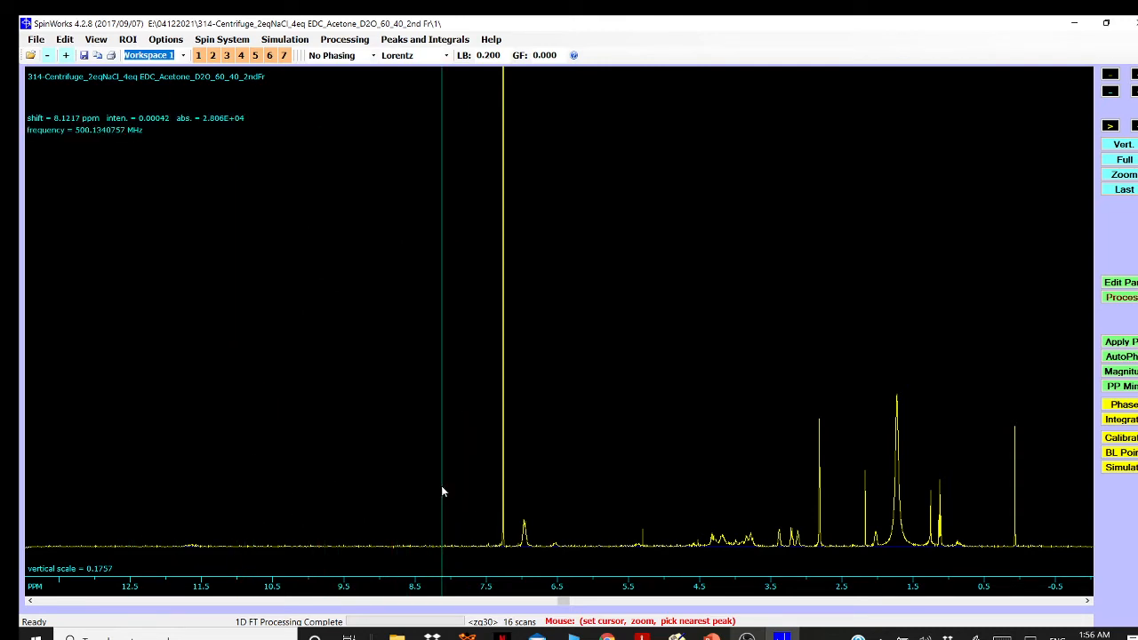
{"action": "left_click", "coordinate": [441, 490]}
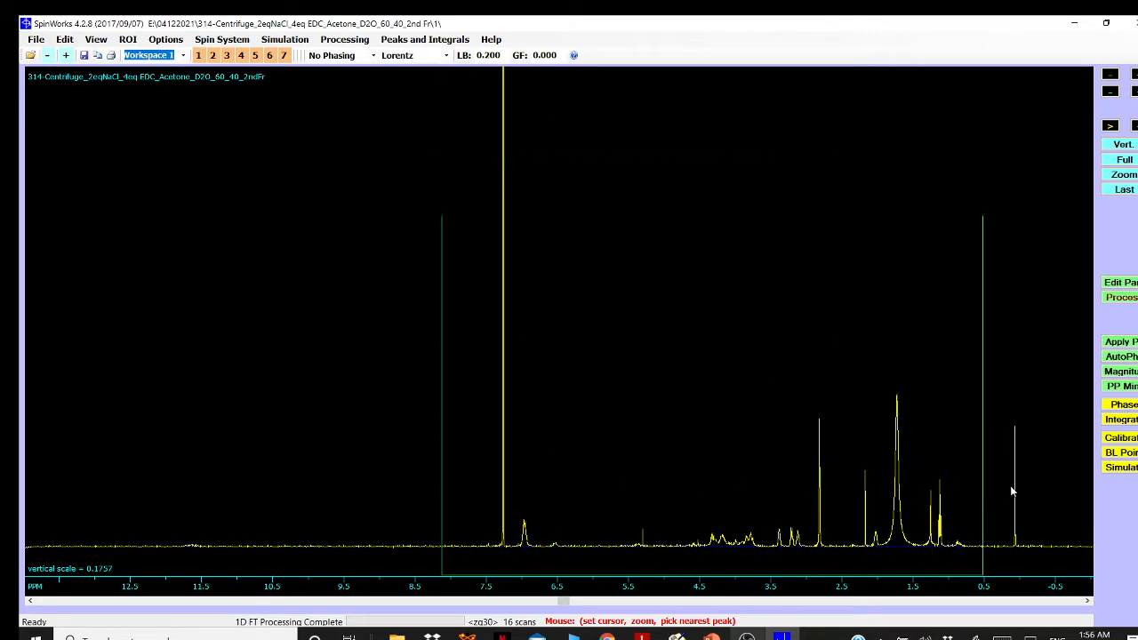
{"action": "left_click", "coordinate": [1069, 484]}
{"action": "left_click", "coordinate": [1069, 485]}
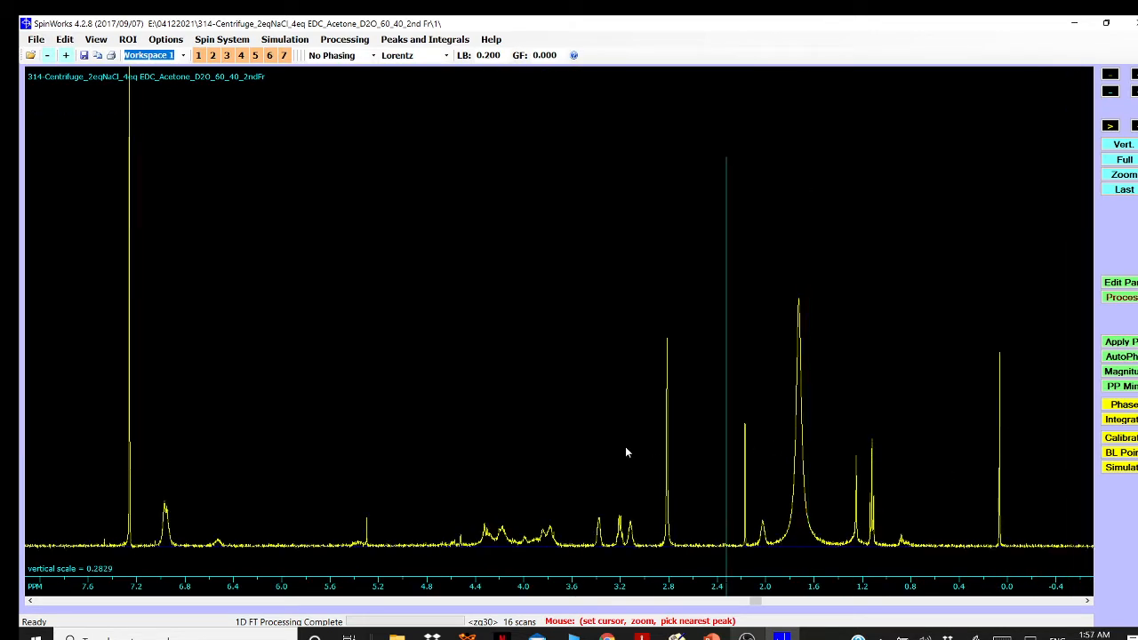
{"action": "scroll", "coordinate": [626, 450], "scroll_direction": "down", "scroll_amount": 1}
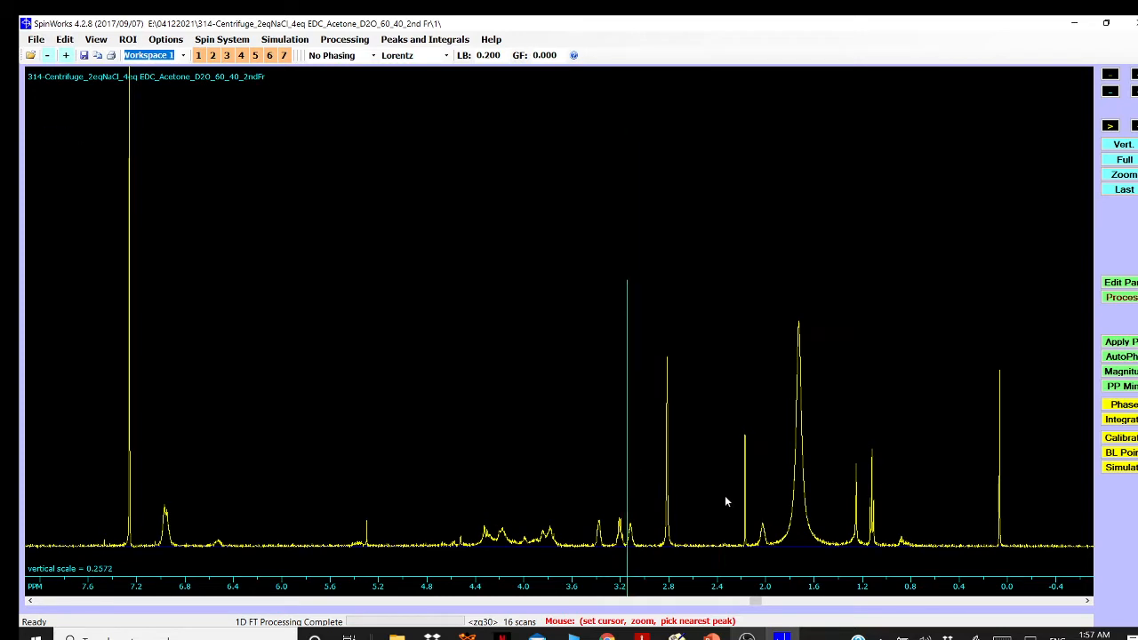
Integrate the sharp peak near 2.81 ppm over the range from about 2.84 to 2.79 ppm
{"action": "left_click", "coordinate": [653, 507]}
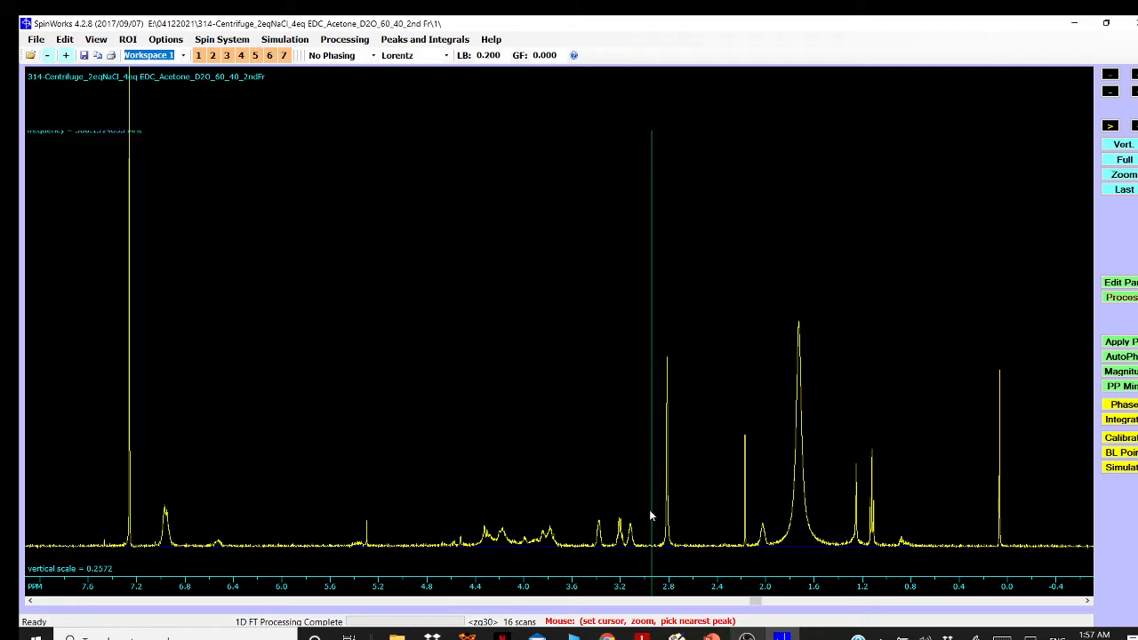
{"action": "left_click_drag", "start_coordinate": [648, 509], "coordinate": [692, 518]}
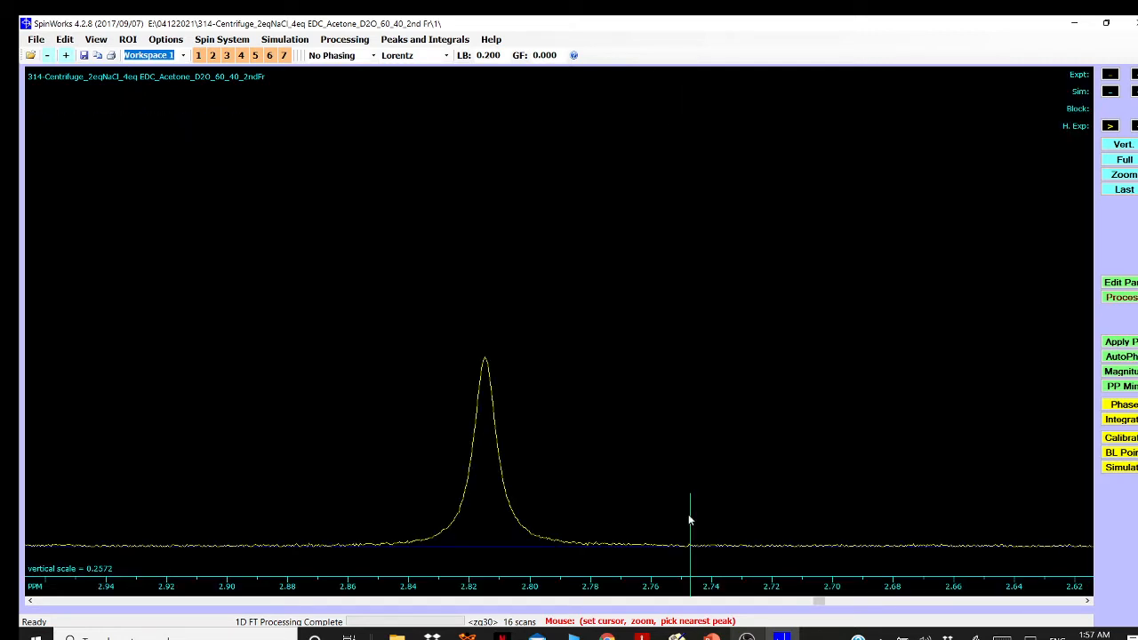
{"action": "left_click", "coordinate": [1119, 418]}
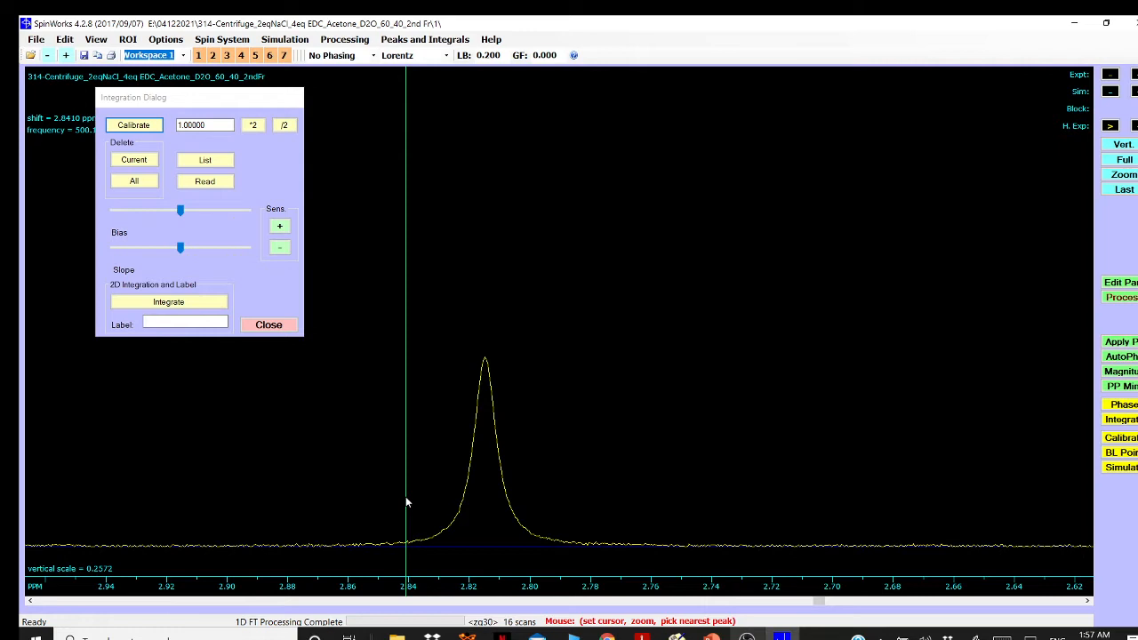
{"action": "left_click_drag", "start_coordinate": [406, 503], "coordinate": [573, 502]}
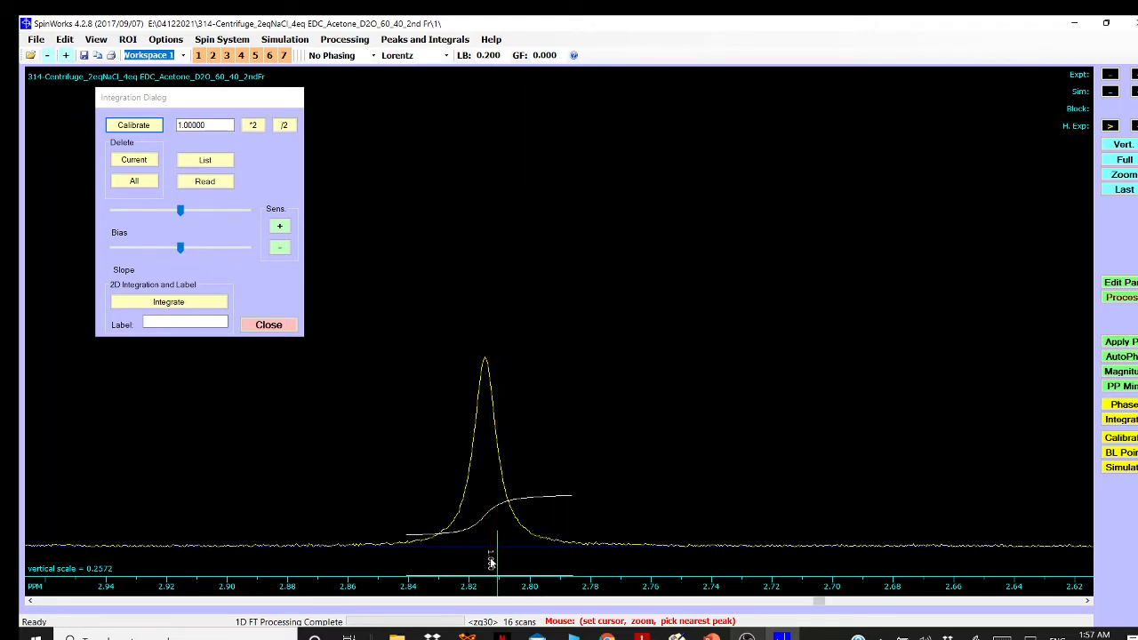
Select the integral of the 2.81 ppm peak and calibrate its value to 4
{"action": "left_click", "coordinate": [479, 449]}
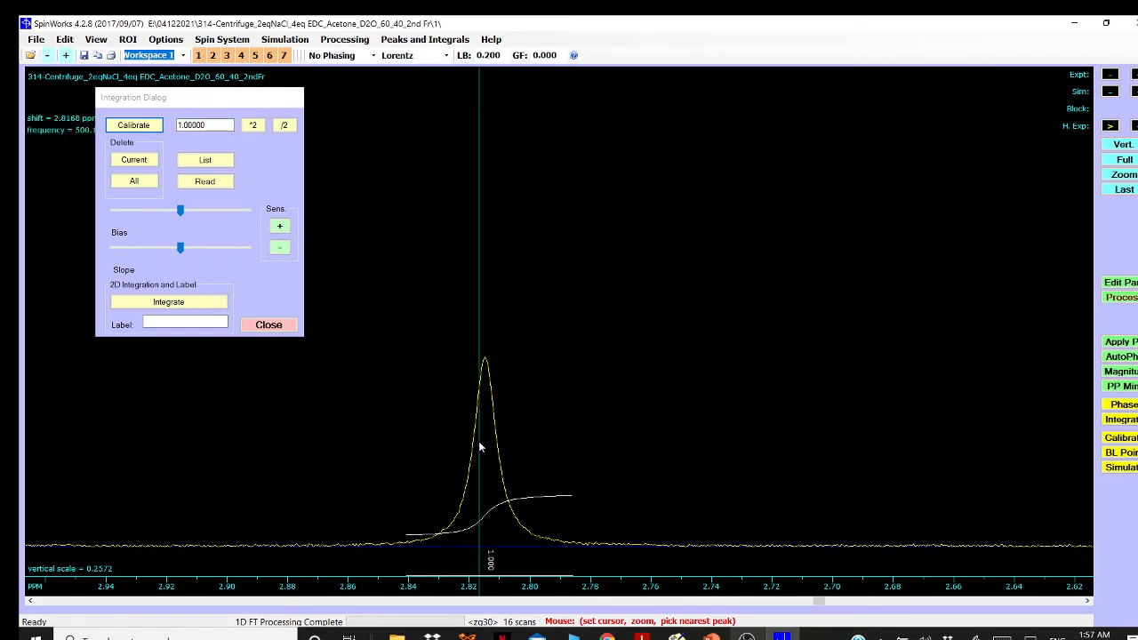
{"action": "left_click", "coordinate": [485, 504]}
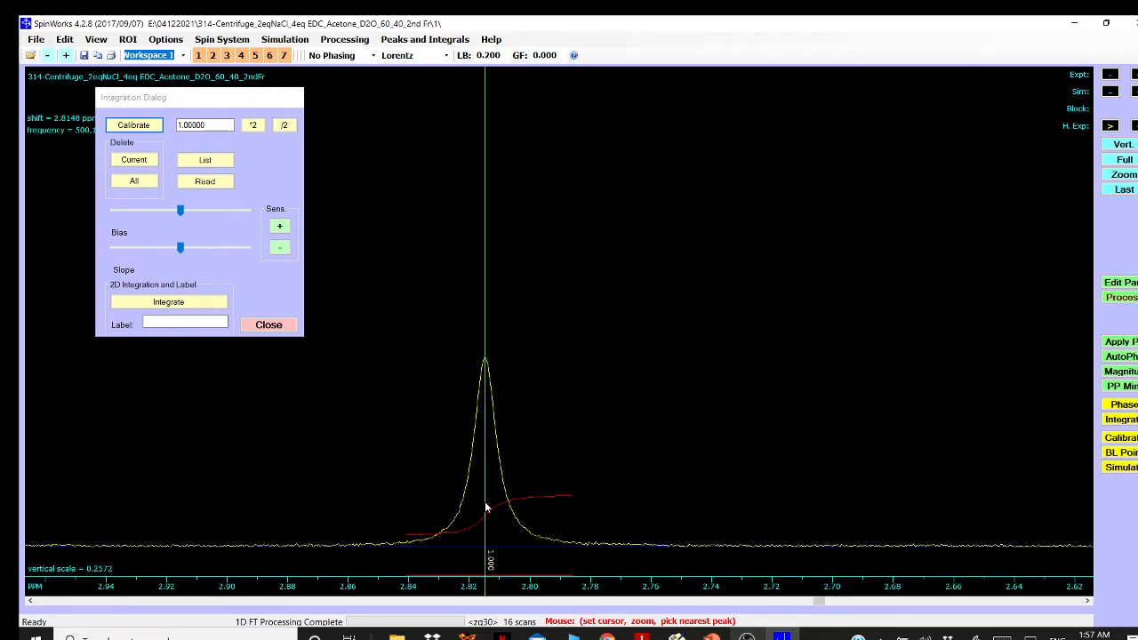
{"action": "double_click", "coordinate": [216, 128]}
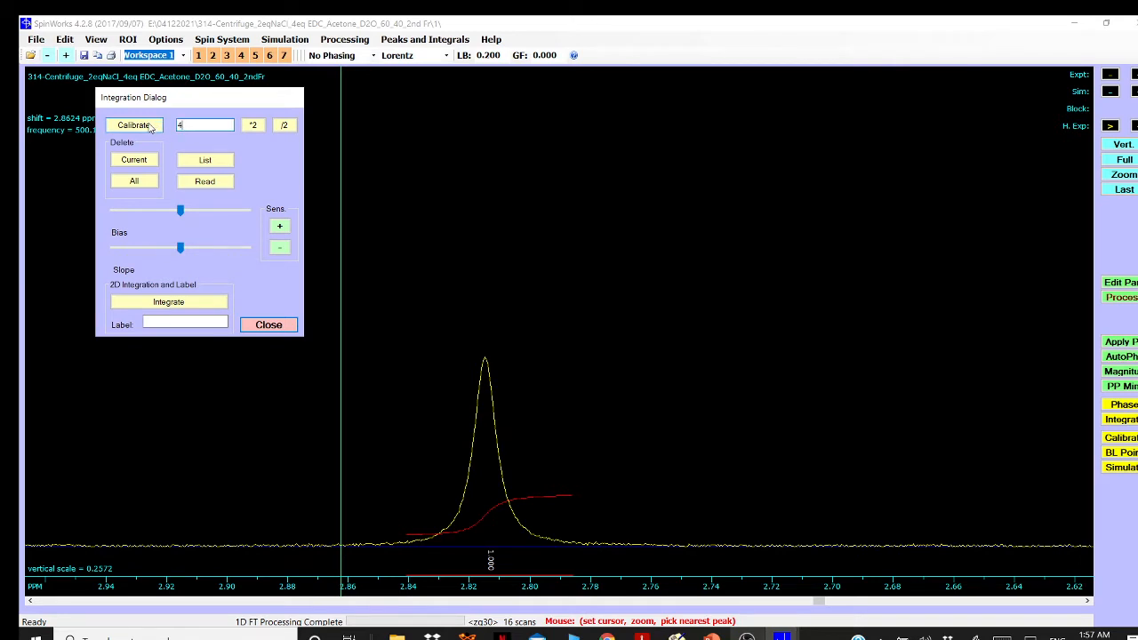
{"action": "type", "text": "4"}
{"action": "left_click", "coordinate": [134, 124]}
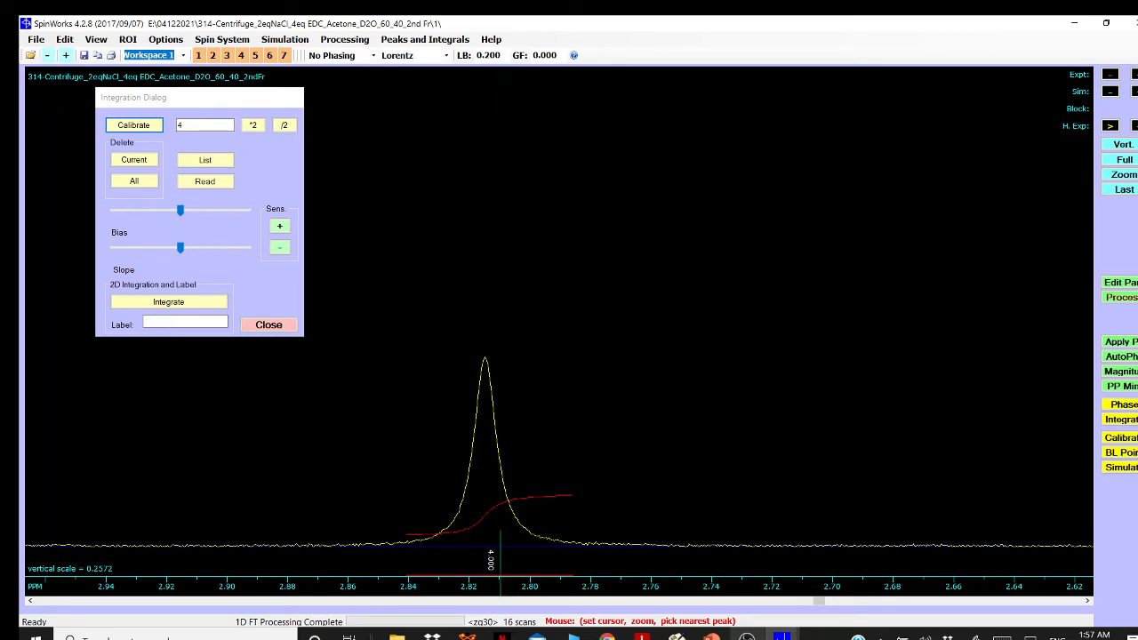
Integrate the peak near 3.12 ppm from about 3.16 to 3.07 ppm and its neighbour from about 3.25 to 3.17 ppm
{"action": "left_click", "coordinate": [1109, 126]}
{"action": "left_click", "coordinate": [1109, 126]}
{"action": "left_click", "coordinate": [1109, 126]}
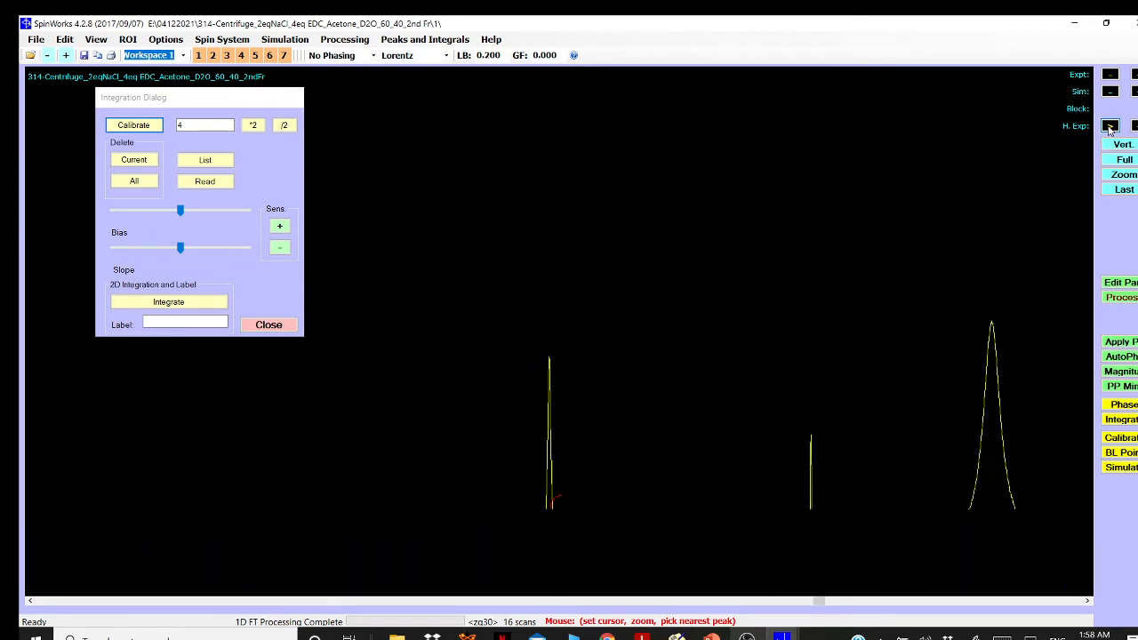
{"action": "left_click", "coordinate": [1109, 126]}
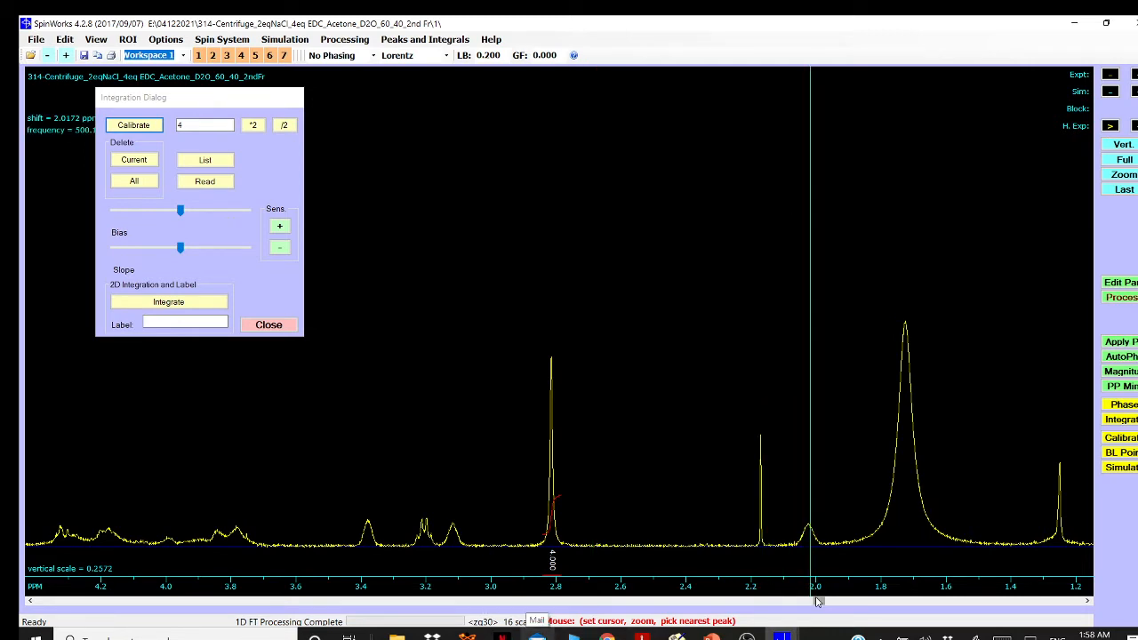
{"action": "left_click_drag", "start_coordinate": [816, 601], "coordinate": [784, 604]}
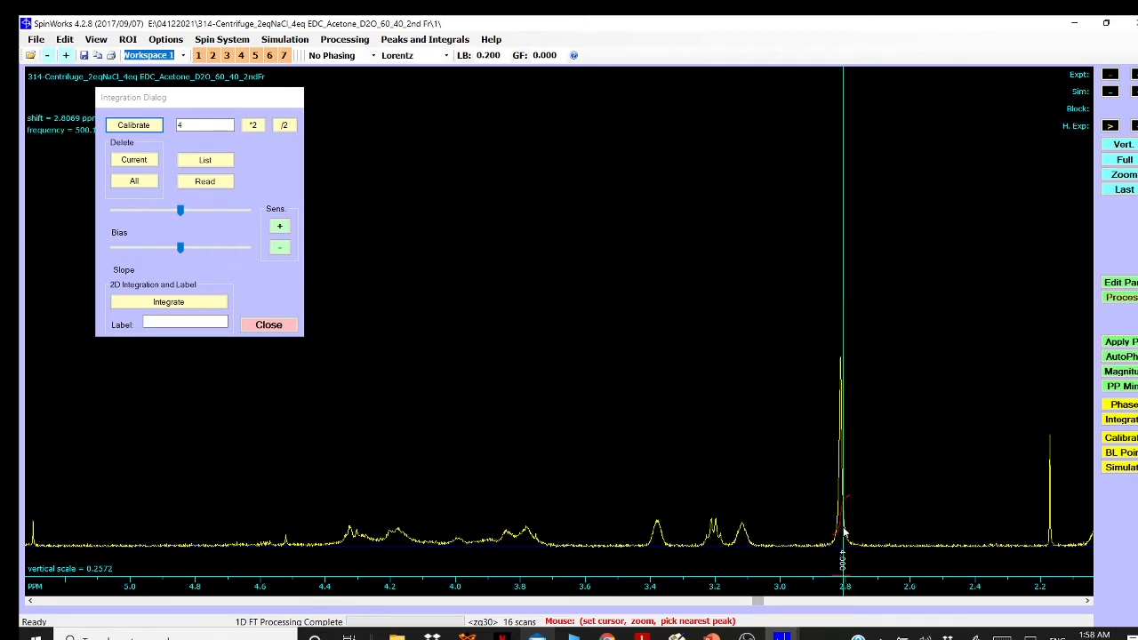
{"action": "left_click", "coordinate": [730, 558]}
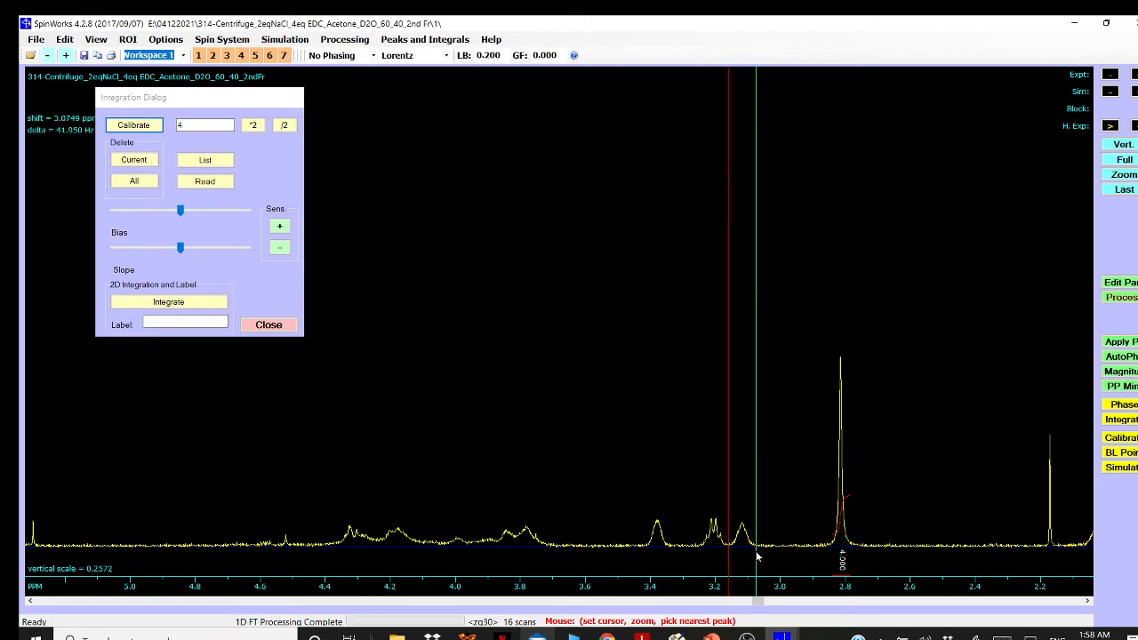
{"action": "left_click", "coordinate": [756, 557]}
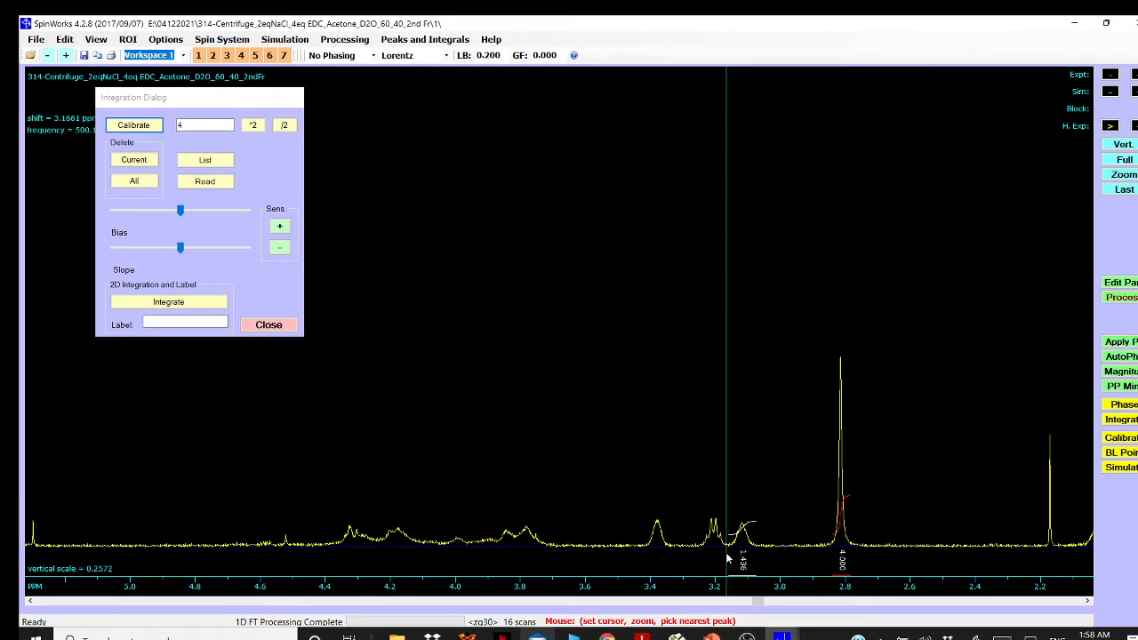
{"action": "left_click", "coordinate": [726, 558]}
{"action": "left_click", "coordinate": [698, 559]}
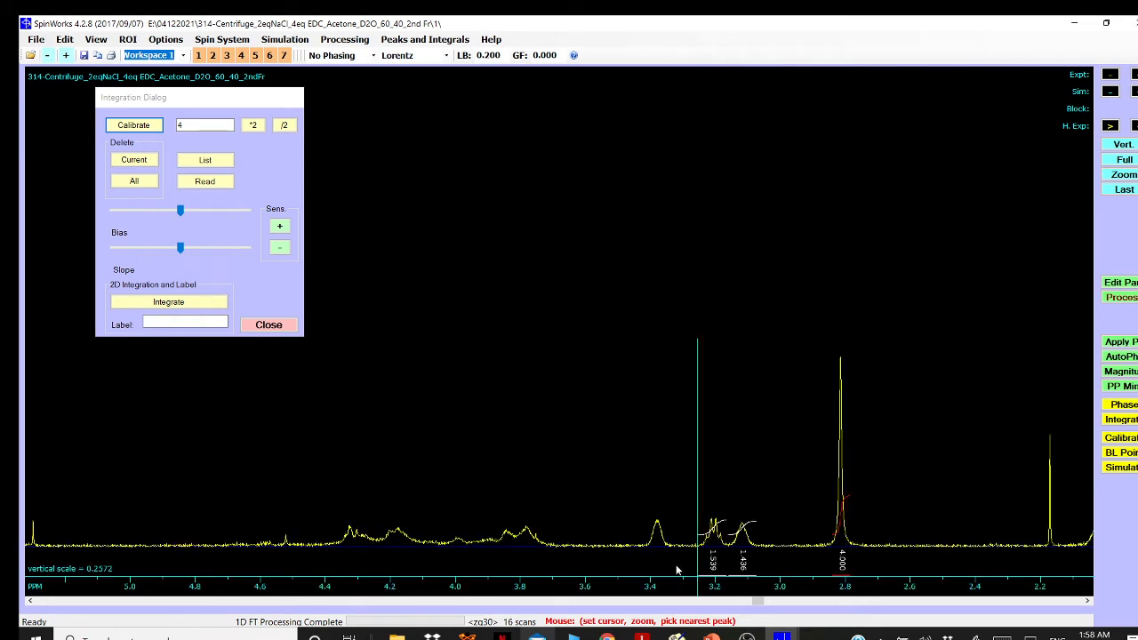
Integrate the peak near 3.38 ppm from about 3.43 to 3.33 ppm and the broad multiplet group from about 4.40 to 3.69 ppm
{"action": "scroll", "coordinate": [676, 515], "scroll_direction": "up", "scroll_amount": 5}
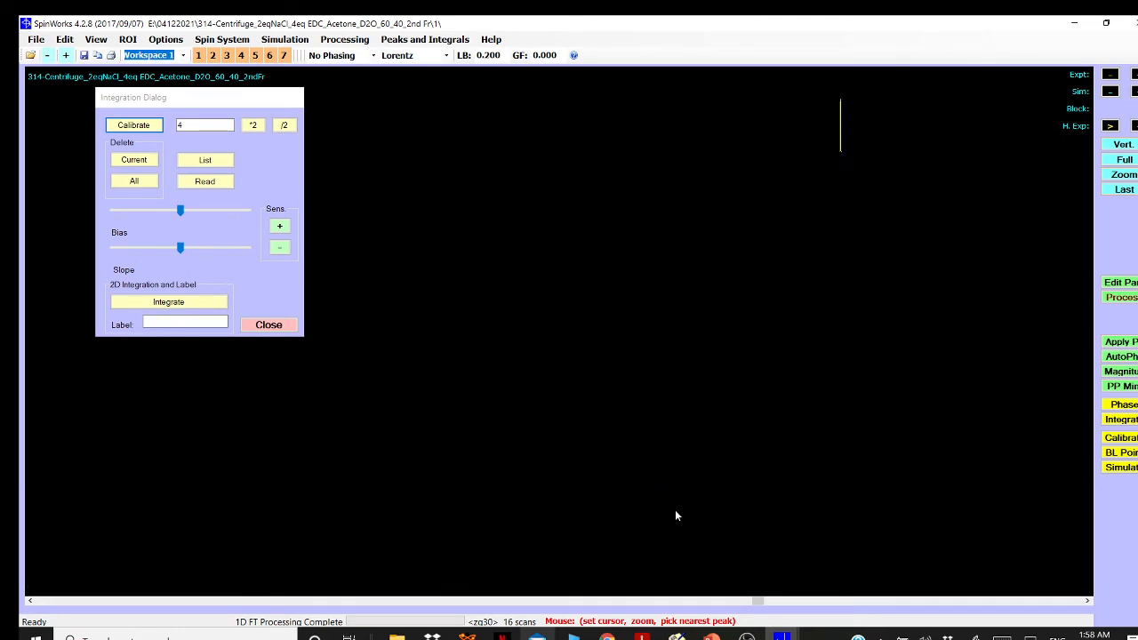
{"action": "scroll", "coordinate": [674, 509], "scroll_direction": "down", "scroll_amount": 1}
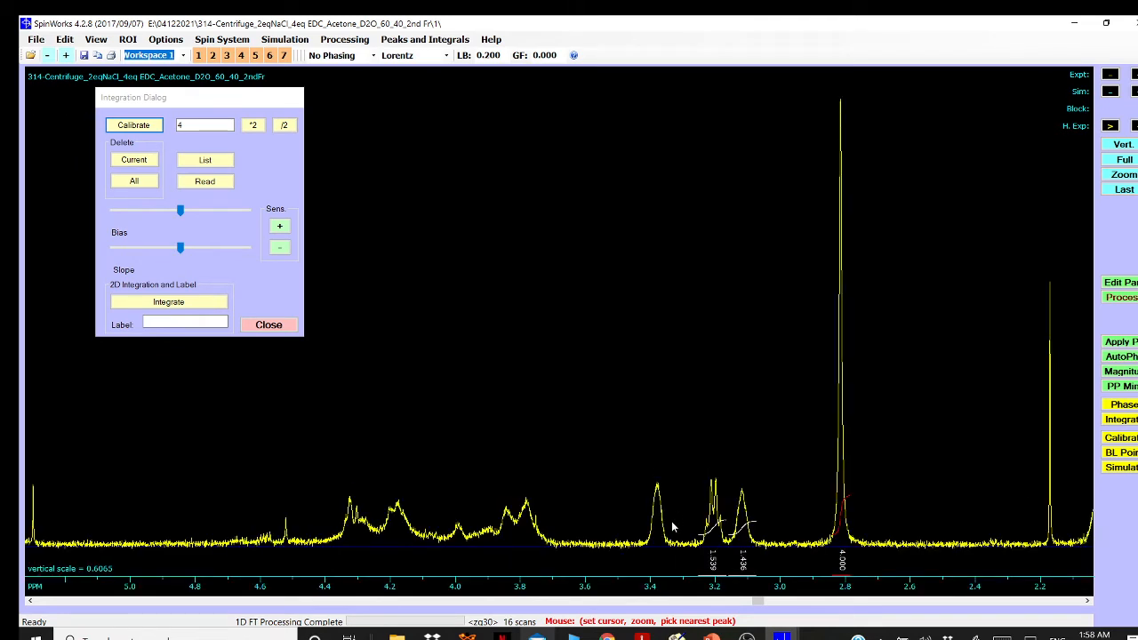
{"action": "left_click_drag", "start_coordinate": [640, 553], "coordinate": [674, 553]}
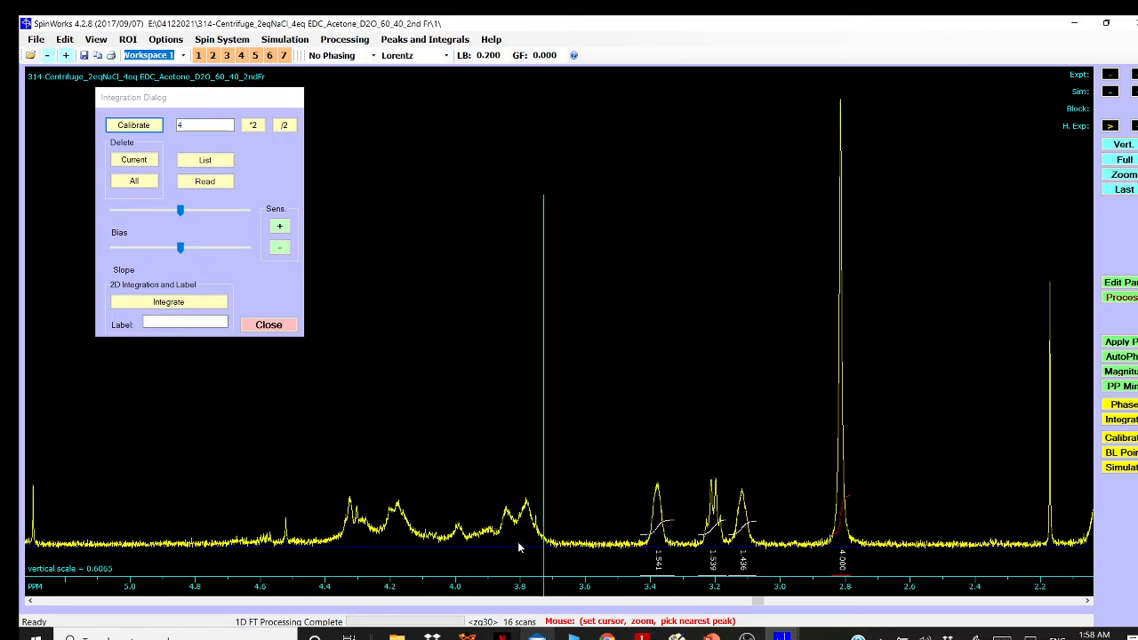
{"action": "left_click", "coordinate": [554, 548]}
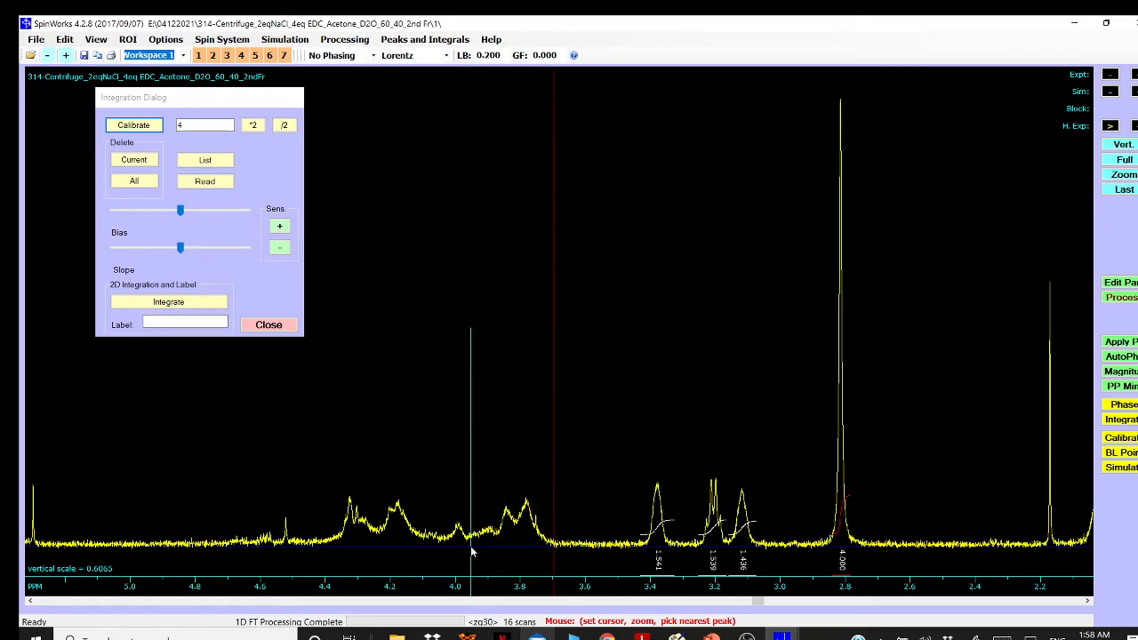
{"action": "left_click", "coordinate": [324, 552]}
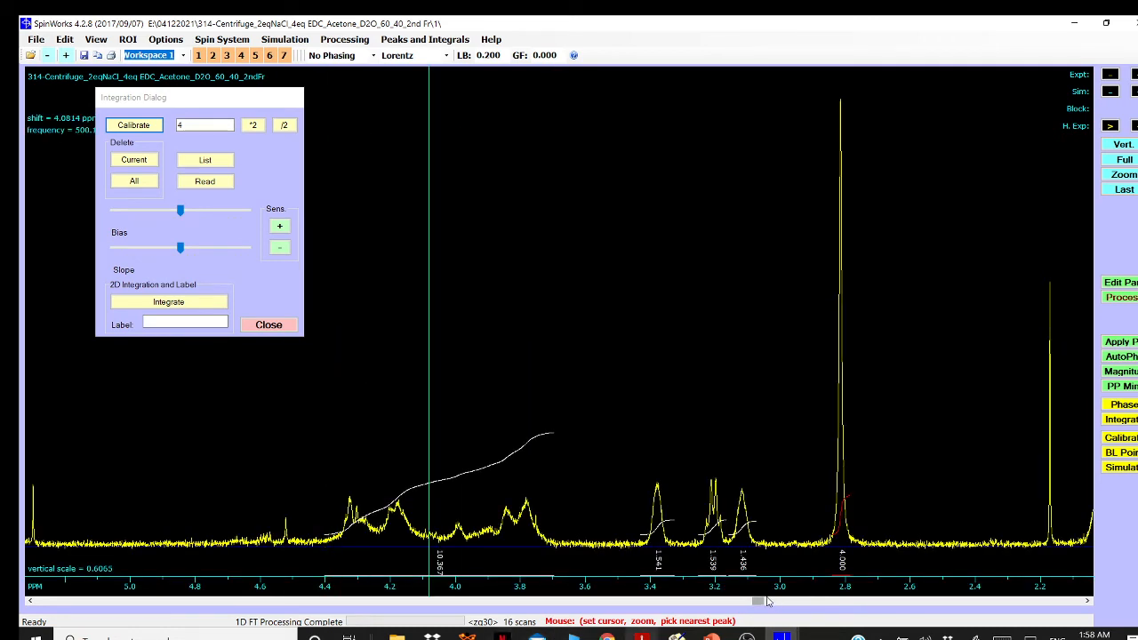
Integrate the aromatic peak near 6.96 ppm over the range from about 7.04 to 6.87 ppm
{"action": "left_click_drag", "start_coordinate": [768, 602], "coordinate": [561, 600]}
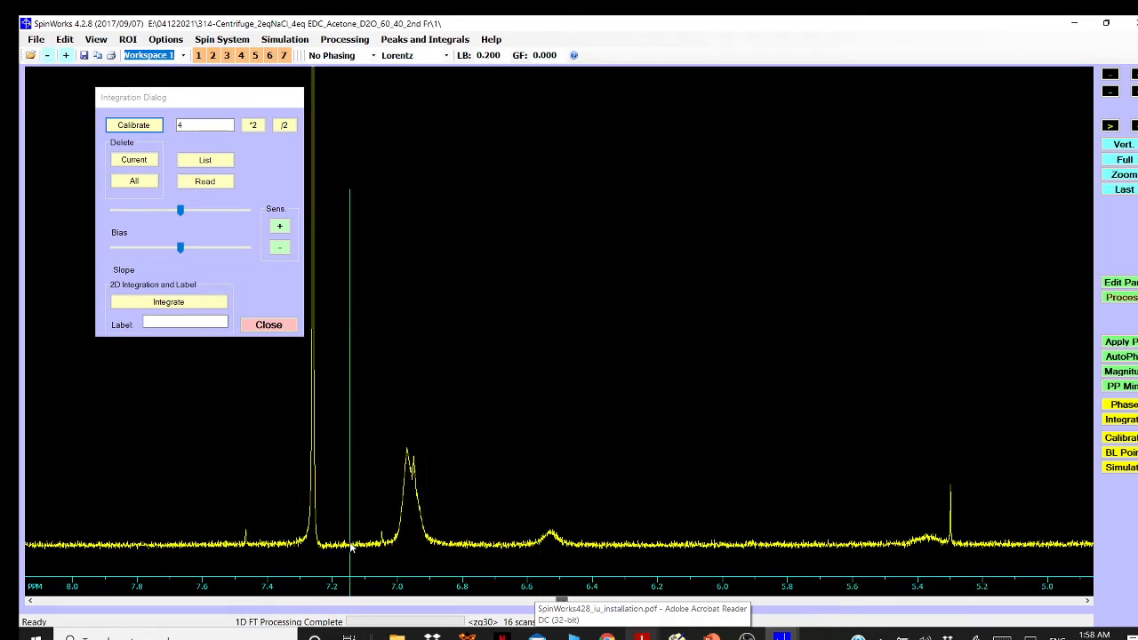
{"action": "left_click", "coordinate": [384, 546]}
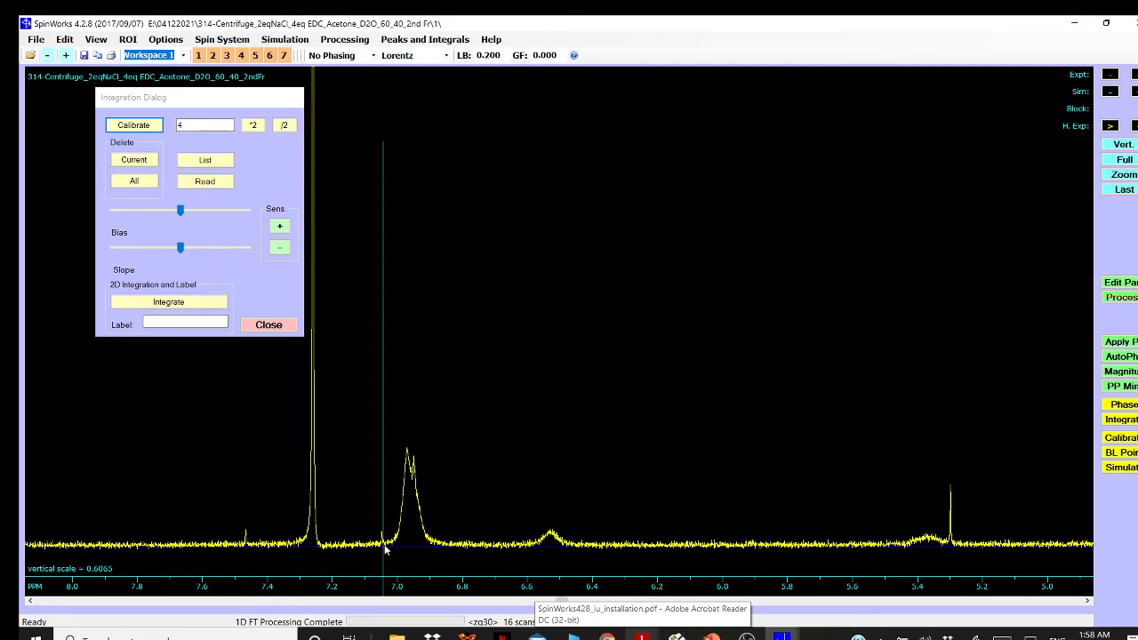
{"action": "left_click", "coordinate": [440, 552]}
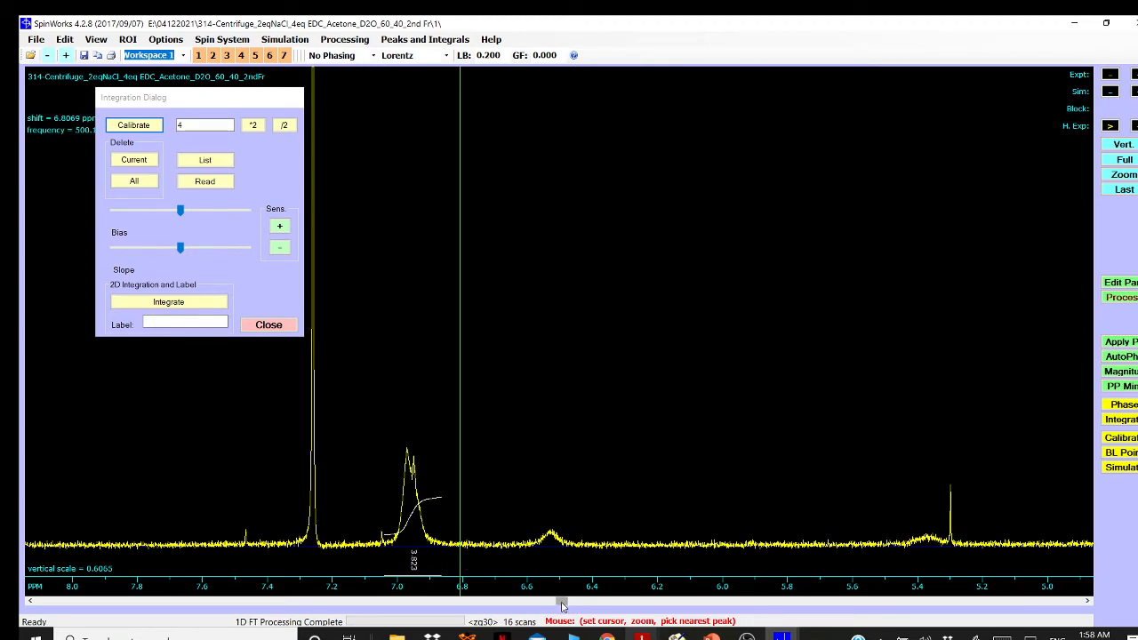
Integrate the weak signals from about 5.45 to 5.25 ppm and the flat baseline from about 5.87 to 5.70 ppm
{"action": "left_click_drag", "start_coordinate": [562, 606], "coordinate": [655, 605]}
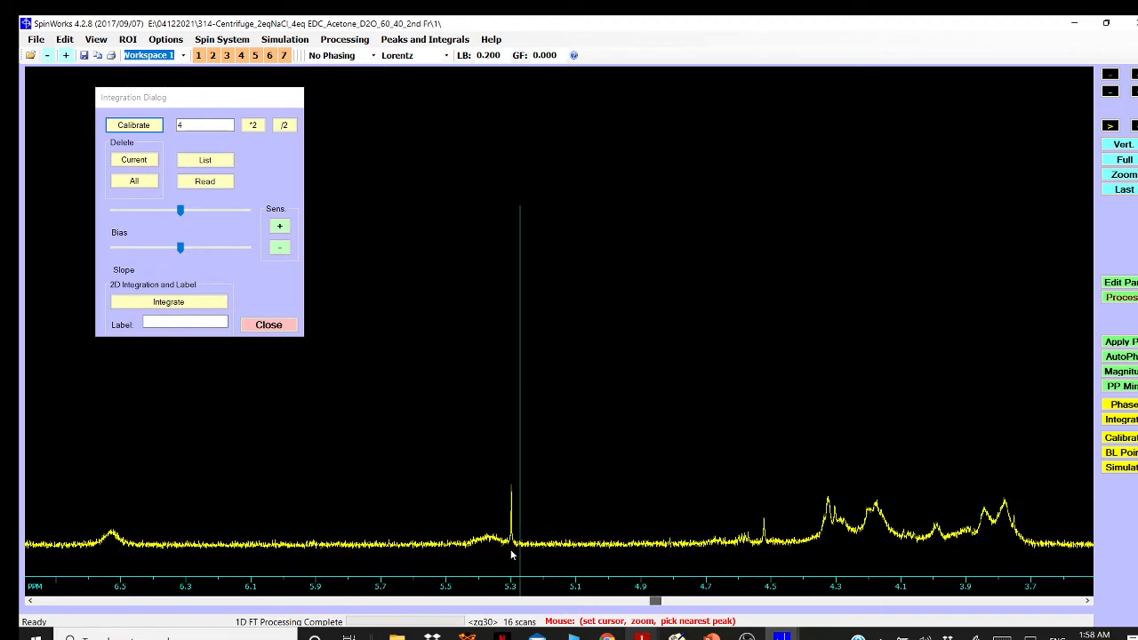
{"action": "left_click", "coordinate": [460, 548]}
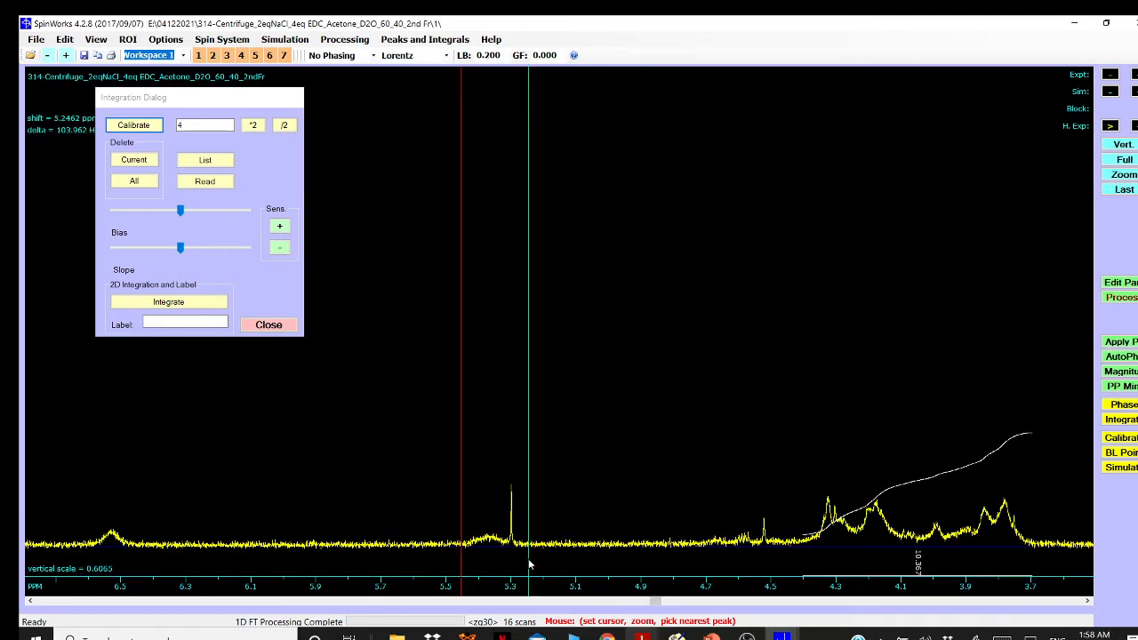
{"action": "left_click", "coordinate": [529, 562]}
{"action": "left_click", "coordinate": [325, 551]}
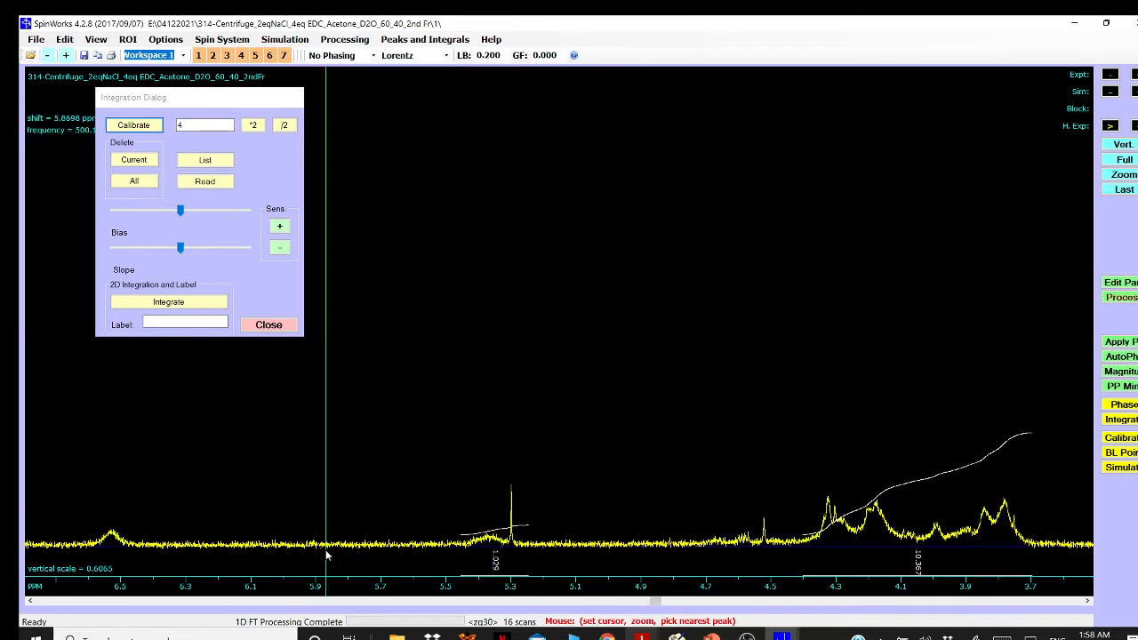
{"action": "left_click", "coordinate": [379, 558]}
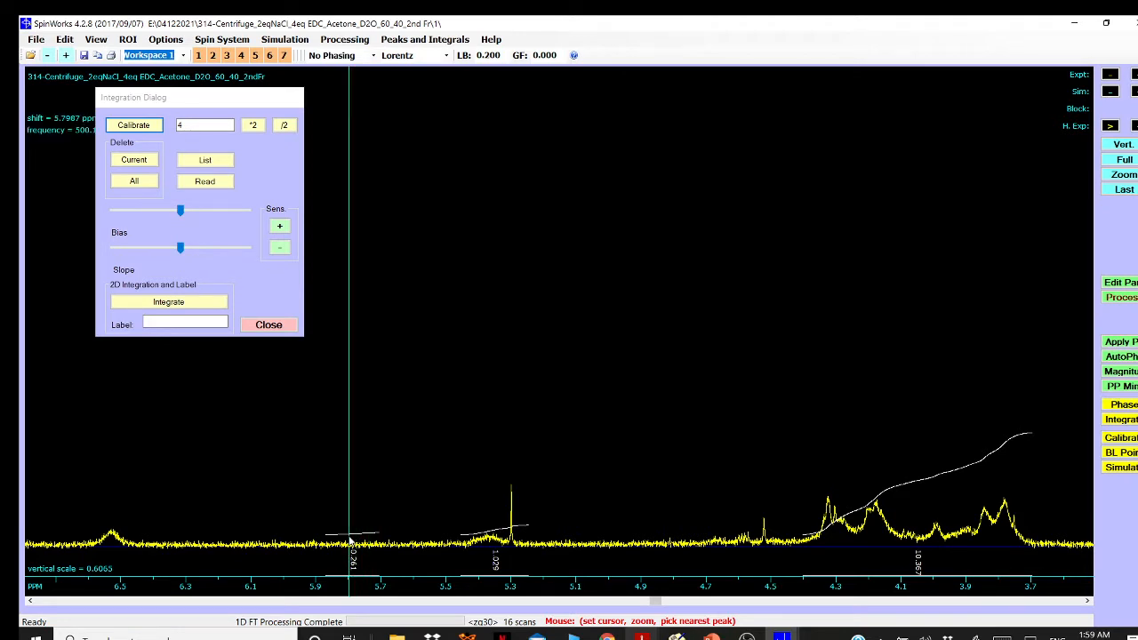
Delete the baseline integral near 5.8 ppm and the integral of the weak signals near 5.35 ppm
{"action": "scroll", "coordinate": [352, 544], "scroll_direction": "up", "scroll_amount": 1}
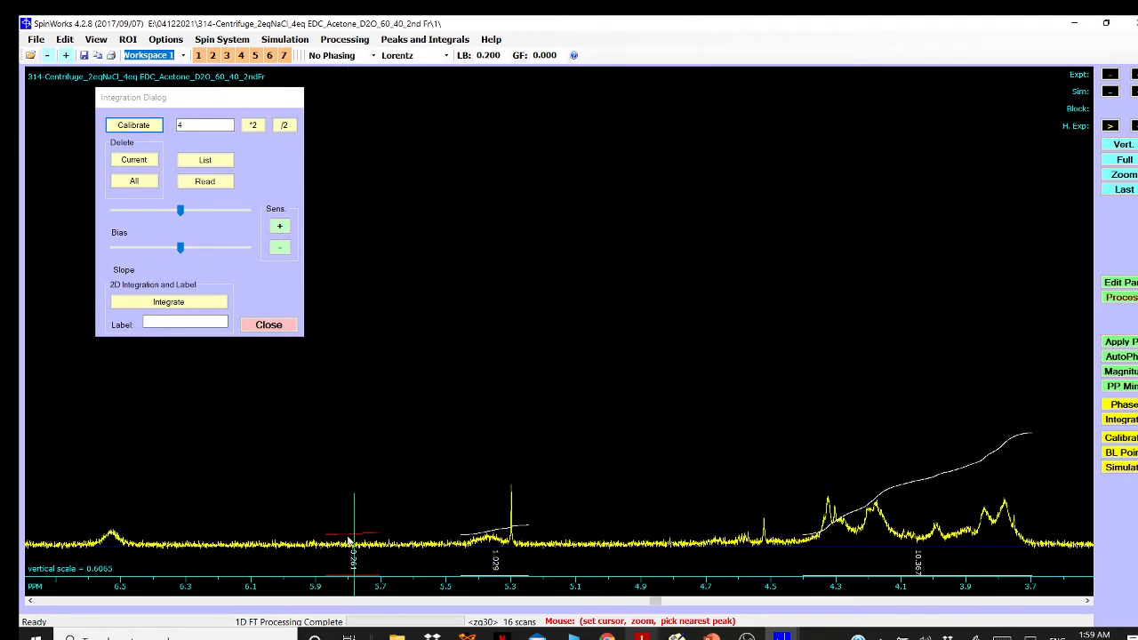
{"action": "left_click", "coordinate": [134, 160]}
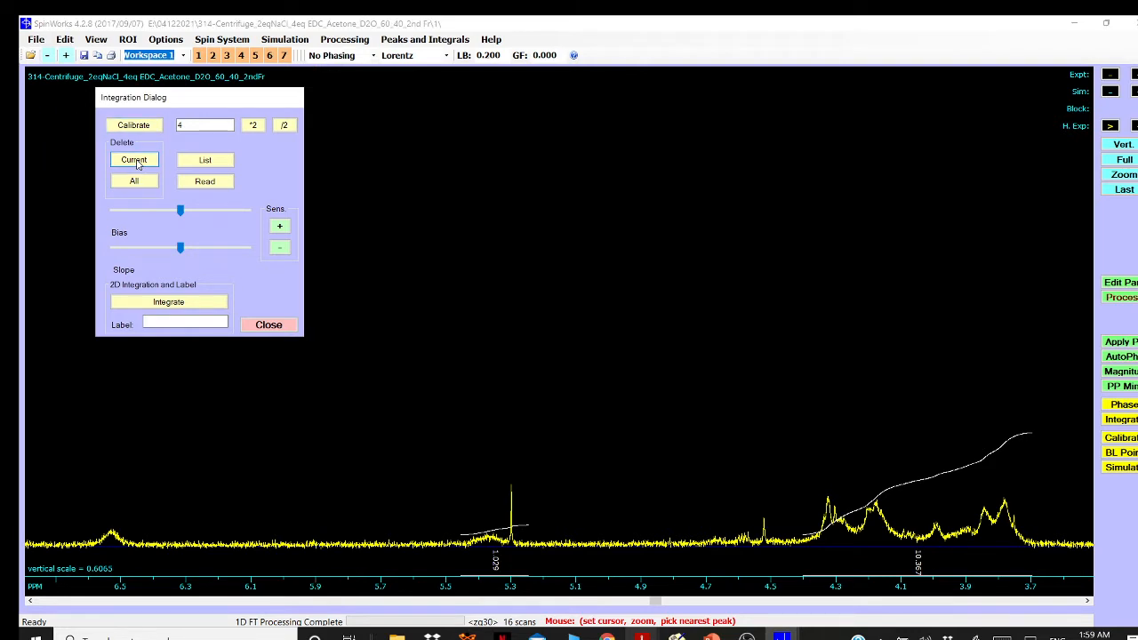
{"action": "left_click", "coordinate": [494, 544]}
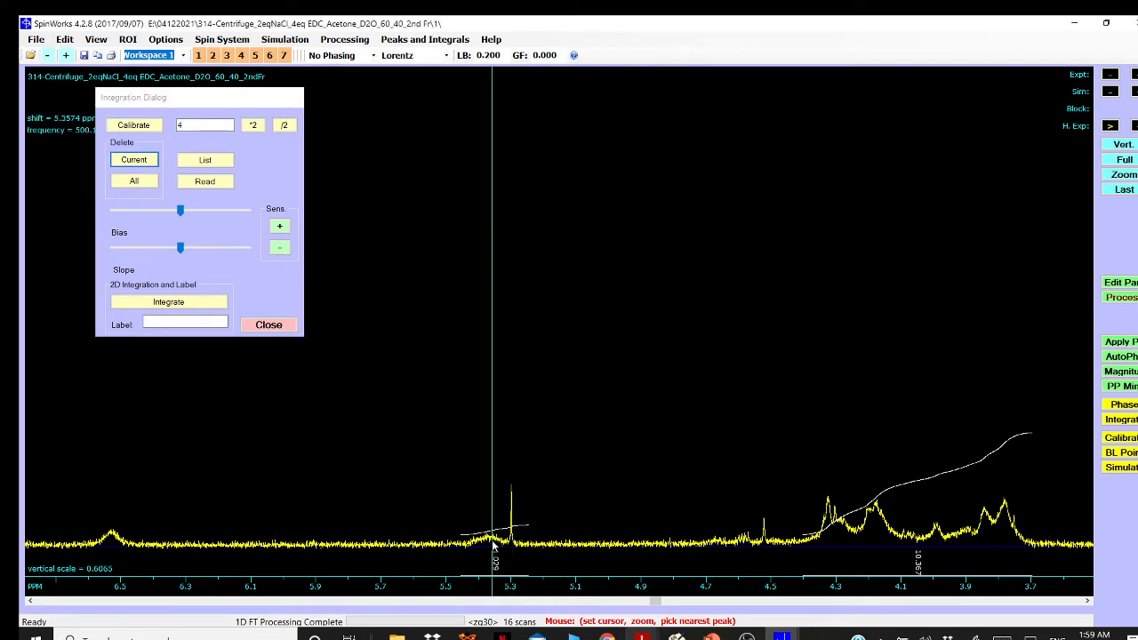
{"action": "left_click", "coordinate": [494, 544]}
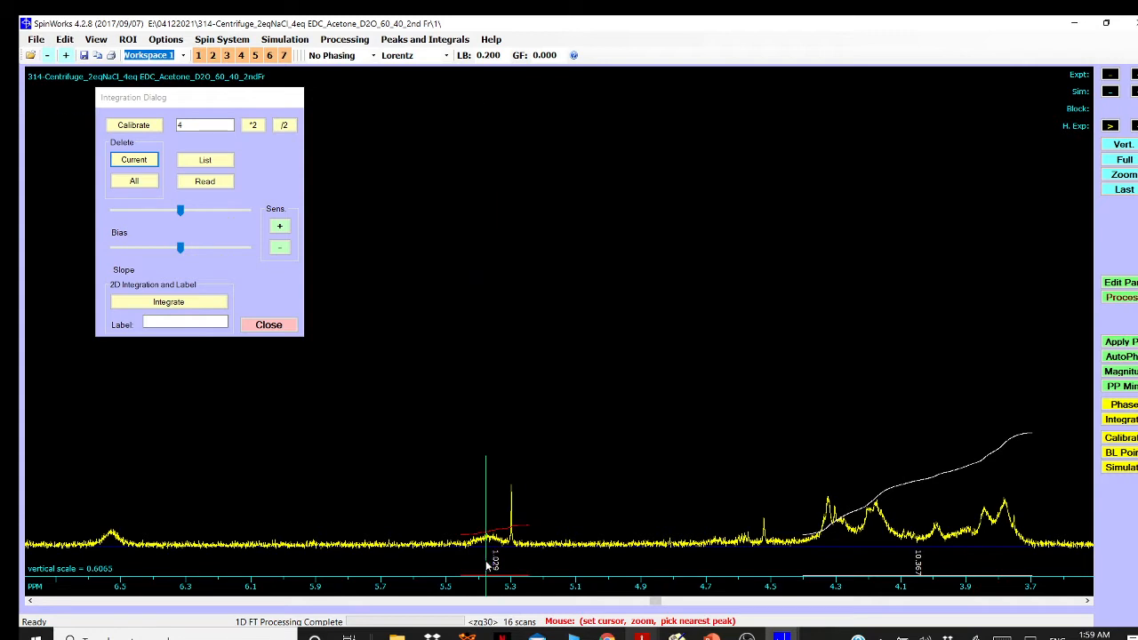
{"action": "left_click", "coordinate": [134, 161]}
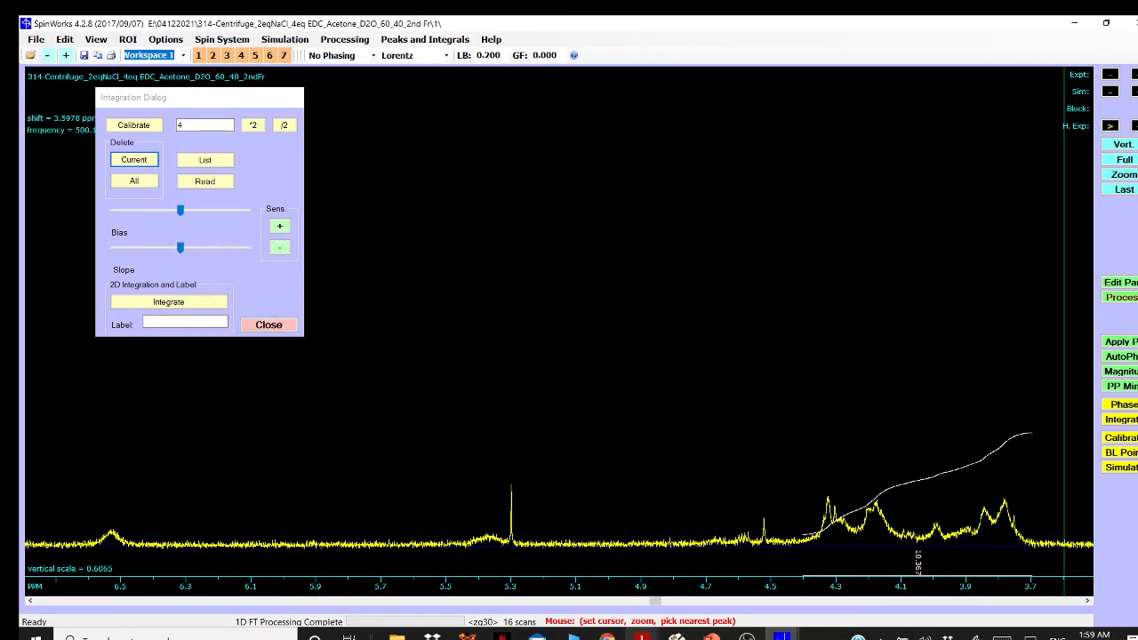
Display the spectrum from about 10.2 to 0.1 ppm at a vertical scale of 0.4142 and end the integration
{"action": "left_click", "coordinate": [1109, 126]}
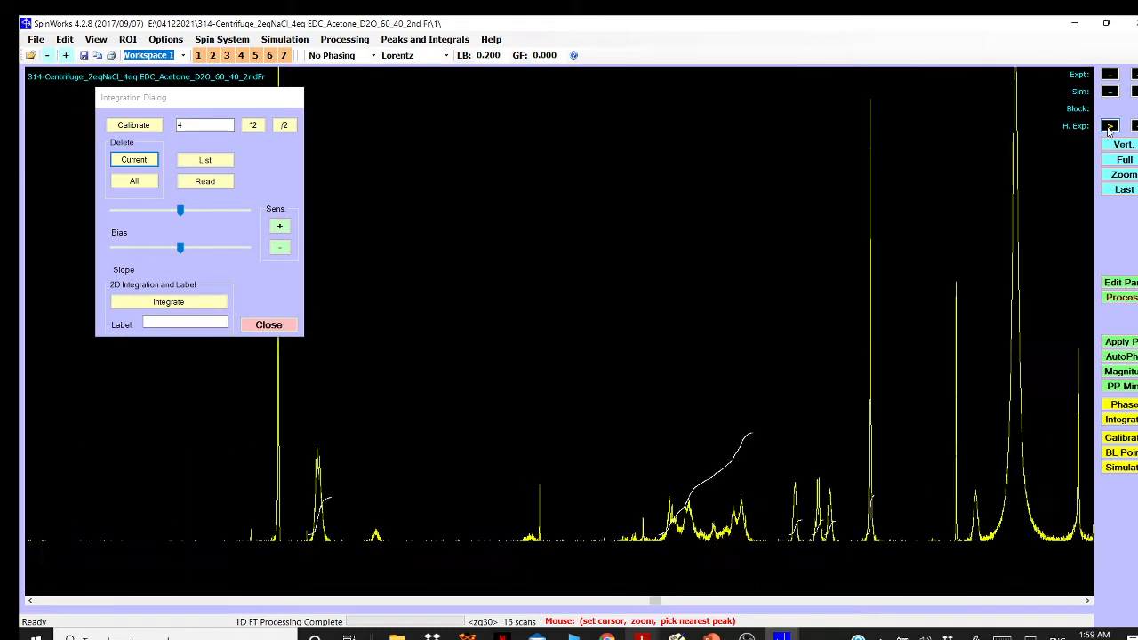
{"action": "scroll", "coordinate": [857, 368], "scroll_direction": "down", "scroll_amount": 3}
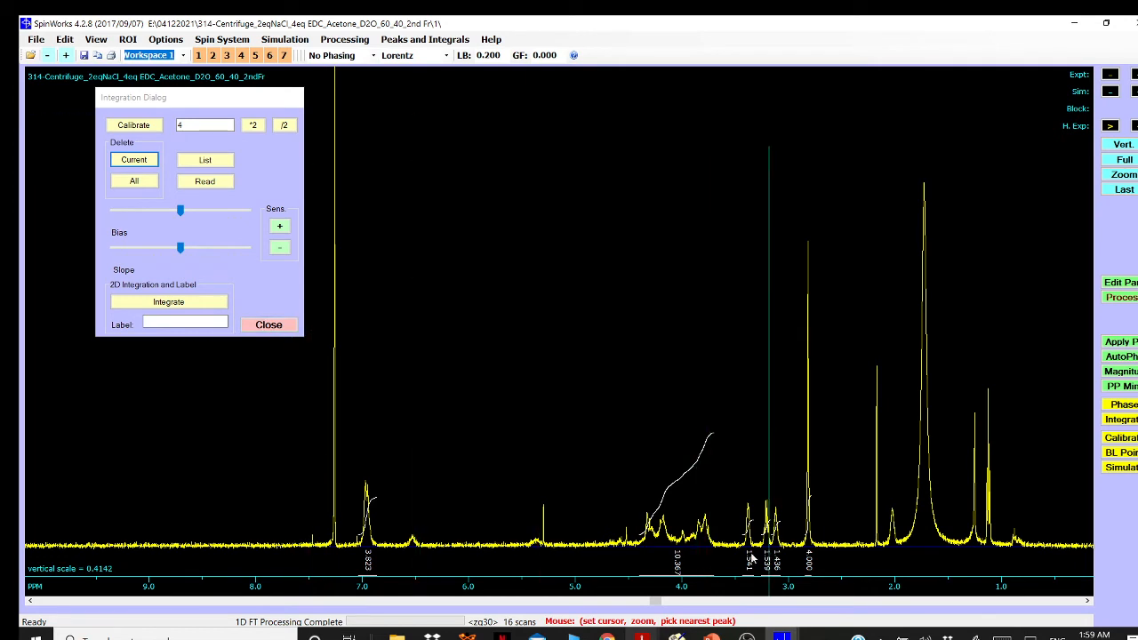
{"action": "left_click", "coordinate": [268, 325]}
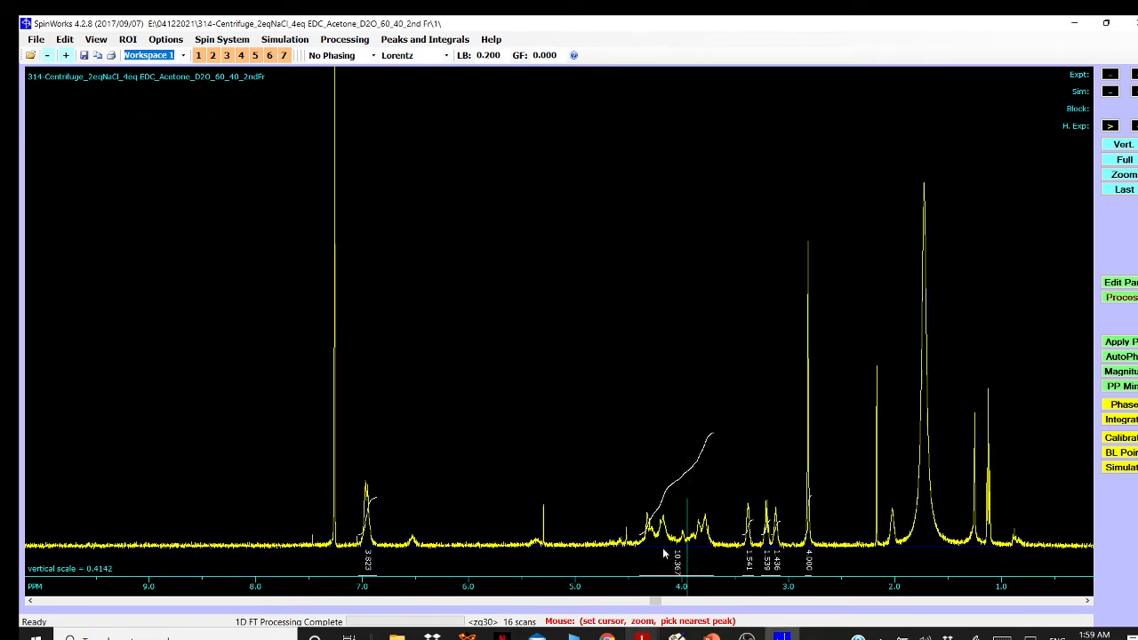
Mark the region around the 6.96 ppm peak and zoom in on about 7.14 to 6.57 ppm
{"action": "left_click", "coordinate": [346, 498]}
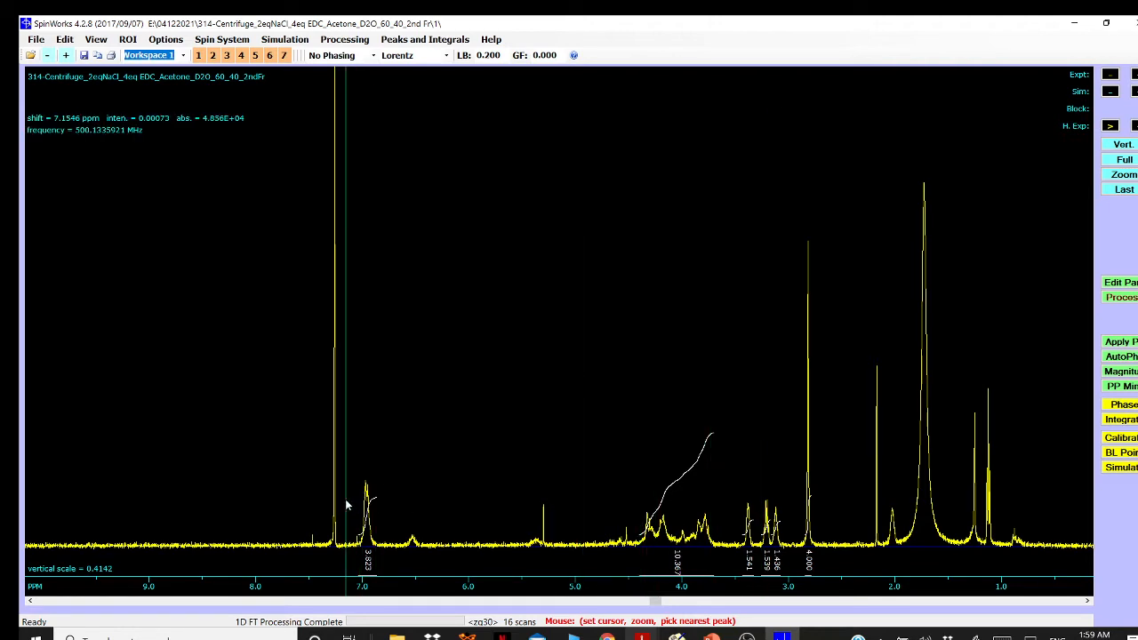
{"action": "left_click", "coordinate": [394, 515]}
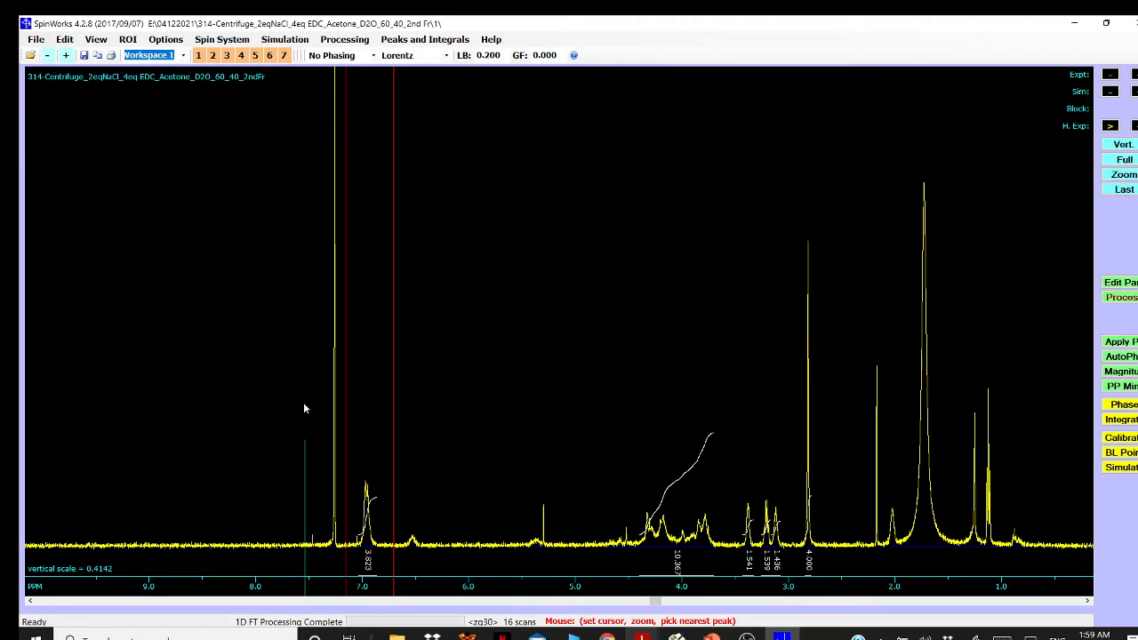
{"action": "left_click", "coordinate": [484, 423]}
{"action": "left_click", "coordinate": [338, 495]}
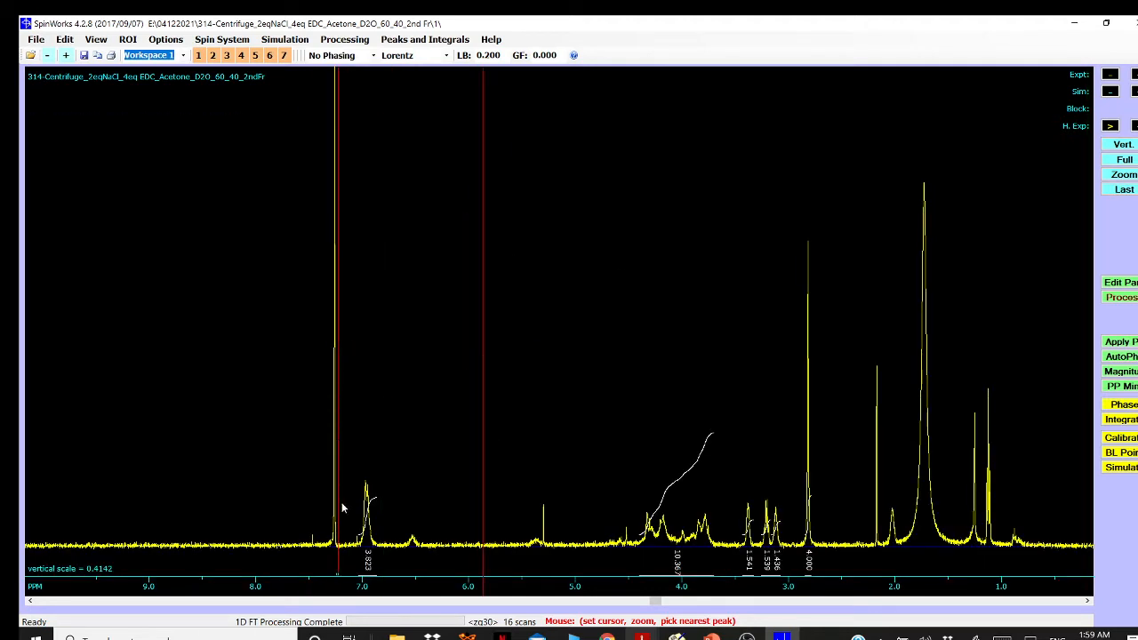
{"action": "left_click", "coordinate": [413, 498]}
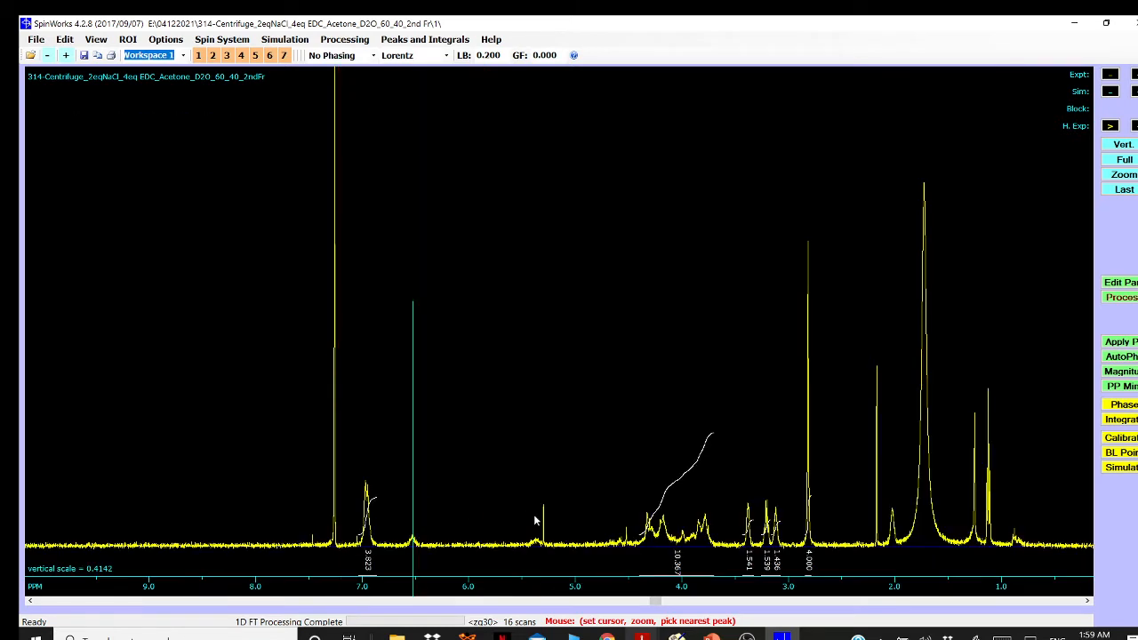
{"action": "left_click", "coordinate": [347, 525]}
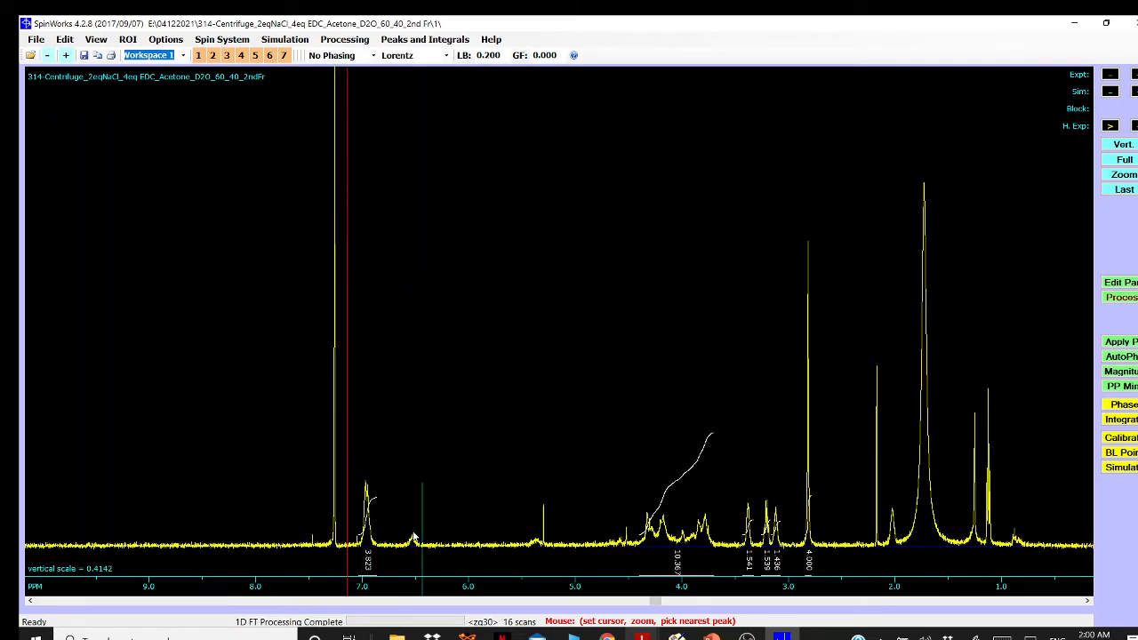
{"action": "left_click", "coordinate": [408, 535]}
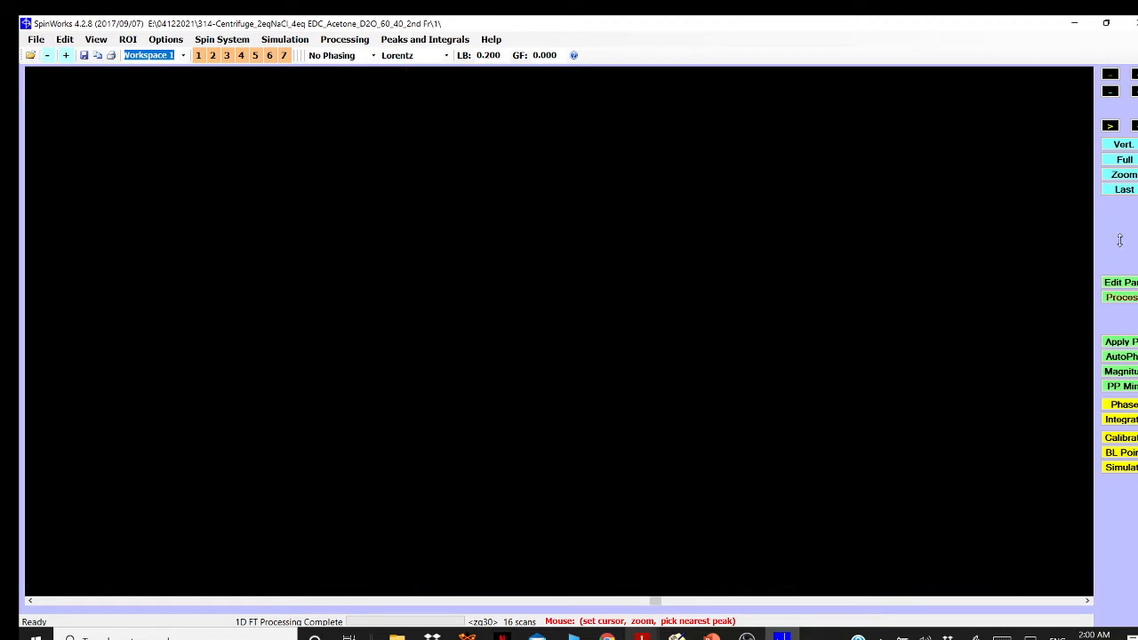
{"action": "left_click", "coordinate": [1124, 175]}
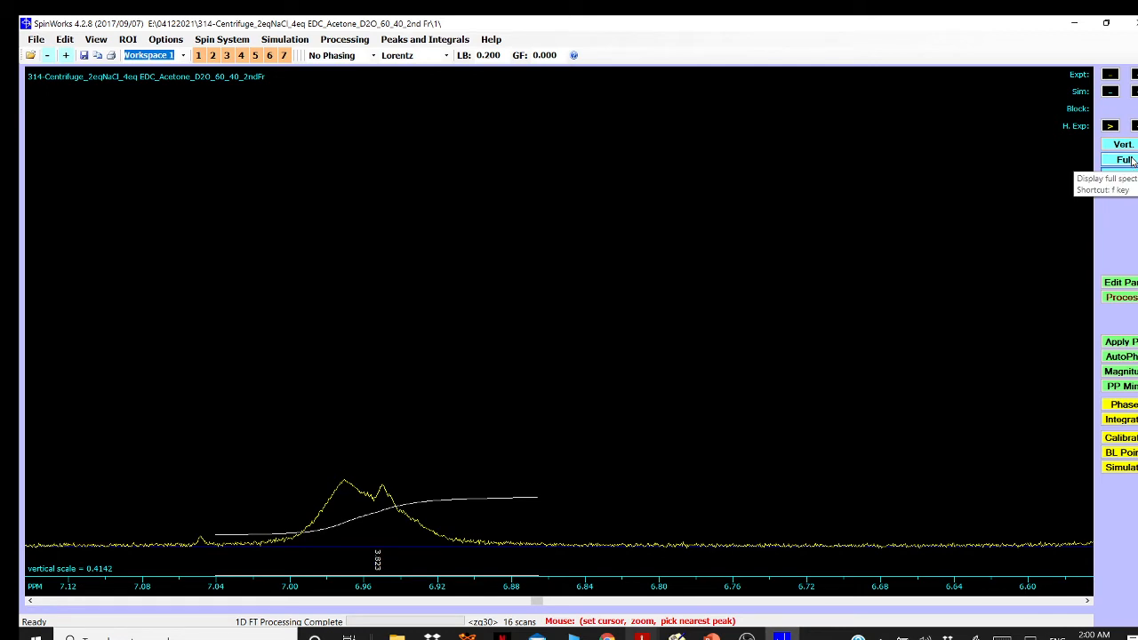
Label the two peaks at 6.970 and 6.950 ppm with their chemical shifts
{"action": "left_click", "coordinate": [1124, 160]}
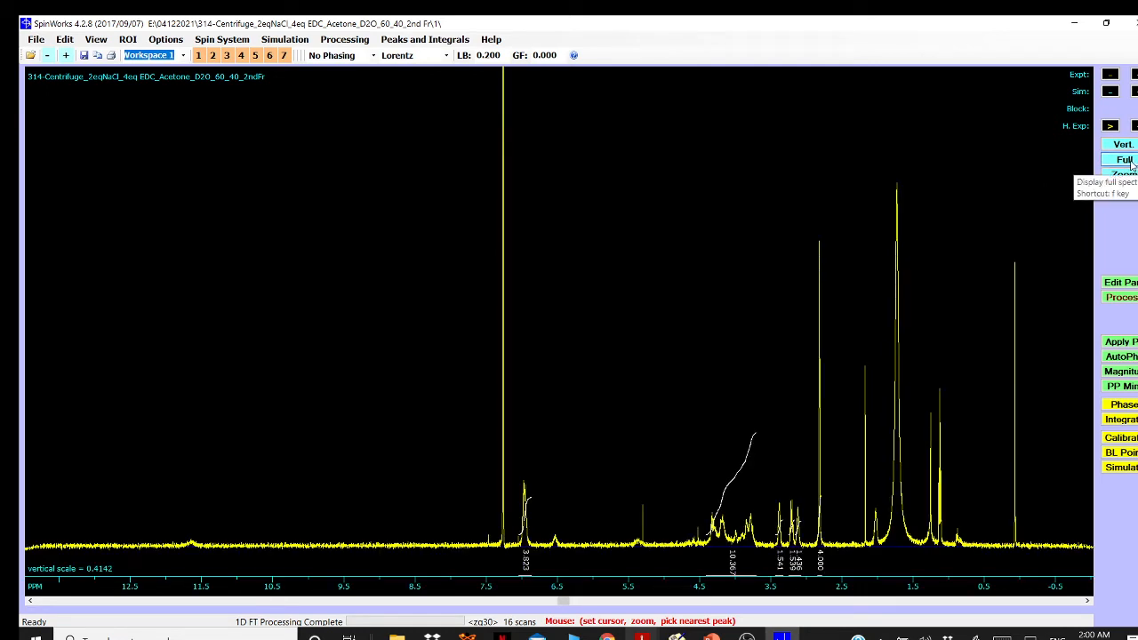
{"action": "left_click", "coordinate": [509, 423]}
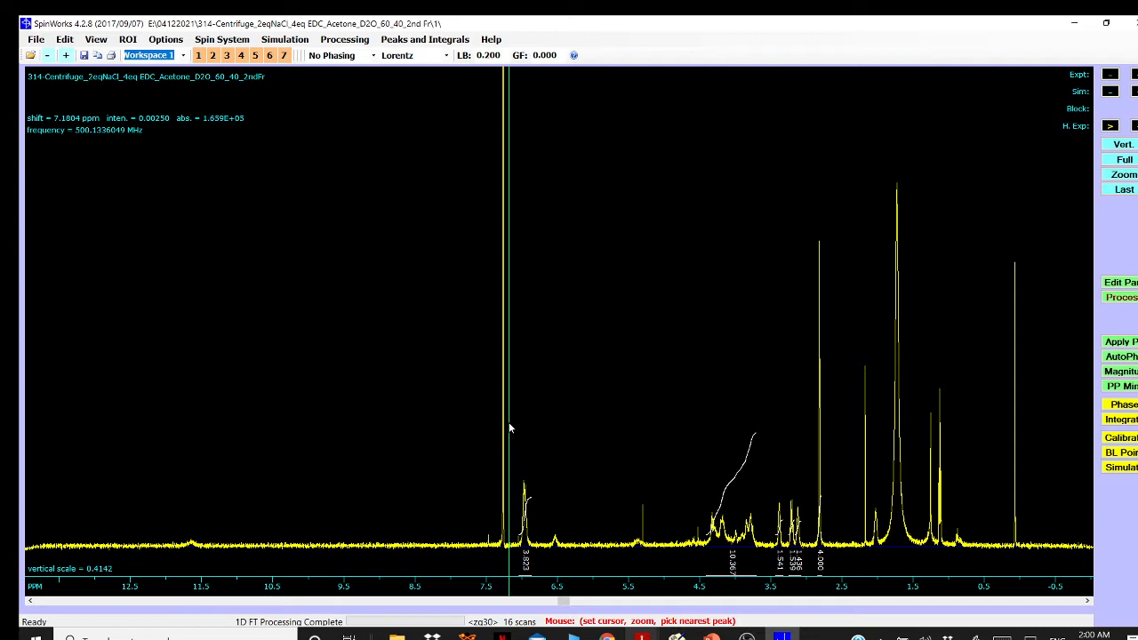
{"action": "left_click_drag", "start_coordinate": [509, 428], "coordinate": [576, 421]}
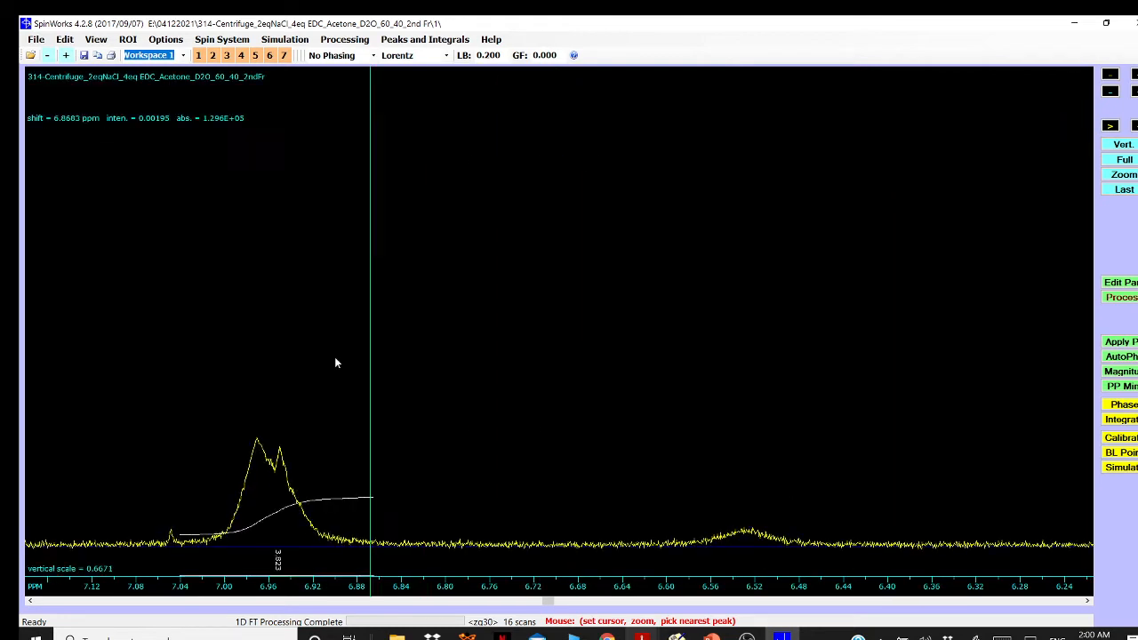
{"action": "left_click", "coordinate": [258, 454]}
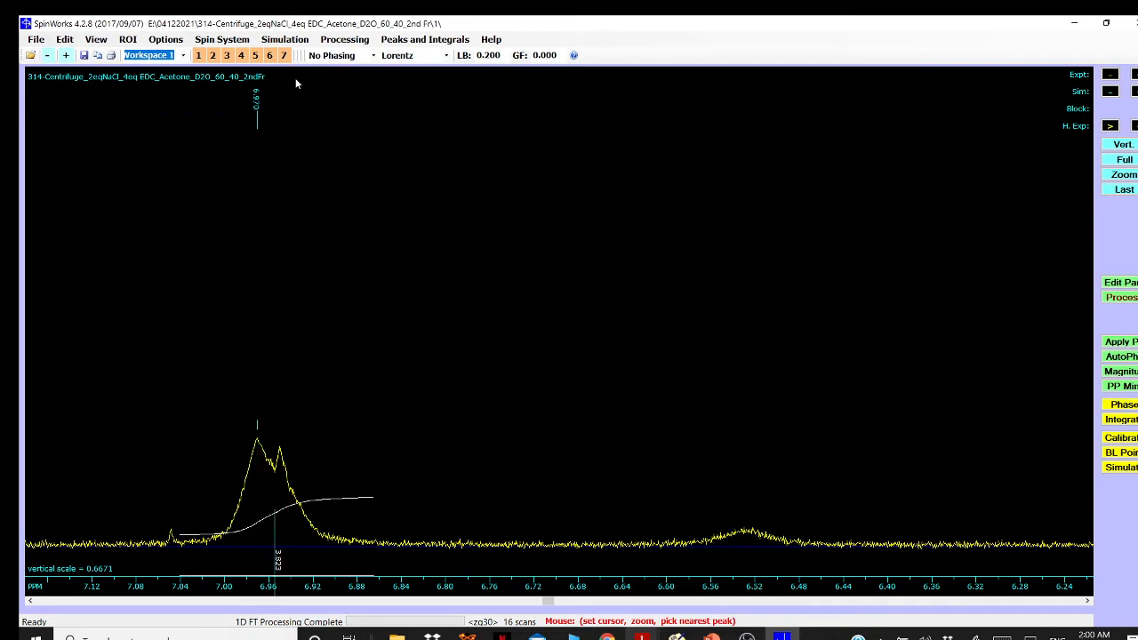
{"action": "left_click", "coordinate": [282, 364]}
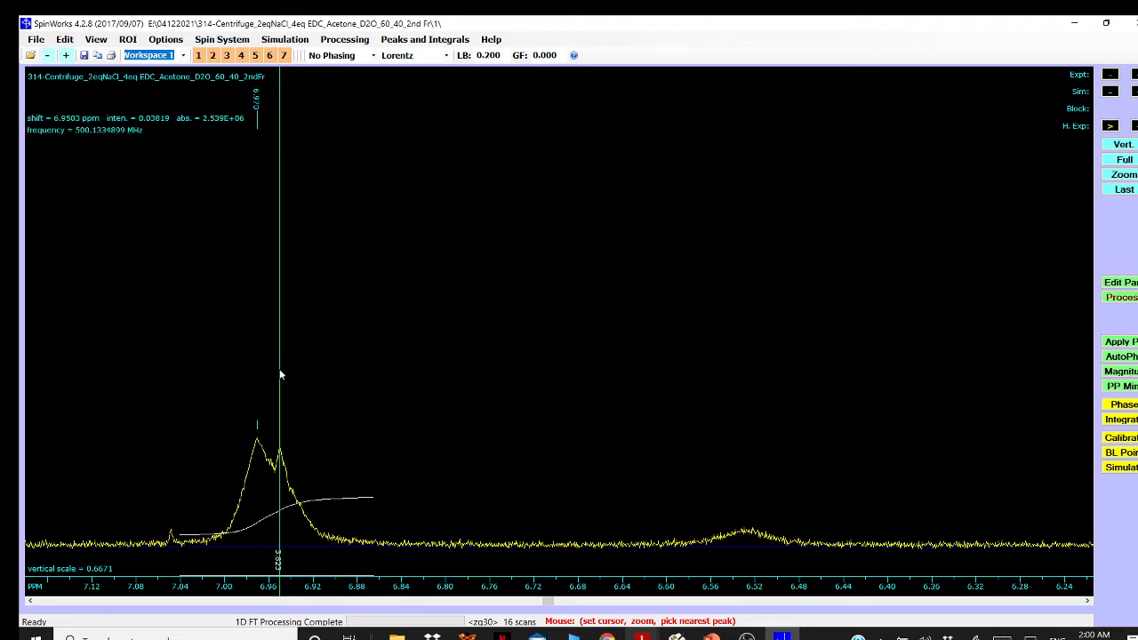
{"action": "right_click", "coordinate": [279, 369]}
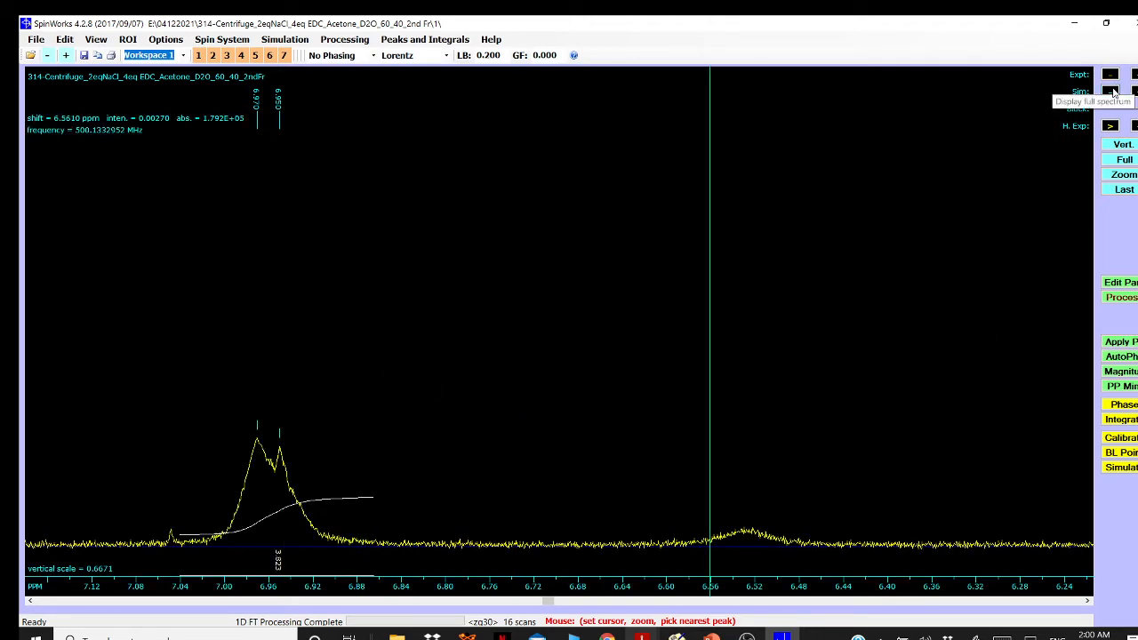
Label the peaks at 3.382, 3.213, 3.199 and 3.117 ppm with their chemical shifts
{"action": "left_click", "coordinate": [1123, 159]}
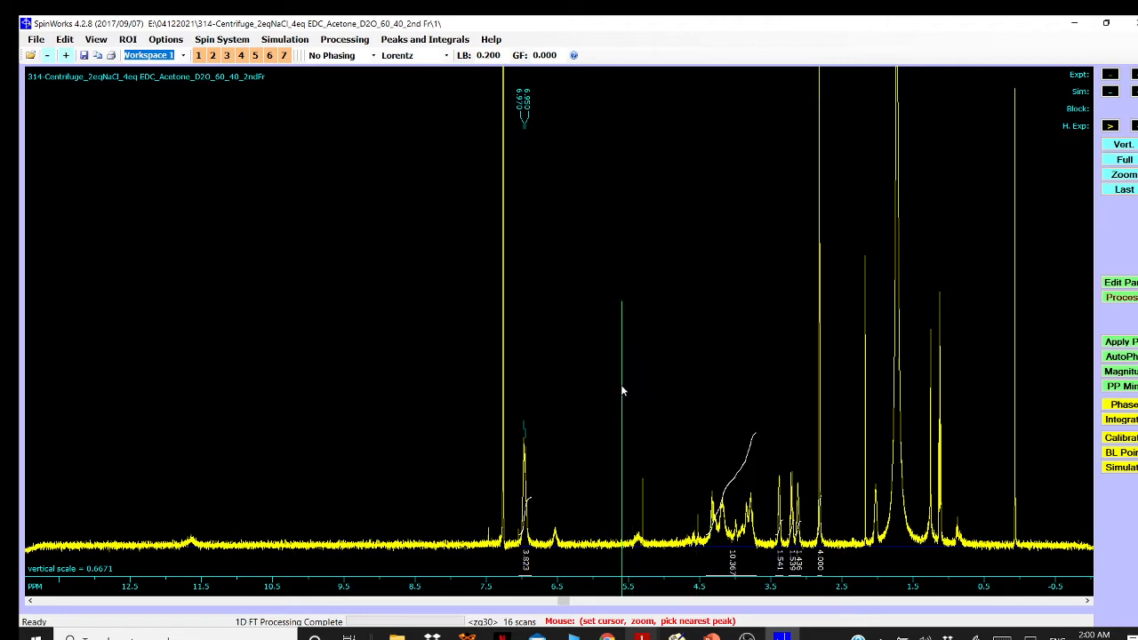
{"action": "left_click_drag", "start_coordinate": [676, 396], "coordinate": [877, 397]}
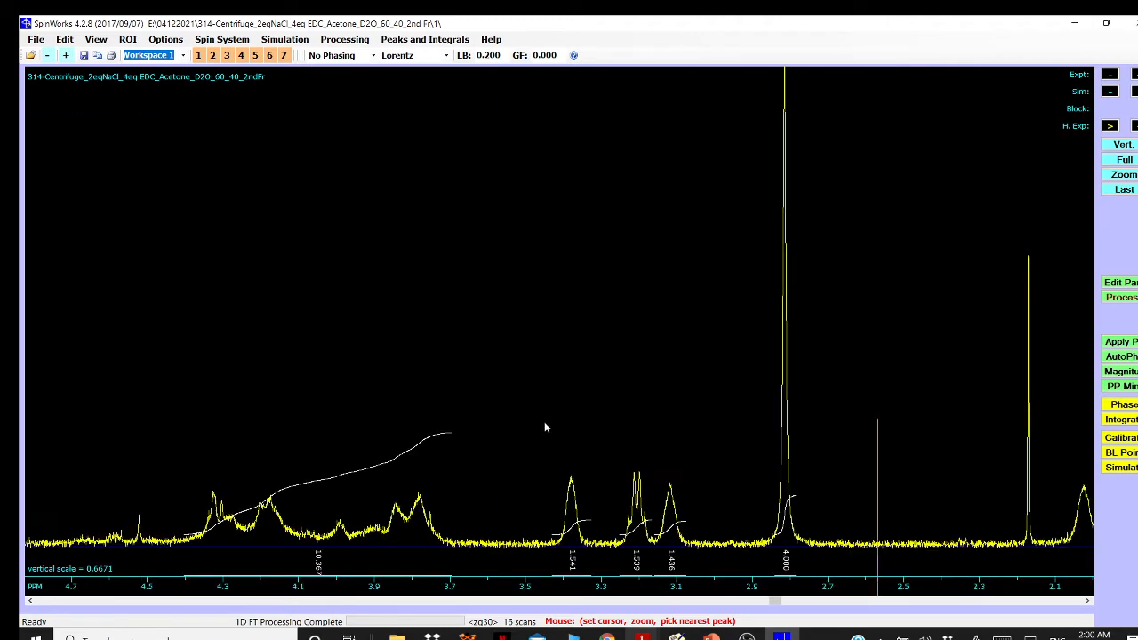
{"action": "left_click_drag", "start_coordinate": [503, 435], "coordinate": [760, 437]}
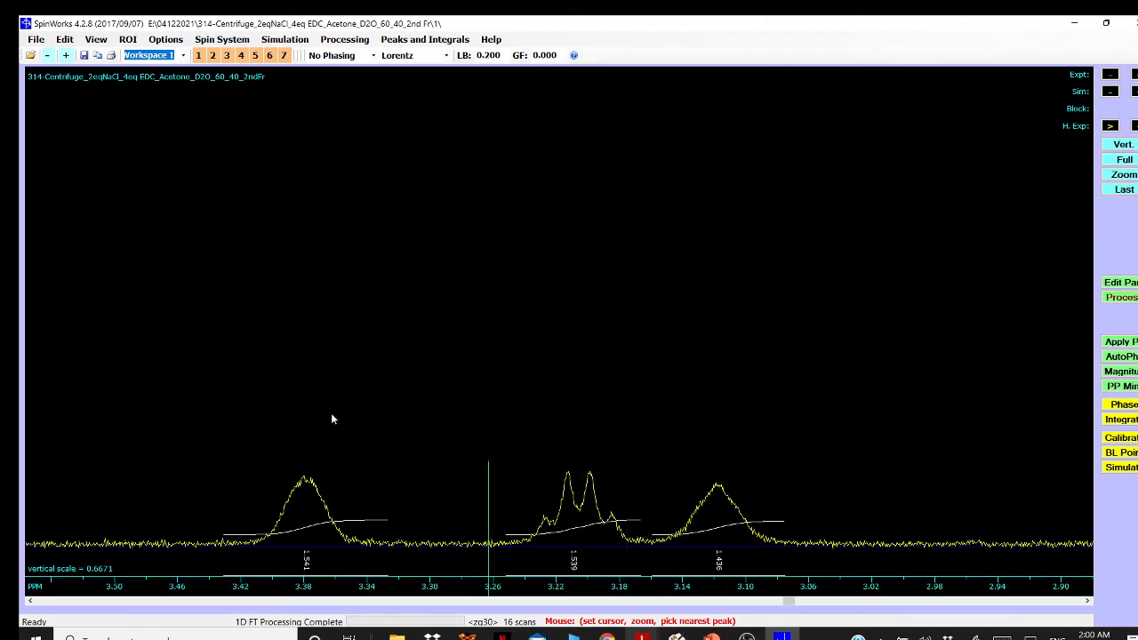
{"action": "left_click", "coordinate": [300, 429]}
{"action": "left_click", "coordinate": [300, 436]}
{"action": "left_click", "coordinate": [568, 438]}
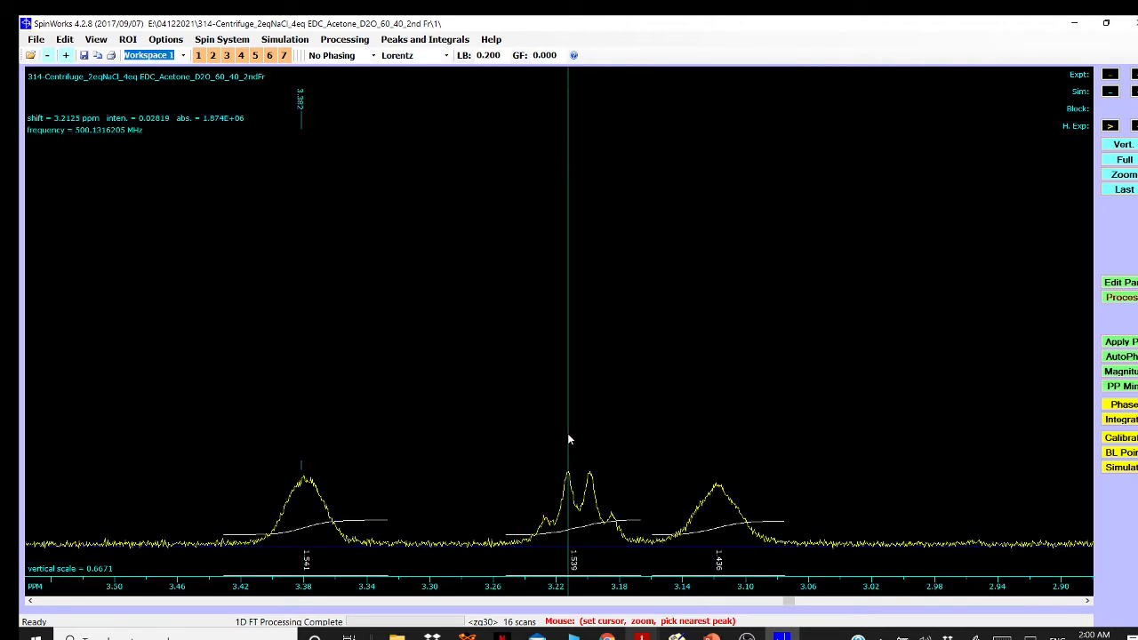
{"action": "left_click", "coordinate": [568, 436]}
{"action": "left_click", "coordinate": [588, 437]}
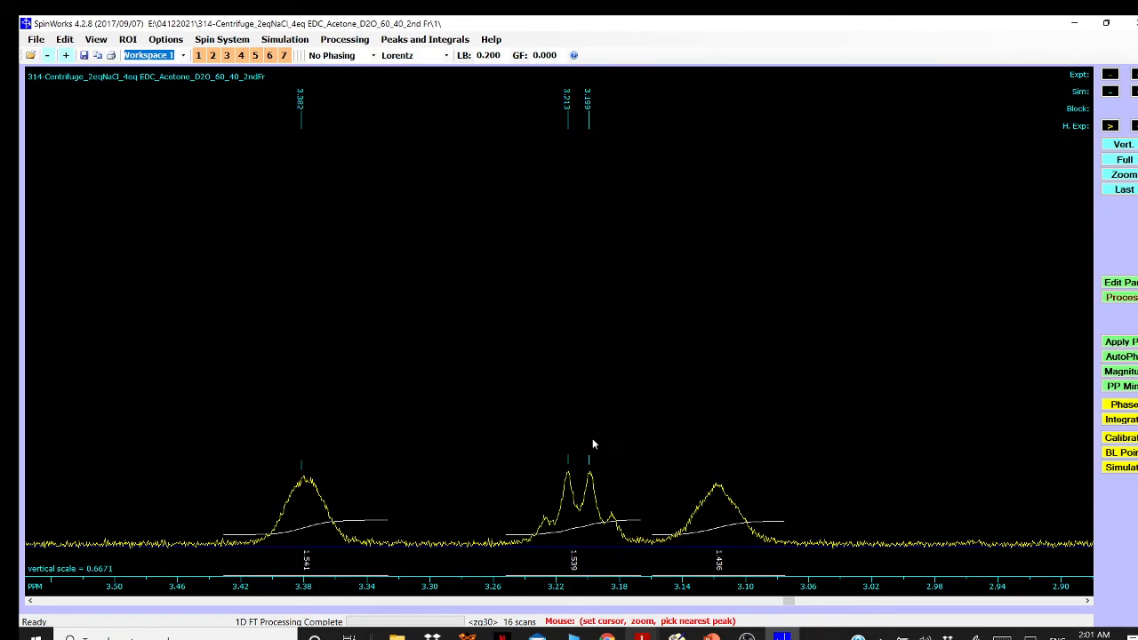
{"action": "left_click", "coordinate": [593, 439]}
{"action": "left_click", "coordinate": [720, 480]}
{"action": "left_click", "coordinate": [720, 480]}
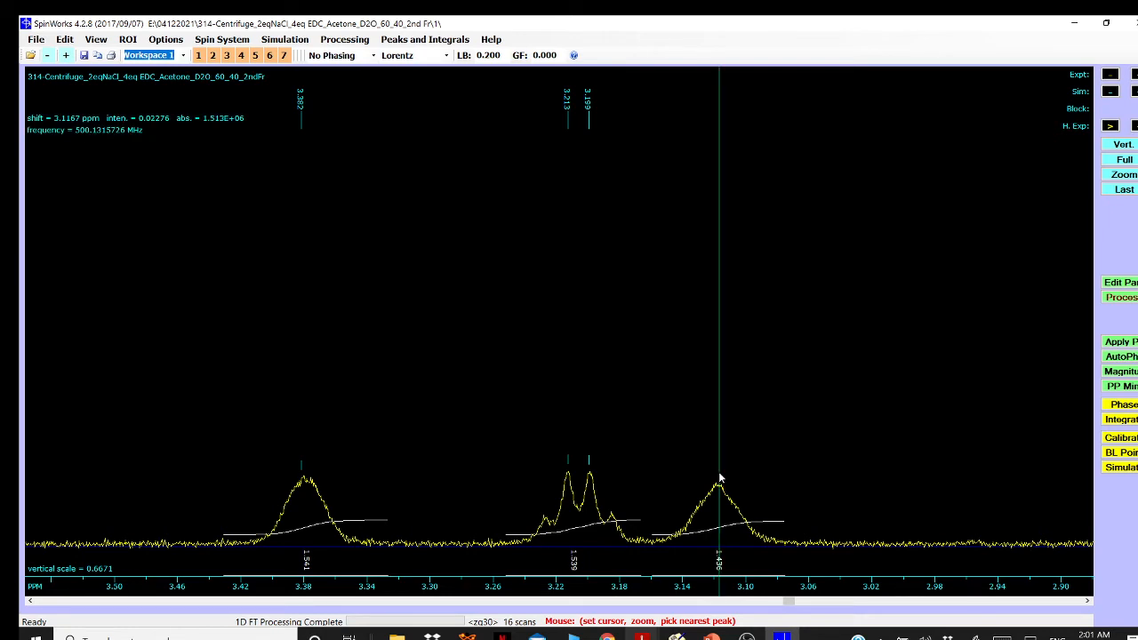
Display the spectrum from about 7.95 to -0.3 ppm
{"action": "left_click", "coordinate": [1120, 160]}
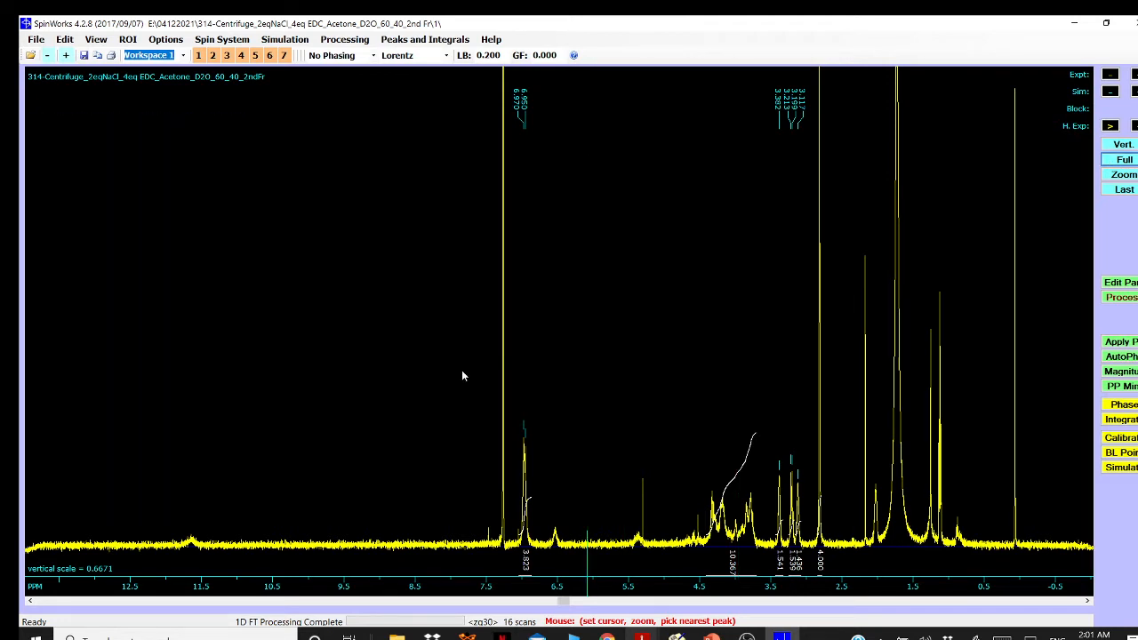
{"action": "left_click_drag", "start_coordinate": [443, 374], "coordinate": [1049, 422]}
{"action": "left_click", "coordinate": [853, 371]}
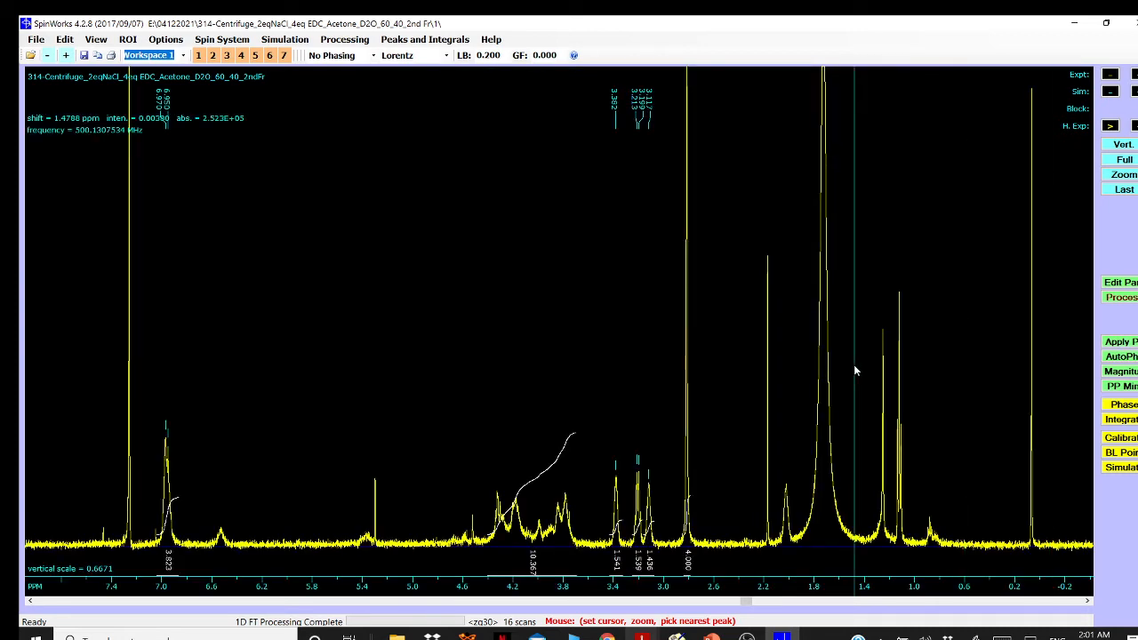
{"action": "left_click", "coordinate": [1124, 160]}
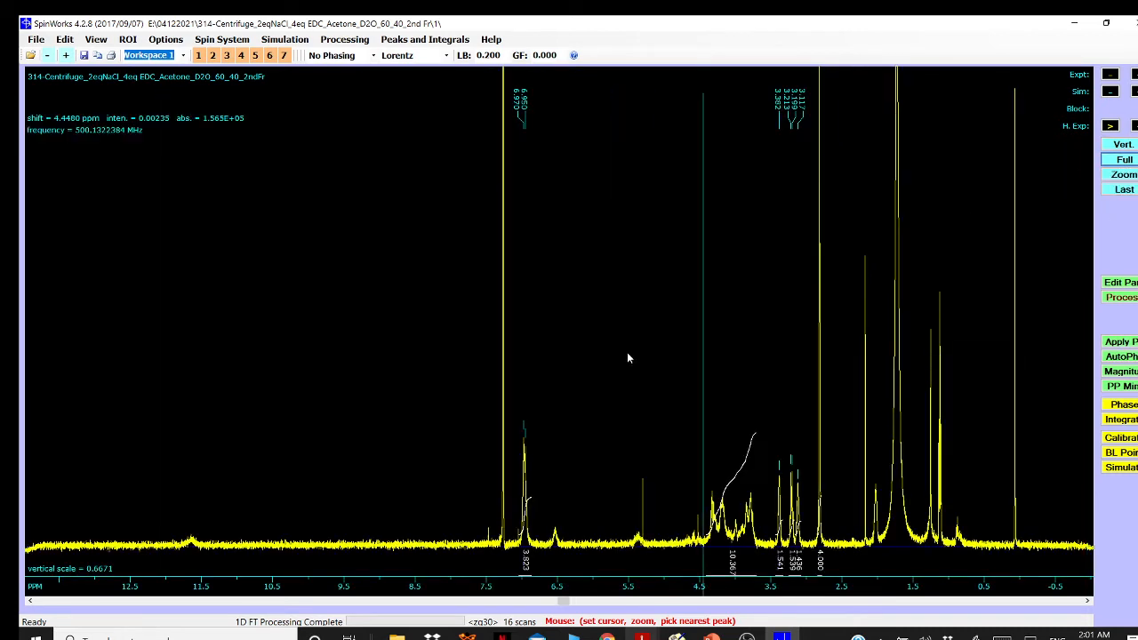
{"action": "left_click", "coordinate": [453, 417]}
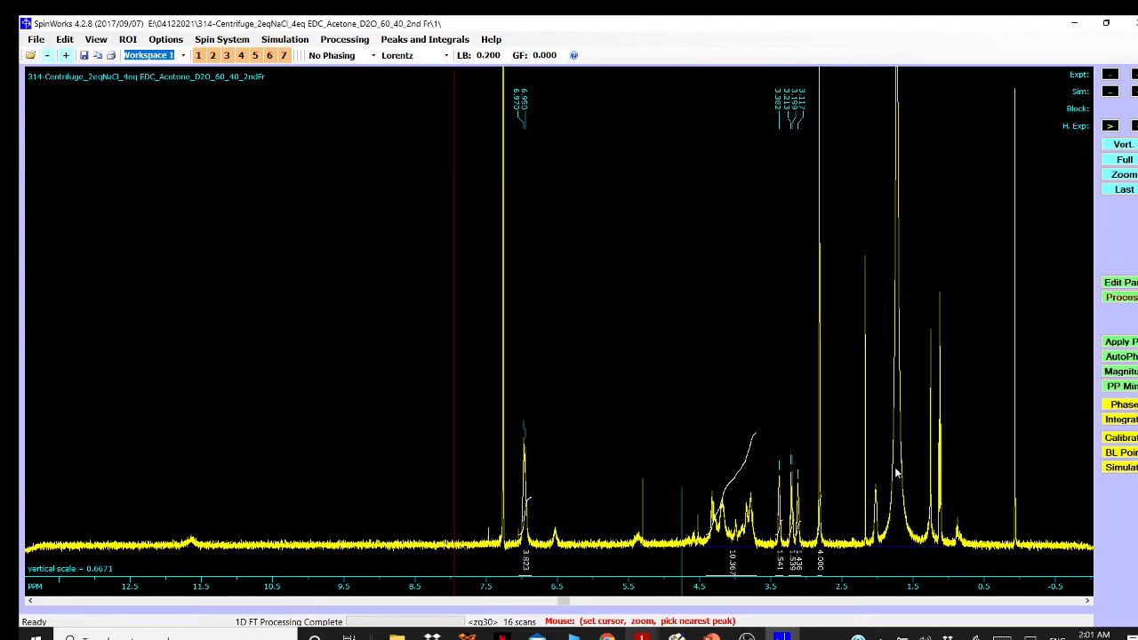
{"action": "left_click", "coordinate": [1041, 484]}
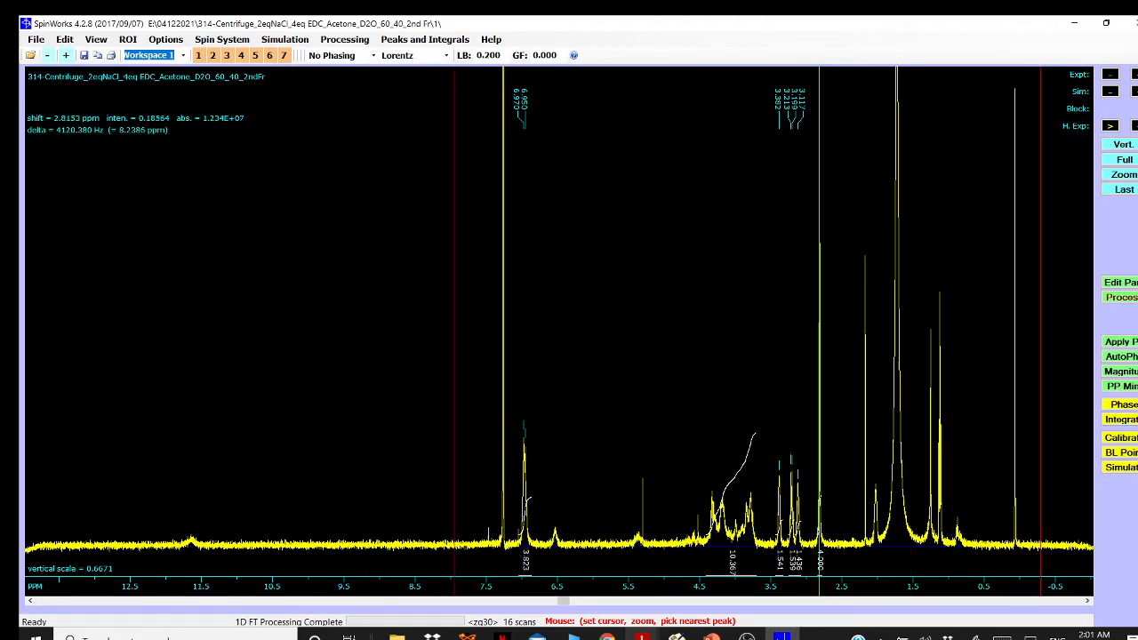
{"action": "left_click", "coordinate": [1124, 174]}
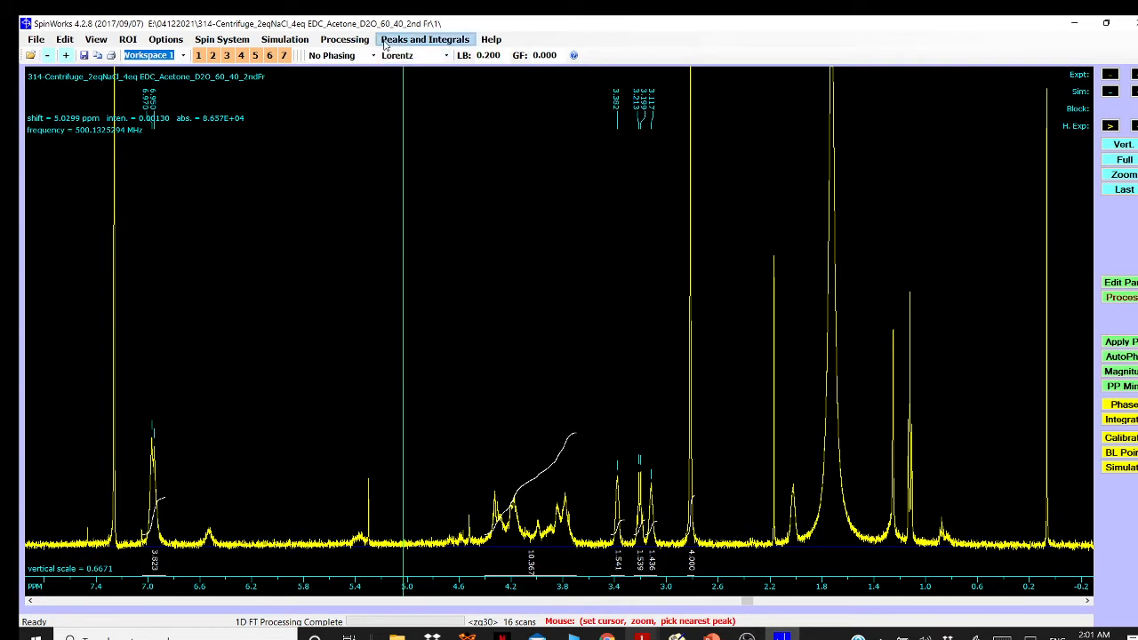
Label the two broad peaks at 3.841 and 3.777 ppm with their chemical shifts
{"action": "left_click", "coordinate": [344, 40]}
{"action": "left_click", "coordinate": [345, 53]}
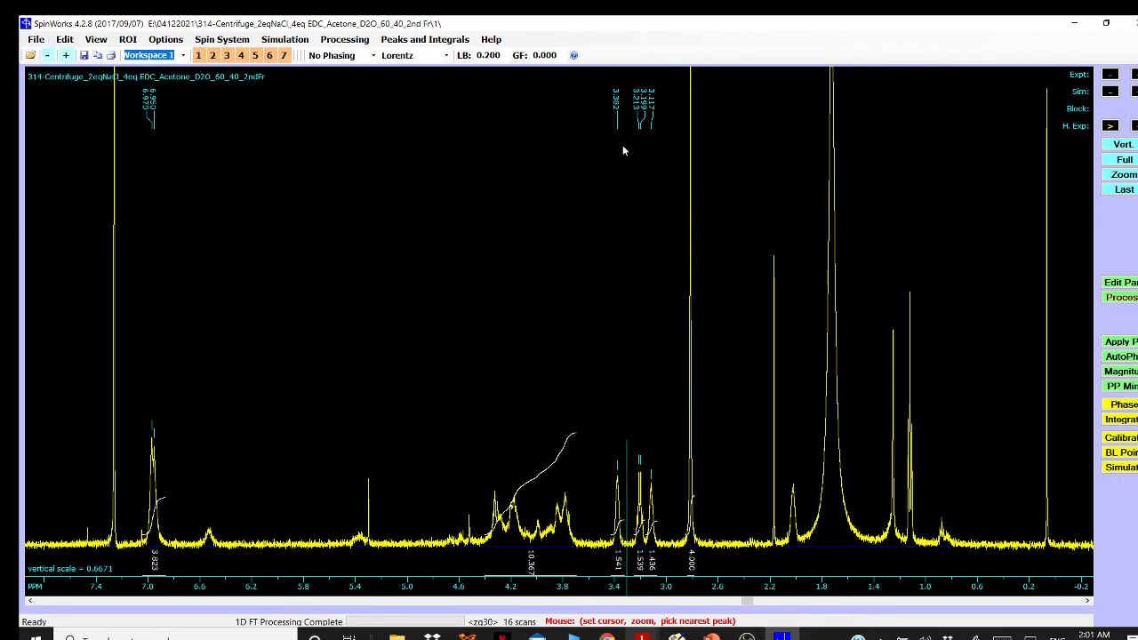
{"action": "left_click", "coordinate": [559, 437]}
Clear the 3.777 ppm peak label by clearing the peaks in the region from about 3.81 to 3.74 ppm
{"action": "left_click", "coordinate": [540, 247]}
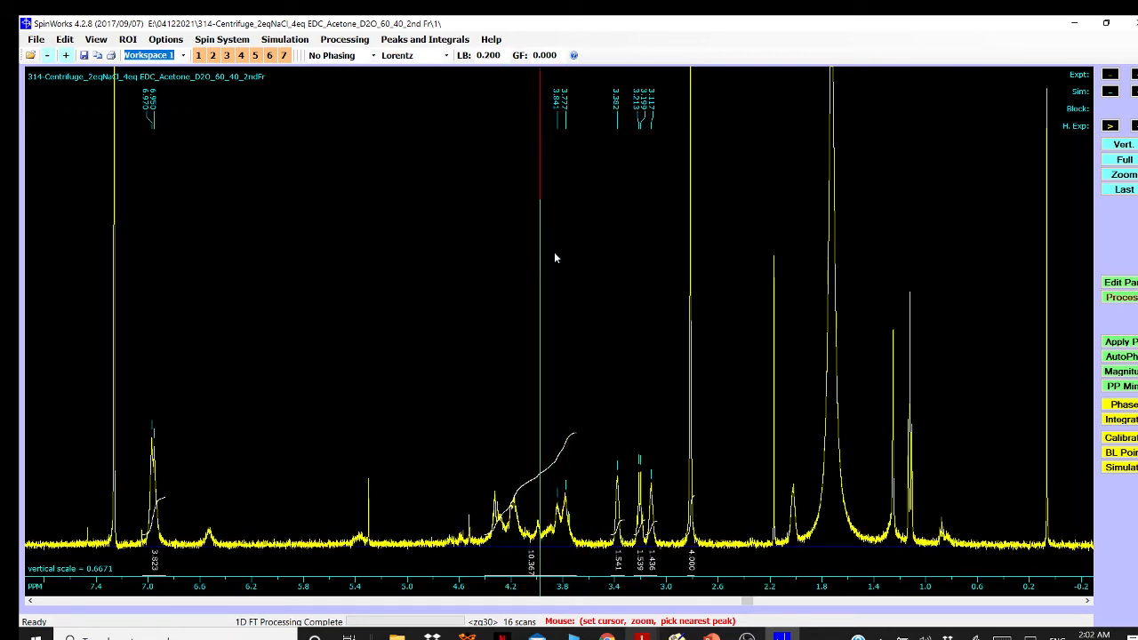
{"action": "left_click", "coordinate": [588, 270]}
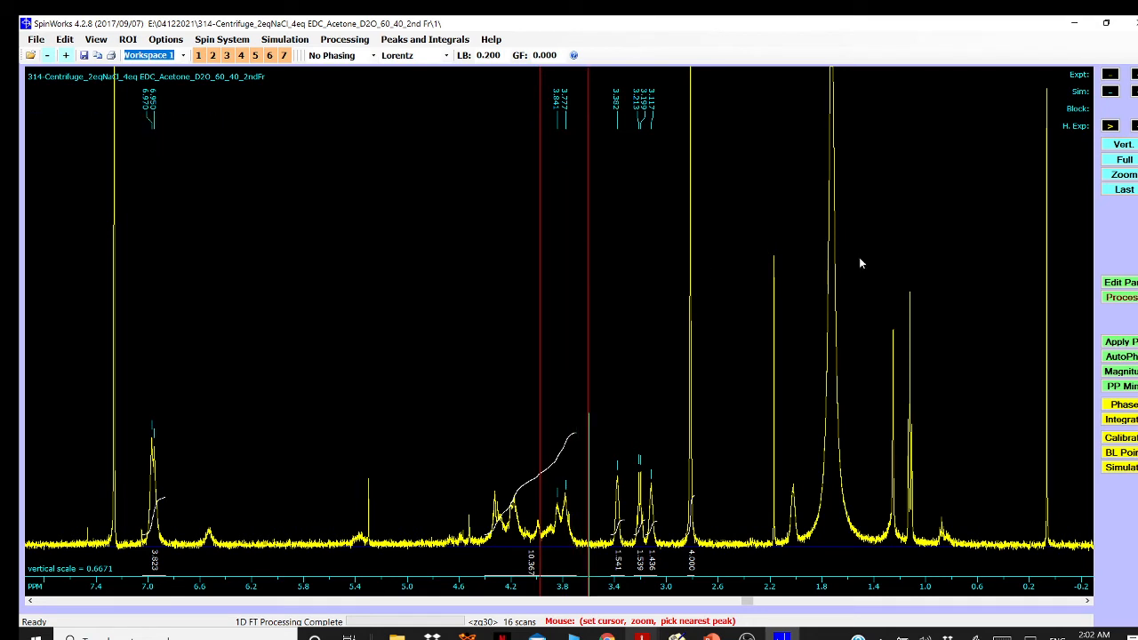
{"action": "left_click", "coordinate": [1122, 175]}
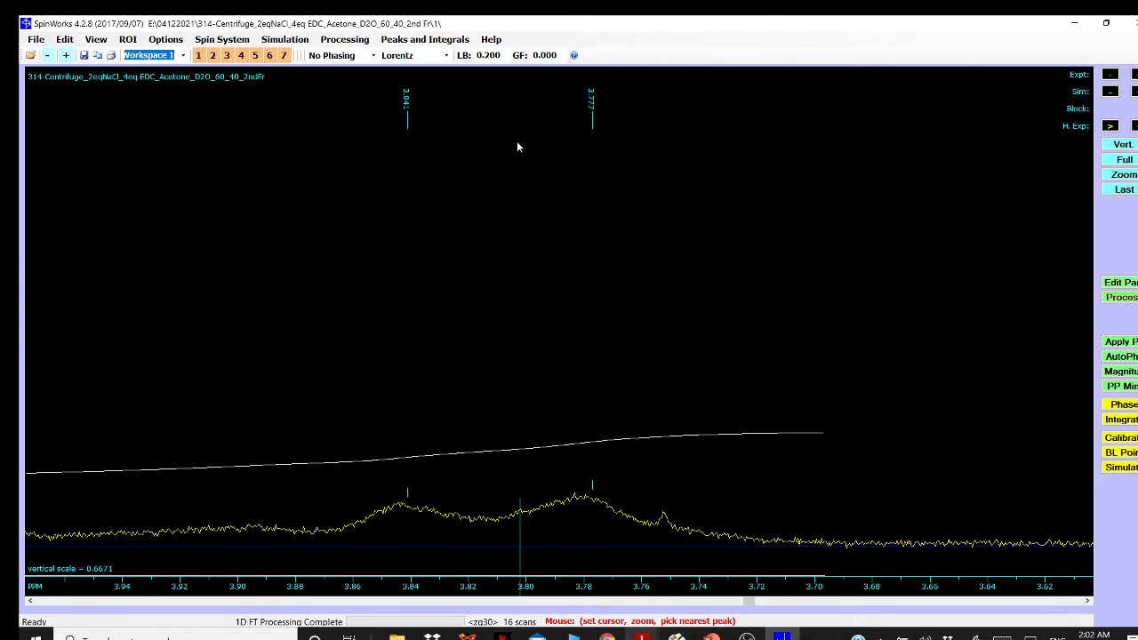
{"action": "left_click_drag", "start_coordinate": [497, 151], "coordinate": [694, 192]}
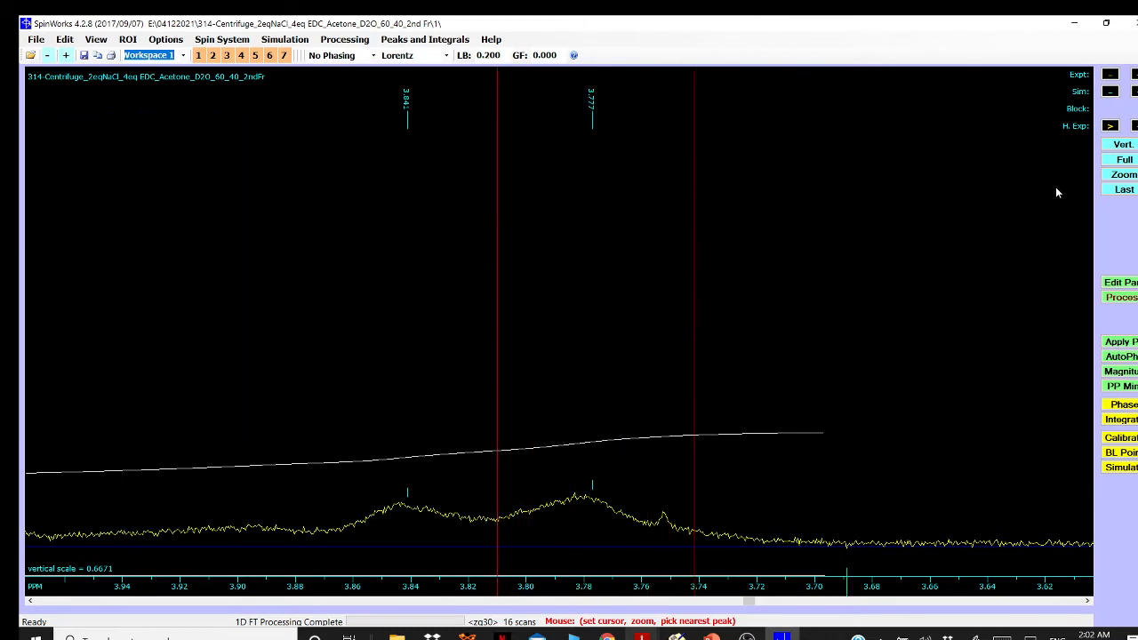
{"action": "left_click", "coordinate": [1124, 175]}
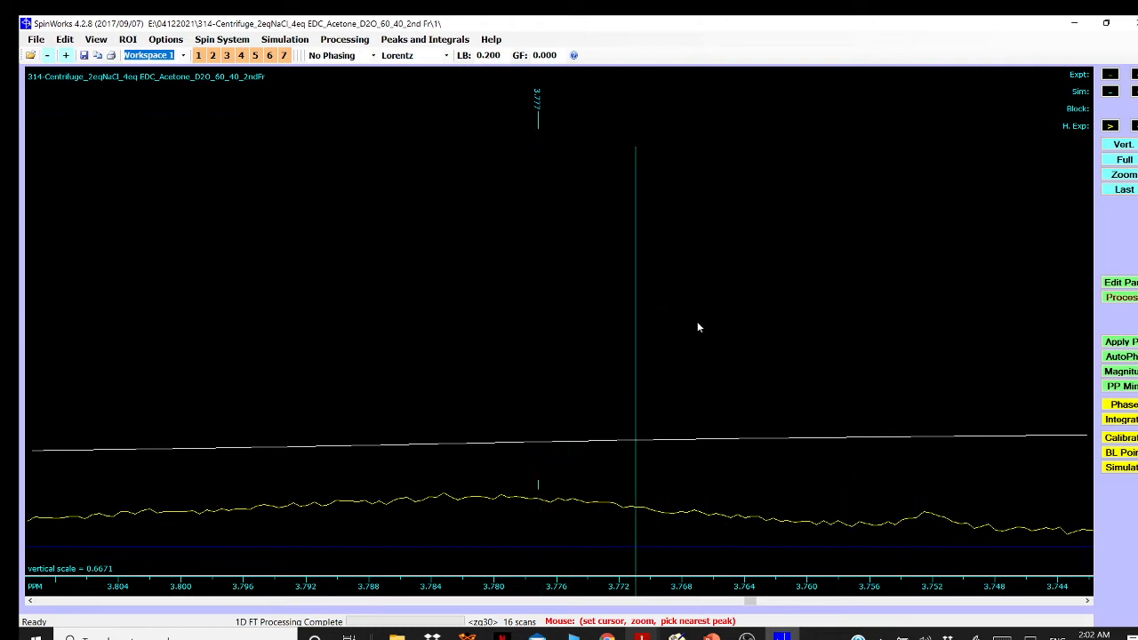
{"action": "left_click", "coordinate": [426, 41]}
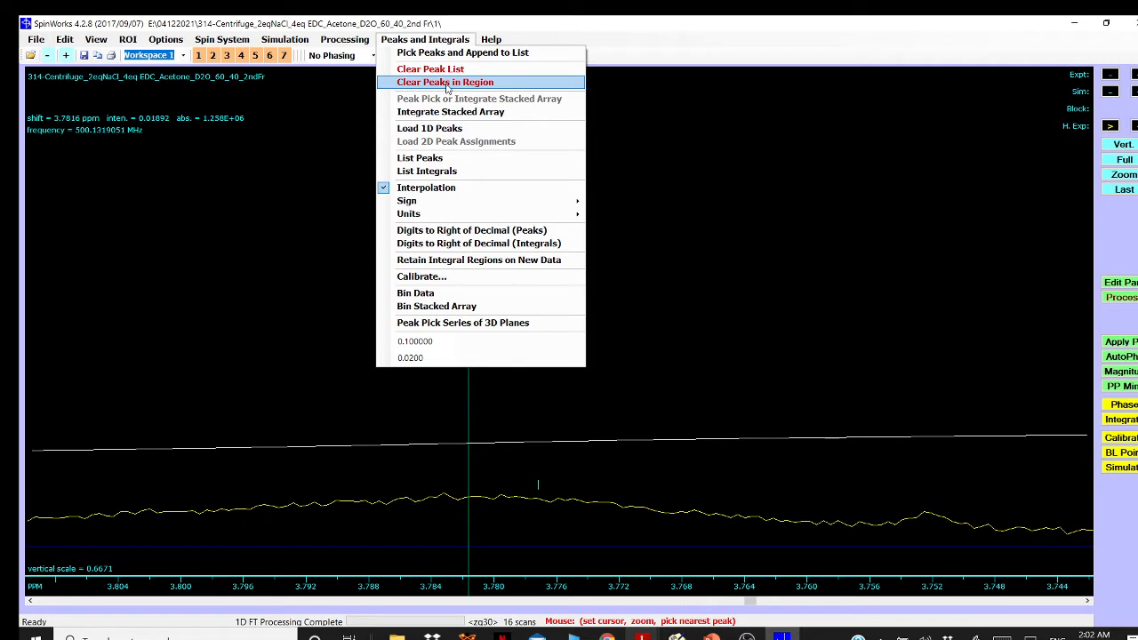
{"action": "left_click", "coordinate": [446, 82]}
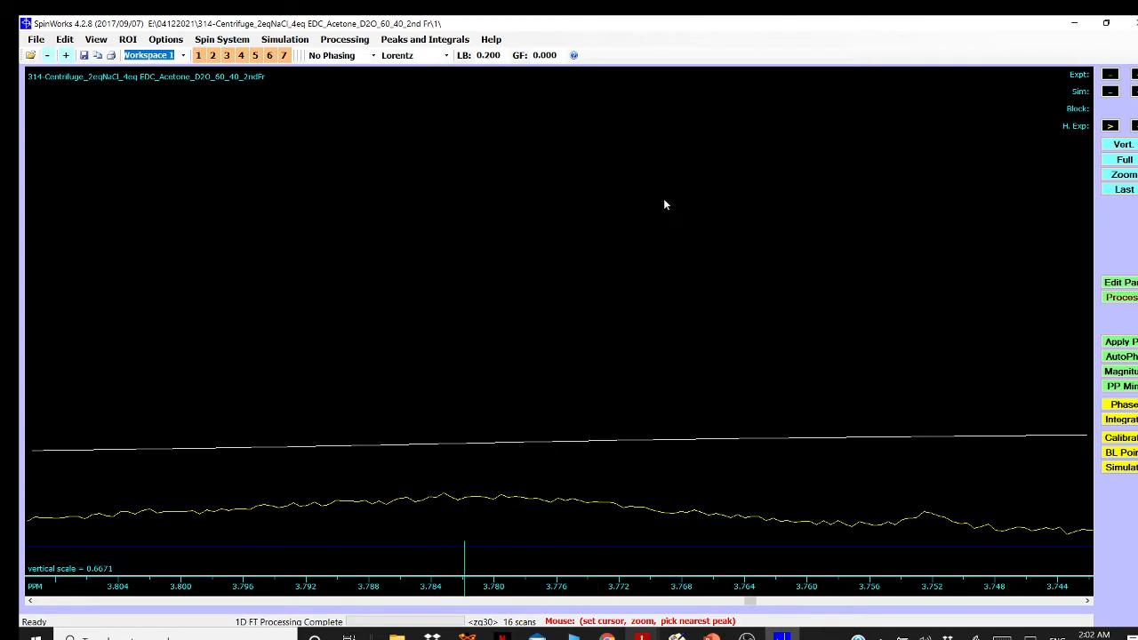
Return to the full spectrum and zoom in on about 8.0 to 0.5 ppm
{"action": "left_click", "coordinate": [634, 205]}
{"action": "left_click", "coordinate": [1123, 159]}
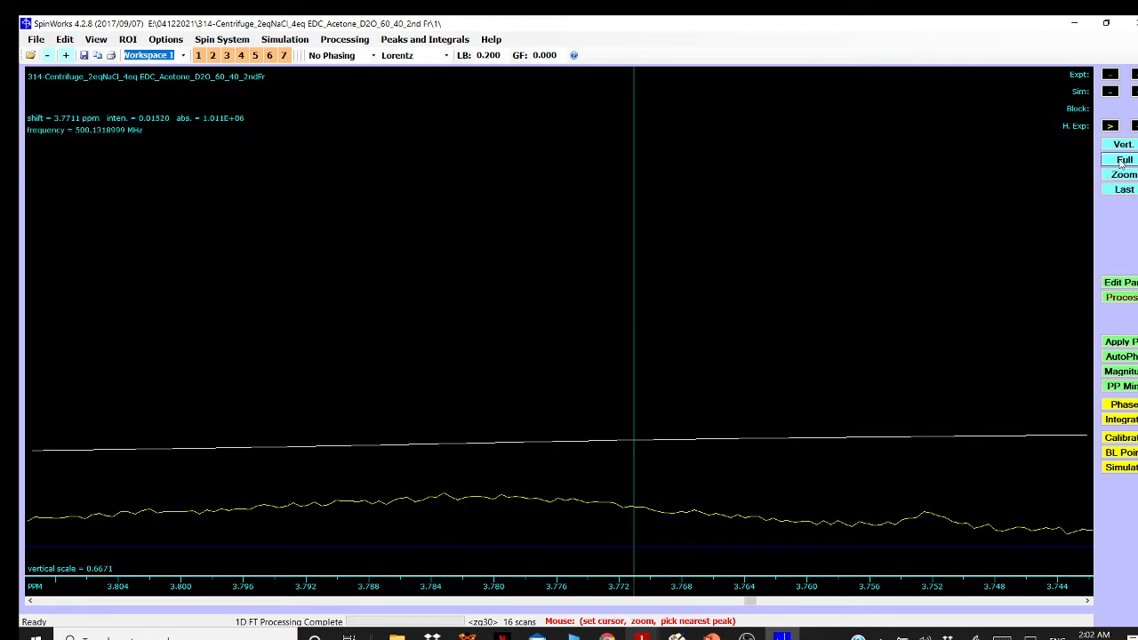
{"action": "left_click", "coordinate": [450, 361]}
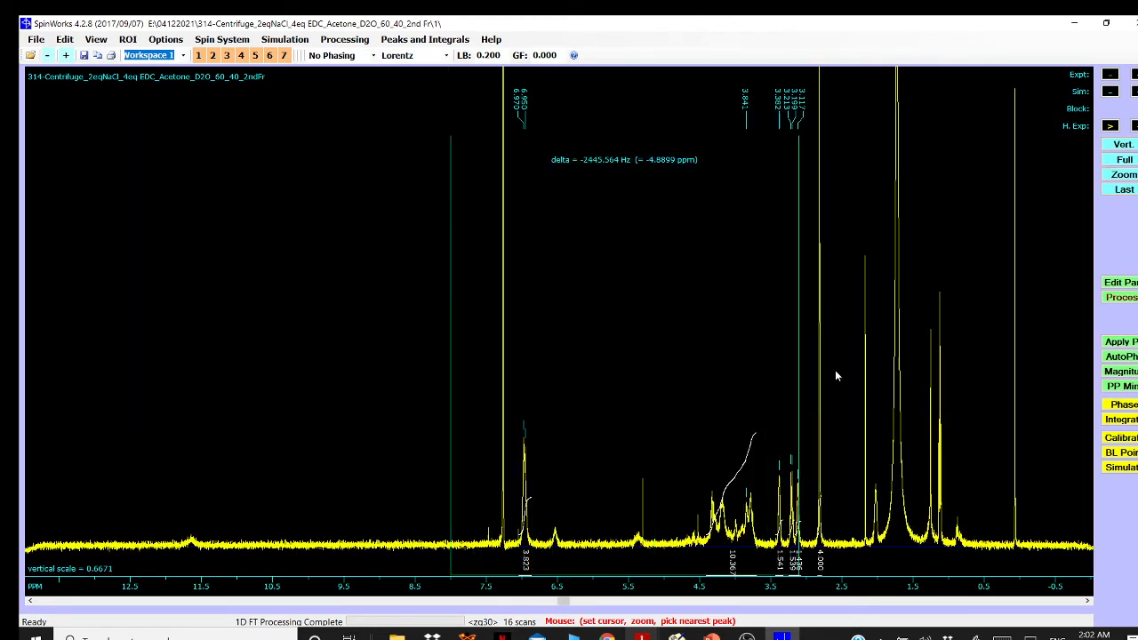
{"action": "left_click", "coordinate": [985, 390]}
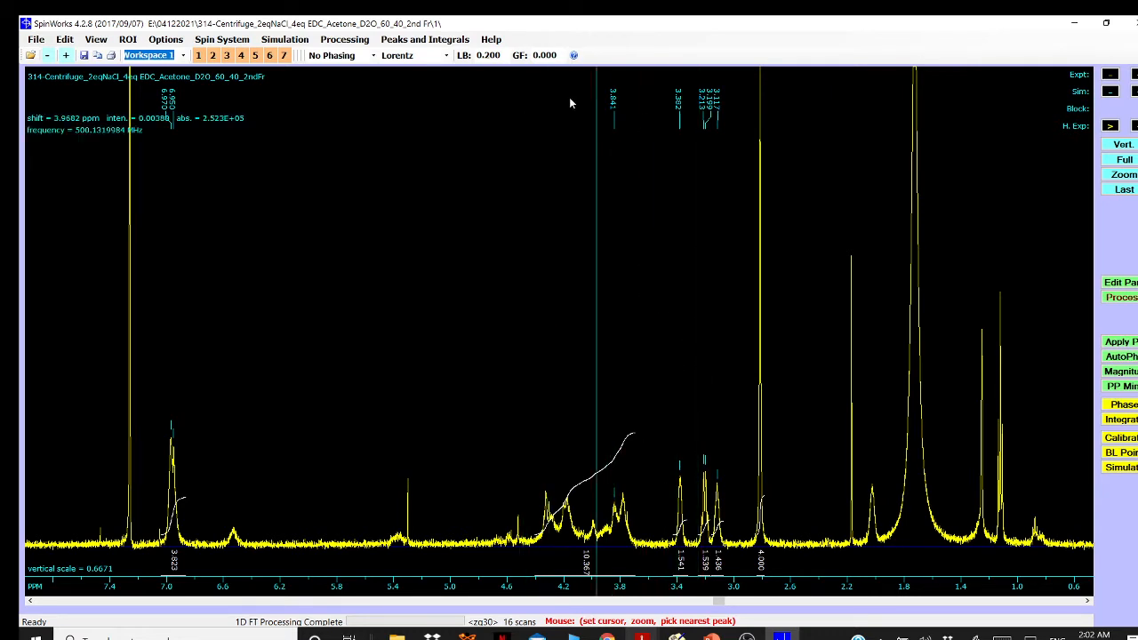
{"action": "left_click", "coordinate": [423, 40]}
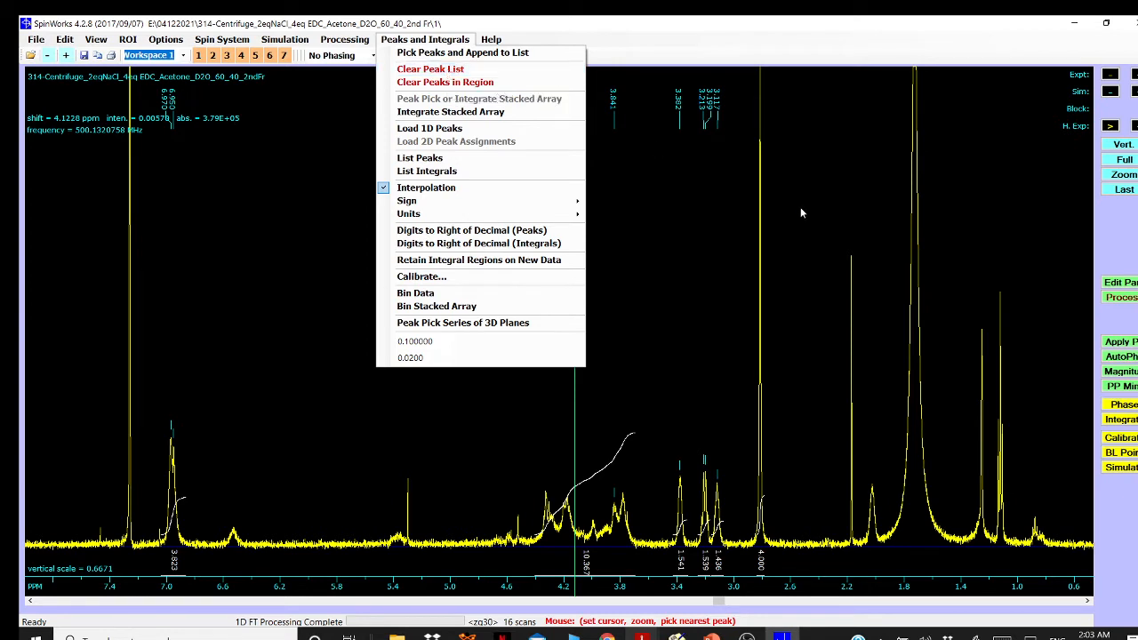
{"action": "left_click", "coordinate": [715, 231]}
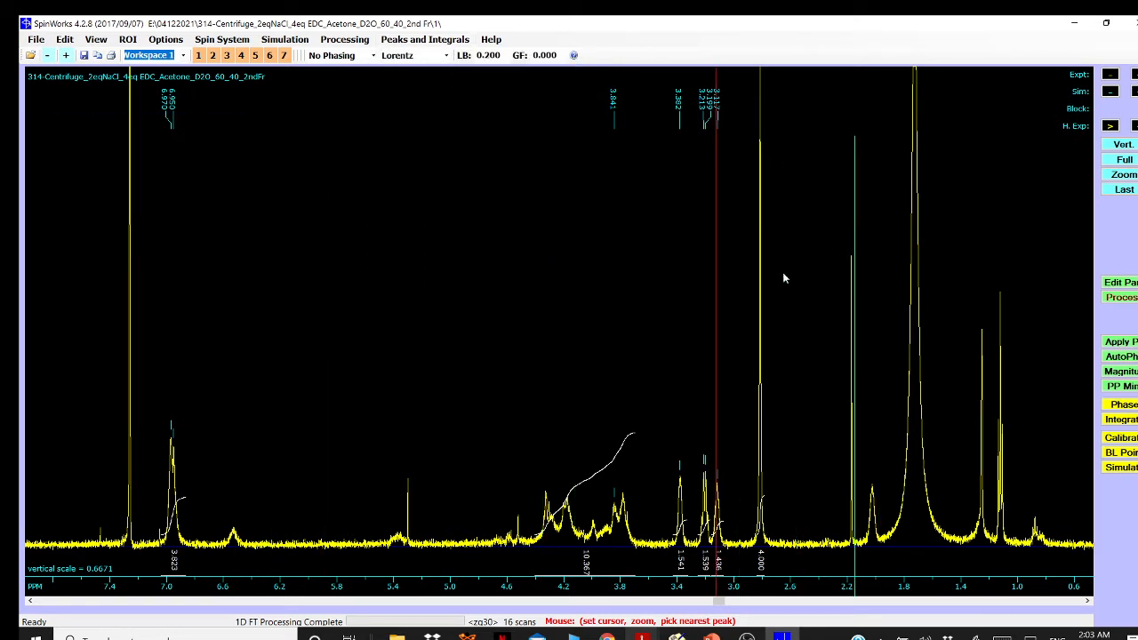
{"action": "left_click", "coordinate": [760, 306]}
{"action": "left_click", "coordinate": [861, 345]}
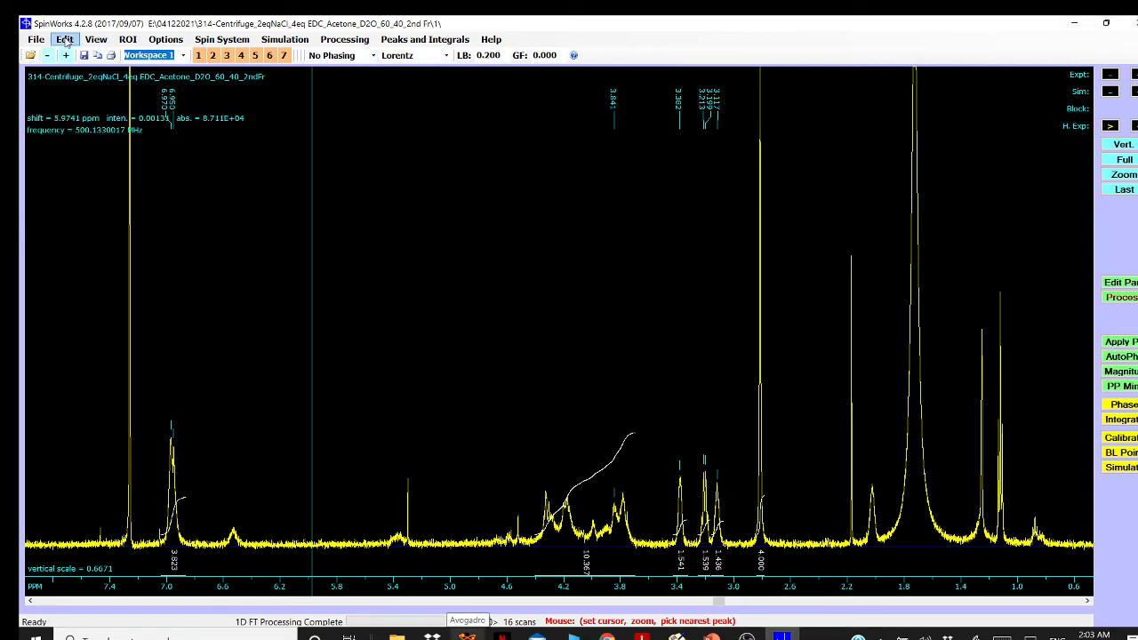
Exclude the frame, the parameters and the simulated spectrum from the plot objects in the plot options
{"action": "left_click", "coordinate": [65, 41]}
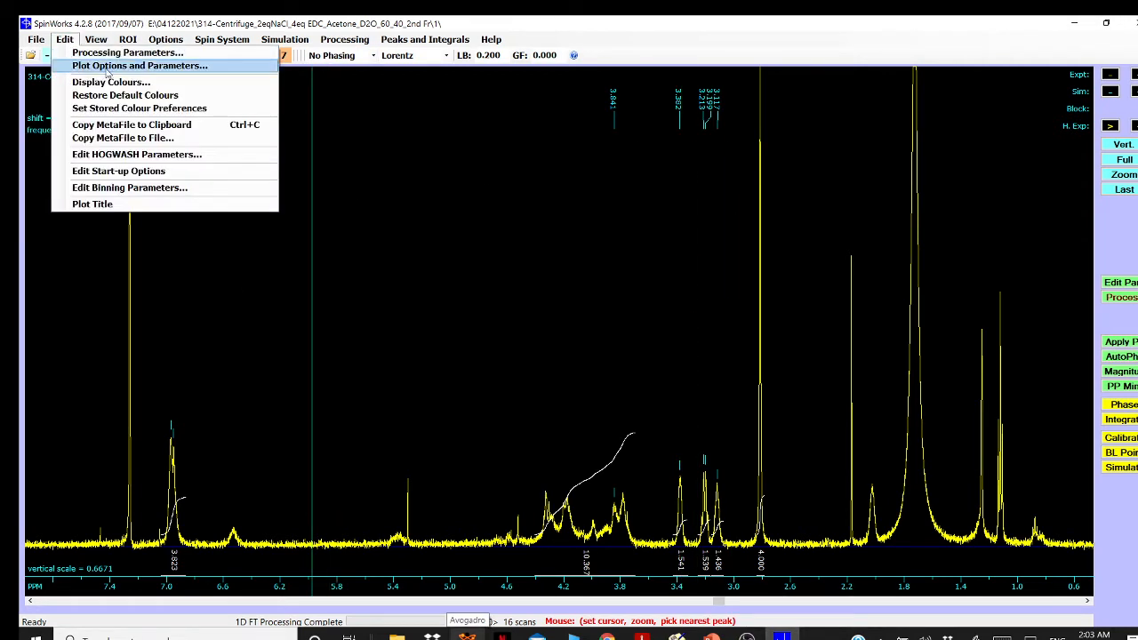
{"action": "left_click", "coordinate": [157, 67]}
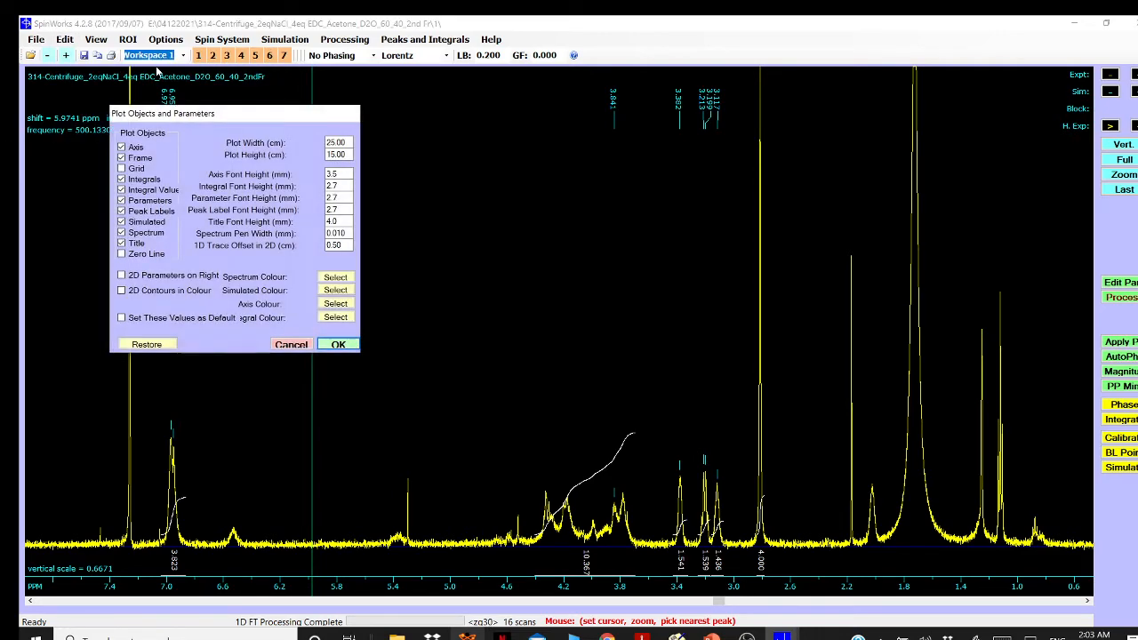
{"action": "left_click", "coordinate": [122, 159]}
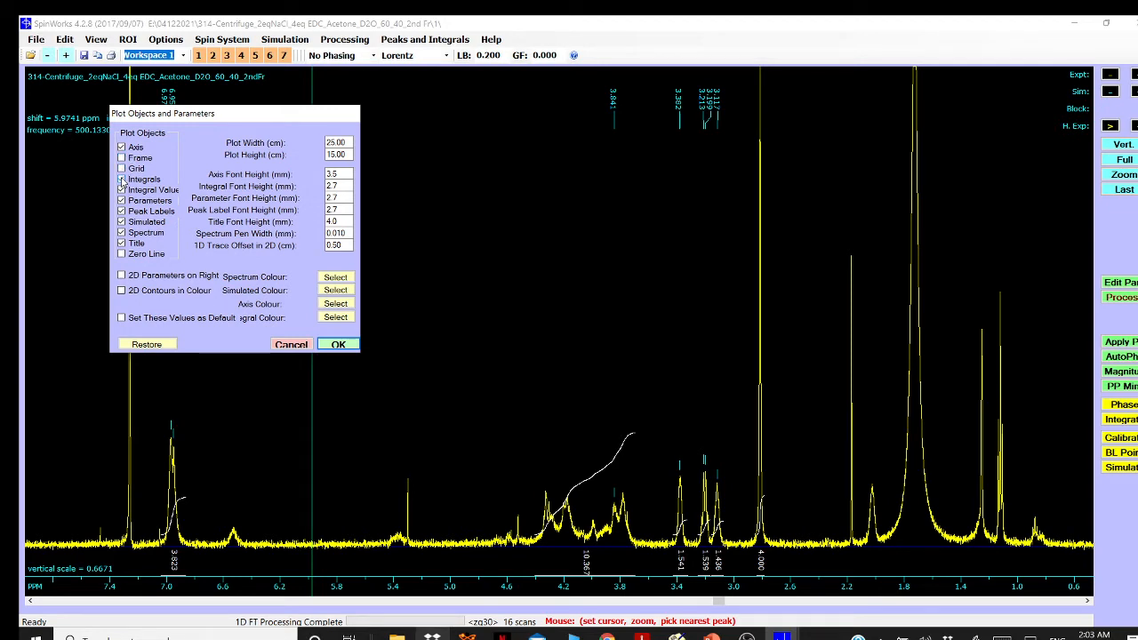
{"action": "left_click", "coordinate": [121, 189]}
Set the axis font height to 7 mm and the integral and peak label font heights to 4 mm
{"action": "left_click_drag", "start_coordinate": [349, 173], "coordinate": [321, 172]}
{"action": "type", "text": "7"}
{"action": "left_click_drag", "start_coordinate": [349, 186], "coordinate": [324, 209]}
{"action": "type", "text": "4"}
Set the spectrum's plot colour to red and apply the plot options
{"action": "left_click", "coordinate": [342, 281]}
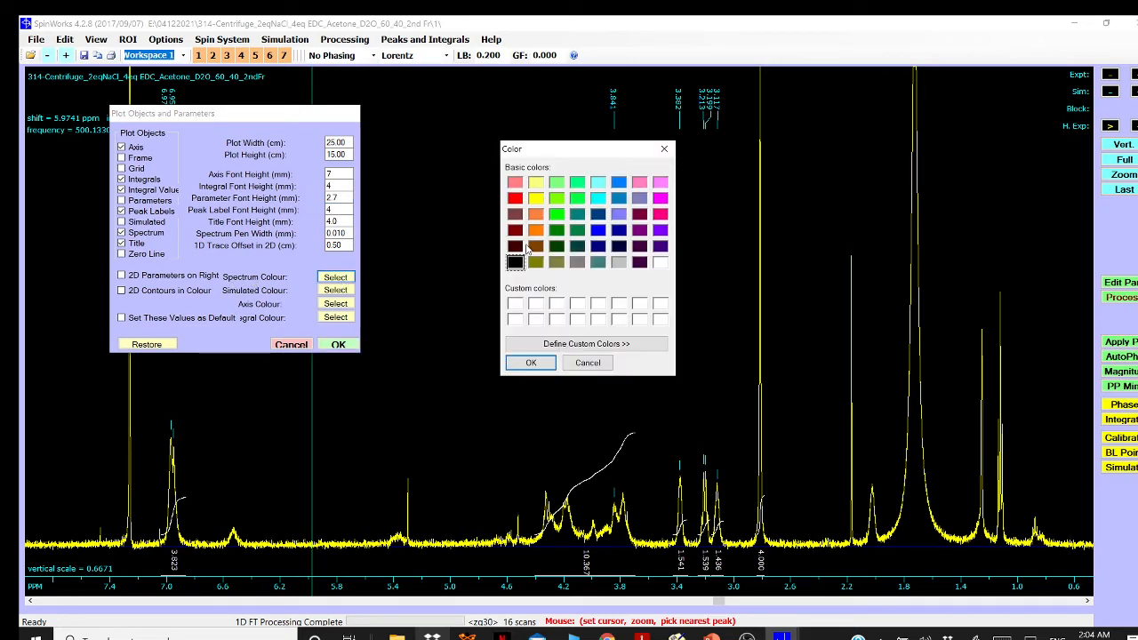
{"action": "left_click", "coordinate": [516, 198]}
{"action": "left_click", "coordinate": [532, 364]}
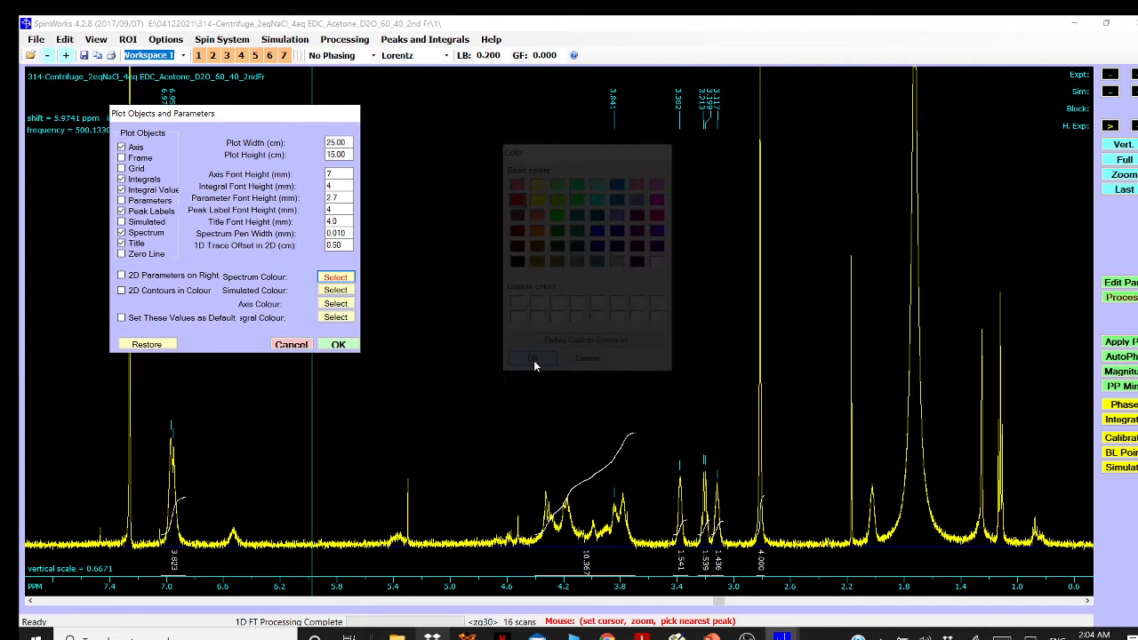
{"action": "left_click", "coordinate": [337, 346]}
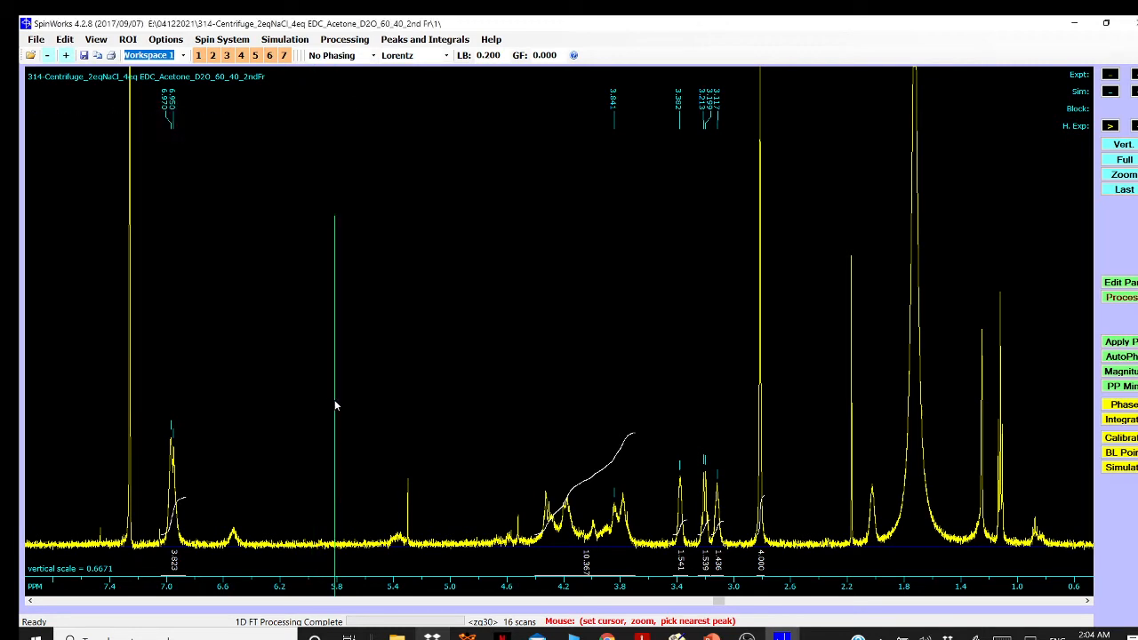
{"action": "left_click_drag", "start_coordinate": [702, 432], "coordinate": [676, 515]}
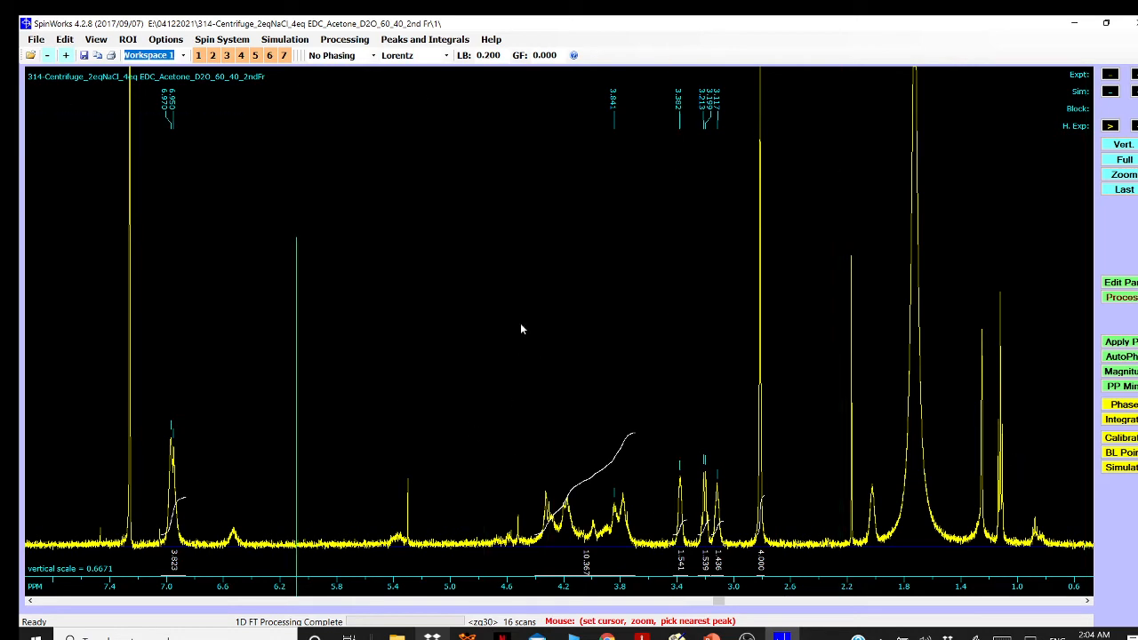
Check the plot layout in a full-window print preview and close the preview
{"action": "left_click", "coordinate": [36, 40]}
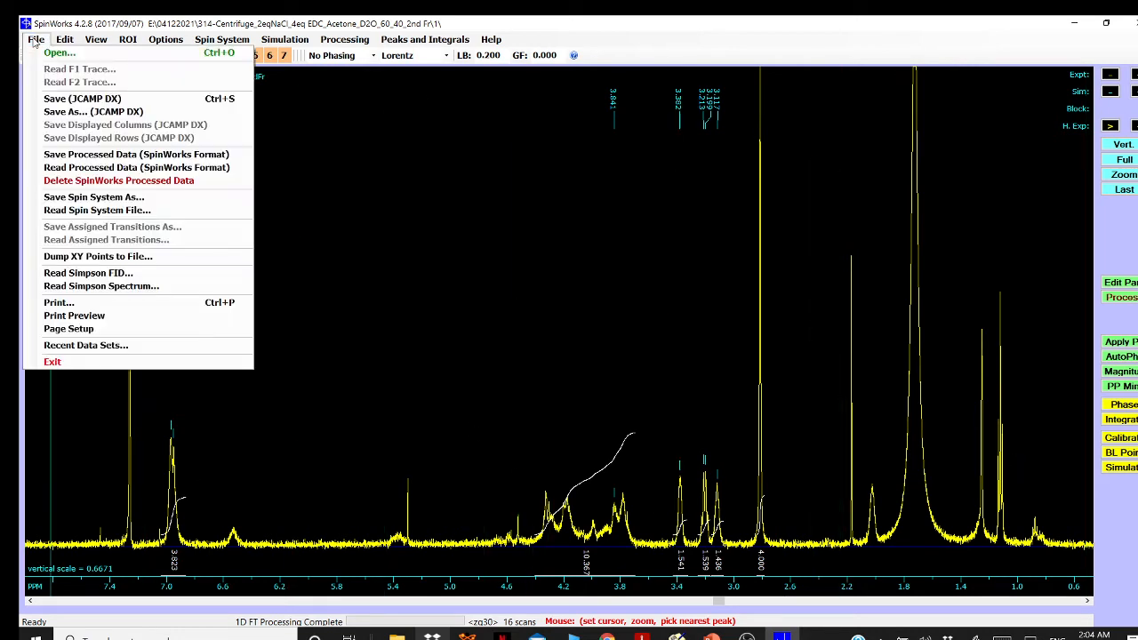
{"action": "left_click", "coordinate": [100, 317]}
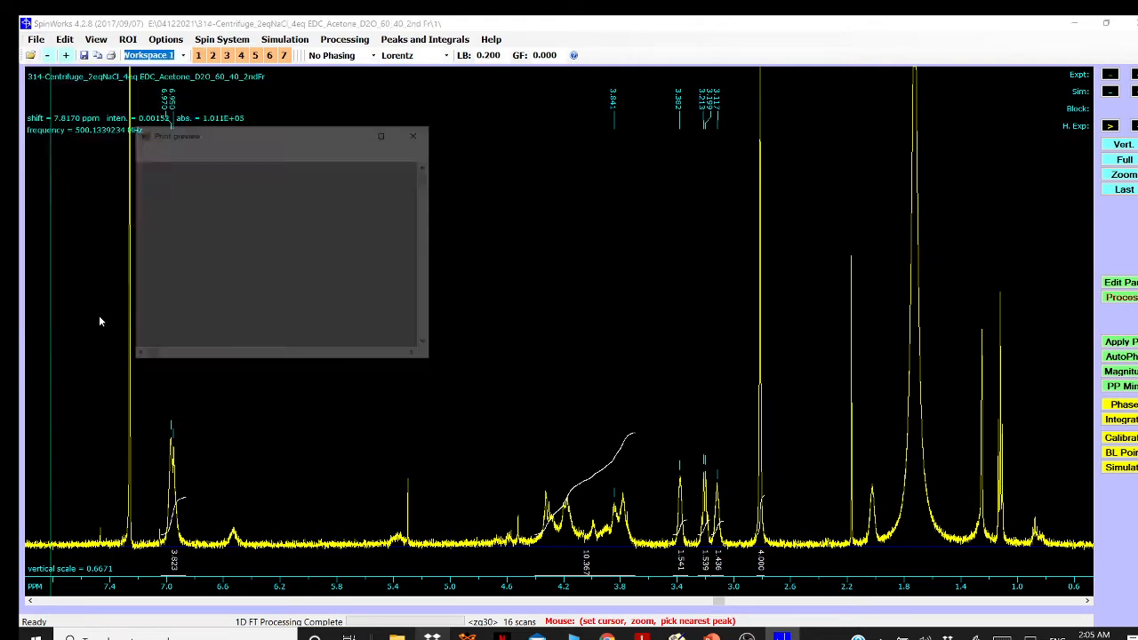
{"action": "left_click", "coordinate": [385, 132]}
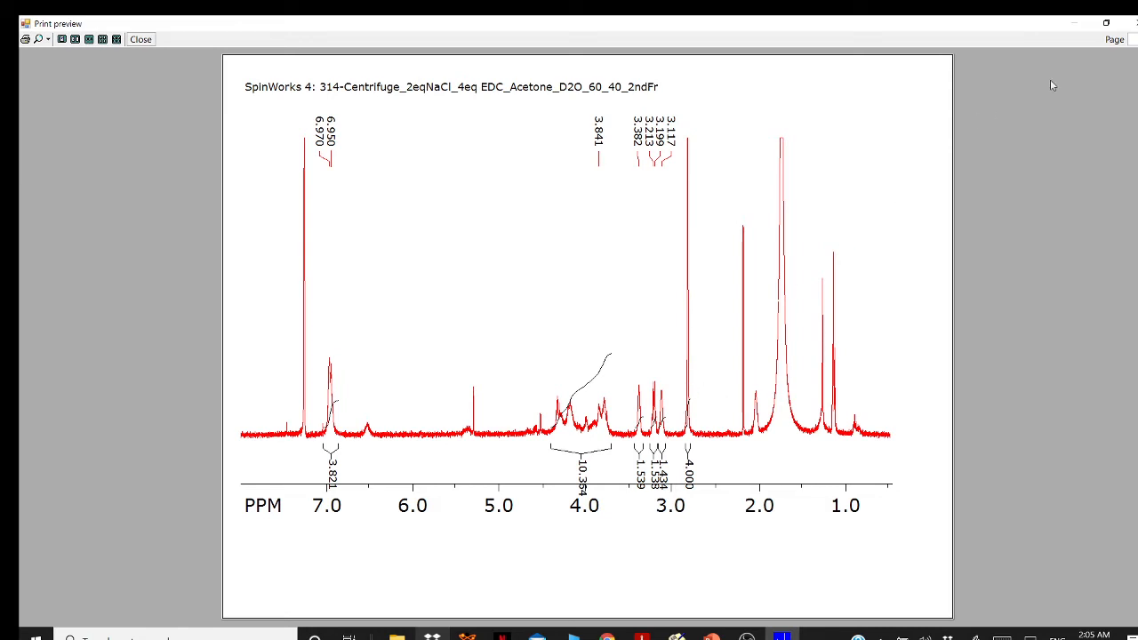
{"action": "left_click", "coordinate": [137, 40]}
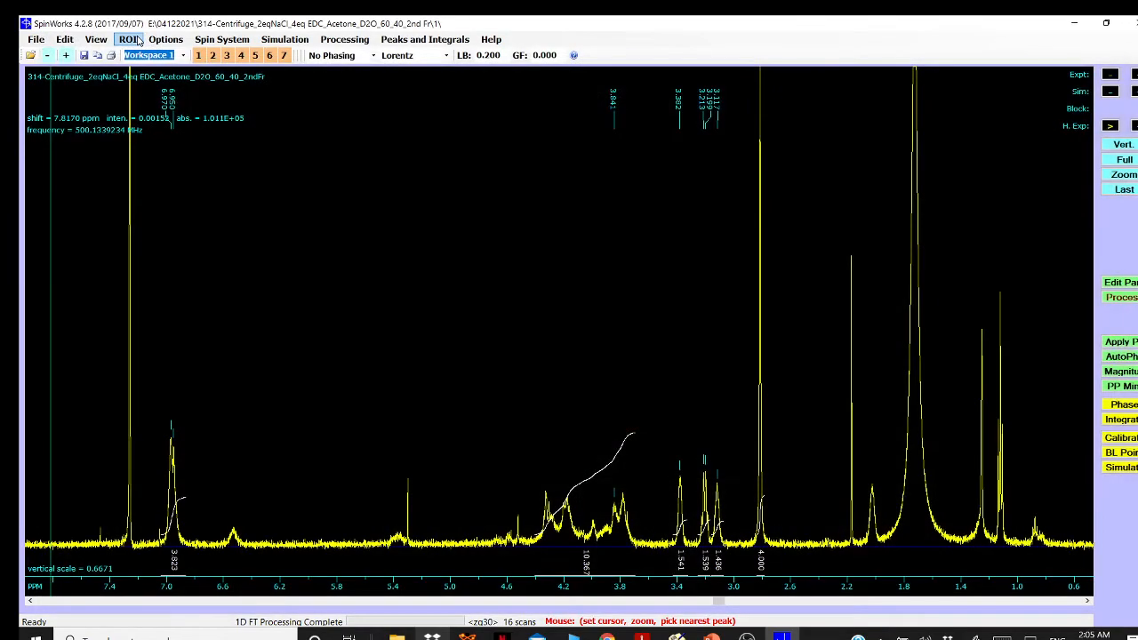
Review the plot options and the spectrum colour choices, keeping the existing settings
{"action": "left_click", "coordinate": [66, 41]}
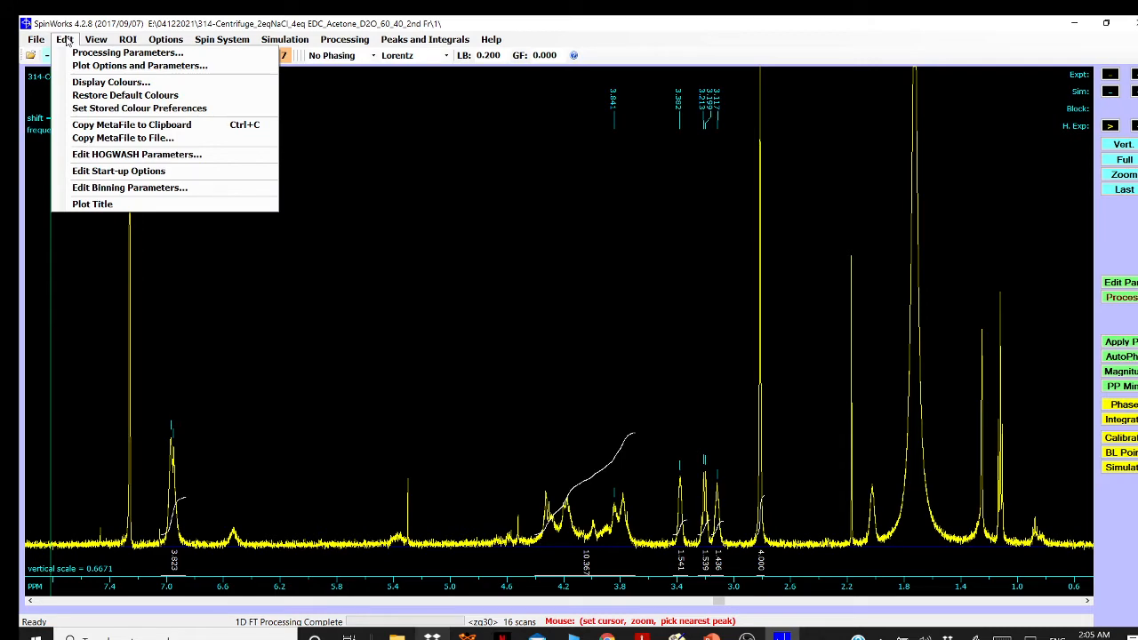
{"action": "left_click", "coordinate": [114, 65]}
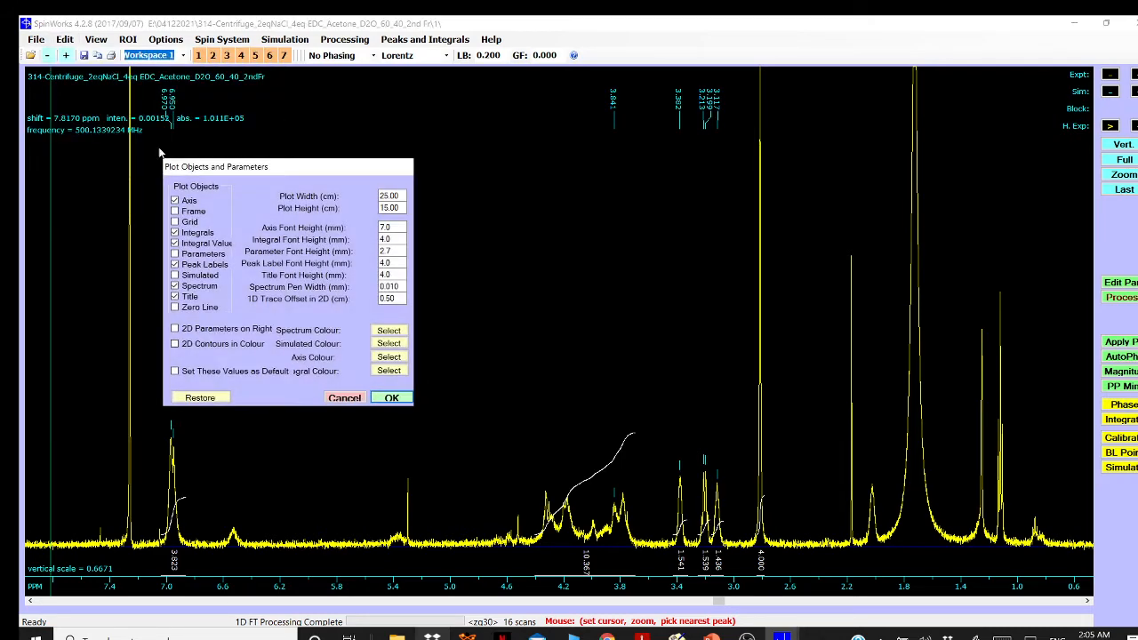
{"action": "left_click", "coordinate": [389, 332]}
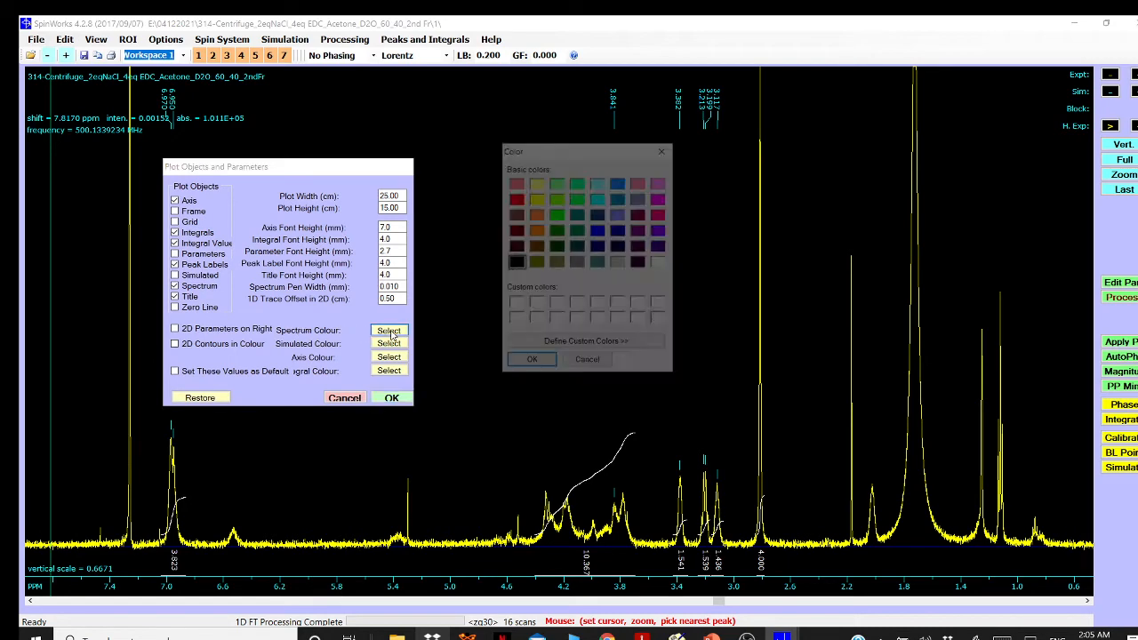
{"action": "left_click", "coordinate": [588, 363]}
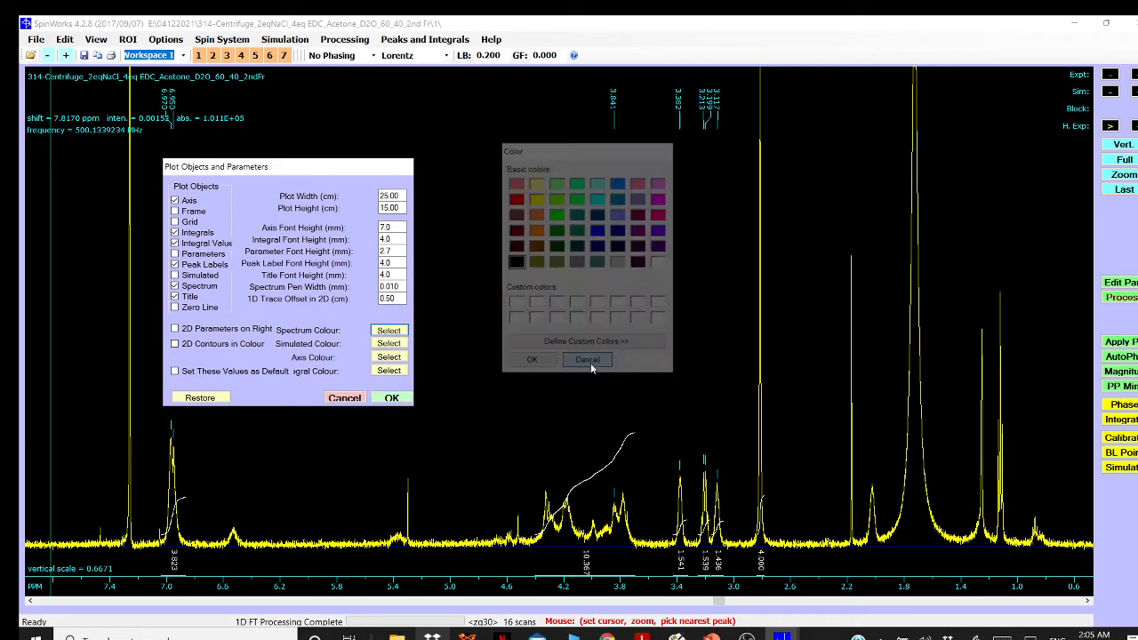
{"action": "left_click", "coordinate": [391, 398]}
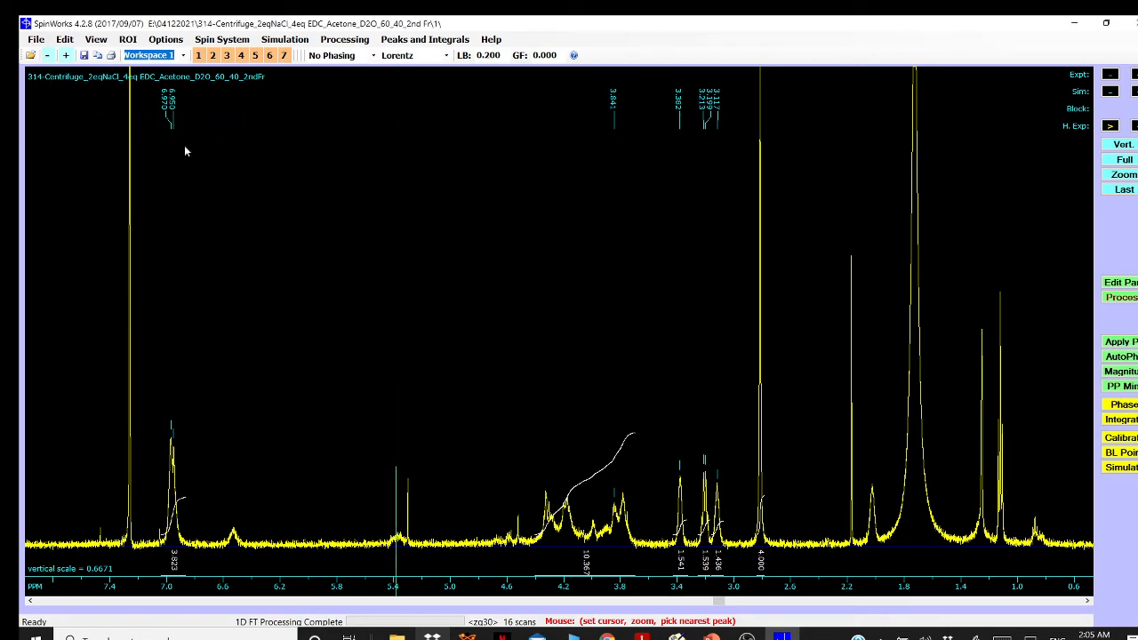
Look at the available printers in the print settings and cancel printing
{"action": "left_click", "coordinate": [35, 40]}
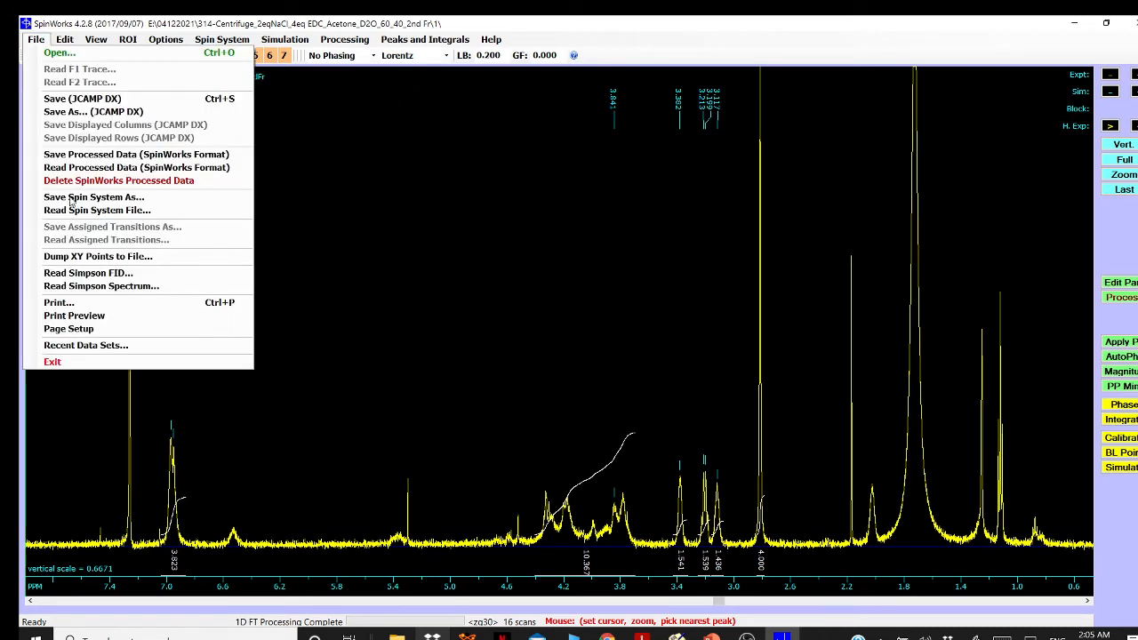
{"action": "left_click", "coordinate": [72, 307]}
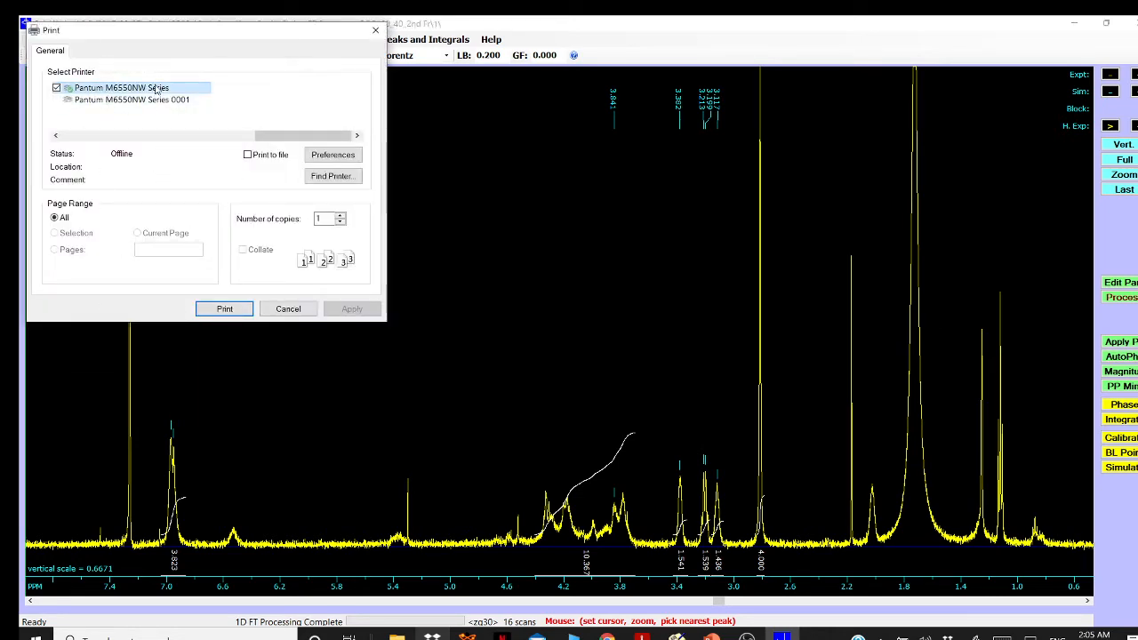
{"action": "left_click", "coordinate": [288, 308]}
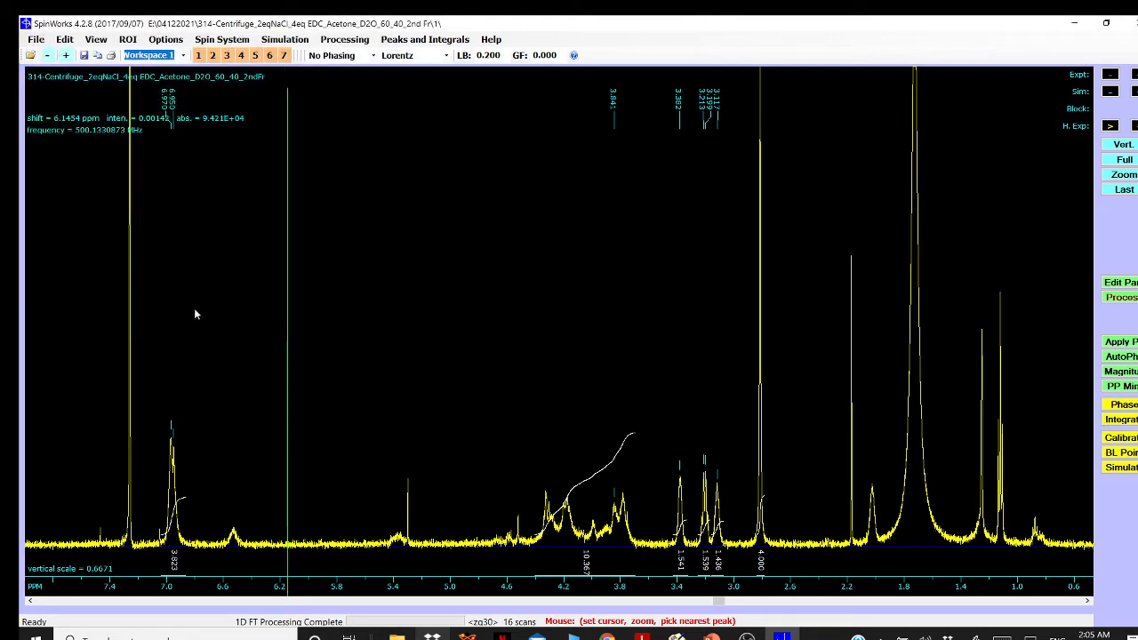
{"action": "left_click", "coordinate": [108, 428]}
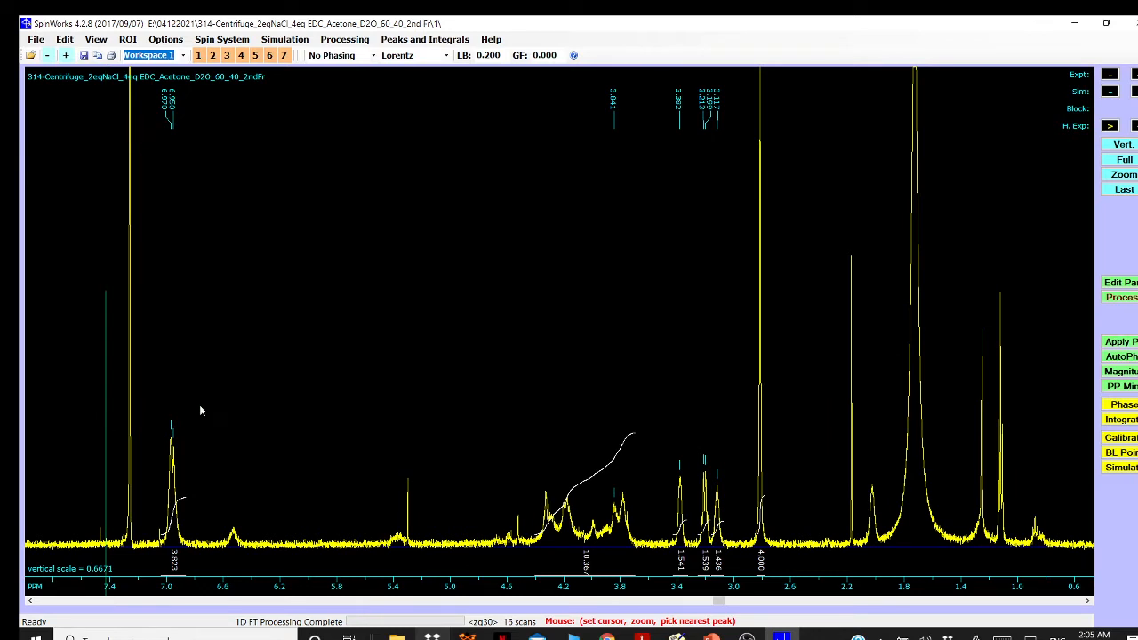
{"action": "left_click", "coordinate": [800, 361]}
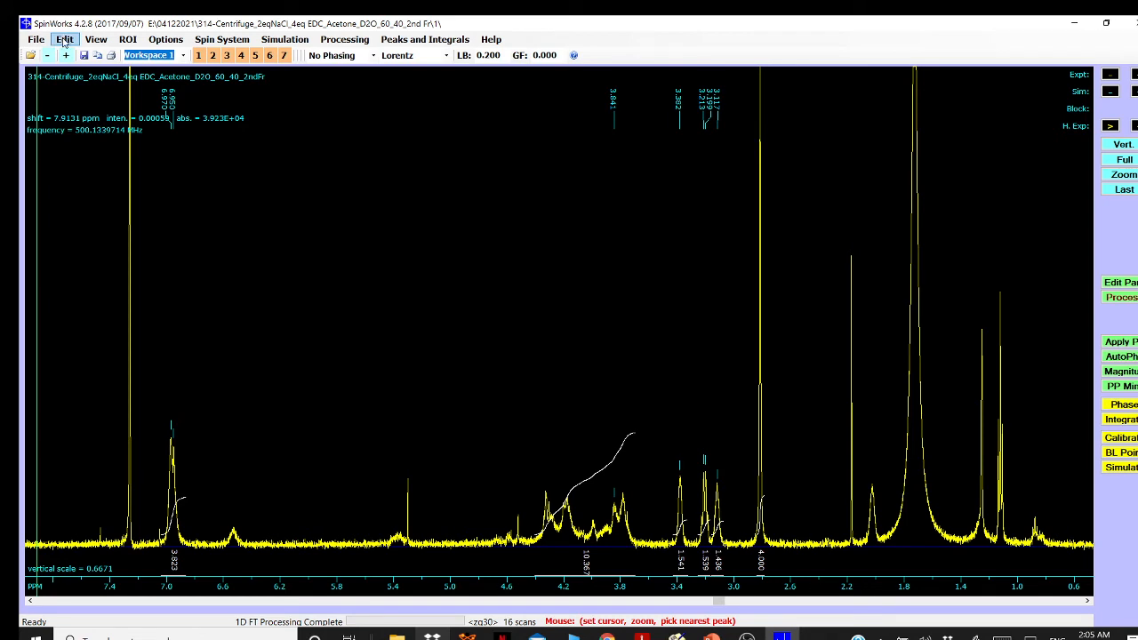
Copy the spectrum to the clipboard as a metafile and switch to the Weekly_Report_03012021 presentation in PowerPoint
{"action": "left_click", "coordinate": [65, 40]}
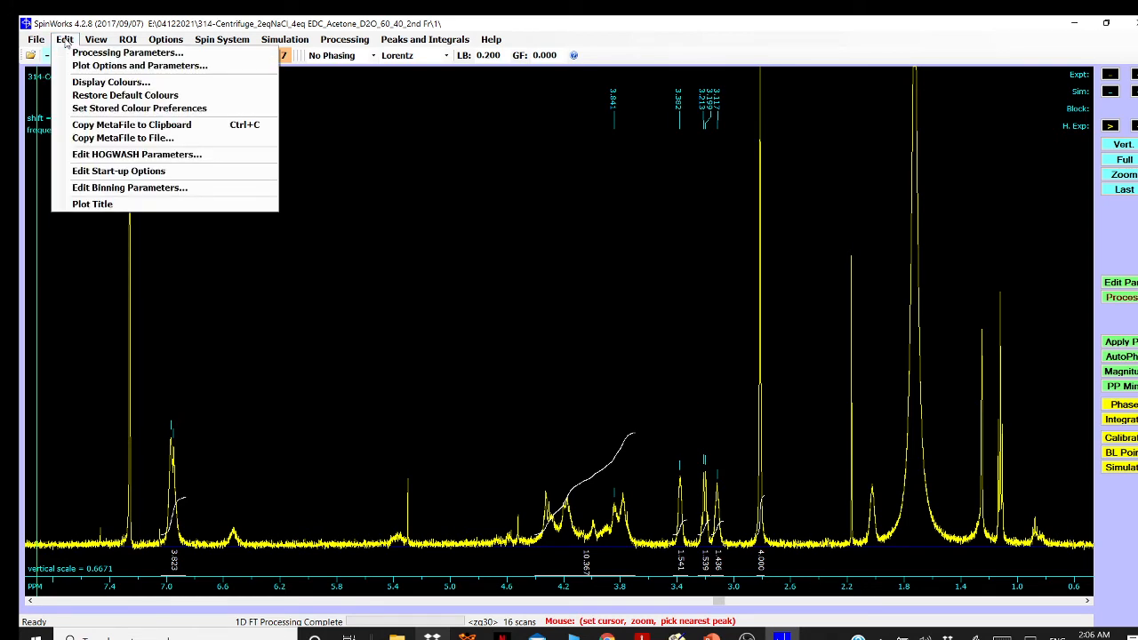
{"action": "left_click", "coordinate": [190, 124]}
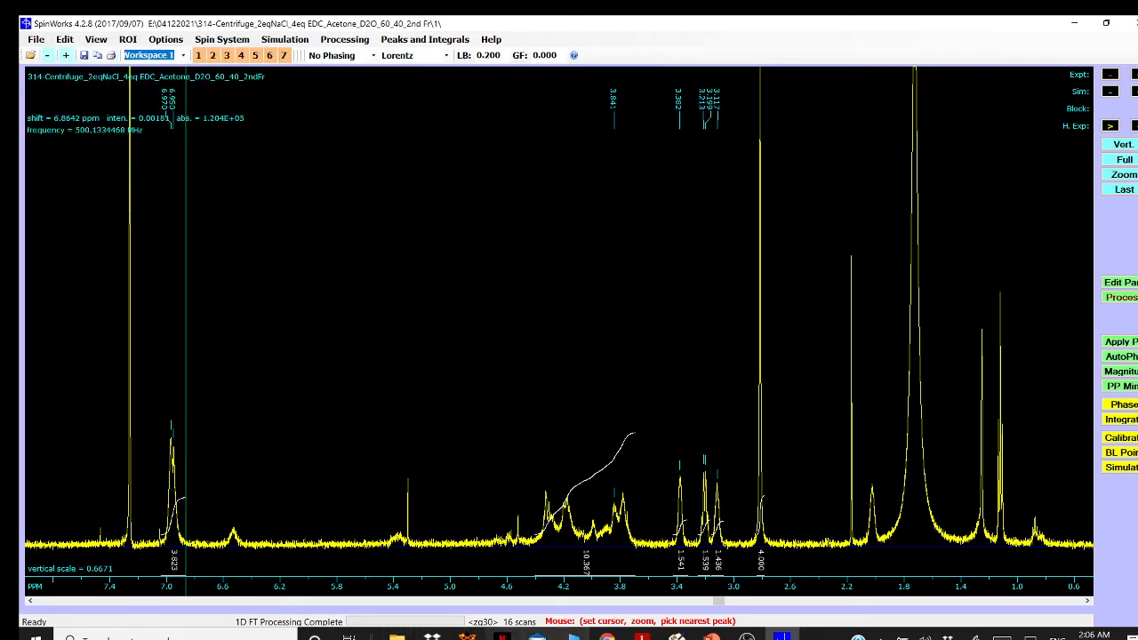
{"action": "left_click", "coordinate": [711, 636]}
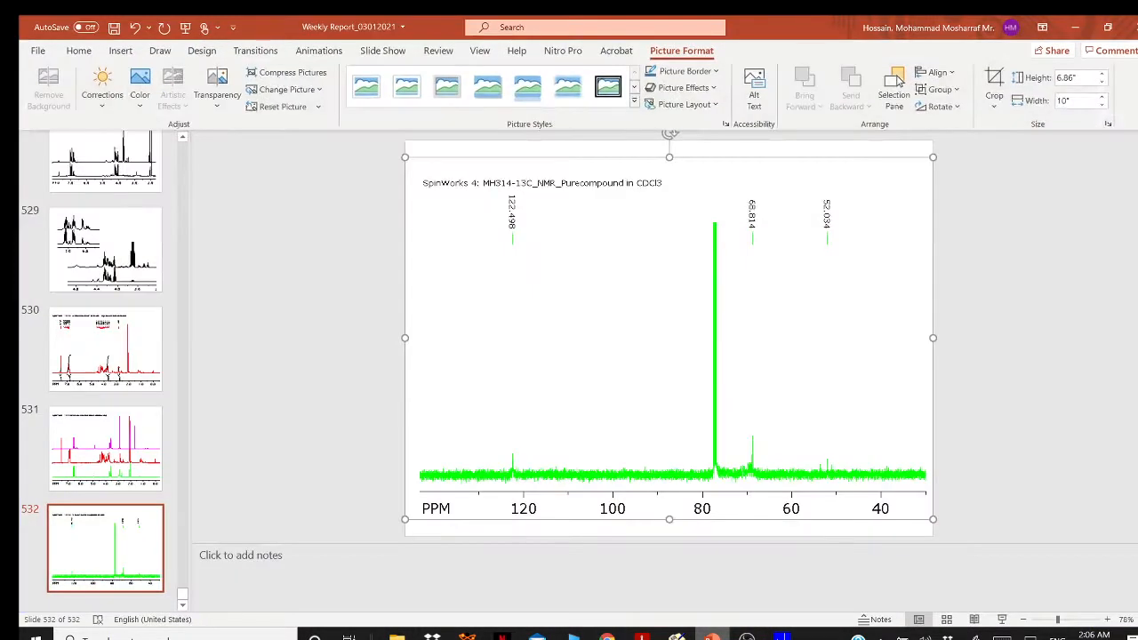
Add a new blank slide after slide 532 and paste the copied spectrum onto it
{"action": "right_click", "coordinate": [126, 549]}
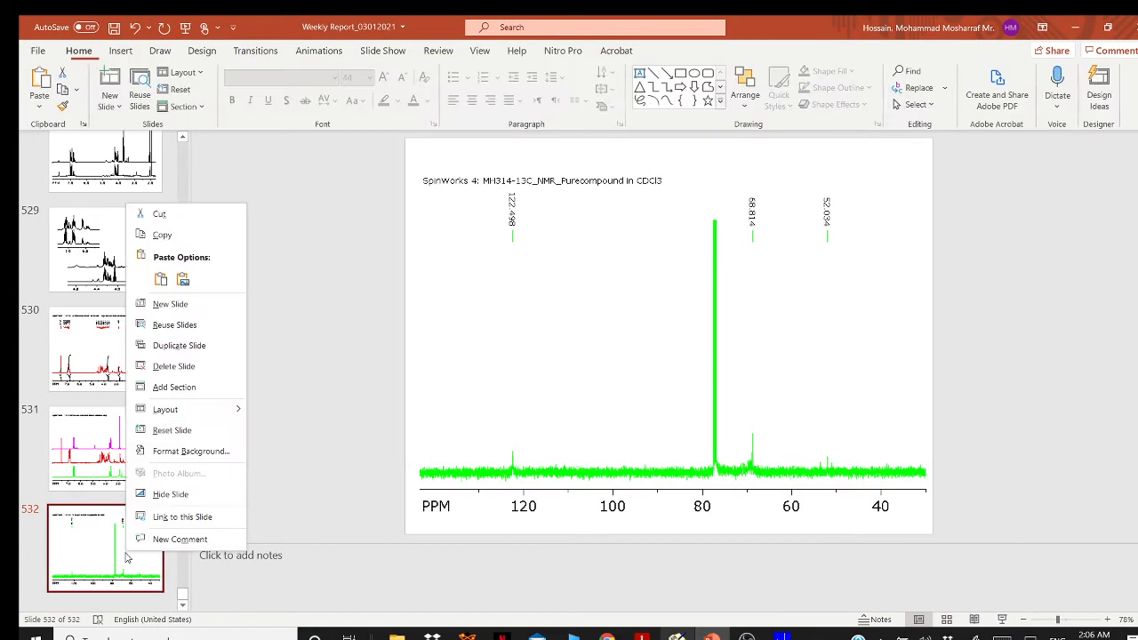
{"action": "left_click", "coordinate": [178, 306]}
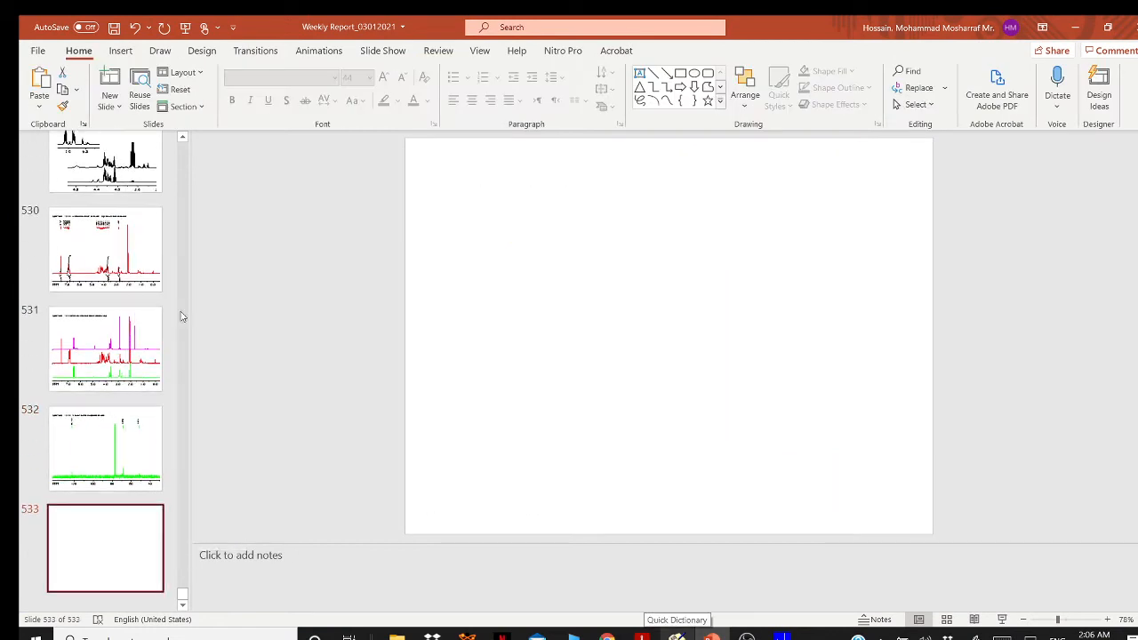
{"action": "right_click", "coordinate": [566, 255]}
{"action": "left_click", "coordinate": [599, 284]}
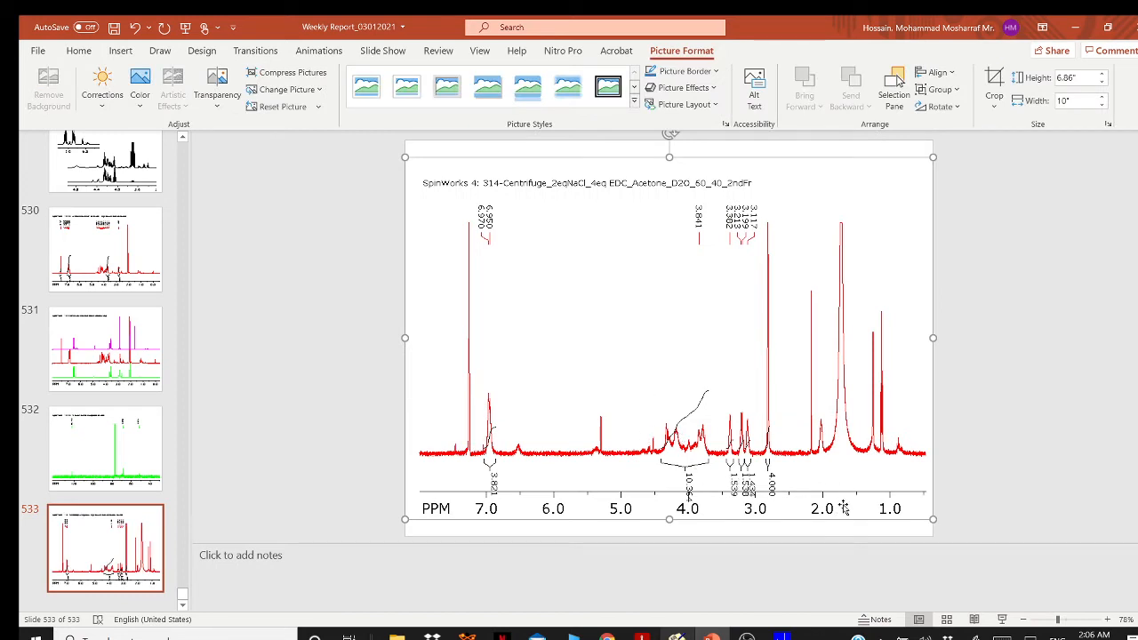
Scale the pasted spectrum picture to 80% in height and width with the aspect ratio locked
{"action": "right_click", "coordinate": [812, 459]}
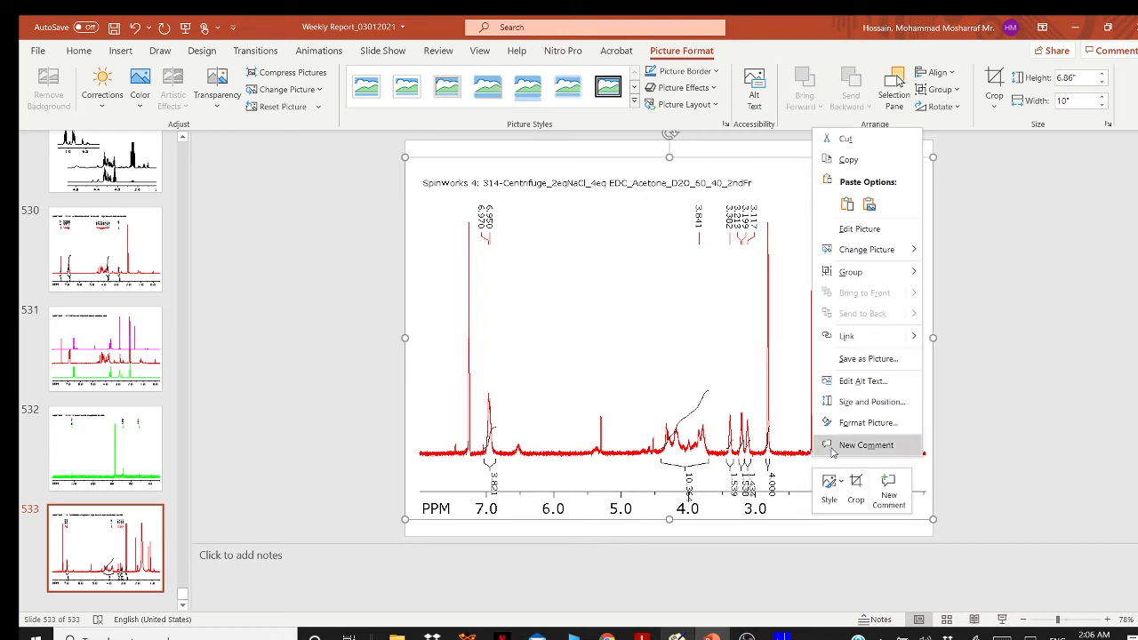
{"action": "left_click", "coordinate": [864, 403]}
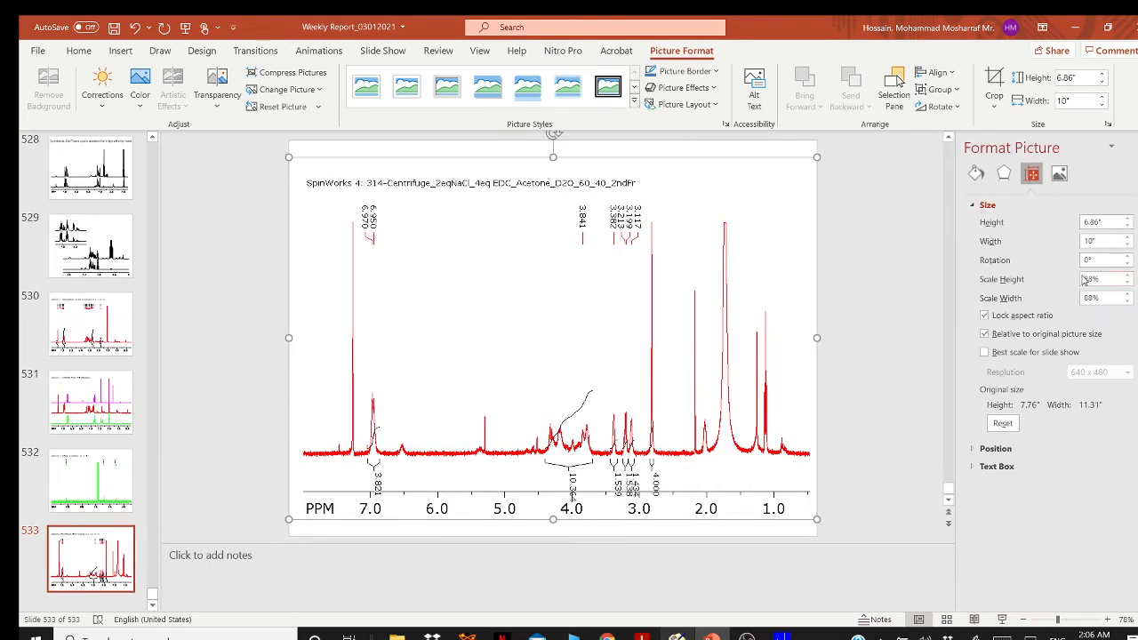
{"action": "left_click_drag", "start_coordinate": [1094, 278], "coordinate": [1070, 287]}
{"action": "type", "text": "80"}
{"action": "left_click", "coordinate": [1093, 299]}
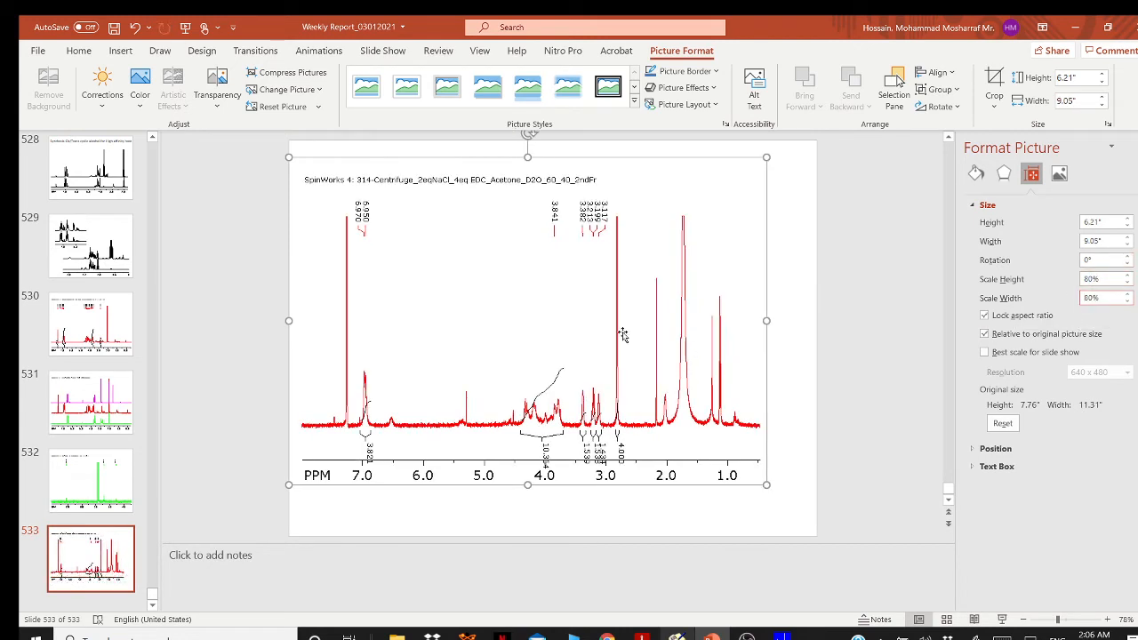
Move the spectrum picture slightly toward the centre of the slide
{"action": "left_click", "coordinate": [727, 511]}
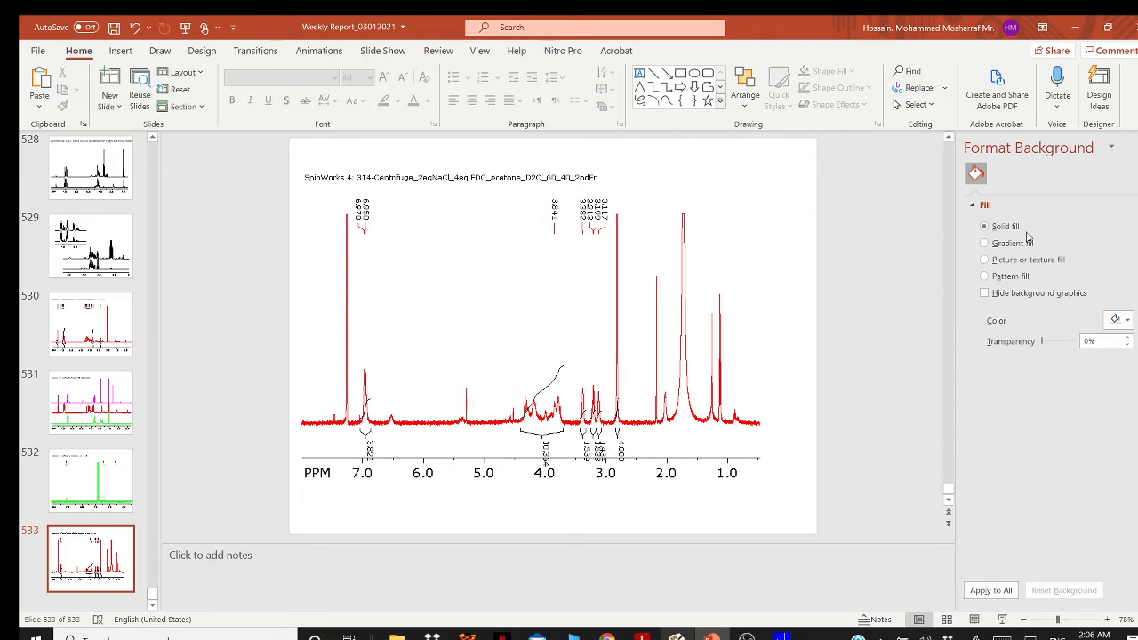
{"action": "left_click", "coordinate": [764, 329]}
{"action": "left_click", "coordinate": [1031, 175]}
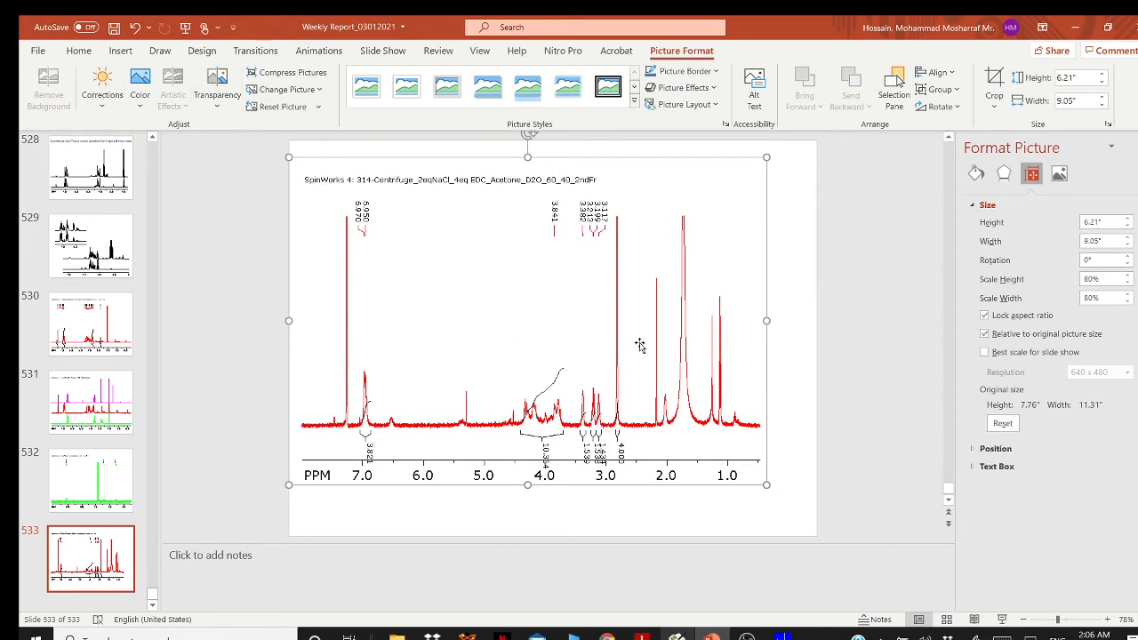
{"action": "left_click_drag", "start_coordinate": [757, 475], "coordinate": [767, 479]}
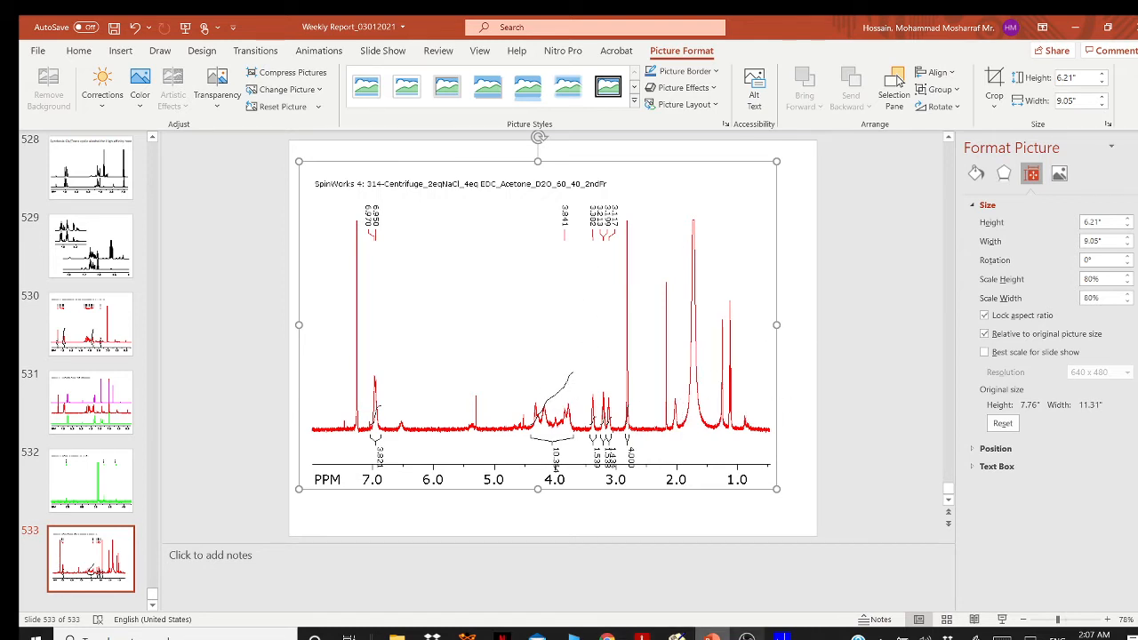
Switch back to SpinWorks and copy the displayed spectrum to the clipboard as a metafile
{"action": "left_click", "coordinate": [780, 637]}
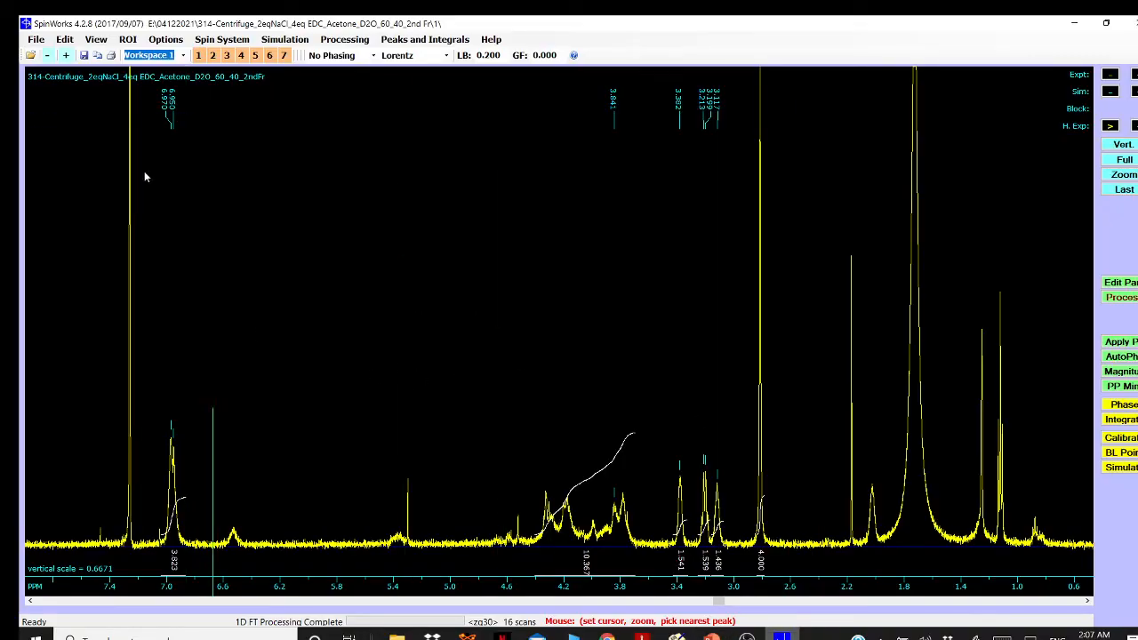
{"action": "left_click", "coordinate": [67, 39]}
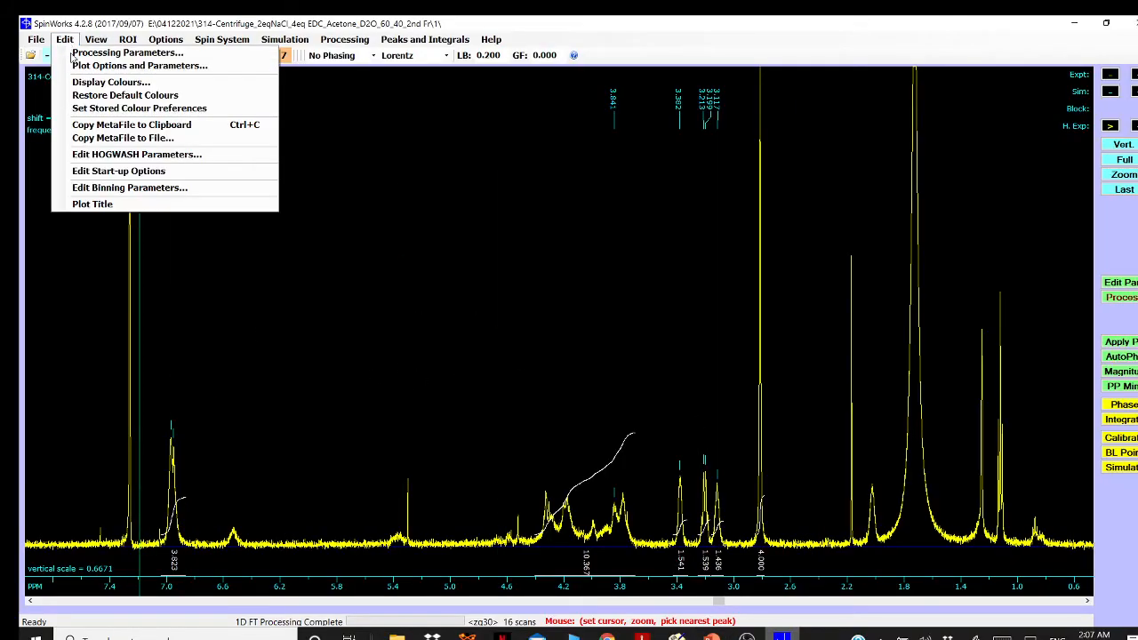
{"action": "left_click", "coordinate": [147, 123]}
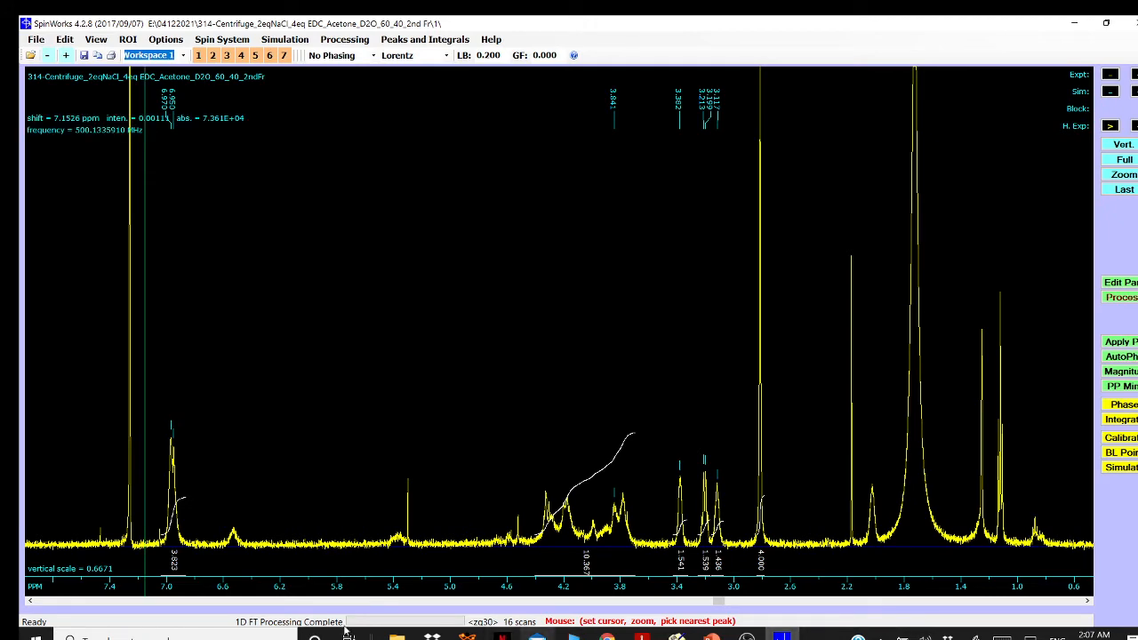
Launch Word, create a blank document and paste the copied spectrum into it
{"action": "left_click", "coordinate": [537, 636]}
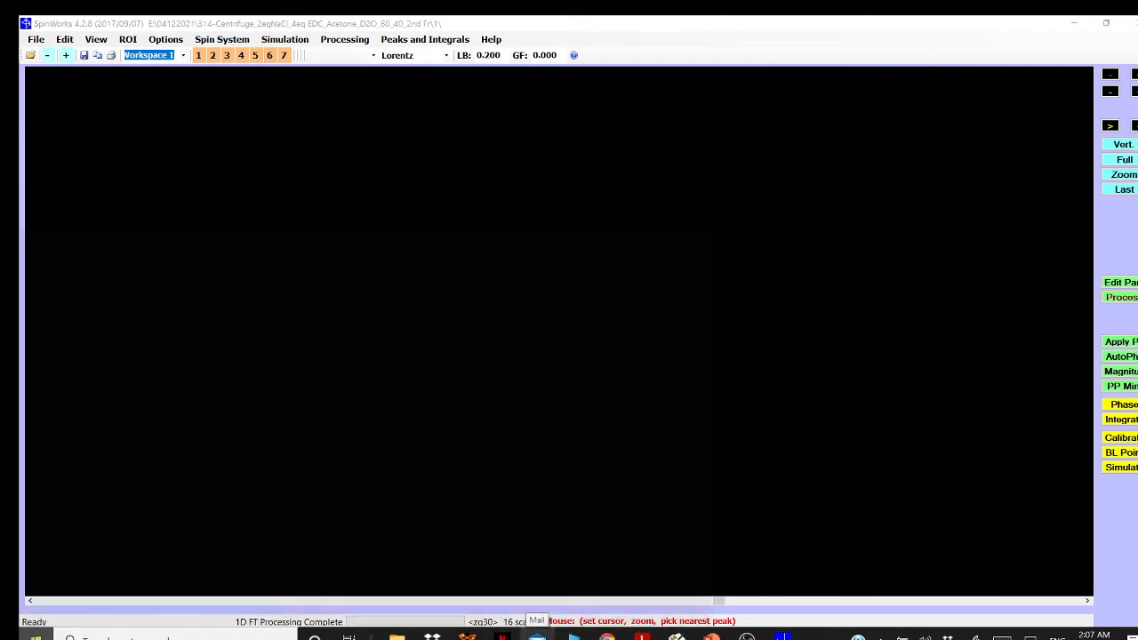
{"action": "key", "text": "super"}
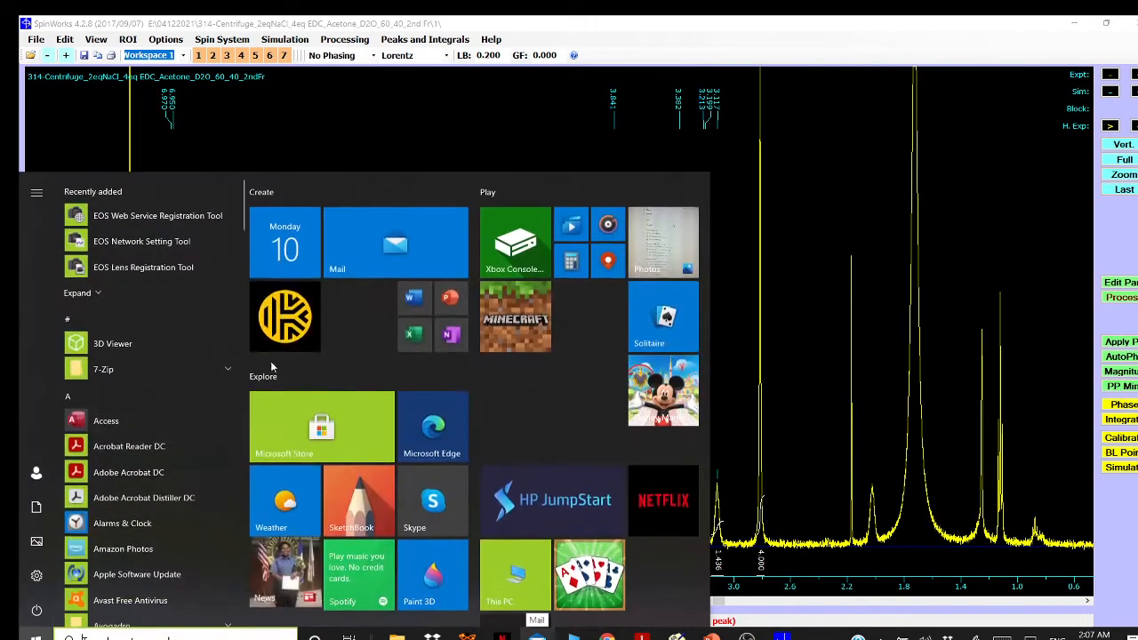
{"action": "left_click", "coordinate": [411, 307]}
{"action": "left_click", "coordinate": [398, 310]}
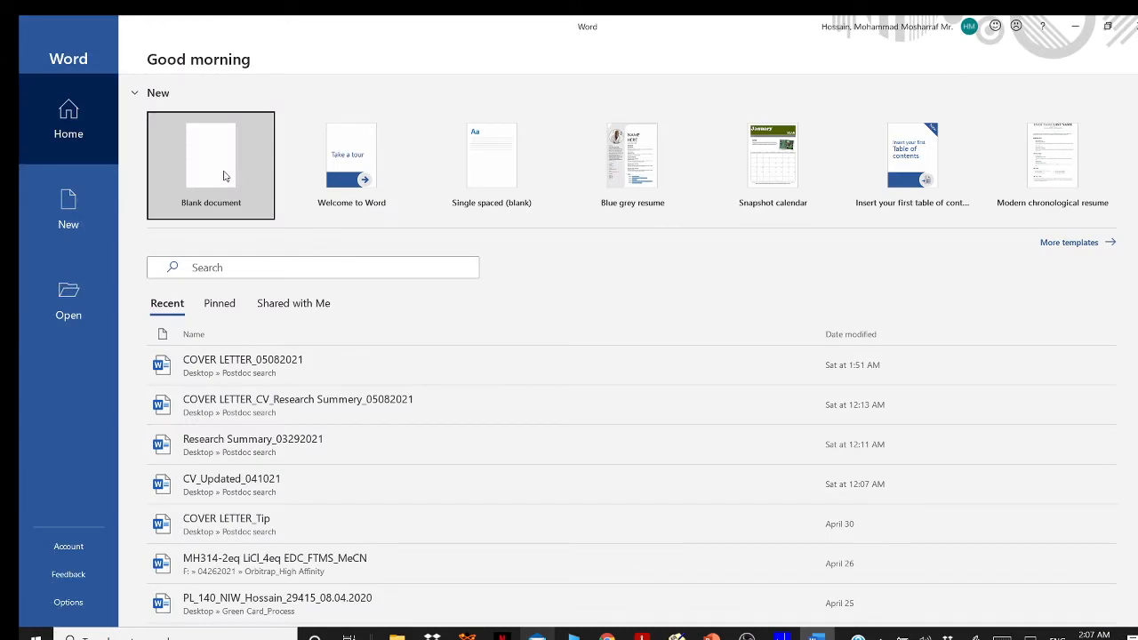
{"action": "left_click", "coordinate": [224, 173]}
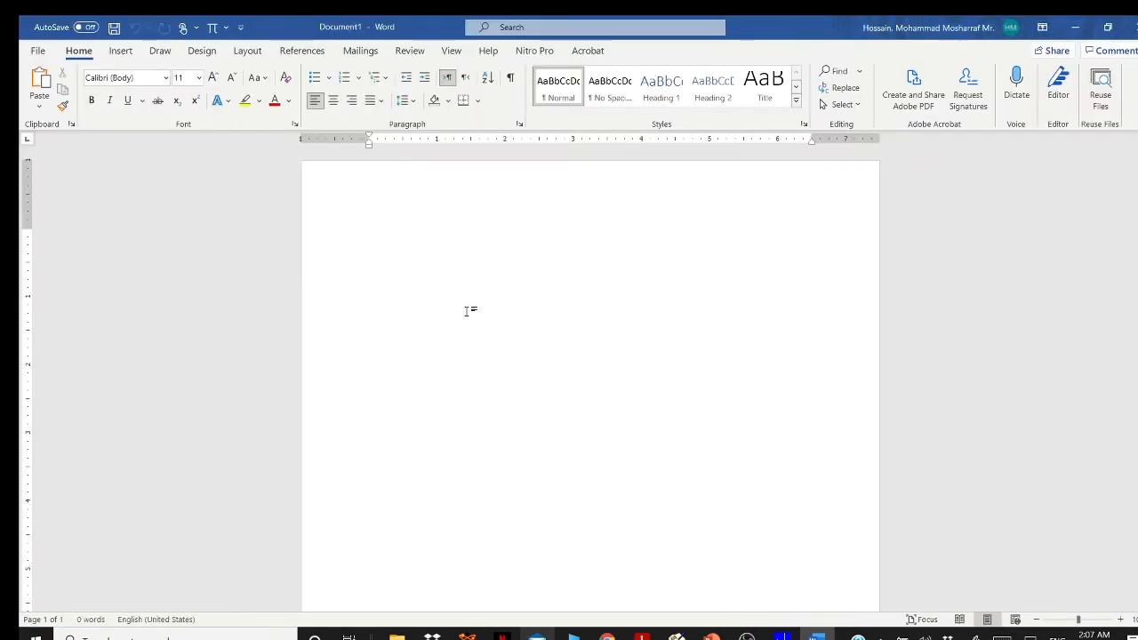
{"action": "right_click", "coordinate": [469, 311]}
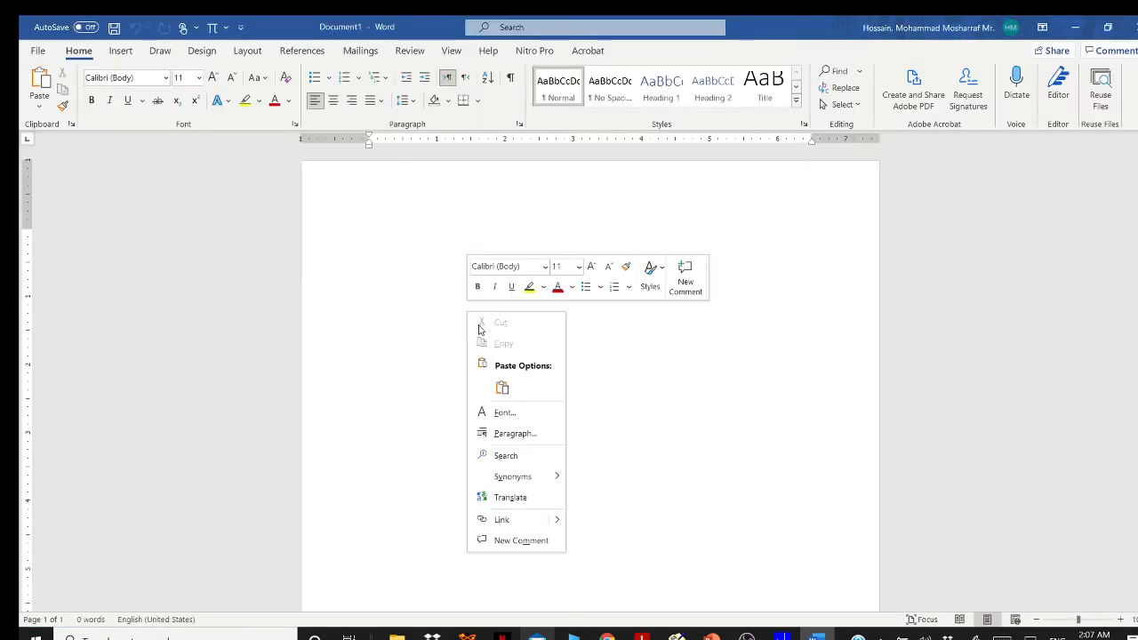
{"action": "left_click", "coordinate": [501, 388]}
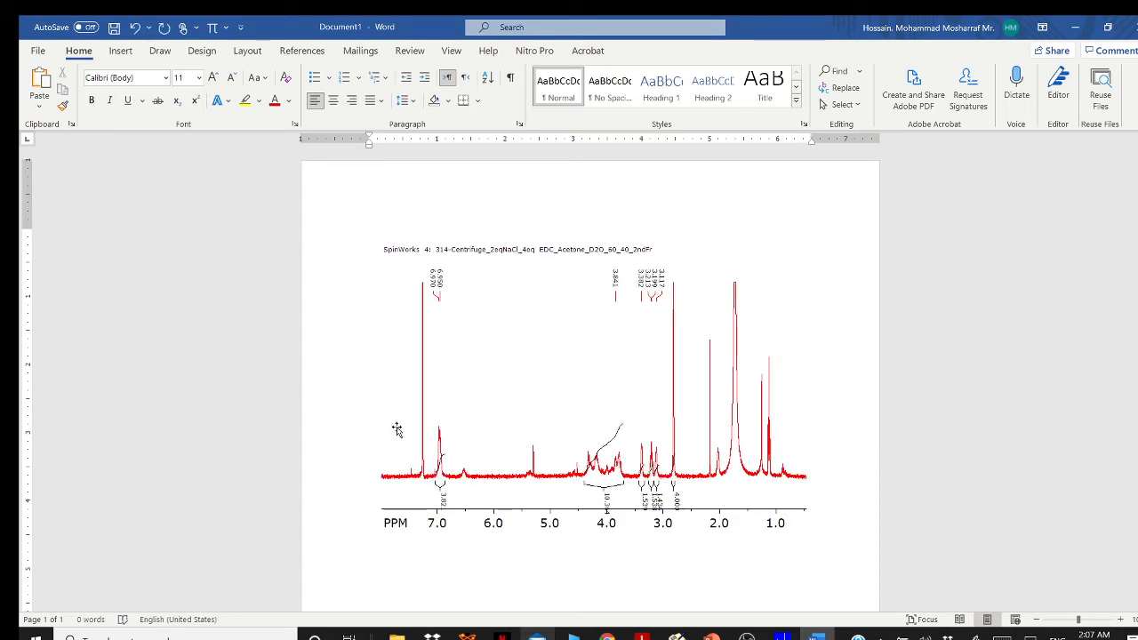
Copy the spectrum picture from the Word page and paste it onto slide 533 in PowerPoint in place of the existing picture
{"action": "left_click", "coordinate": [665, 471]}
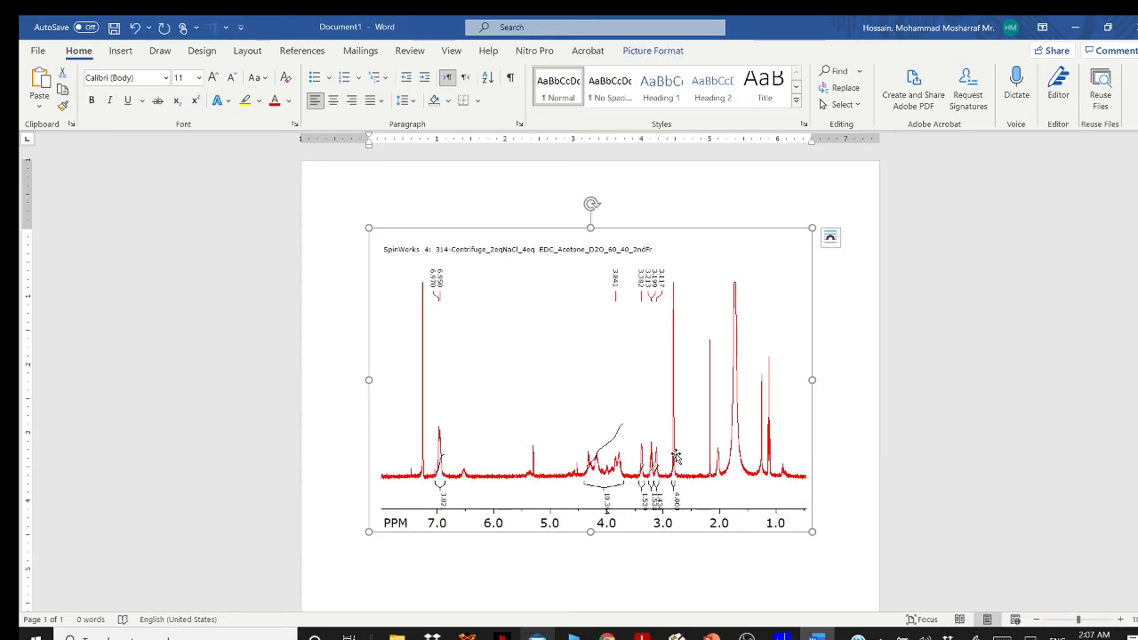
{"action": "right_click", "coordinate": [677, 461]}
{"action": "left_click", "coordinate": [725, 134]}
{"action": "left_click", "coordinate": [711, 637]}
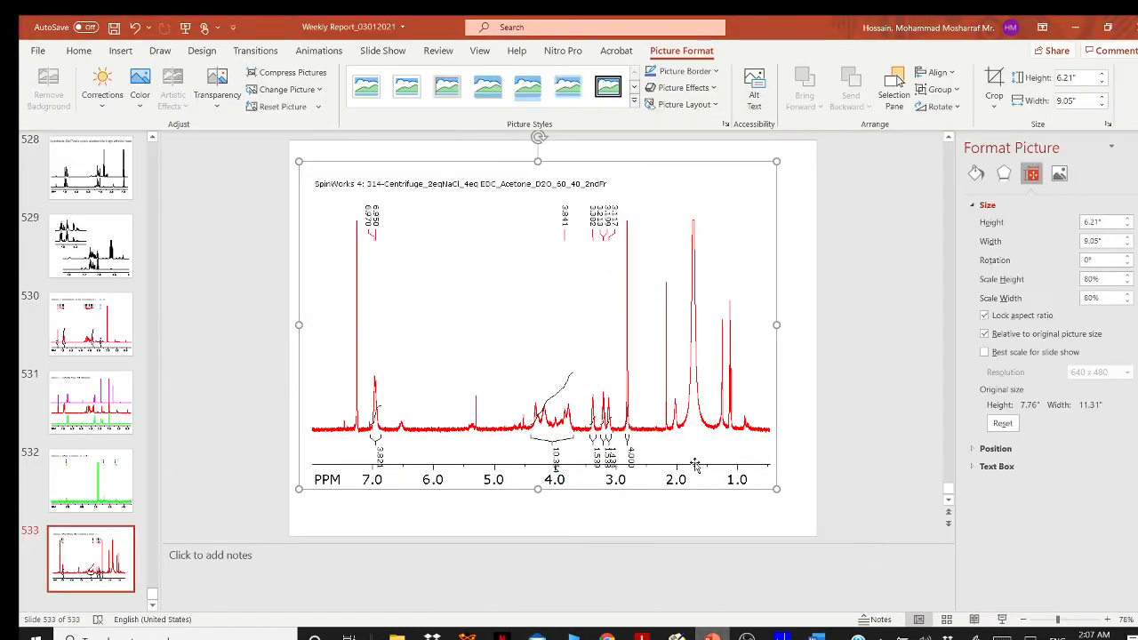
{"action": "key", "text": "Delete"}
{"action": "right_click", "coordinate": [587, 313]}
{"action": "left_click", "coordinate": [620, 344]}
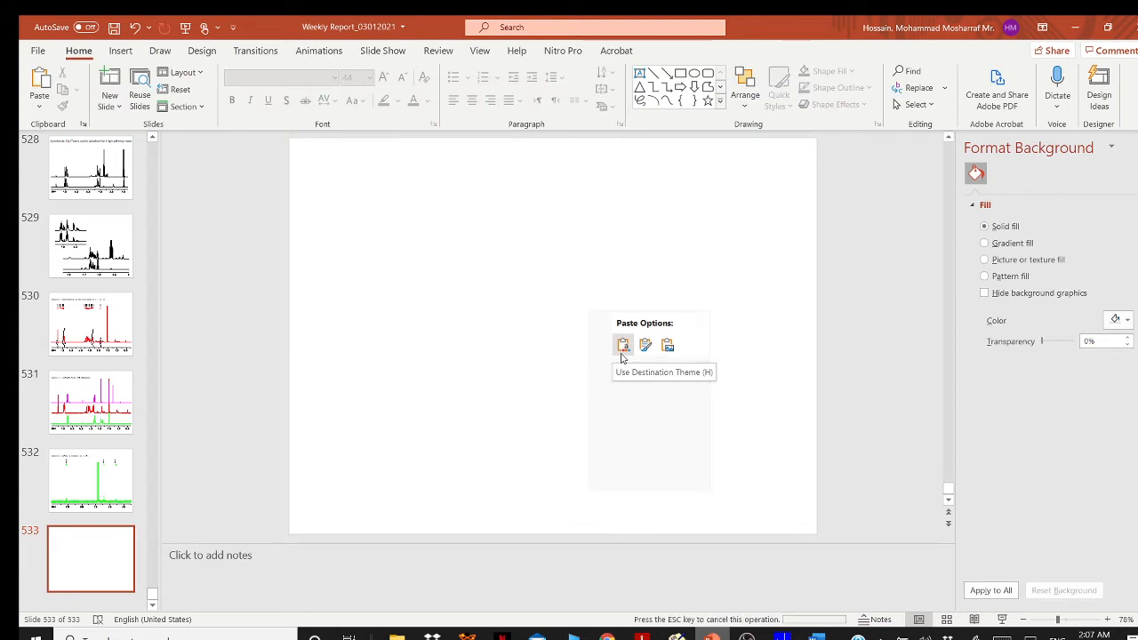
{"action": "left_click", "coordinate": [751, 385]}
Switch to Word, delete the spectrum picture from the document and set the page orientation to Landscape
{"action": "left_click", "coordinate": [782, 637]}
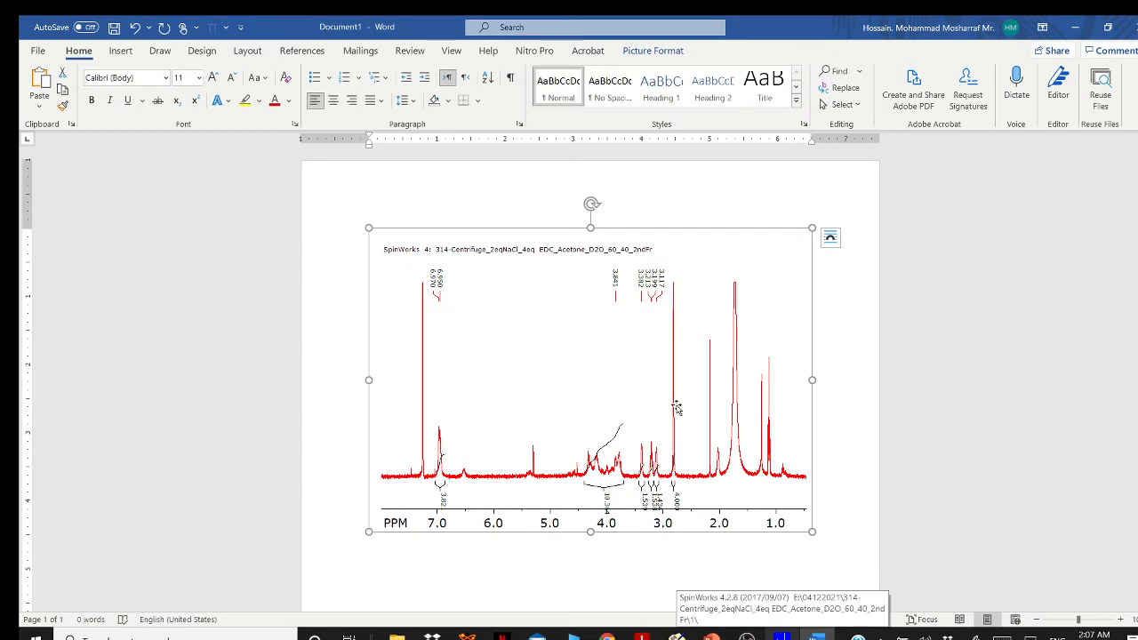
{"action": "key", "text": "Delete"}
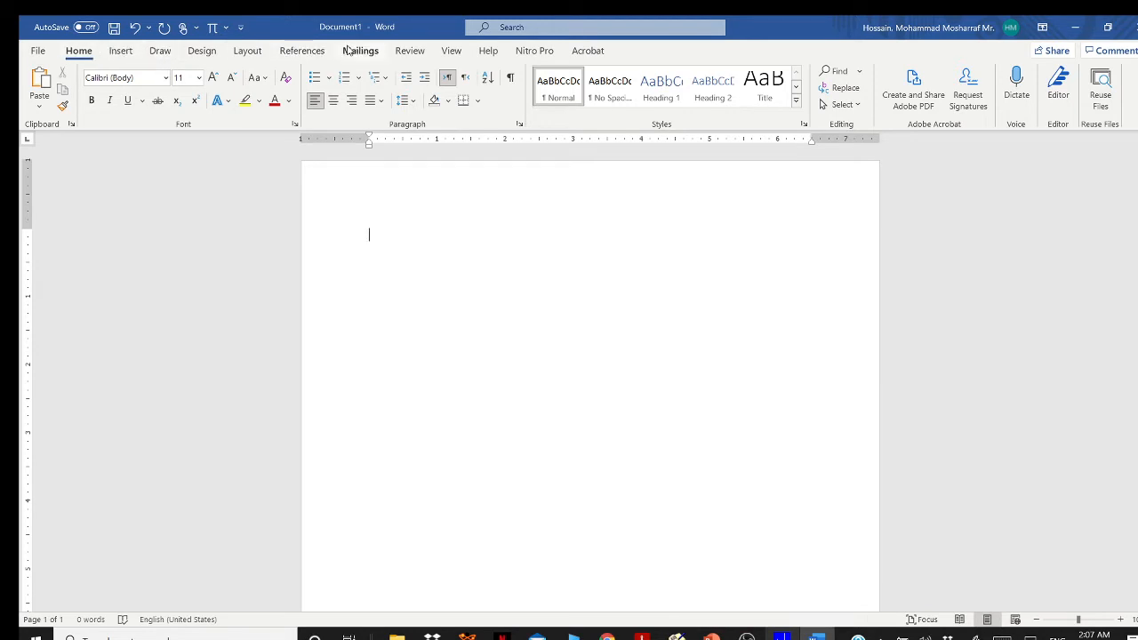
{"action": "left_click", "coordinate": [247, 51]}
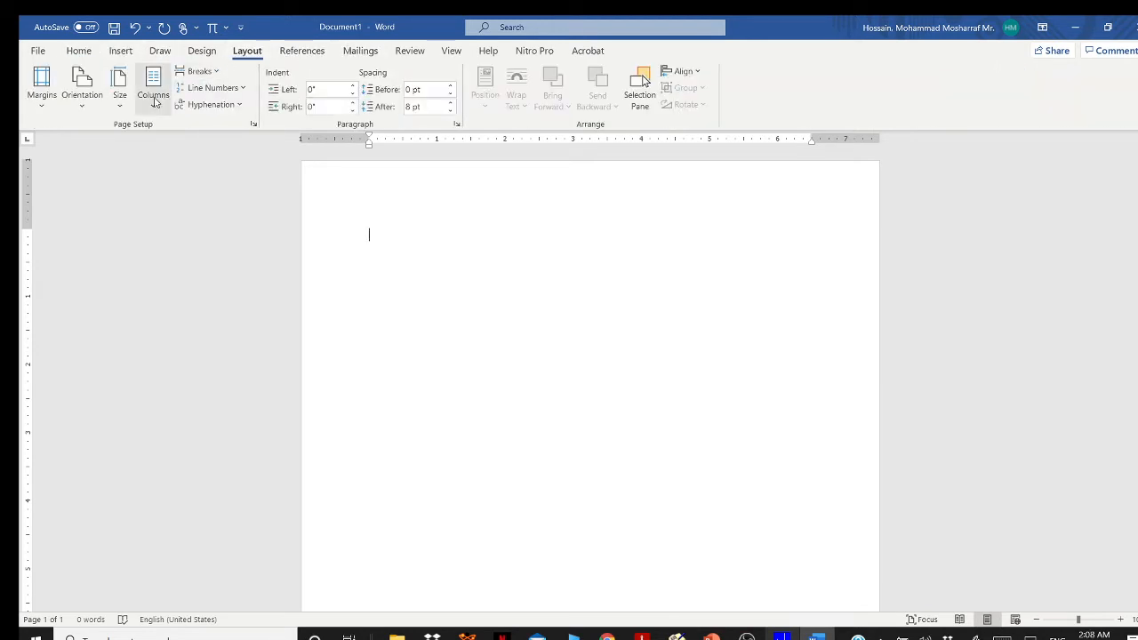
{"action": "left_click", "coordinate": [82, 103]}
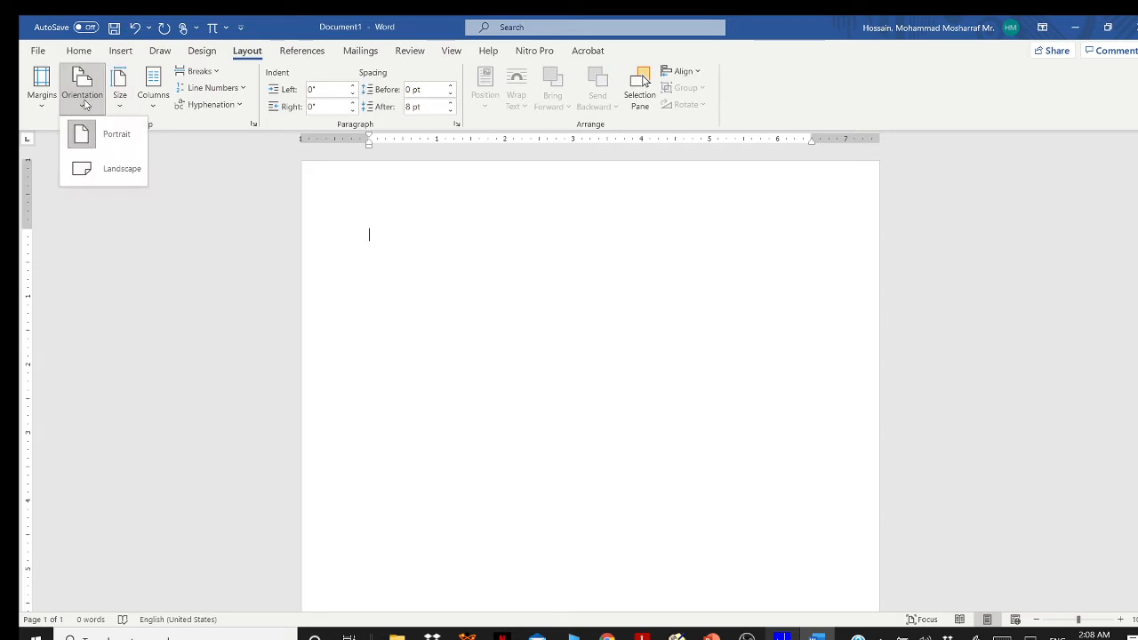
{"action": "left_click", "coordinate": [107, 169]}
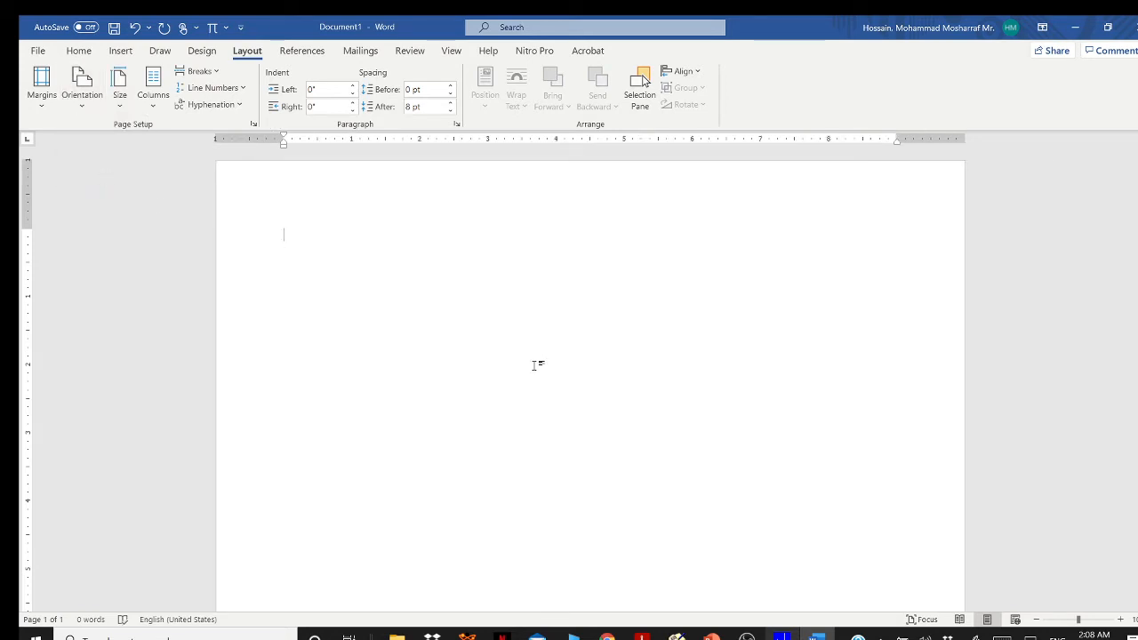
Paste the spectrum onto the landscape page and enlarge it proportionally to about 8 inches wide
{"action": "right_click", "coordinate": [461, 325]}
{"action": "left_click", "coordinate": [495, 400]}
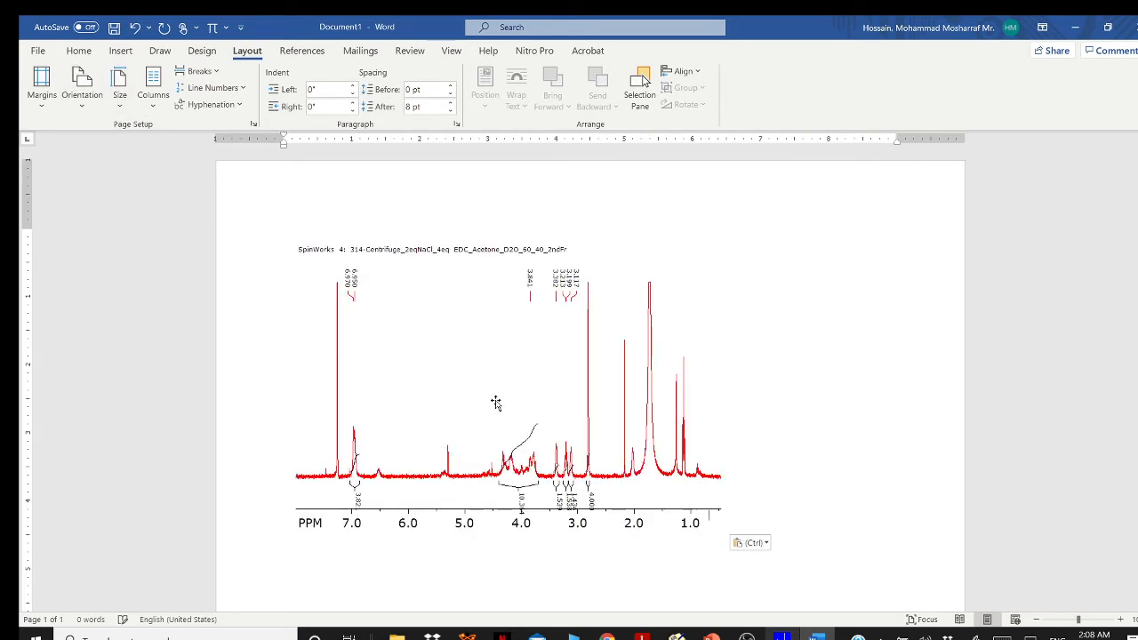
{"action": "left_click", "coordinate": [713, 487]}
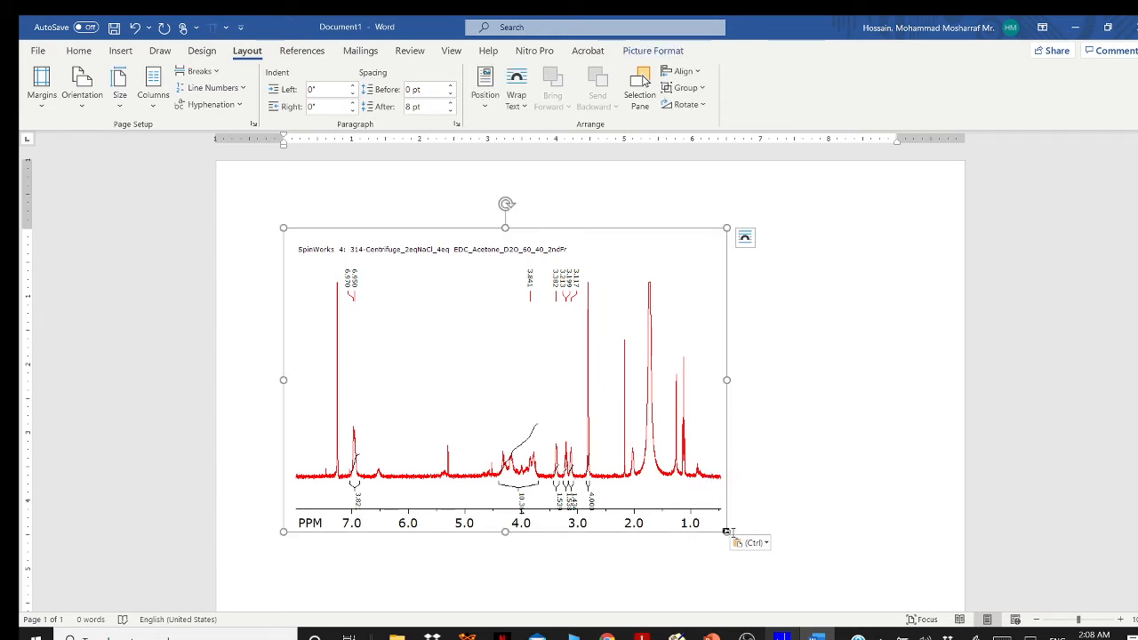
{"action": "left_click_drag", "start_coordinate": [725, 531], "coordinate": [826, 600]}
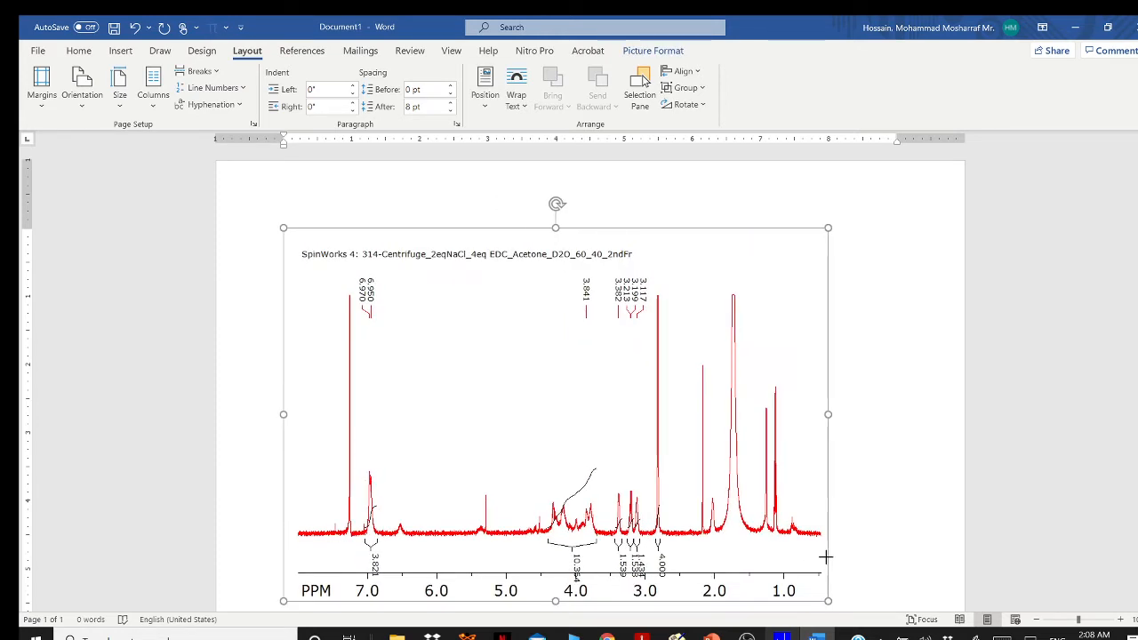
Copy the enlarged spectrum from Word and replace the smaller picture on PowerPoint slide 533 with it
{"action": "right_click", "coordinate": [701, 468]}
{"action": "left_click", "coordinate": [747, 149]}
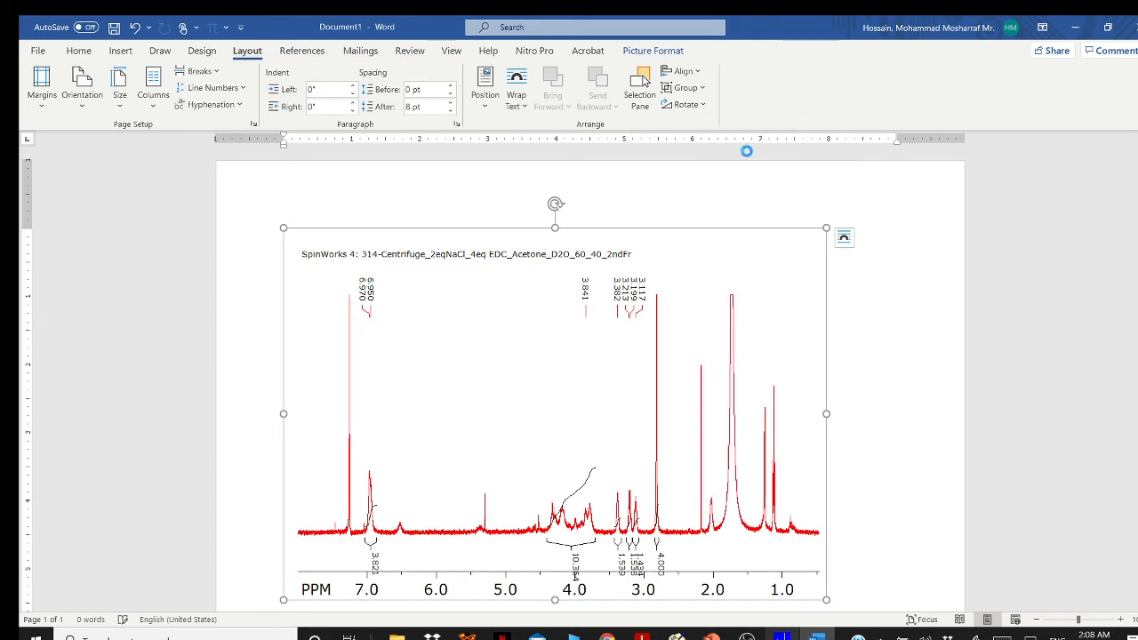
{"action": "left_click", "coordinate": [711, 637]}
{"action": "left_click", "coordinate": [599, 377]}
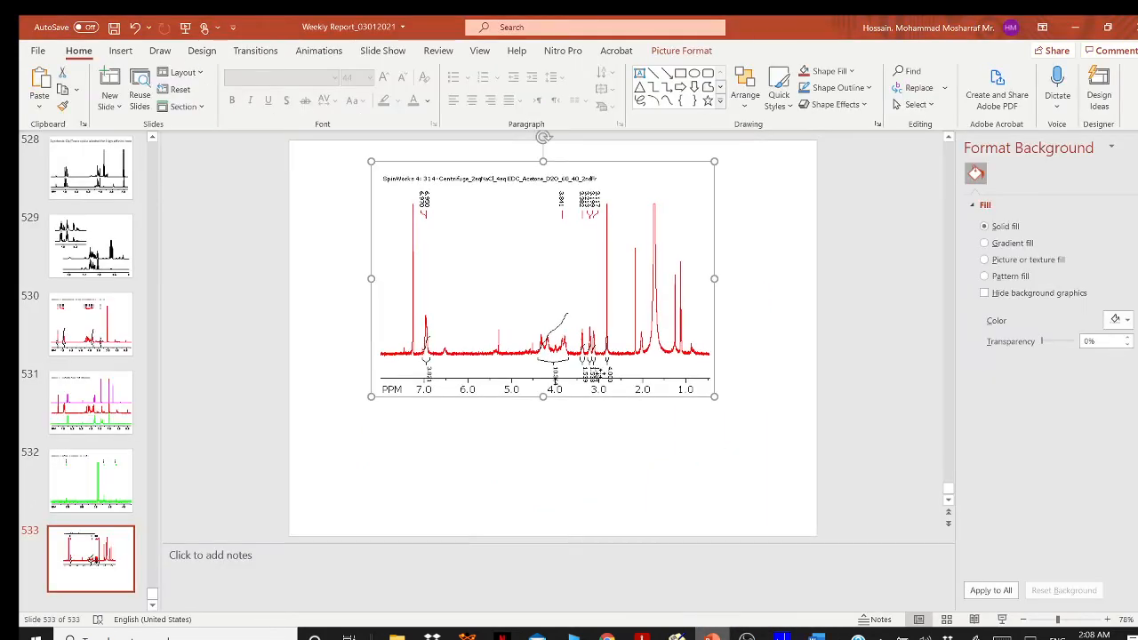
{"action": "key", "text": "Delete"}
{"action": "right_click", "coordinate": [562, 308]}
{"action": "left_click", "coordinate": [592, 338]}
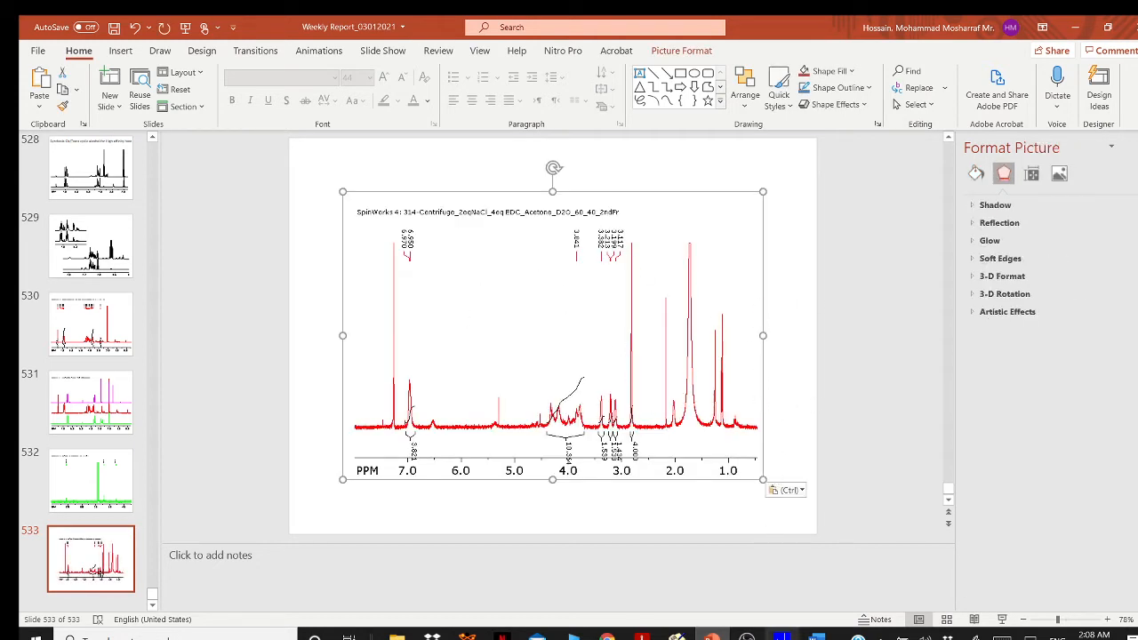
Switch to SpinWorks and clear the peak list of the spectrum
{"action": "left_click", "coordinate": [780, 637]}
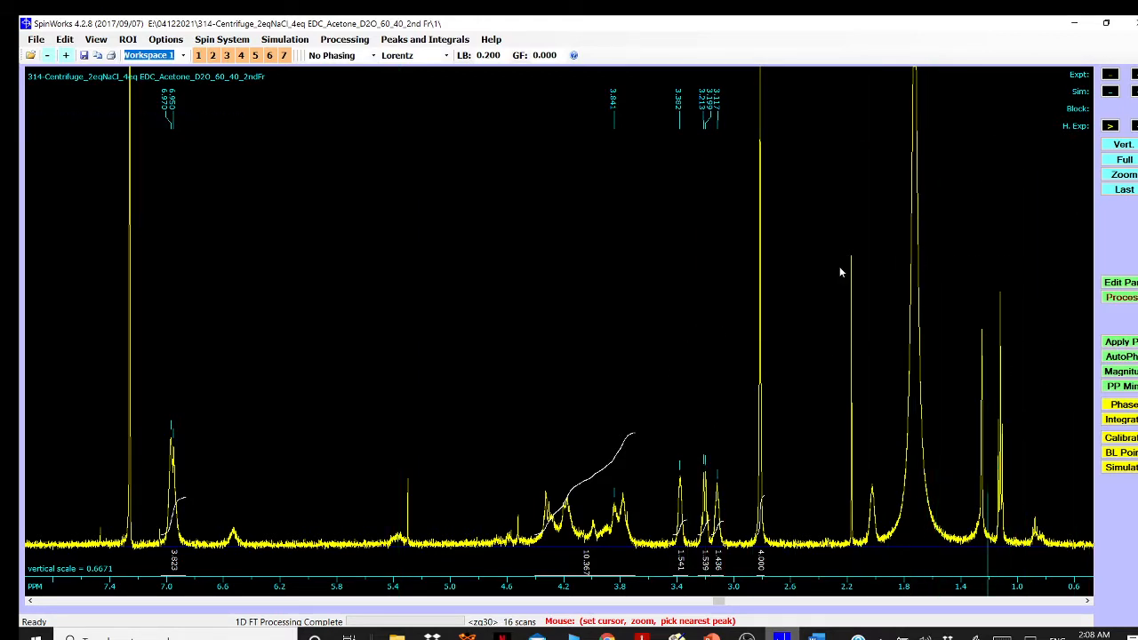
{"action": "left_click", "coordinate": [876, 311]}
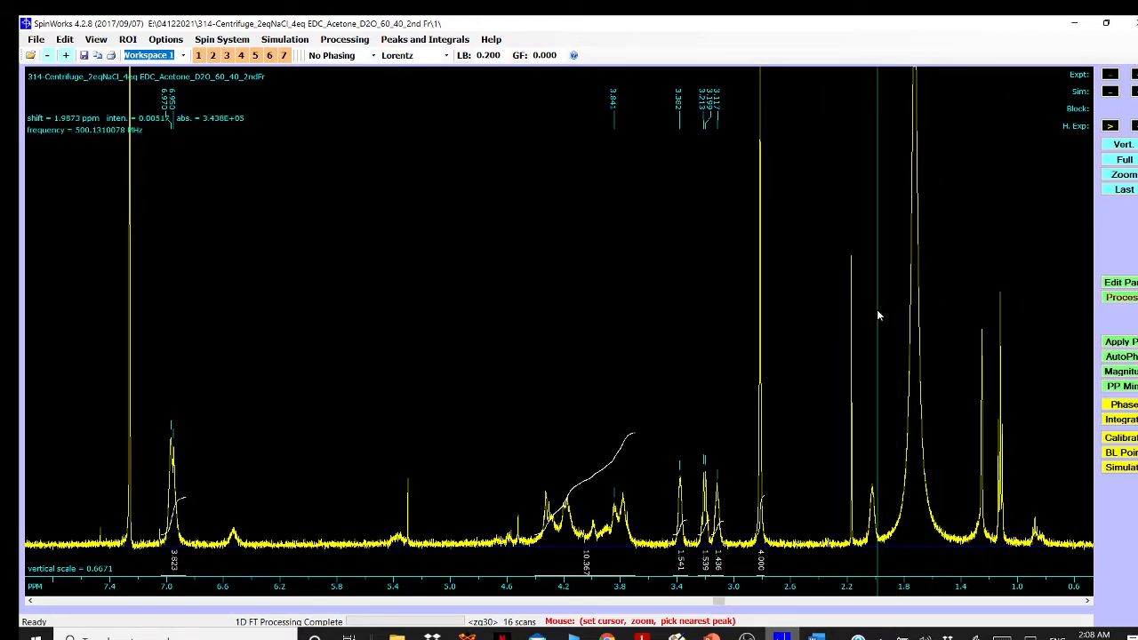
{"action": "left_click", "coordinate": [872, 310]}
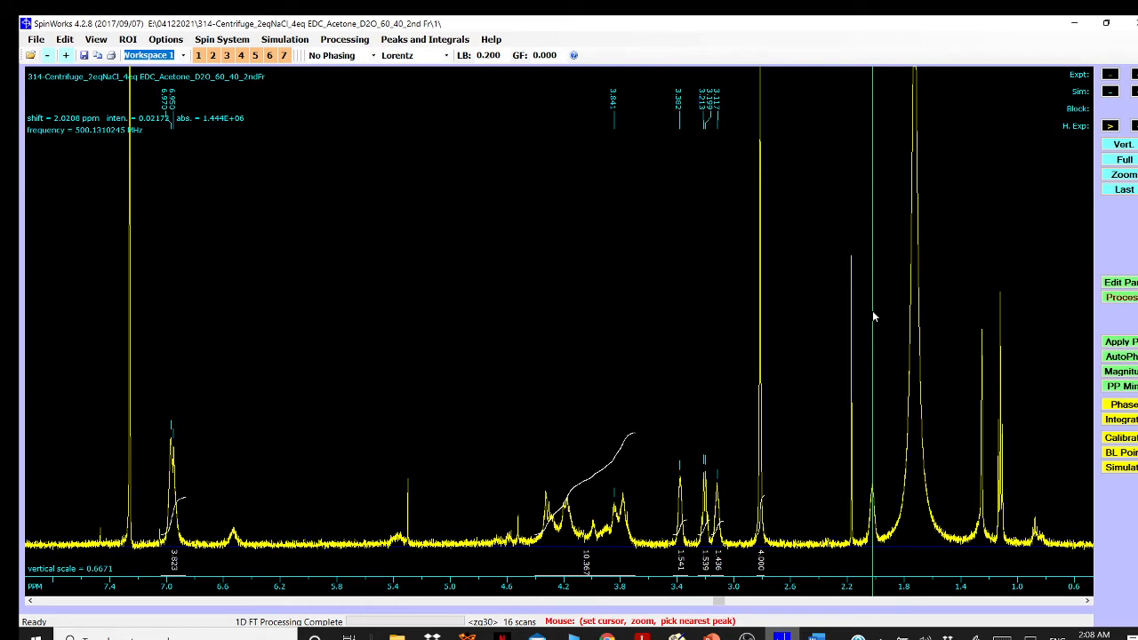
{"action": "left_click", "coordinate": [871, 315]}
{"action": "left_click", "coordinate": [870, 316]}
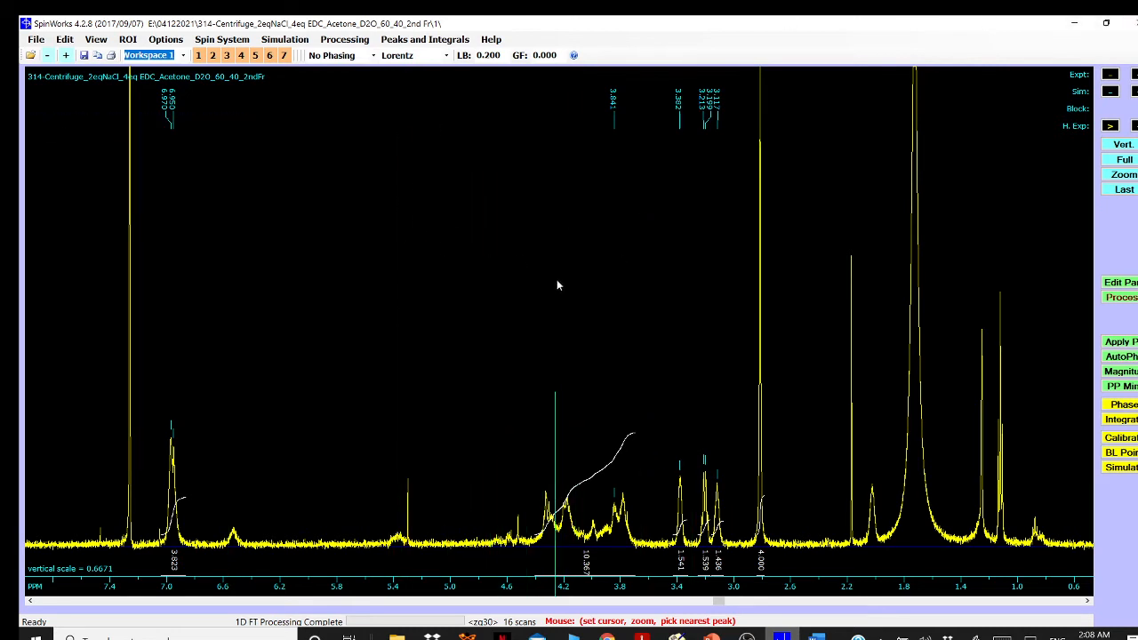
{"action": "left_click", "coordinate": [430, 40]}
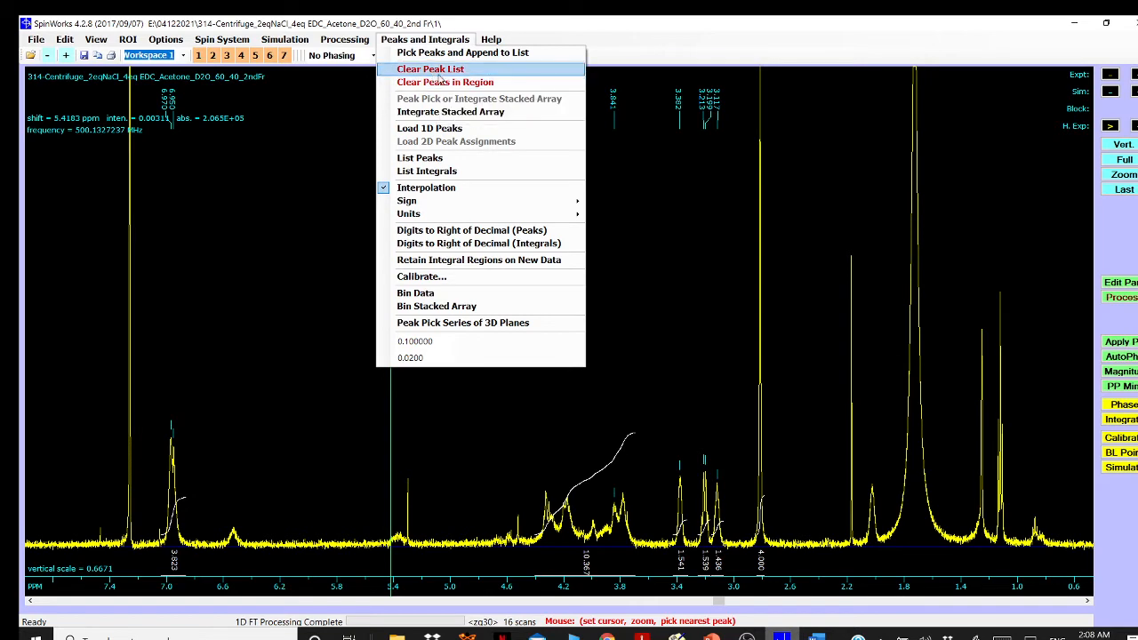
{"action": "left_click", "coordinate": [437, 70]}
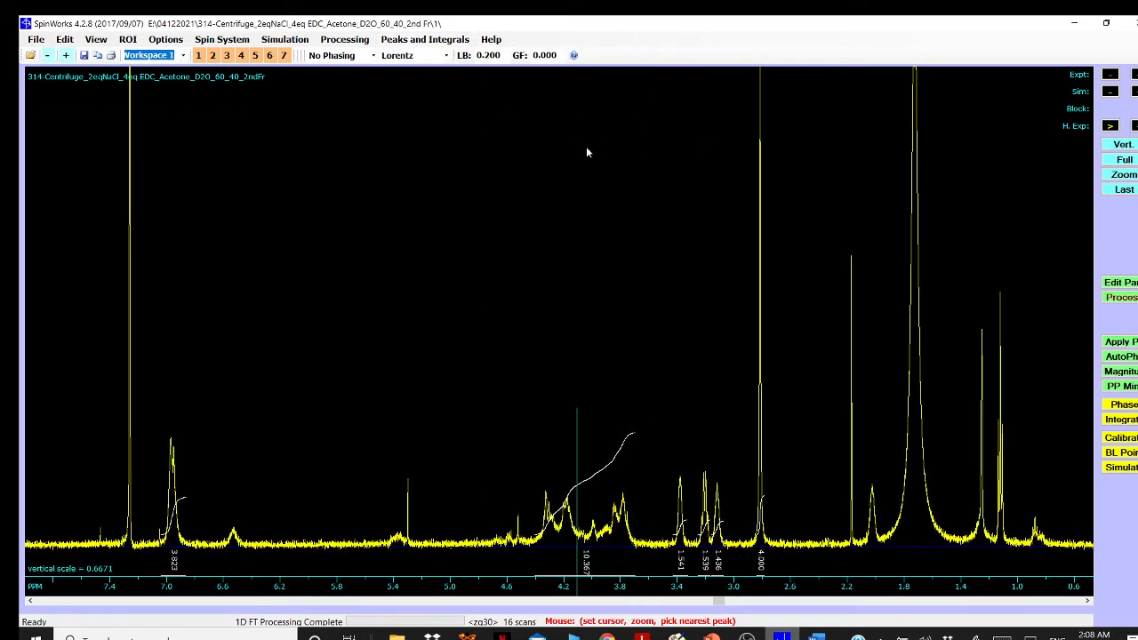
Delete all integrals from the spectrum and close the integration dialog
{"action": "left_click", "coordinate": [1118, 419]}
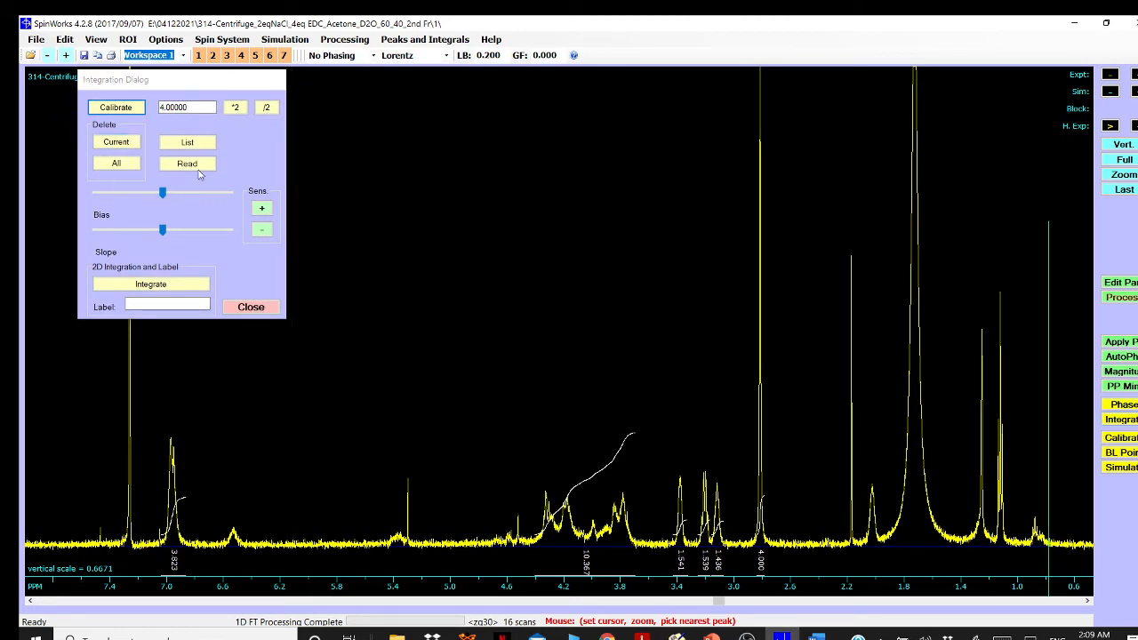
{"action": "left_click", "coordinate": [101, 160]}
{"action": "left_click", "coordinate": [107, 165]}
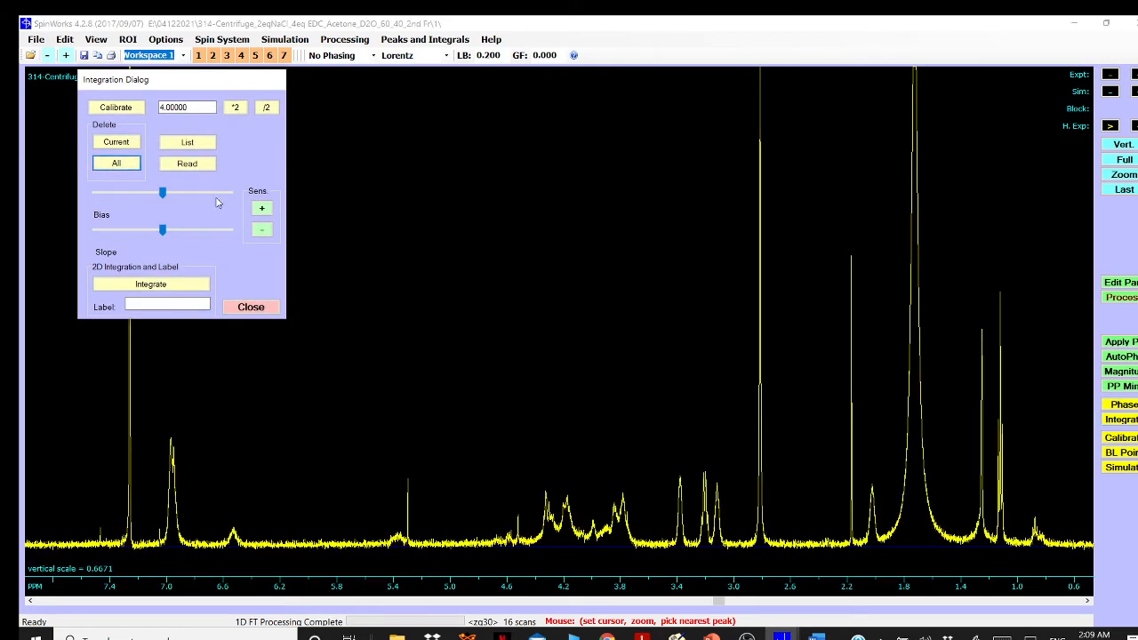
{"action": "left_click", "coordinate": [249, 307]}
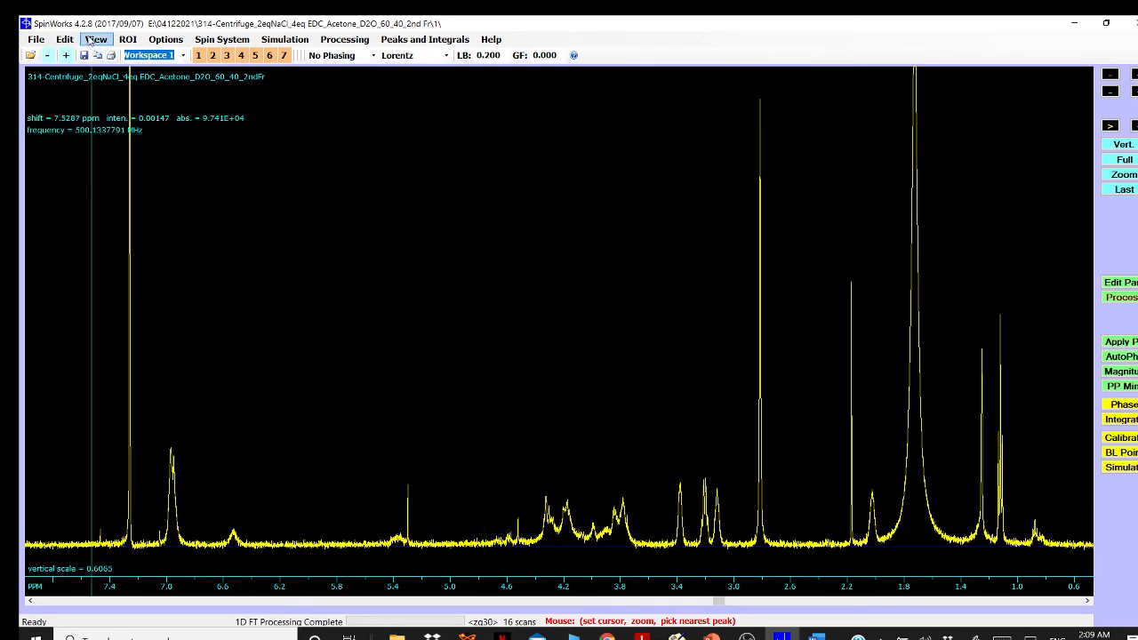
Copy the experimental spectrum to the stack as a stacked trace
{"action": "left_click", "coordinate": [96, 41]}
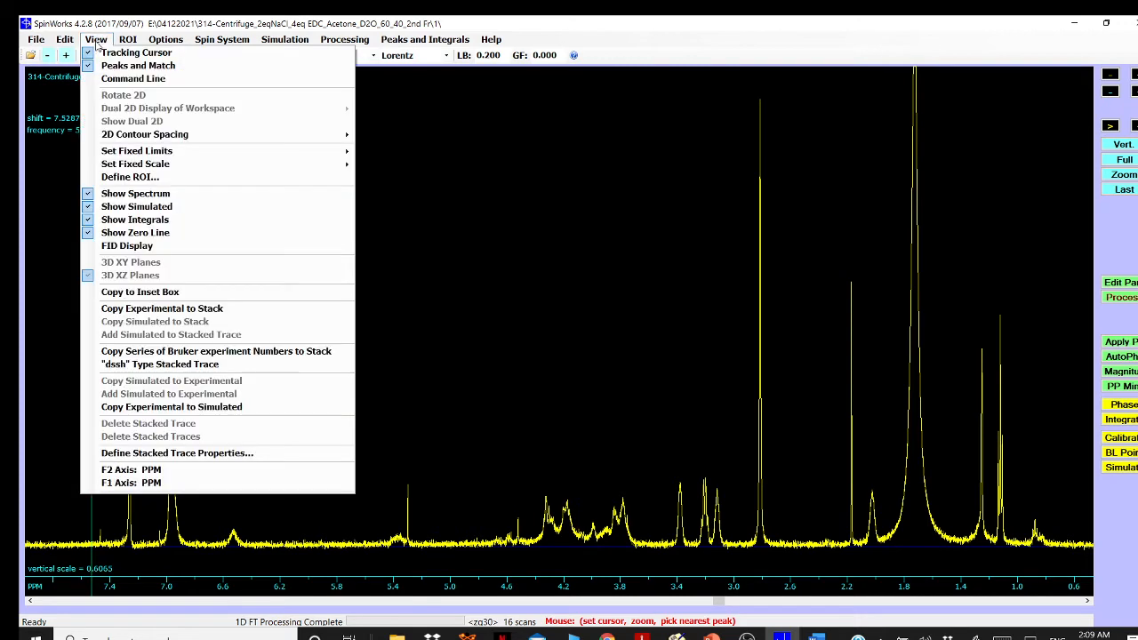
{"action": "left_click", "coordinate": [182, 310]}
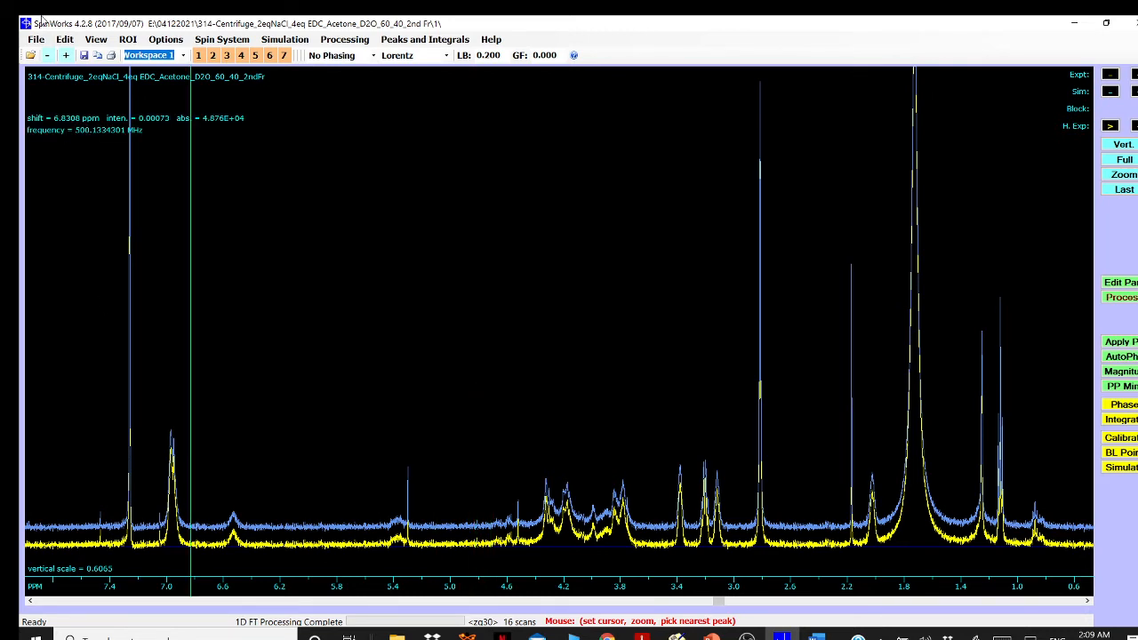
Open the FID from folder 1 of the MH314-1H_NMR_Purecompound in CDCl3 data set in 04122021 and process it
{"action": "left_click", "coordinate": [37, 42]}
{"action": "left_click", "coordinate": [50, 52]}
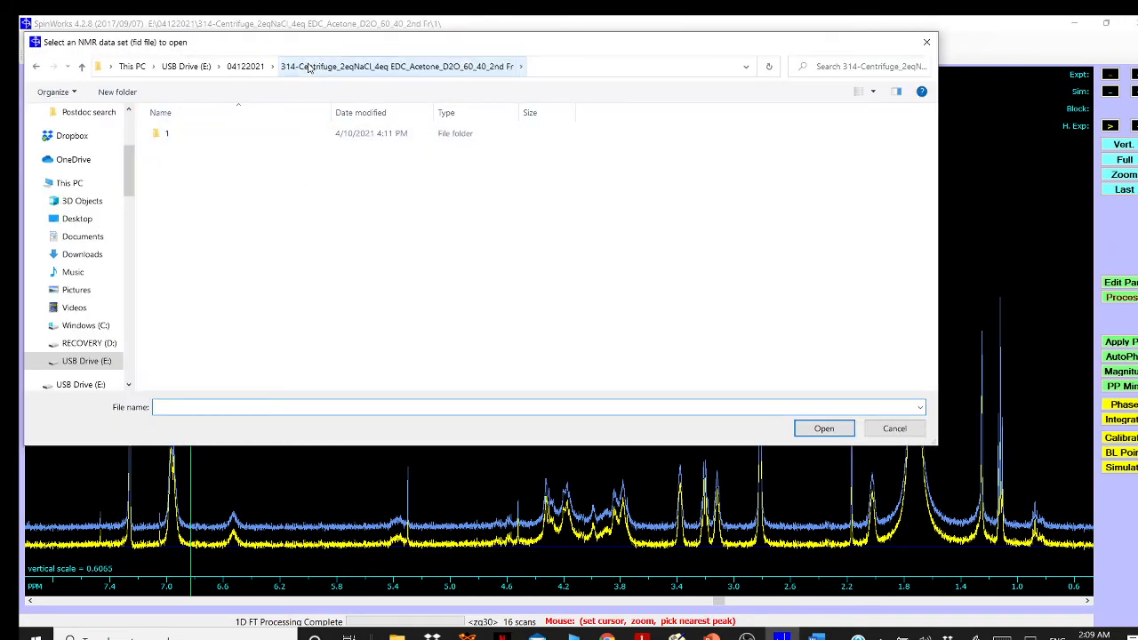
{"action": "left_click", "coordinate": [257, 67]}
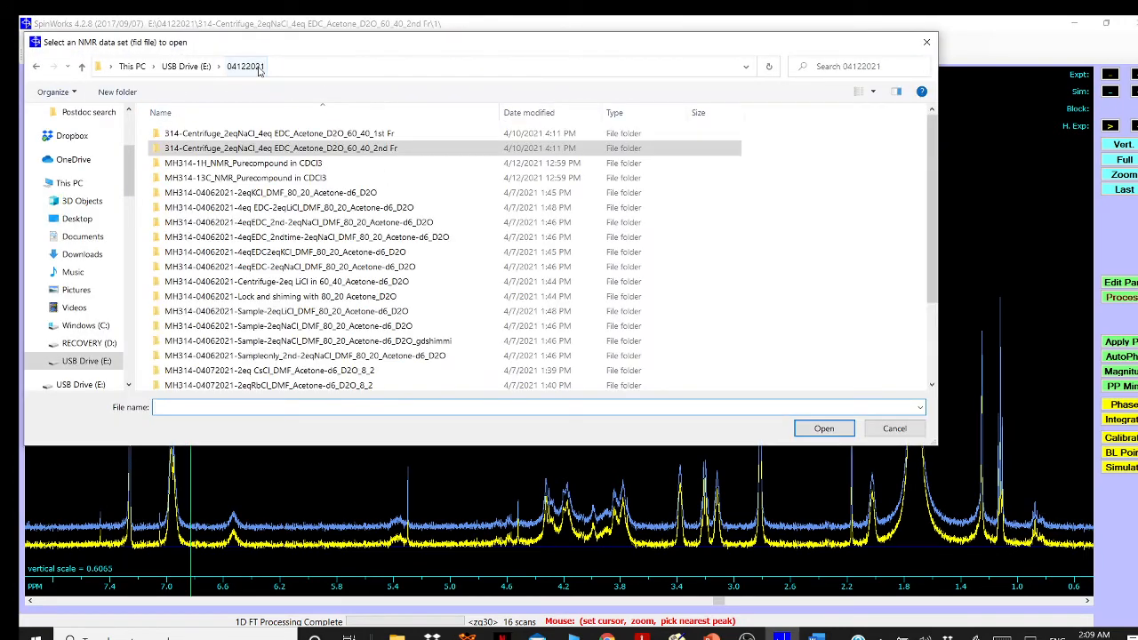
{"action": "double_click", "coordinate": [259, 168]}
{"action": "left_click", "coordinate": [199, 136]}
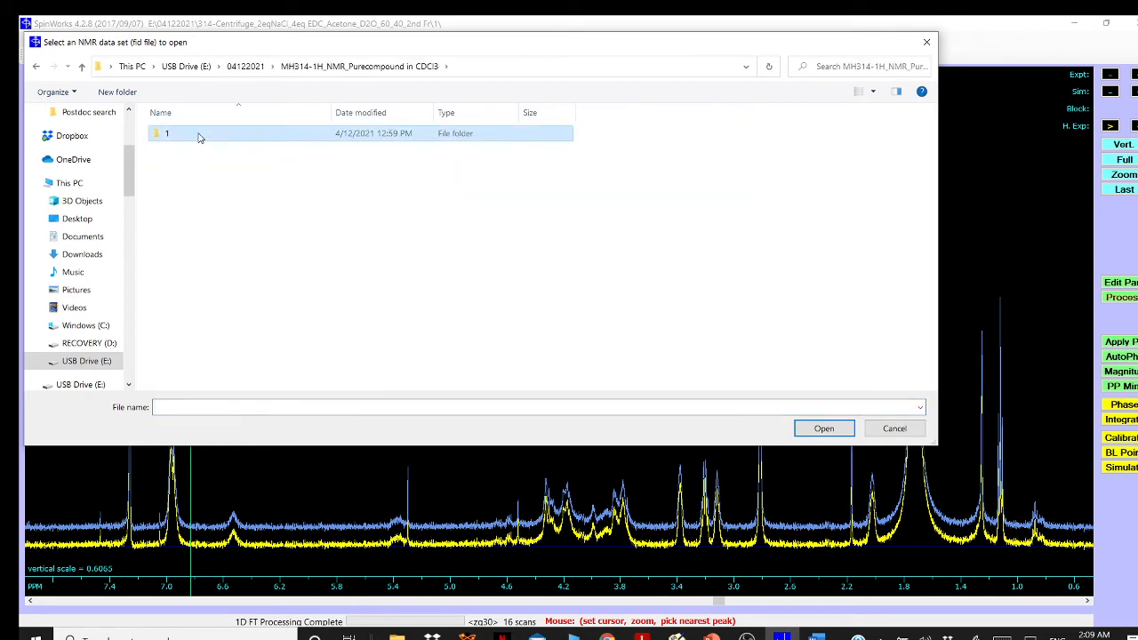
{"action": "double_click", "coordinate": [199, 136]}
{"action": "double_click", "coordinate": [178, 192]}
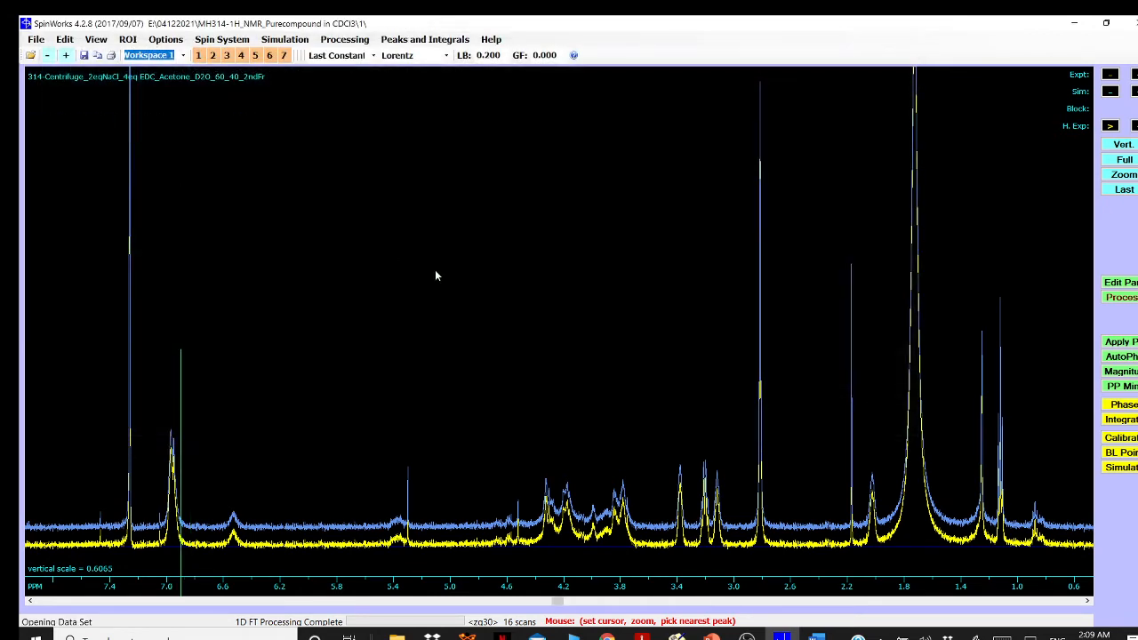
{"action": "left_click", "coordinate": [345, 39]}
{"action": "left_click", "coordinate": [356, 52]}
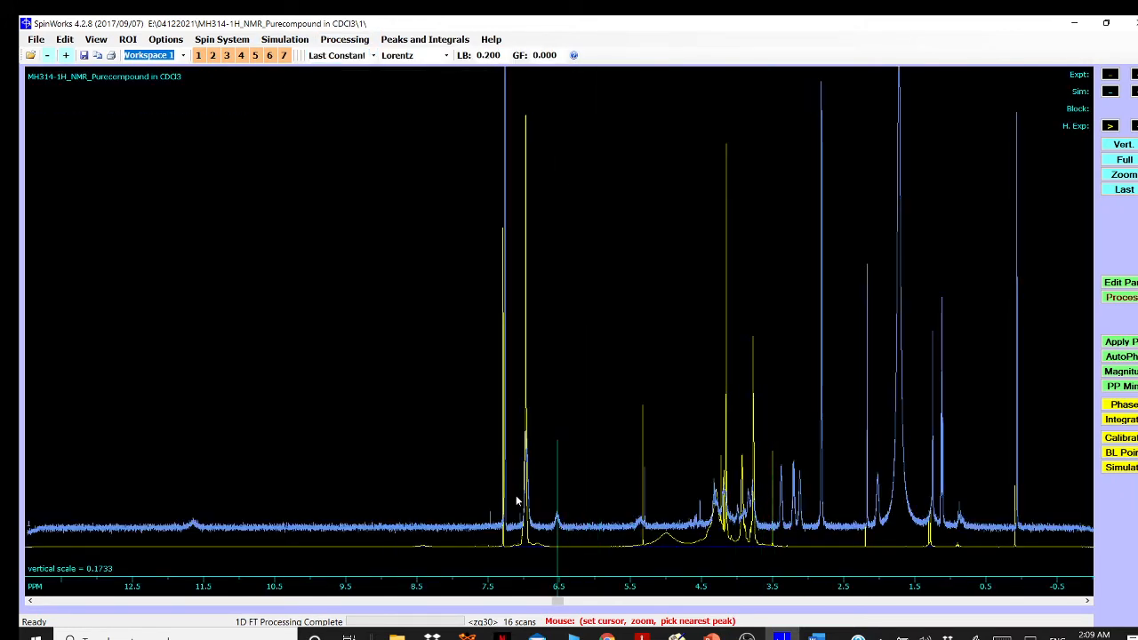
Calibrate the new spectrum by referencing its solvent peak near 7.29 ppm to 7.26 ppm
{"action": "left_click_drag", "start_coordinate": [478, 497], "coordinate": [645, 504]}
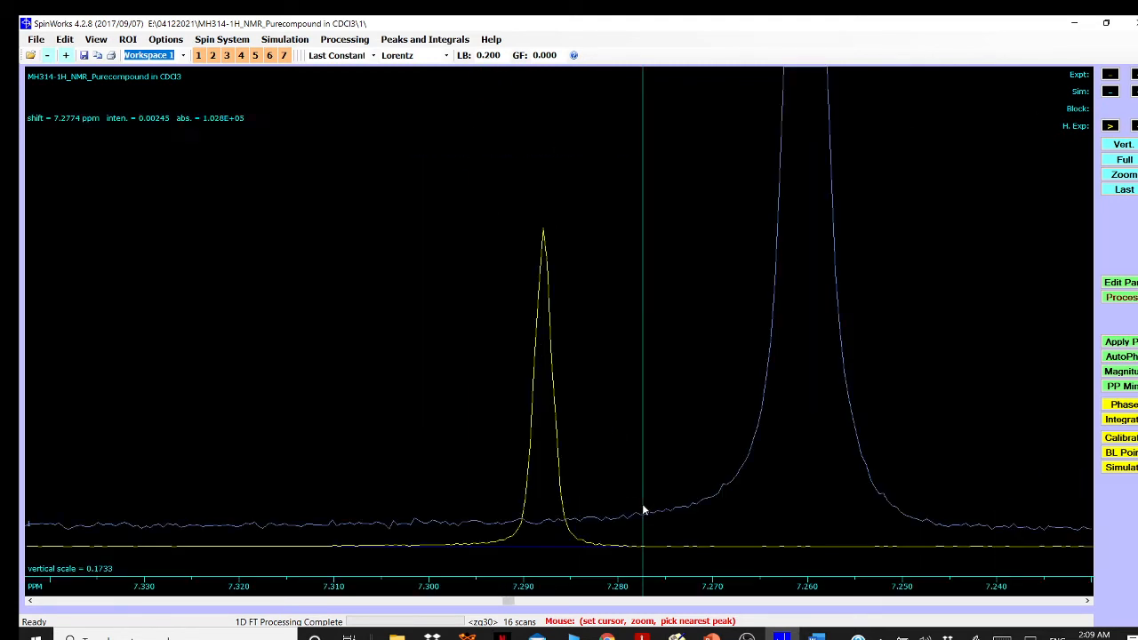
{"action": "left_click", "coordinate": [543, 438]}
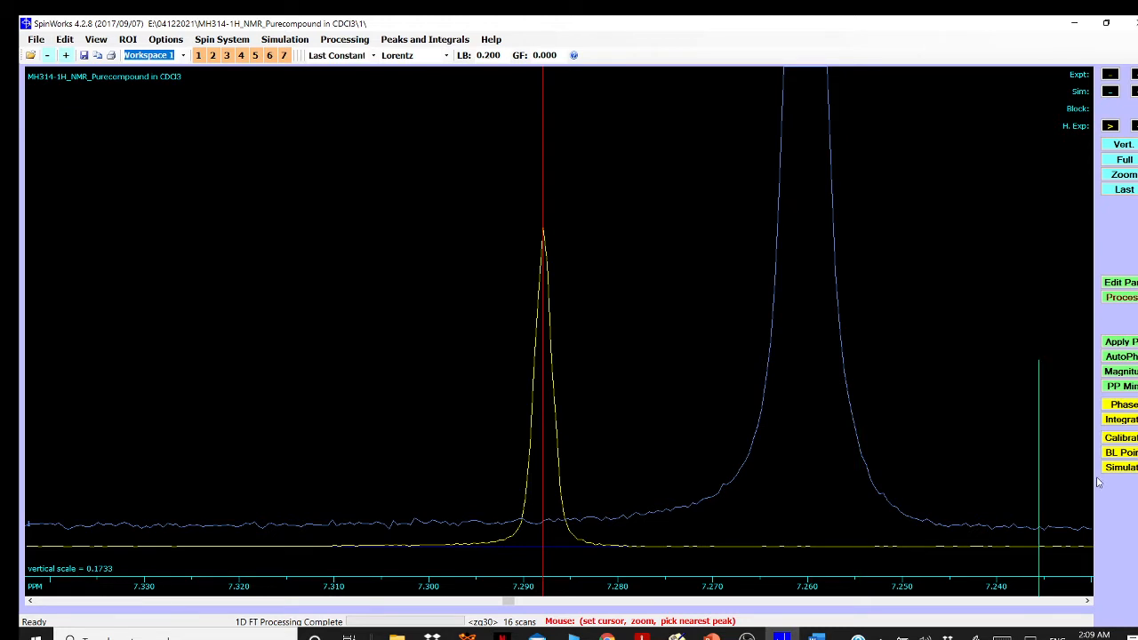
{"action": "left_click", "coordinate": [1121, 440]}
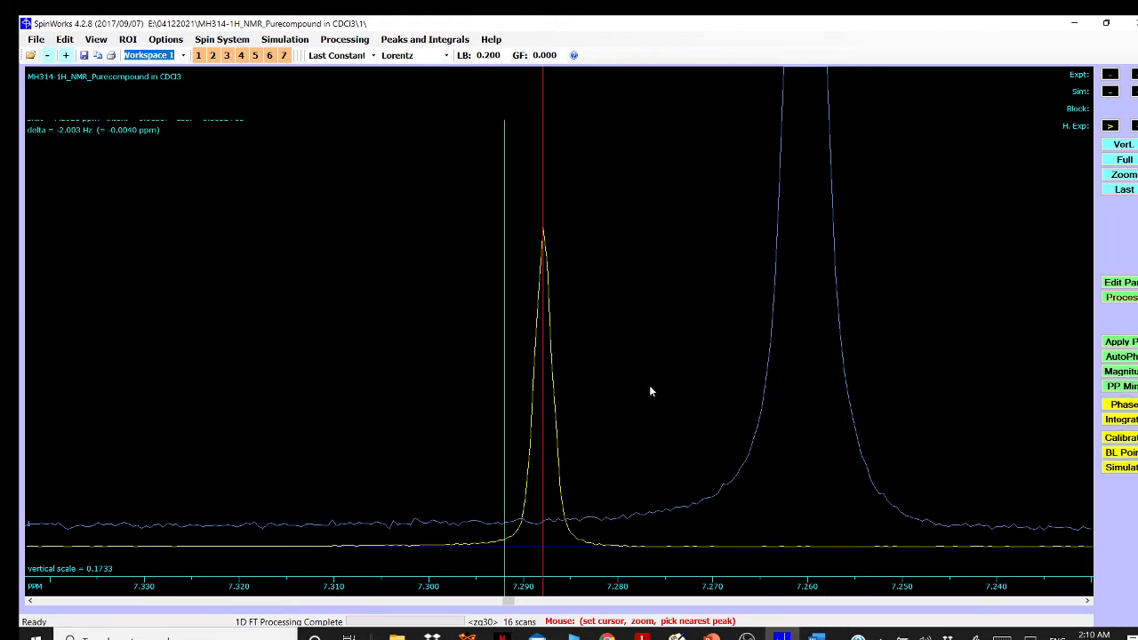
{"action": "left_click", "coordinate": [1125, 438]}
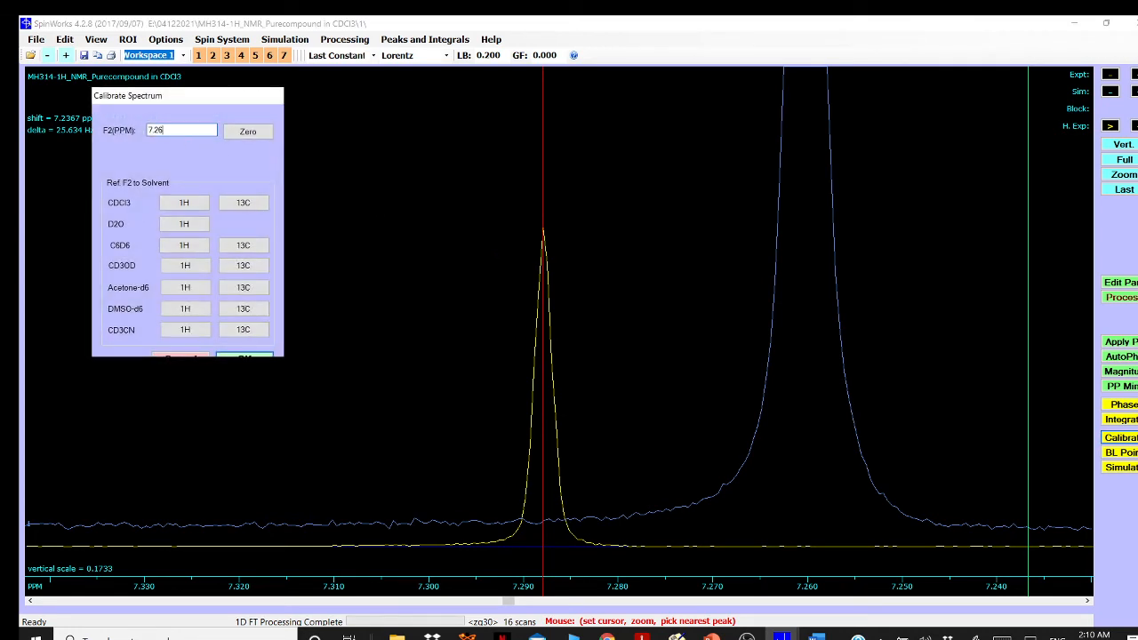
{"action": "left_click", "coordinate": [247, 357]}
{"action": "left_click", "coordinate": [796, 356]}
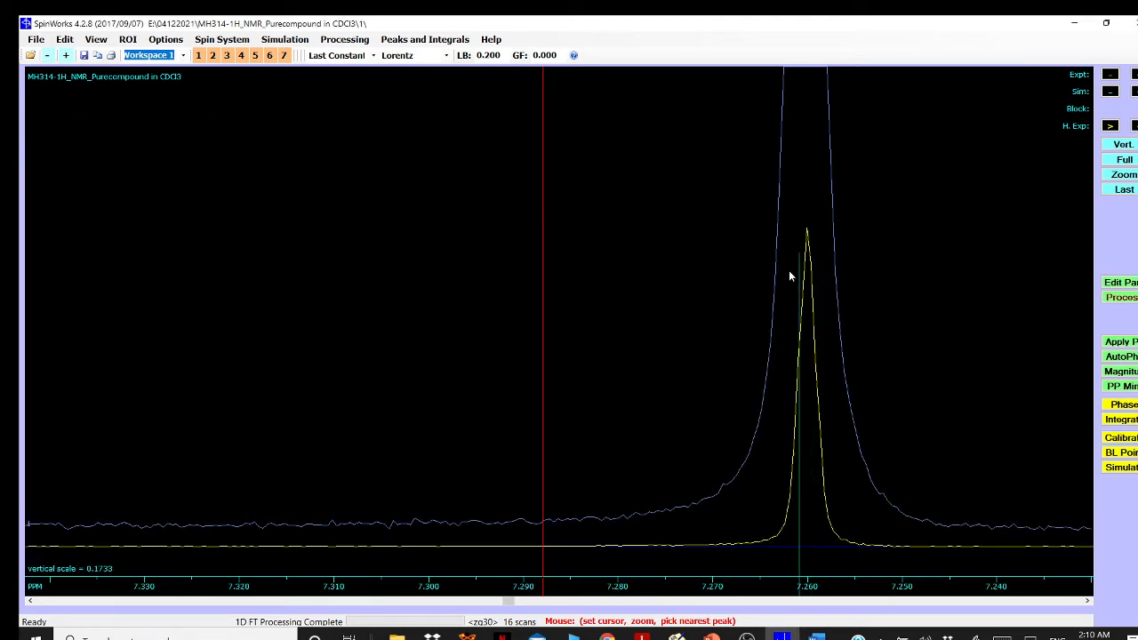
Examine the stacked trace properties, including the offsets, vertical scaling and labeling options
{"action": "left_click", "coordinate": [1122, 160]}
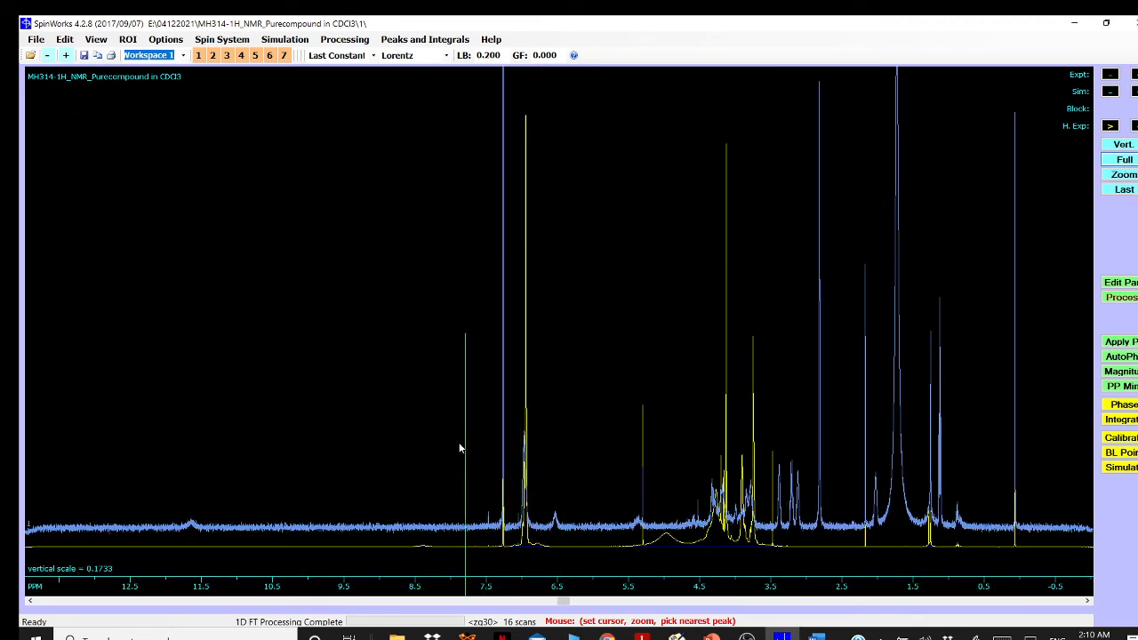
{"action": "left_click_drag", "start_coordinate": [459, 448], "coordinate": [1049, 454]}
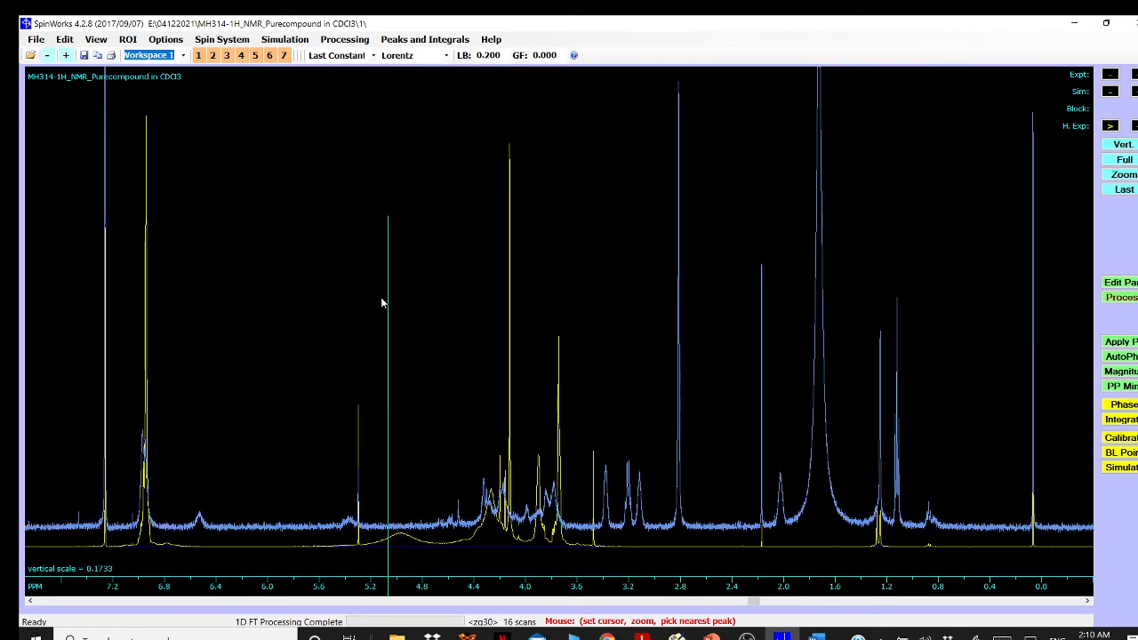
{"action": "left_click", "coordinate": [95, 41]}
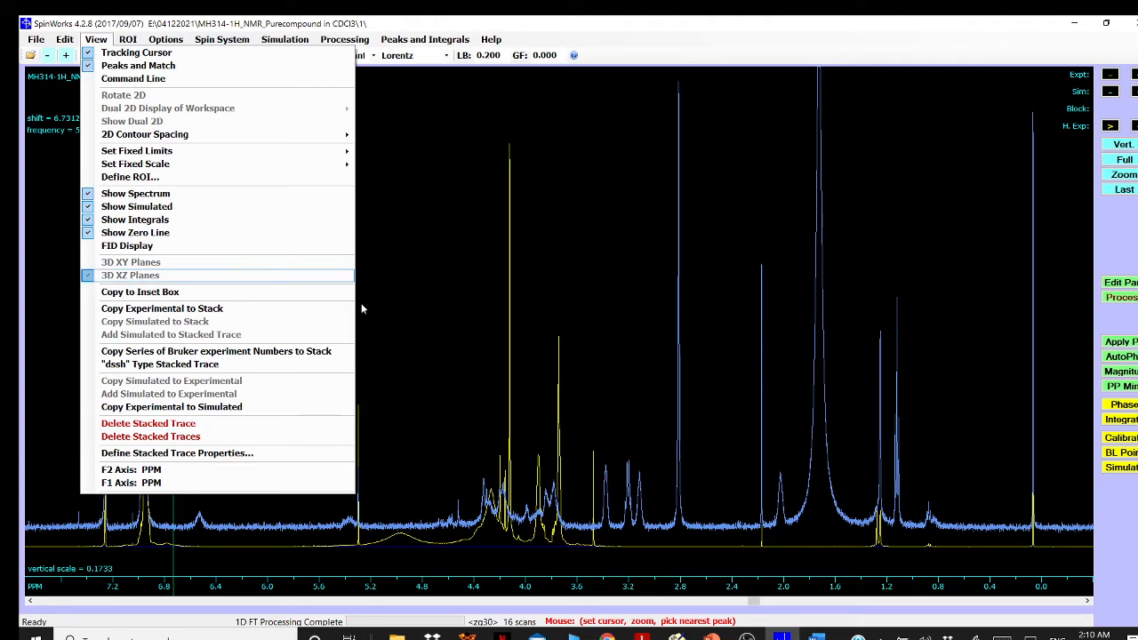
{"action": "left_click", "coordinate": [239, 454]}
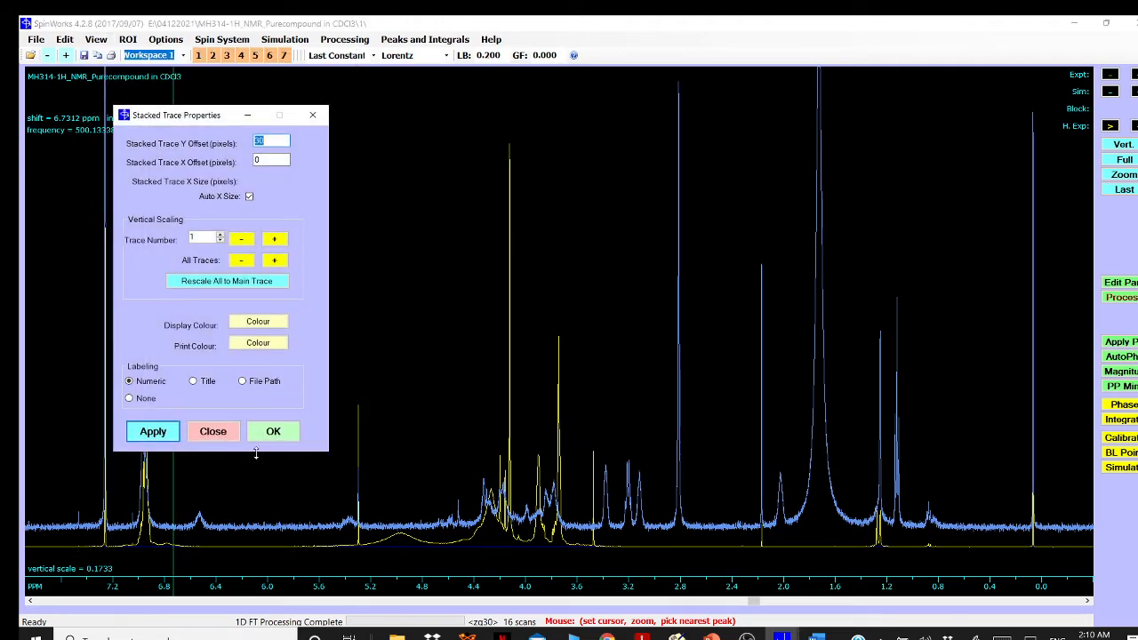
{"action": "left_click", "coordinate": [213, 431]}
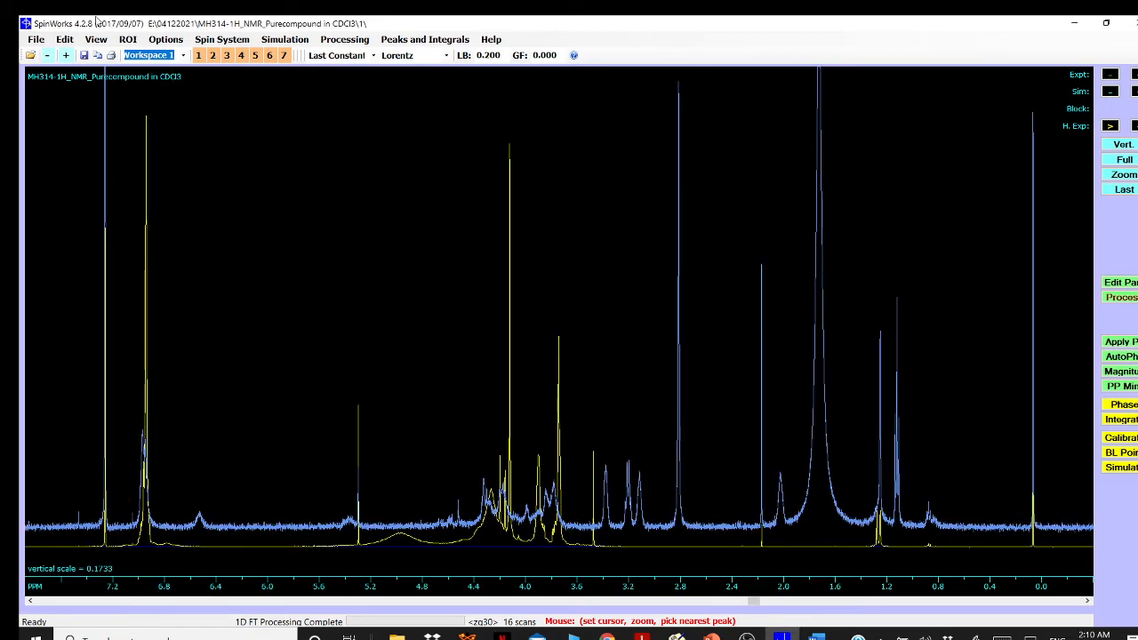
{"action": "left_click", "coordinate": [93, 44]}
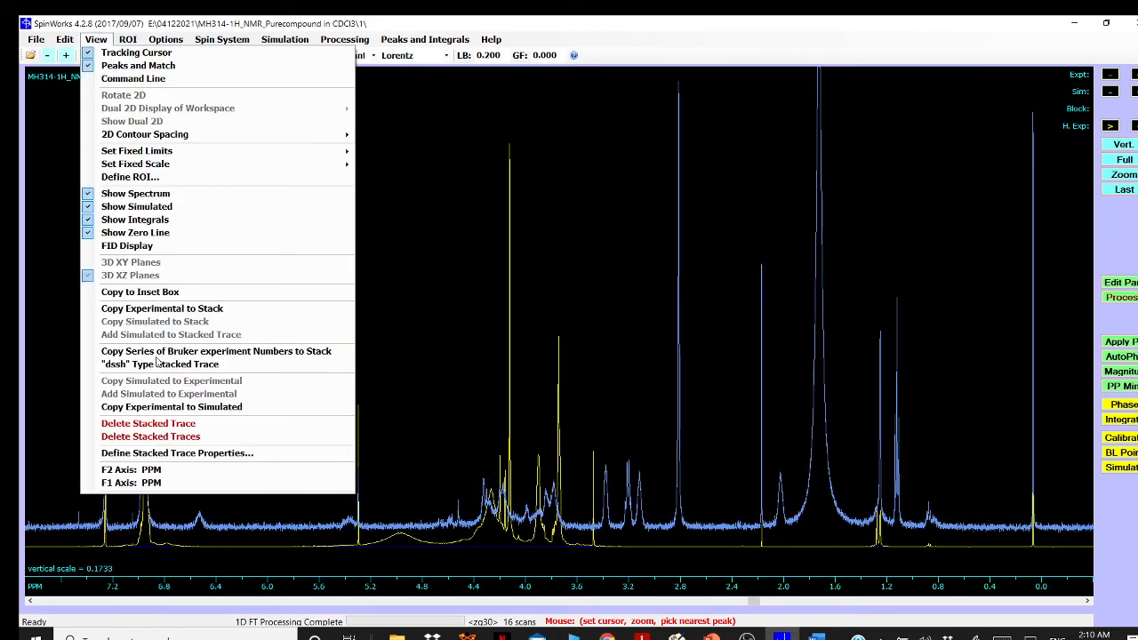
Separate the stacked trace from the main spectrum by applying a Y offset of 200 pixels and finally 300 pixels
{"action": "left_click", "coordinate": [234, 455]}
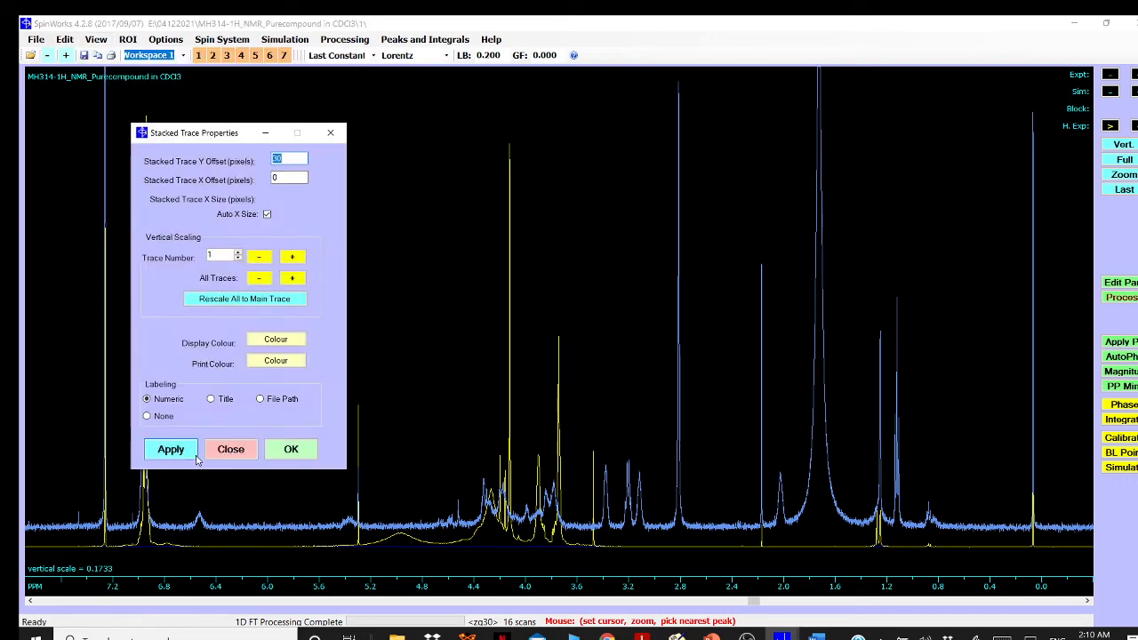
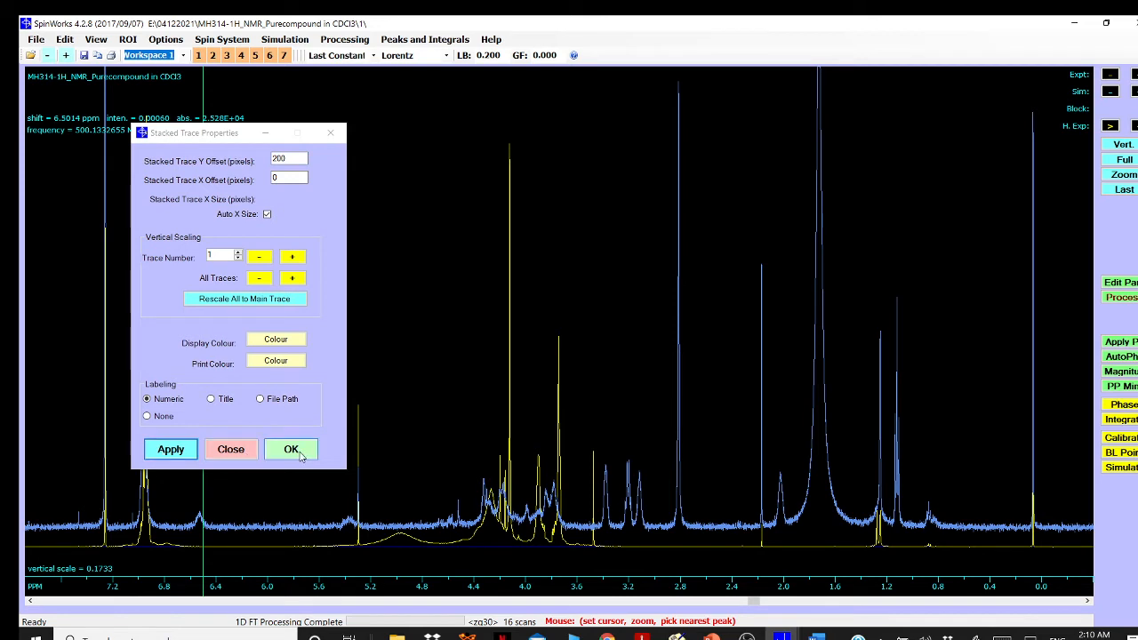
{"action": "left_click", "coordinate": [171, 450]}
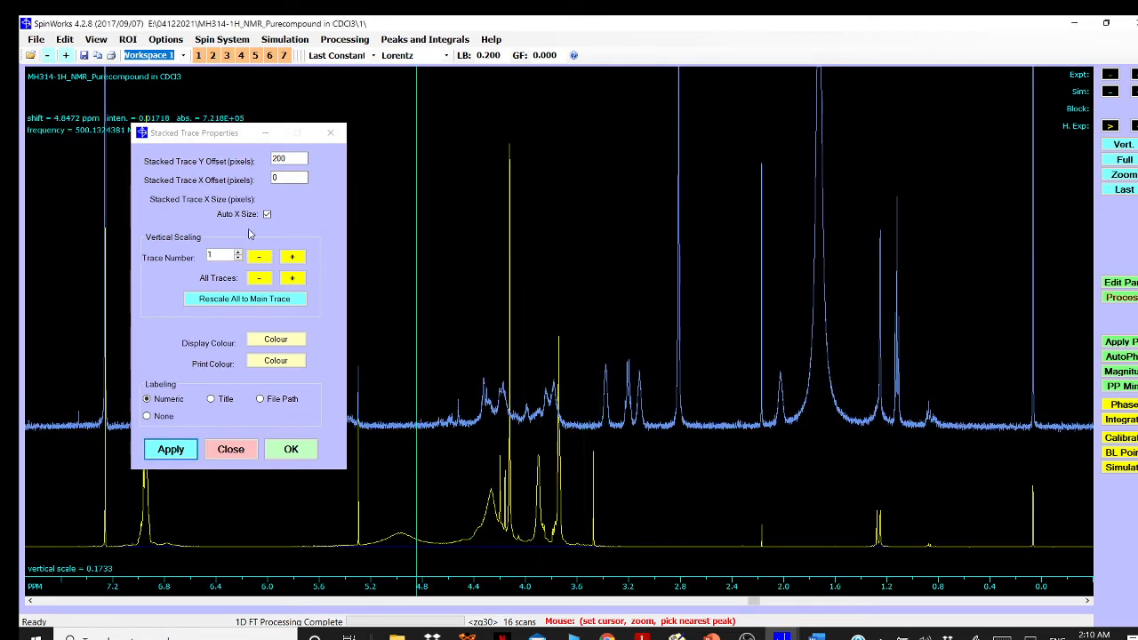
{"action": "left_click_drag", "start_coordinate": [294, 156], "coordinate": [224, 158]}
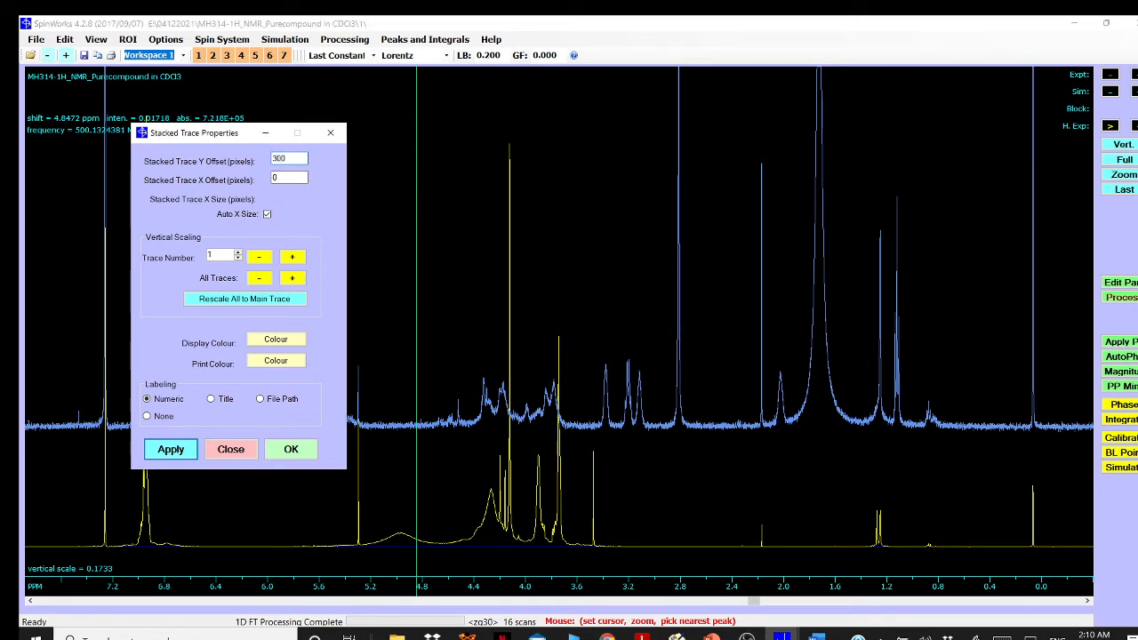
{"action": "left_click", "coordinate": [169, 450]}
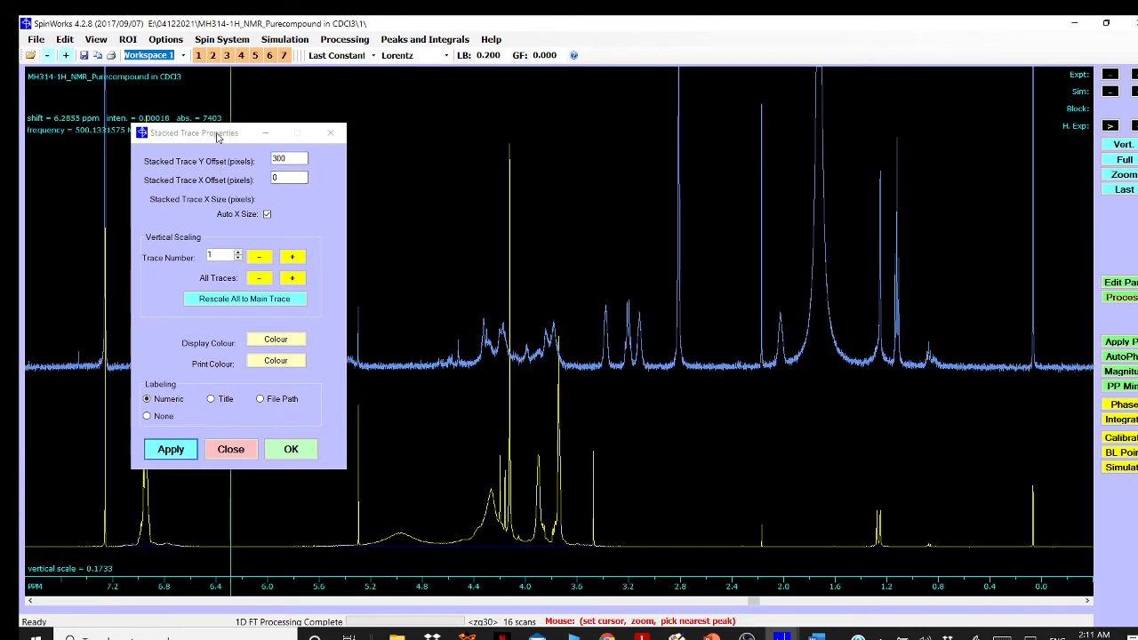
Move the stacked trace properties clear of the spectra and confirm red as the stacked trace's print colour
{"action": "left_click_drag", "start_coordinate": [218, 137], "coordinate": [729, 171]}
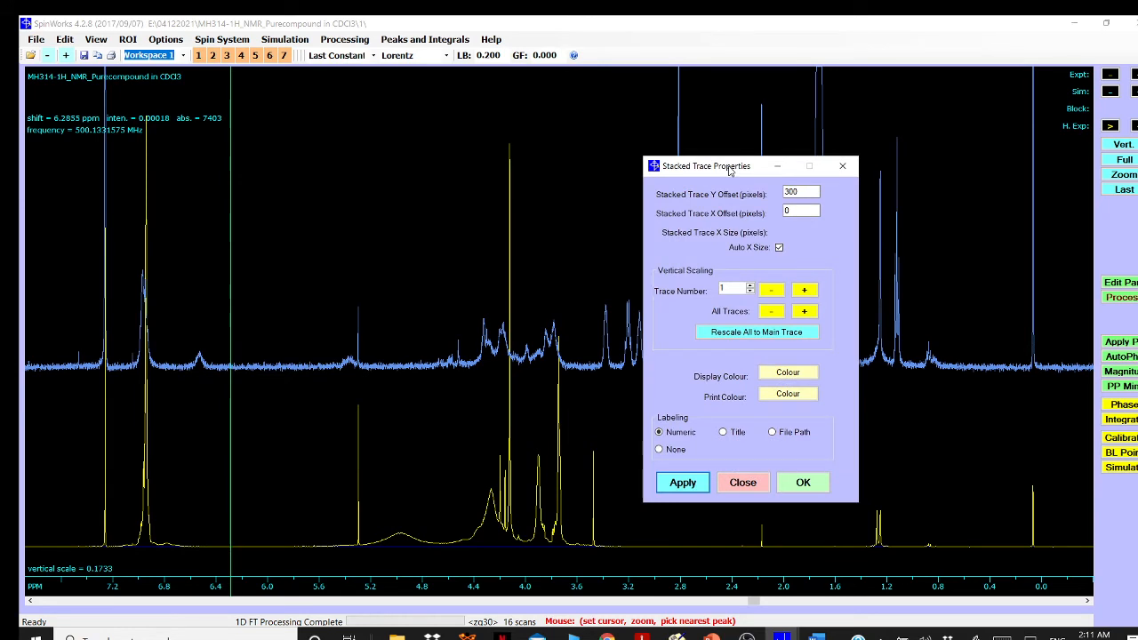
{"action": "left_click", "coordinate": [422, 375]}
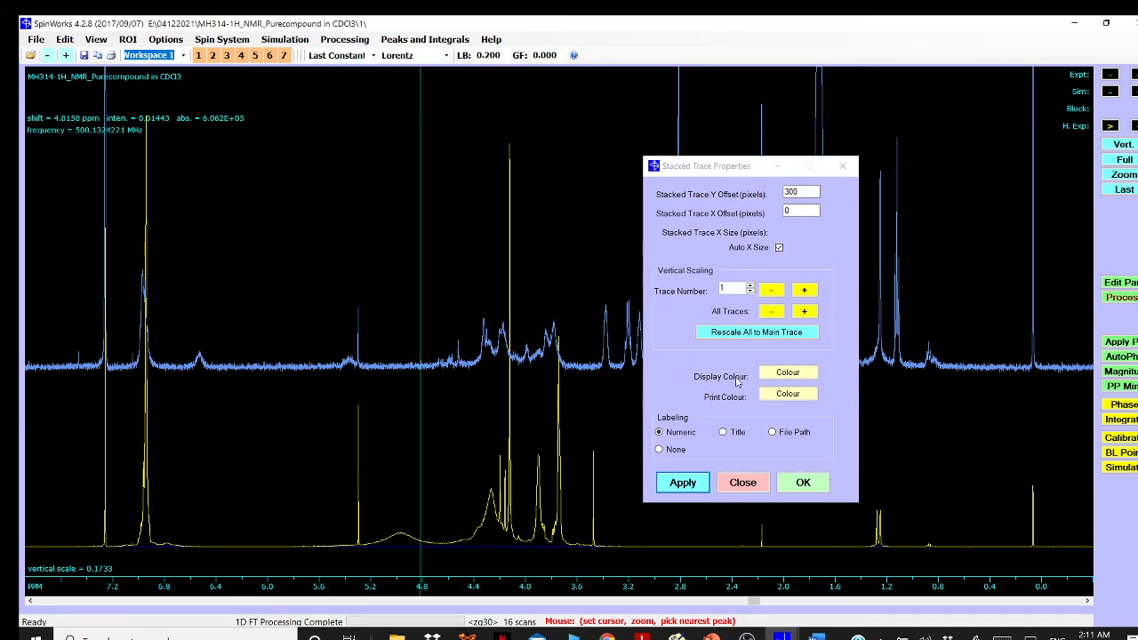
{"action": "left_click", "coordinate": [782, 396]}
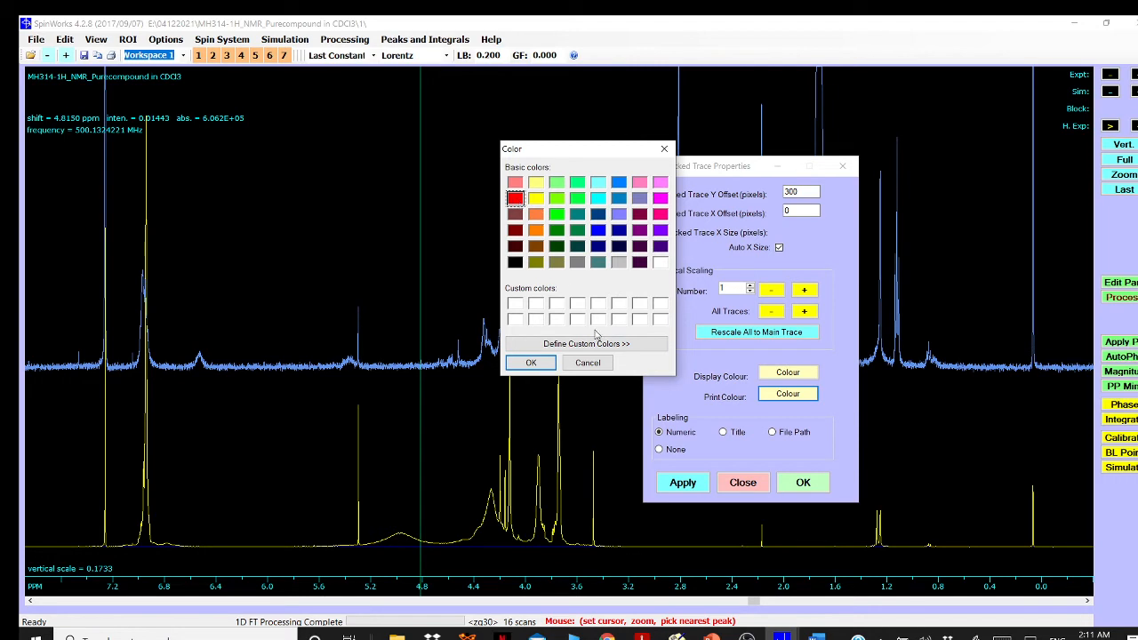
{"action": "left_click", "coordinate": [531, 363]}
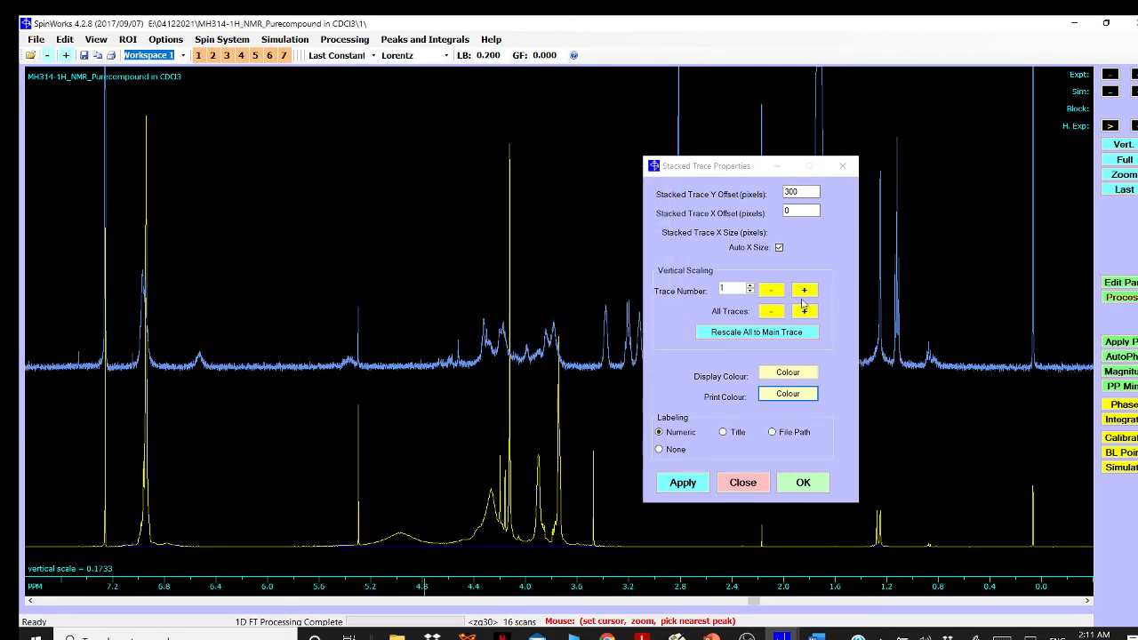
{"action": "left_click", "coordinate": [487, 374]}
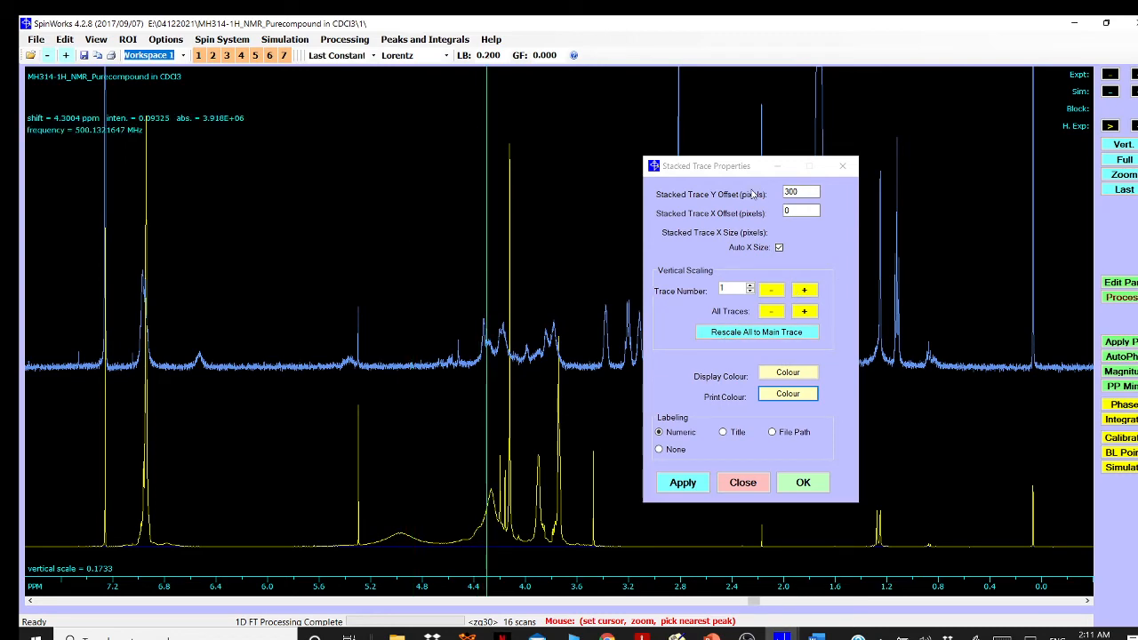
Enlarge the vertical scaling of stacked trace 1, reduce it again to a moderate height, and apply the properties
{"action": "mouse_move", "coordinate": [734, 169]}
{"action": "left_mouse_down"}
{"action": "mouse_move", "coordinate": [915, 176]}
{"action": "mouse_move", "coordinate": [769, 292]}
{"action": "mouse_move", "coordinate": [835, 195]}
{"action": "left_mouse_up"}
{"action": "left_click", "coordinate": [906, 319]}
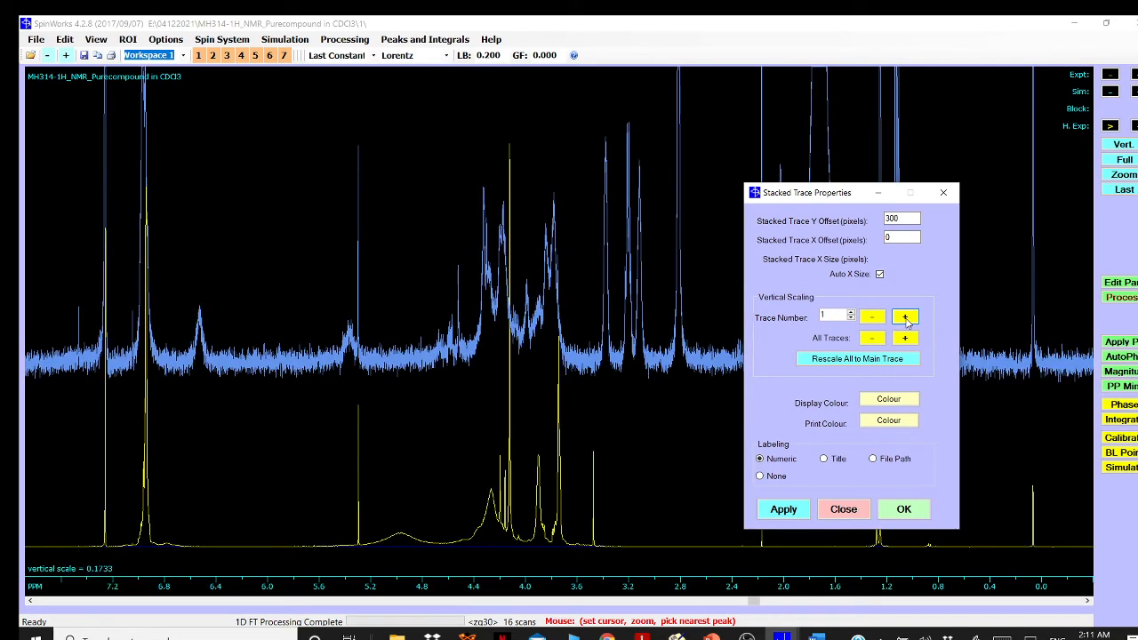
{"action": "left_click", "coordinate": [871, 317]}
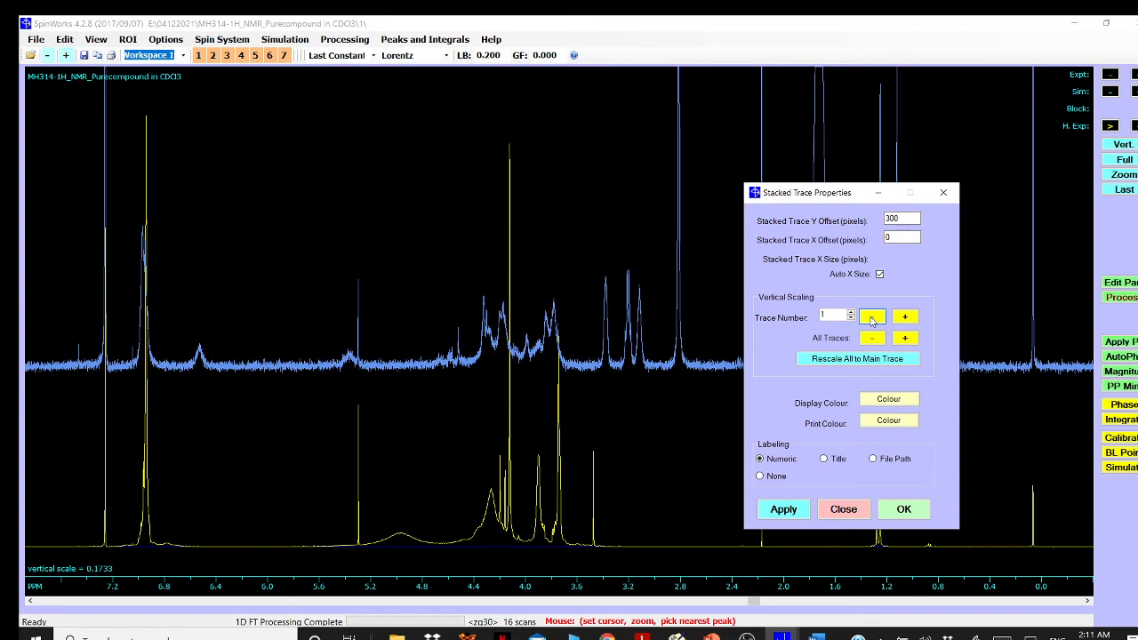
{"action": "left_click", "coordinate": [781, 511]}
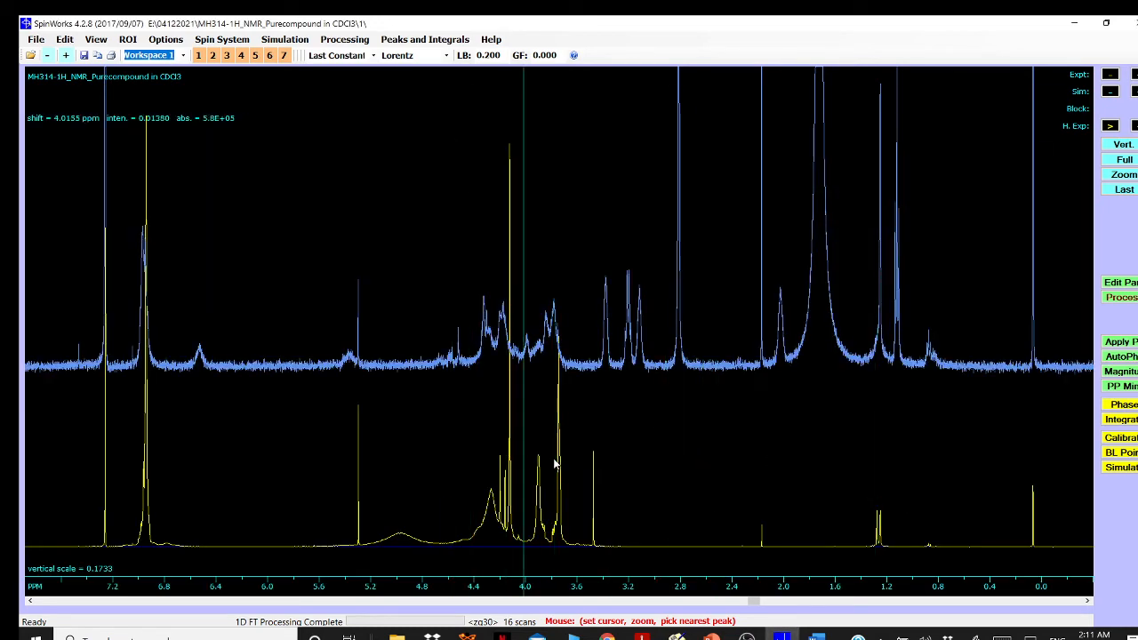
Reduce the main spectrum's vertical scale to about 0.13 so its peaks overlap the stacked trace less
{"action": "left_click", "coordinate": [551, 469]}
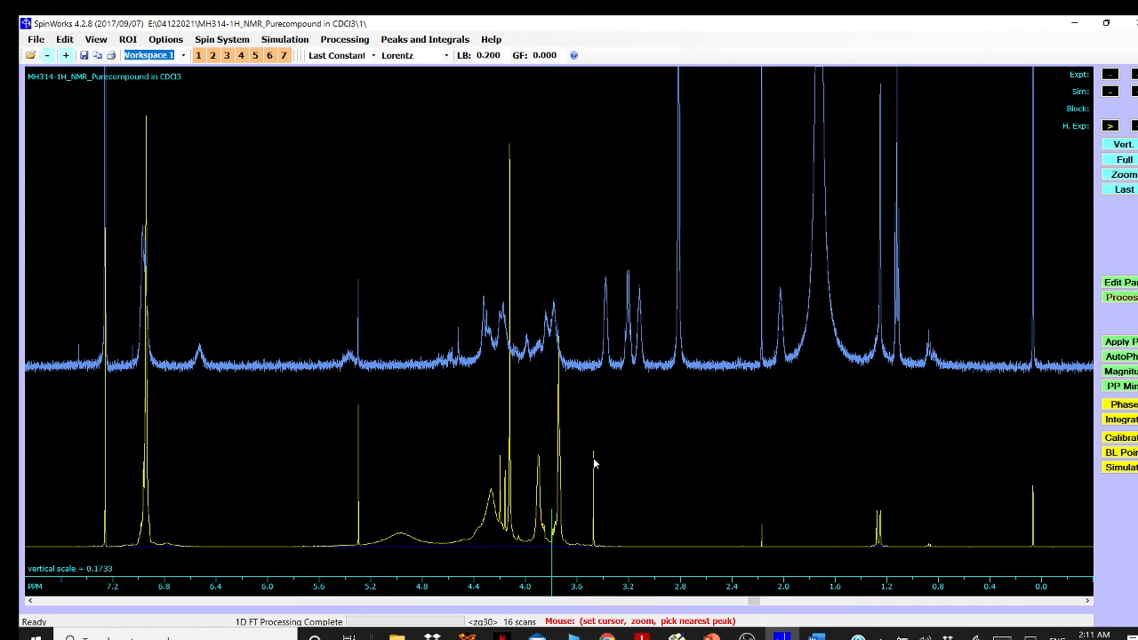
{"action": "scroll", "coordinate": [669, 447], "scroll_direction": "down", "scroll_amount": 4}
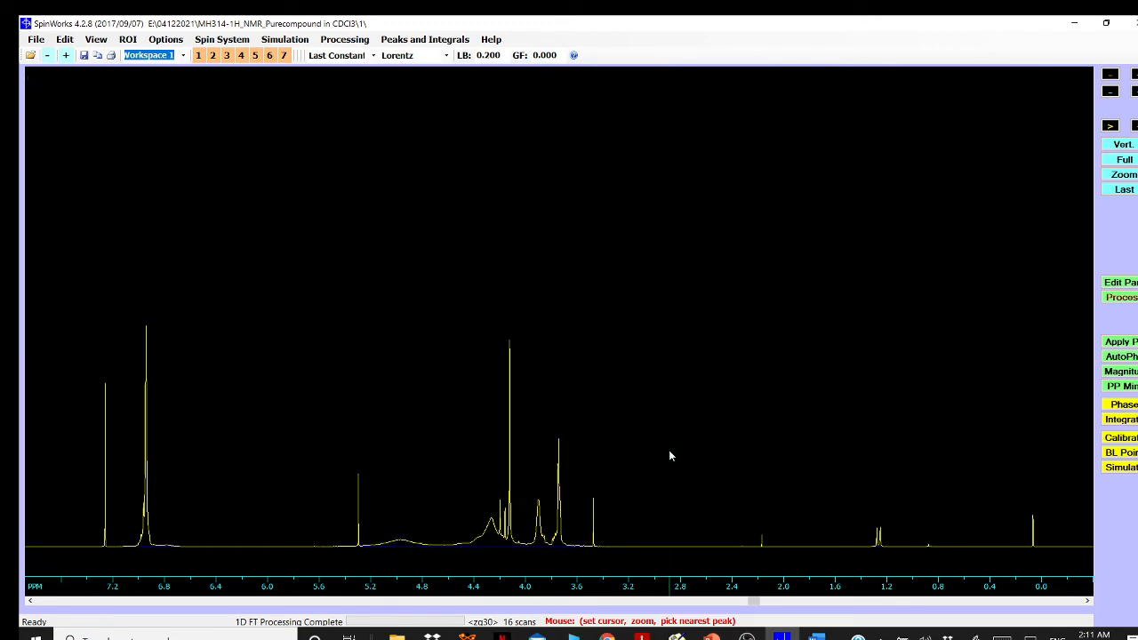
{"action": "scroll", "coordinate": [669, 456], "scroll_direction": "up", "scroll_amount": 2}
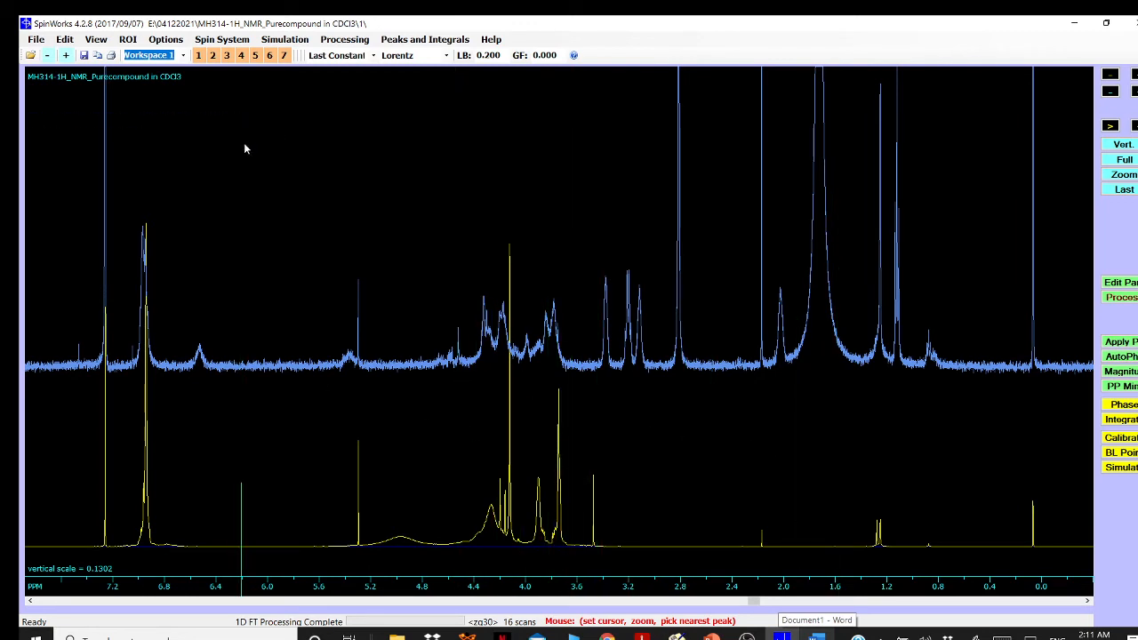
Copy the current experimental 1H spectrum to the stack as a second trace
{"action": "left_click", "coordinate": [96, 40]}
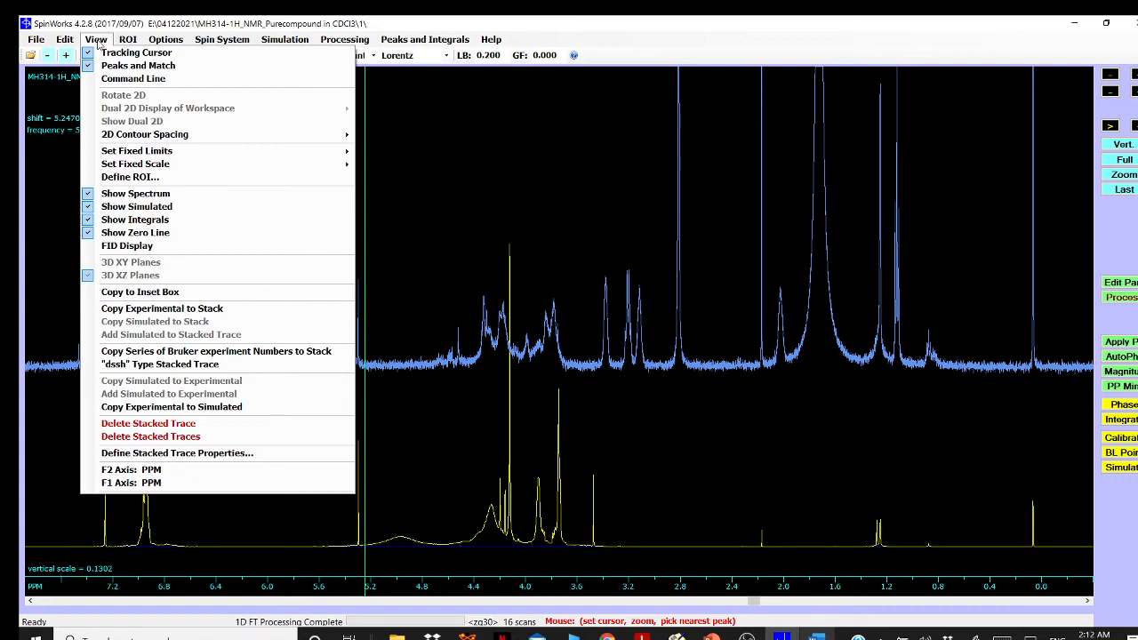
{"action": "left_click", "coordinate": [174, 311]}
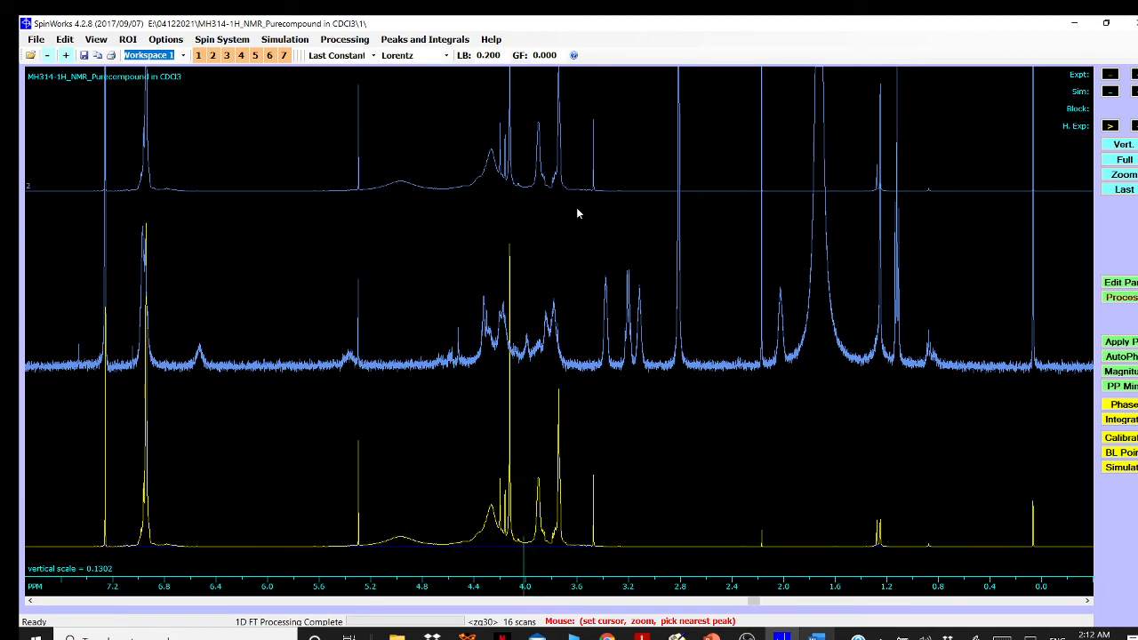
{"action": "left_click", "coordinate": [31, 190]}
{"action": "left_click", "coordinate": [38, 200]}
{"action": "left_click", "coordinate": [32, 188]}
Open the fid of experiment 1 in MH314-13C_NMR_Purecompound in CDCl3 from folder 04122021 and process it
{"action": "left_click", "coordinate": [36, 40]}
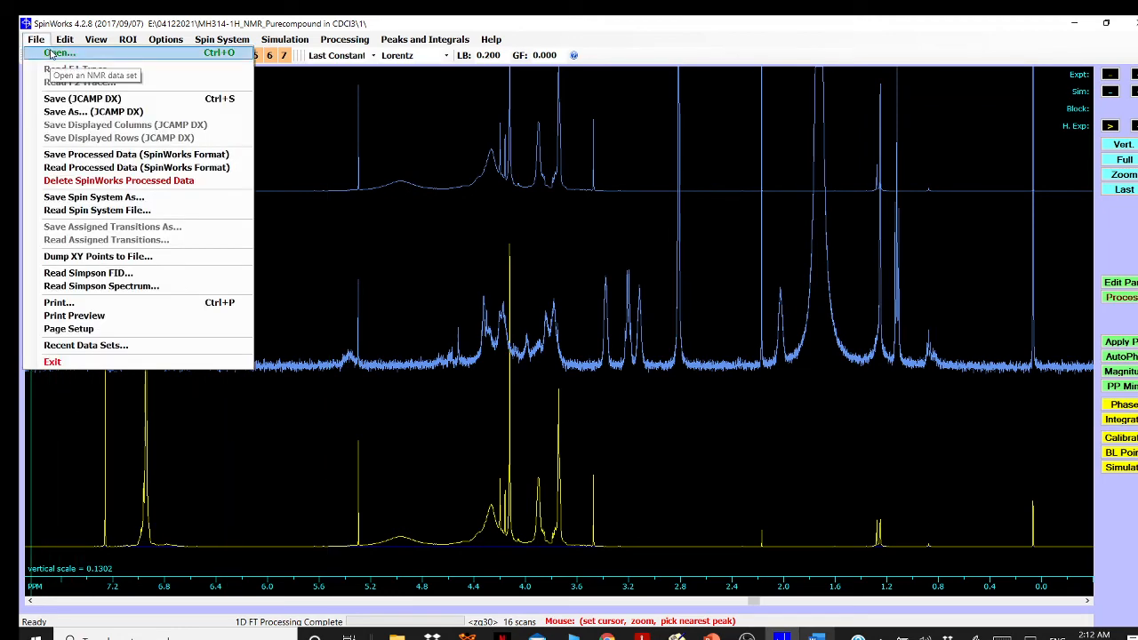
{"action": "left_click", "coordinate": [54, 55]}
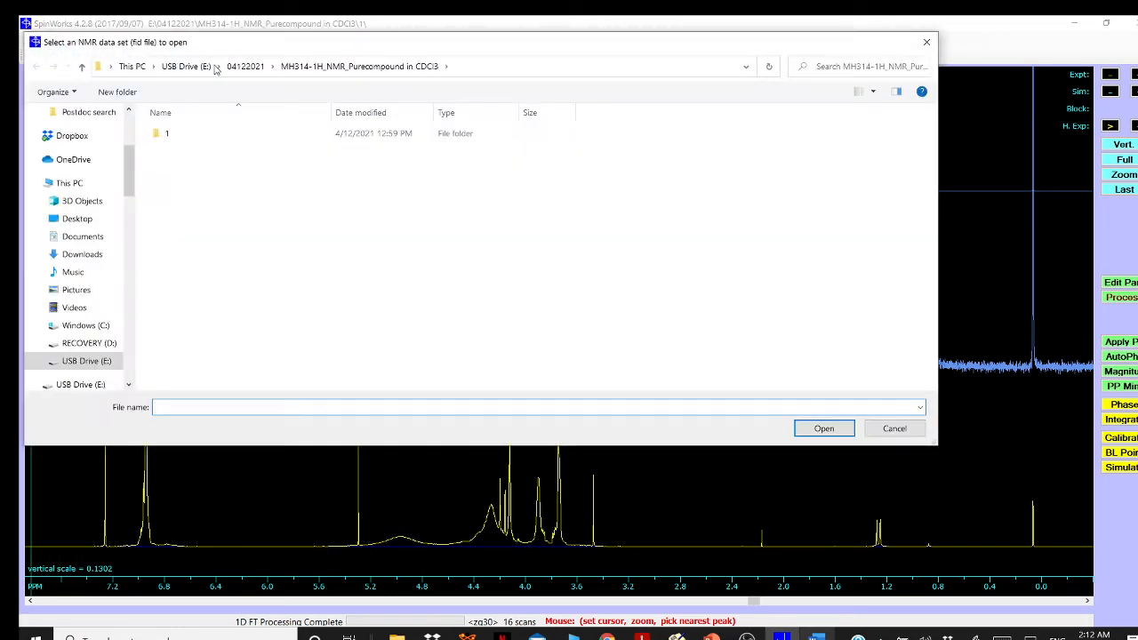
{"action": "left_click", "coordinate": [245, 66]}
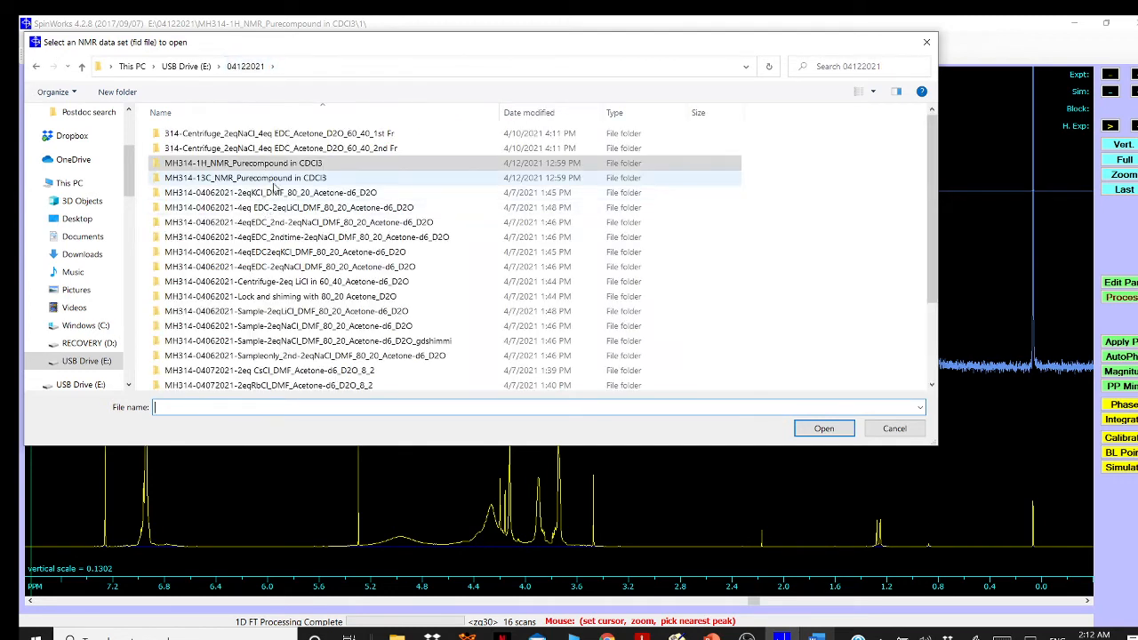
{"action": "double_click", "coordinate": [286, 182]}
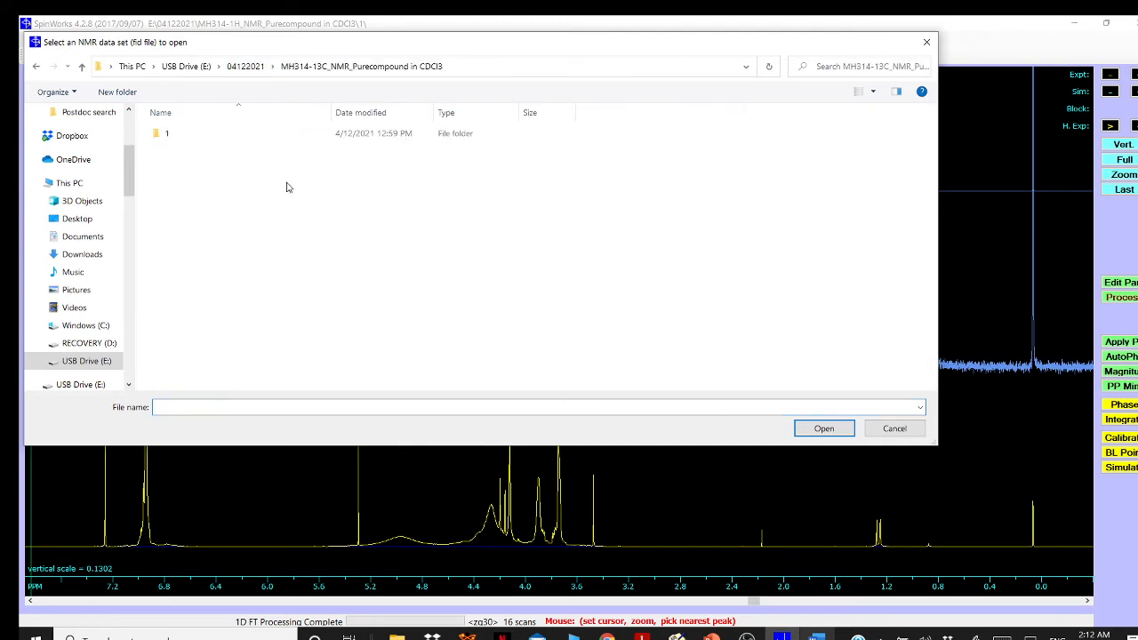
{"action": "double_click", "coordinate": [177, 135]}
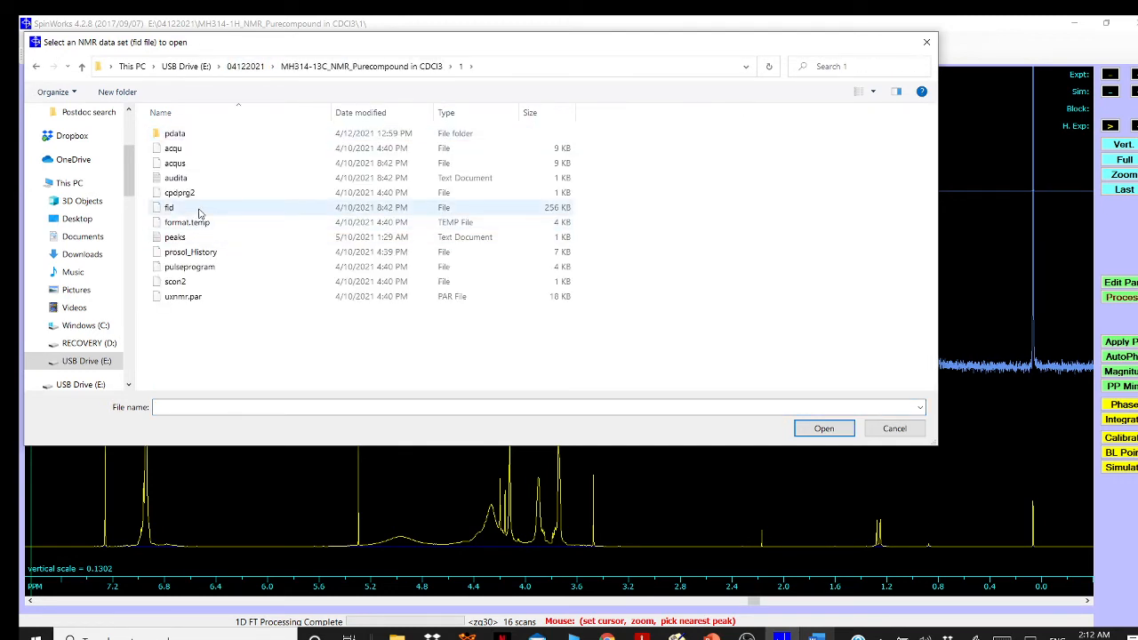
{"action": "double_click", "coordinate": [199, 209]}
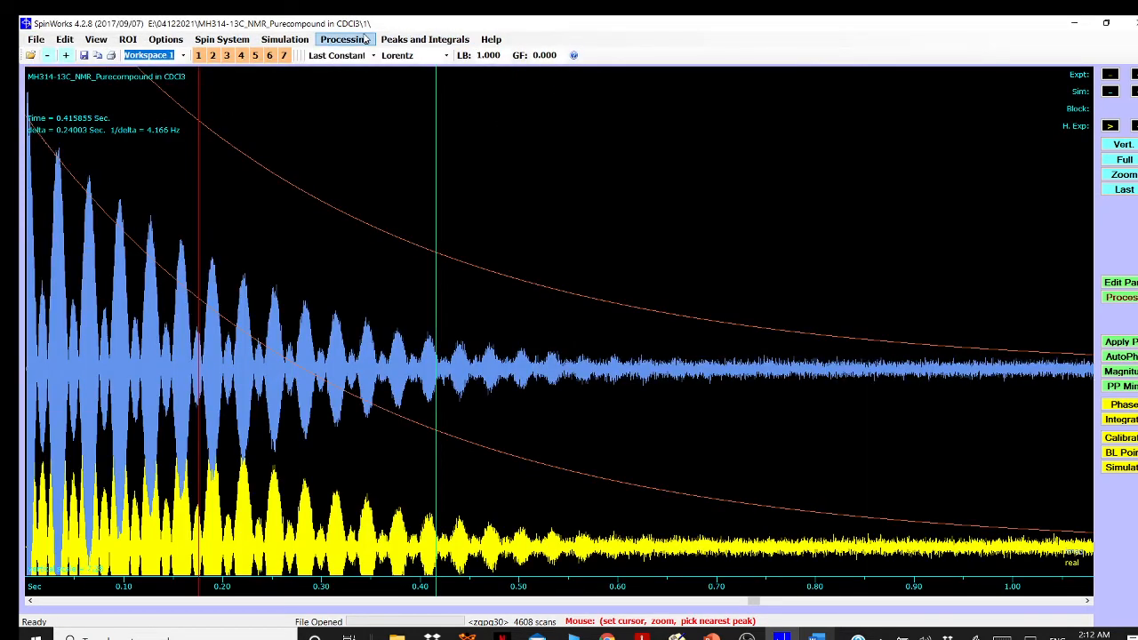
{"action": "left_click", "coordinate": [331, 39]}
{"action": "left_click", "coordinate": [347, 53]}
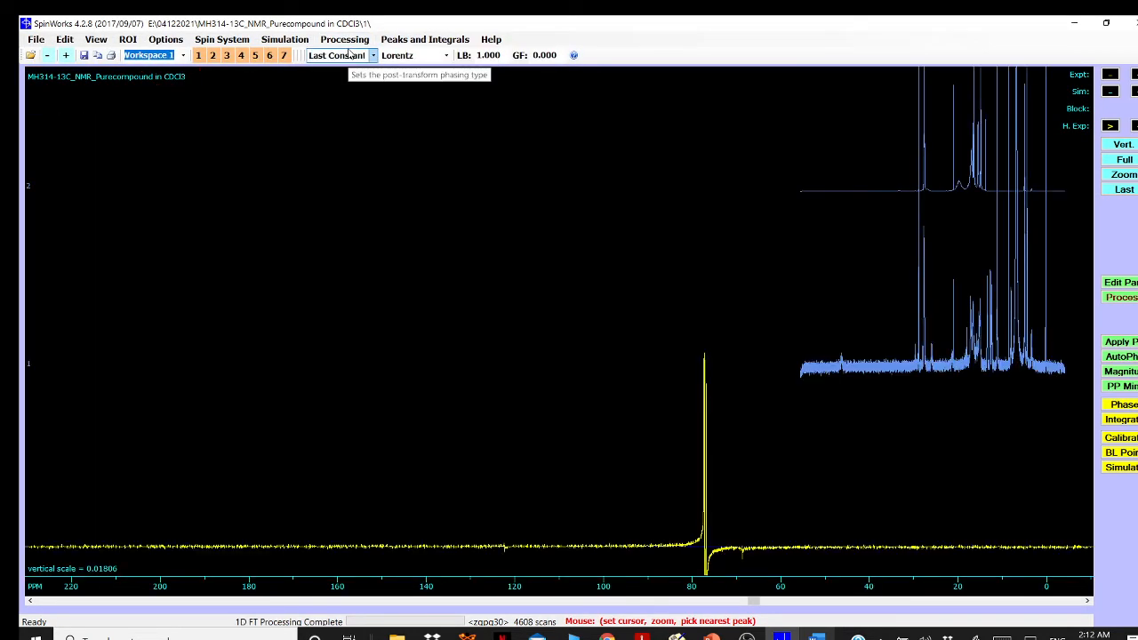
{"action": "left_click", "coordinate": [36, 39]}
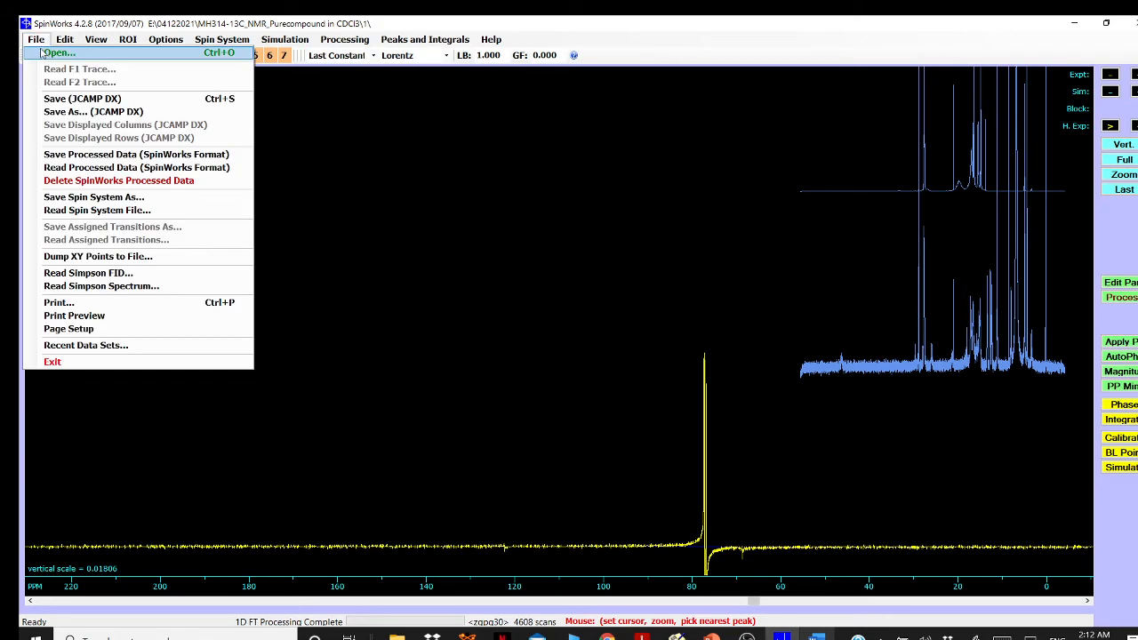
{"action": "left_click", "coordinate": [40, 50]}
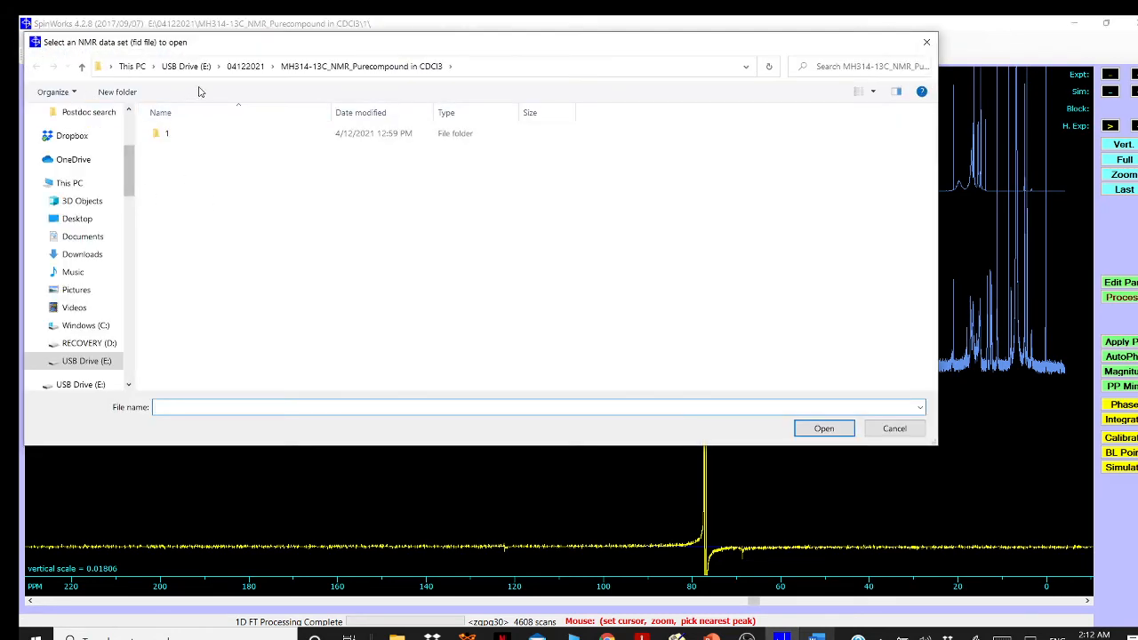
{"action": "left_click", "coordinate": [245, 66]}
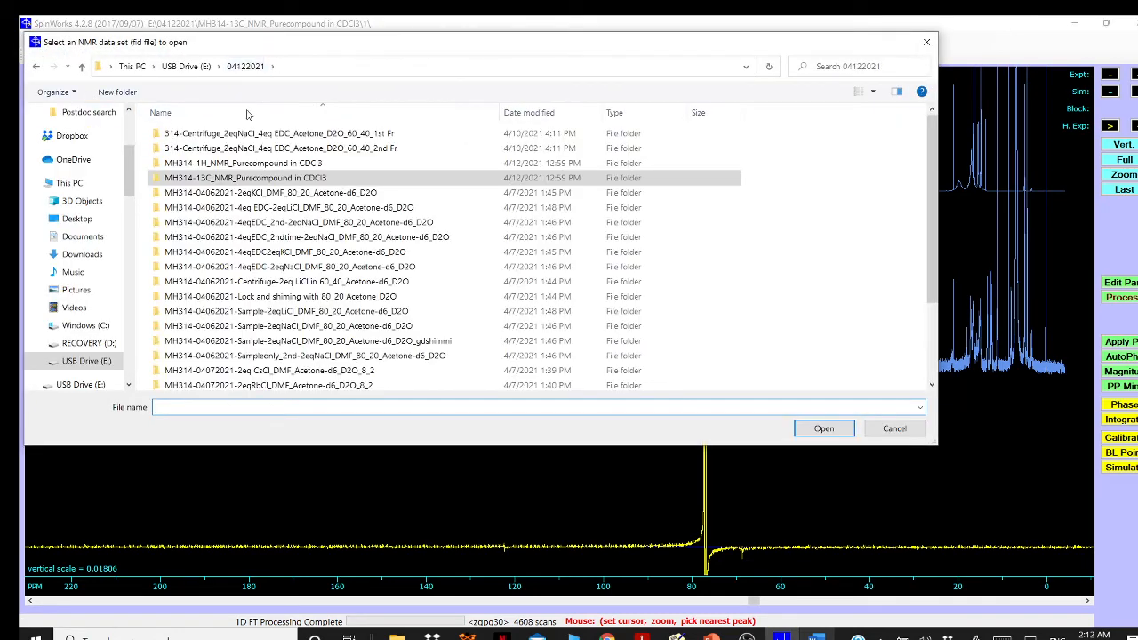
{"action": "double_click", "coordinate": [253, 192]}
{"action": "double_click", "coordinate": [205, 133]}
{"action": "double_click", "coordinate": [211, 192]}
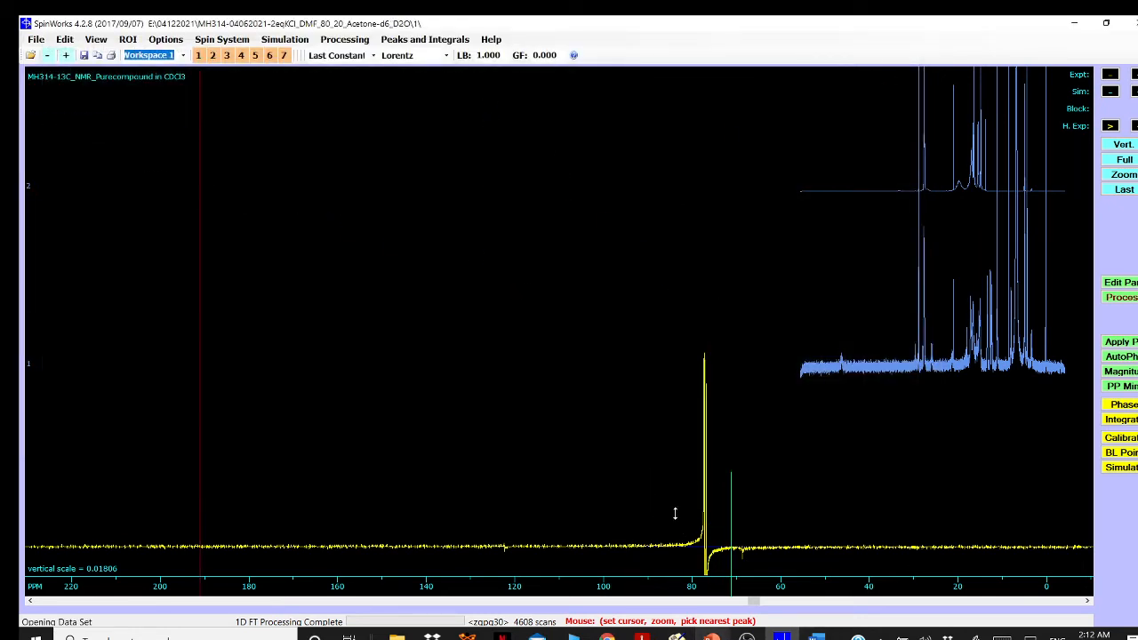
{"action": "left_click", "coordinate": [351, 40]}
{"action": "left_click", "coordinate": [356, 53]}
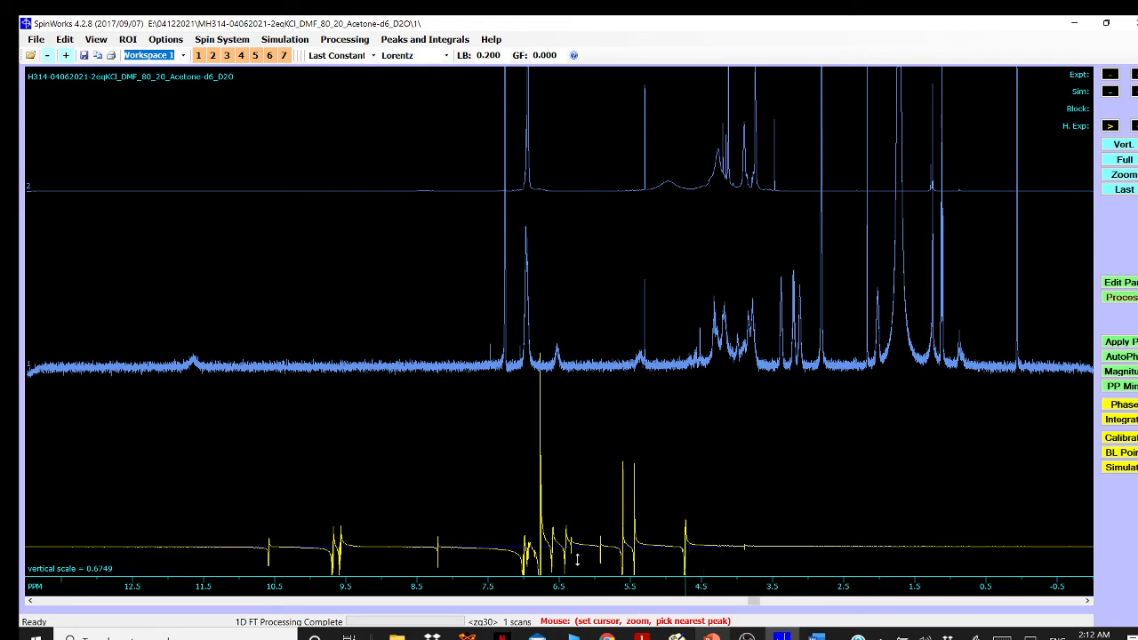
Phase the new spectrum interactively with a zero-order correction (ph0) of -117.0 and apply it
{"action": "left_click", "coordinate": [1122, 404]}
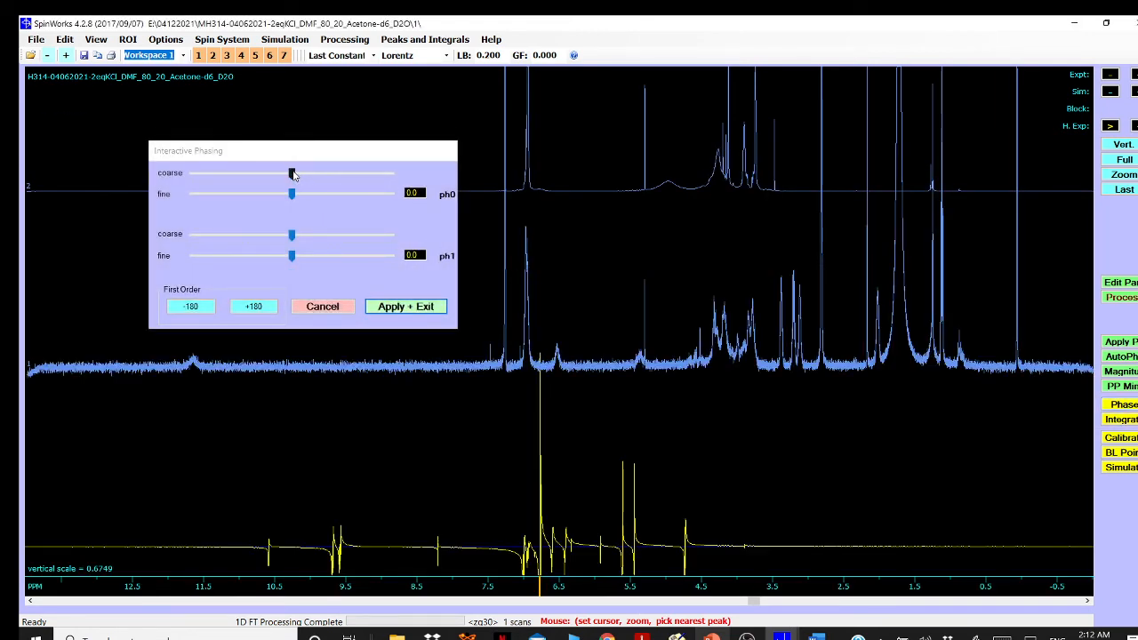
{"action": "left_click_drag", "start_coordinate": [294, 174], "coordinate": [229, 163]}
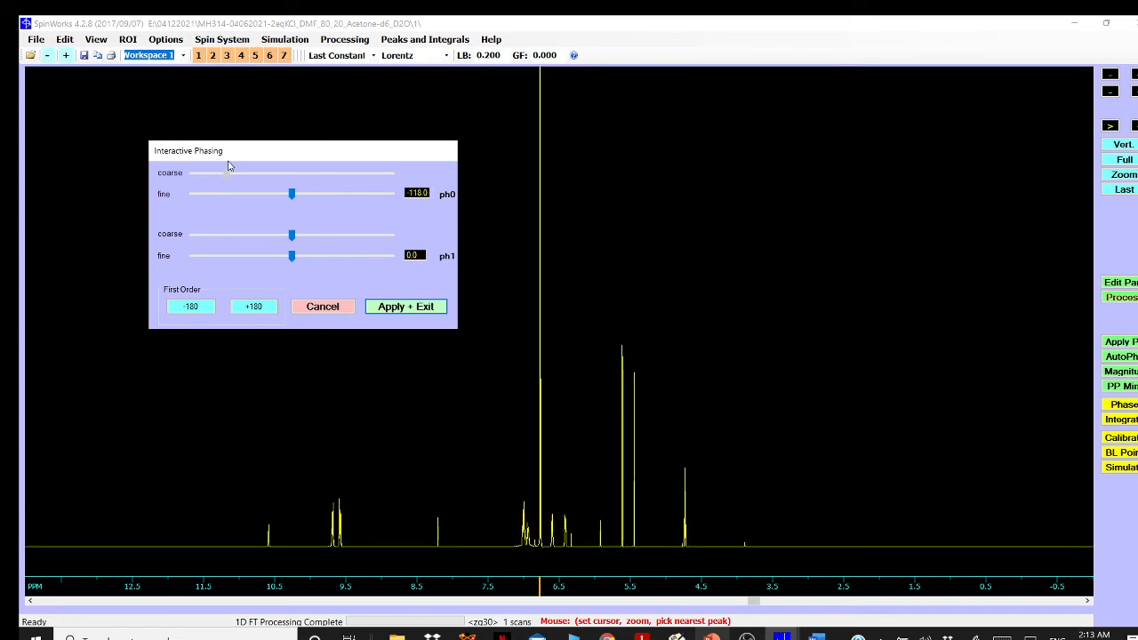
{"action": "left_click", "coordinate": [437, 350]}
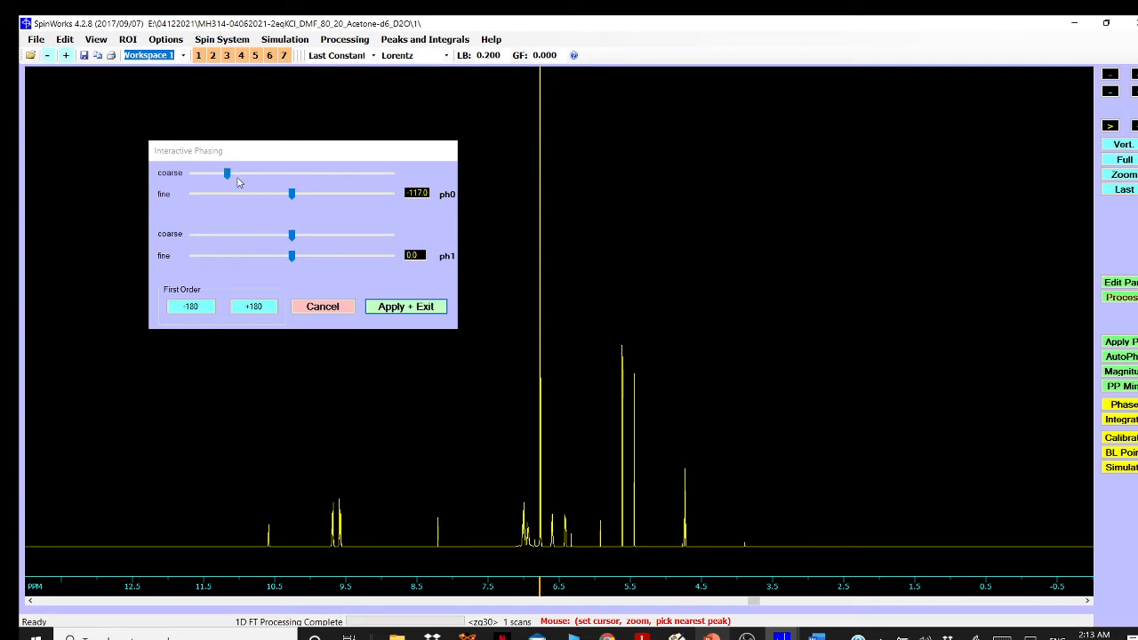
{"action": "left_click", "coordinate": [408, 306]}
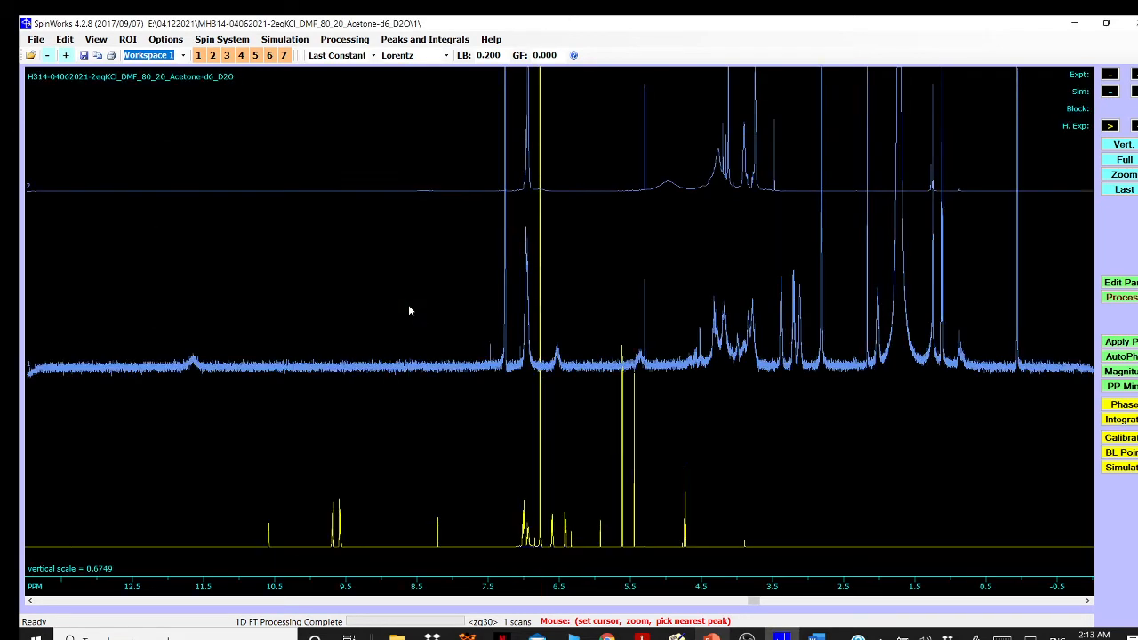
Zoom the stacked spectra into the region from about 6.0 to 3.5 ppm to compare the peaks
{"action": "left_click", "coordinate": [572, 456]}
{"action": "left_click_drag", "start_coordinate": [592, 454], "coordinate": [772, 450]}
{"action": "left_click", "coordinate": [496, 464]}
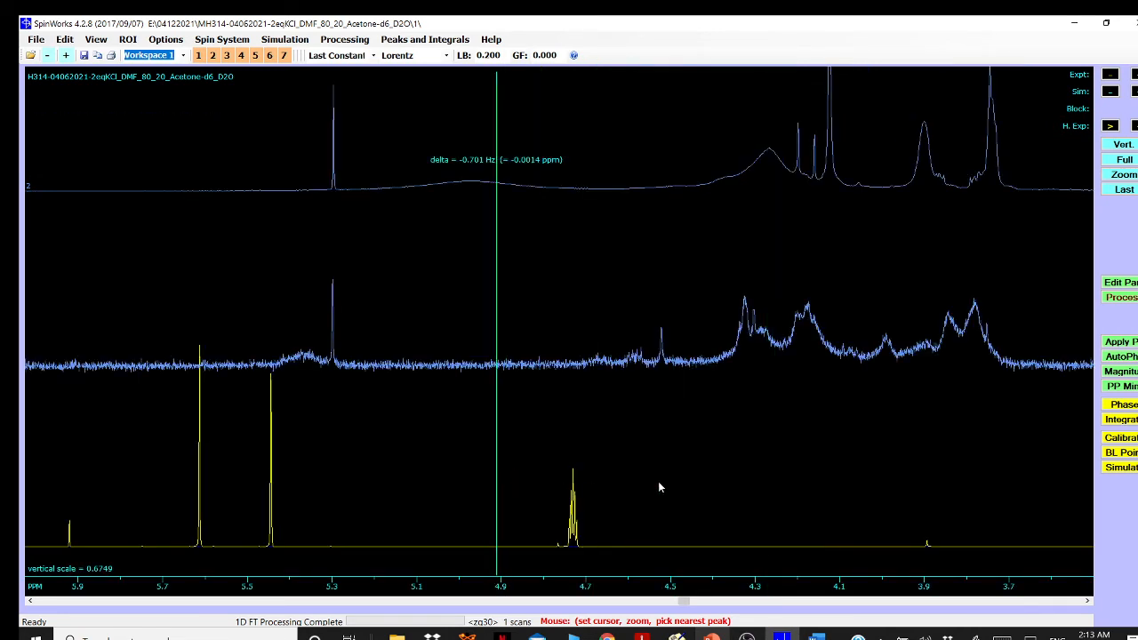
Zoom in on the yellow spectrum's solvent multiplet near 4.73 ppm and calibrate its centre peak to 2.05 ppm
{"action": "left_click_drag", "start_coordinate": [659, 483], "coordinate": [667, 483]}
{"action": "left_click", "coordinate": [653, 485]}
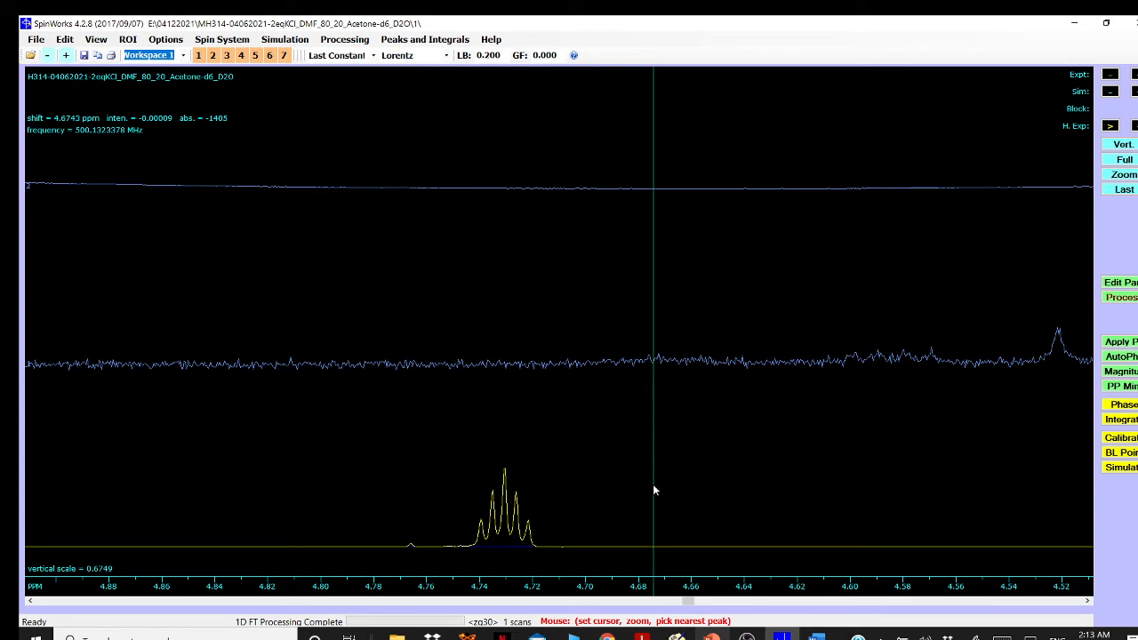
{"action": "left_click", "coordinate": [504, 491]}
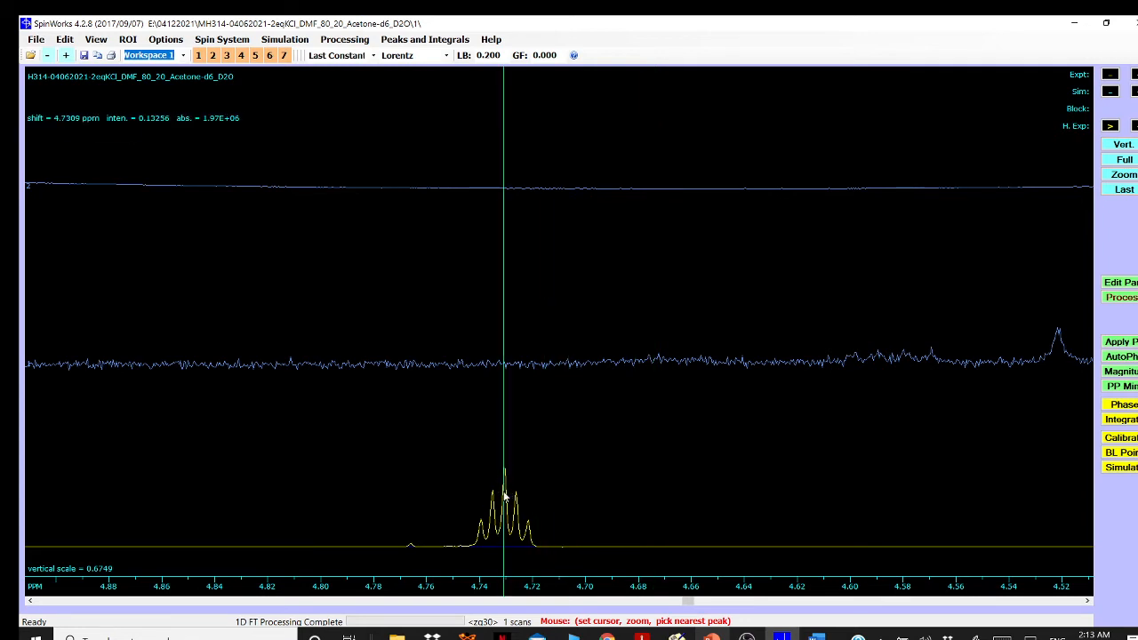
{"action": "left_click", "coordinate": [1121, 437]}
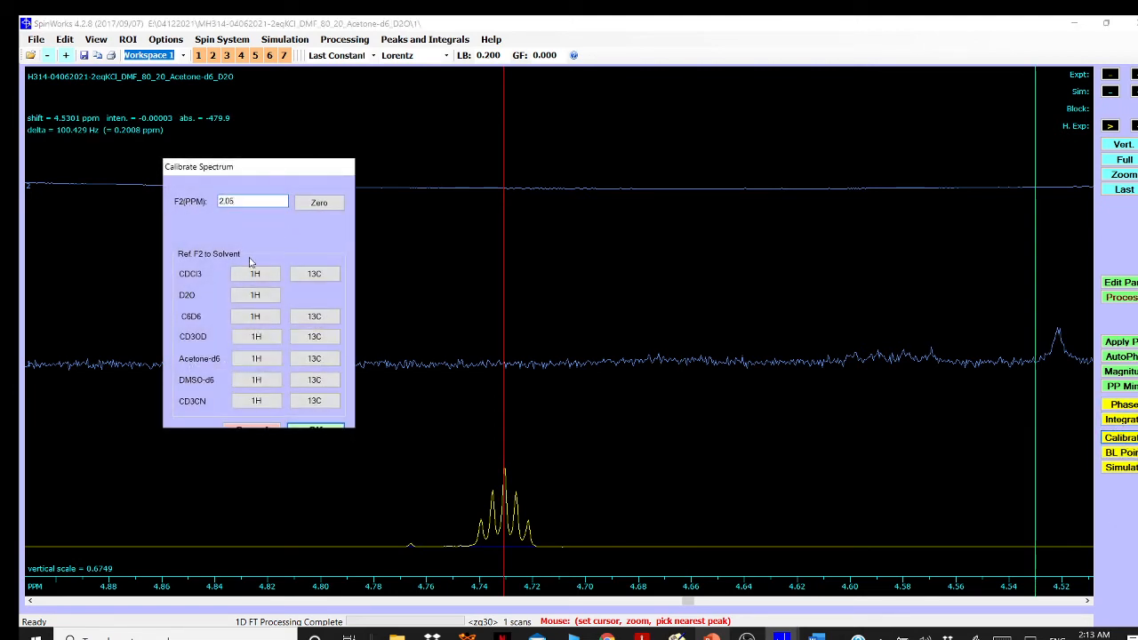
{"action": "left_click", "coordinate": [311, 427]}
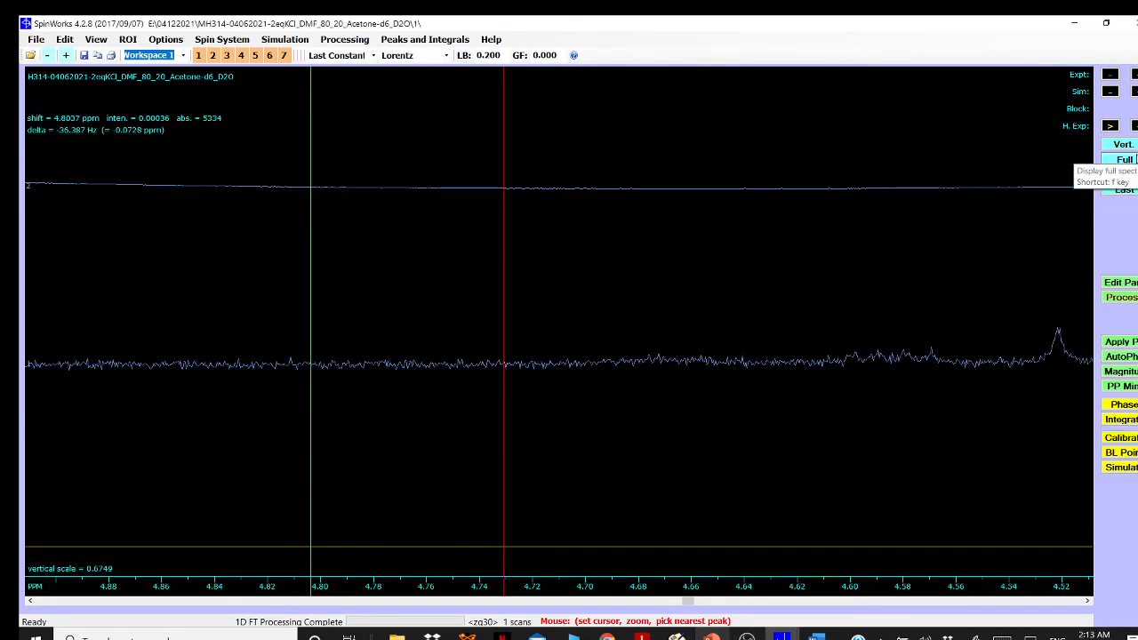
Display the full spectra and zoom into the region from about 8.4 to -0.2 ppm
{"action": "left_click", "coordinate": [1123, 159]}
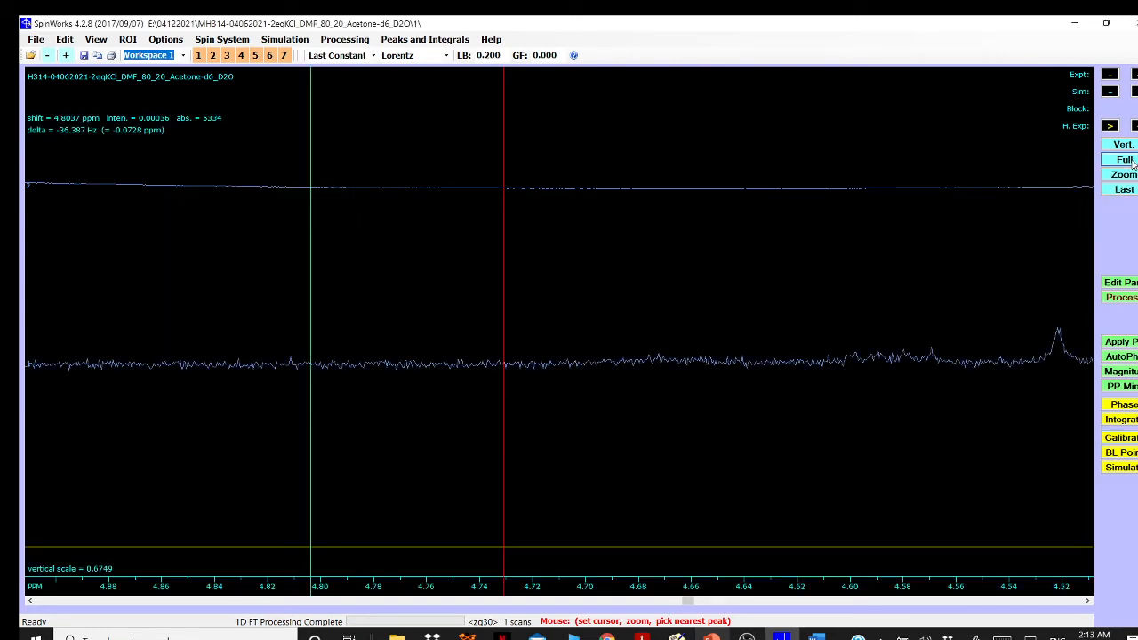
{"action": "left_click", "coordinate": [228, 396]}
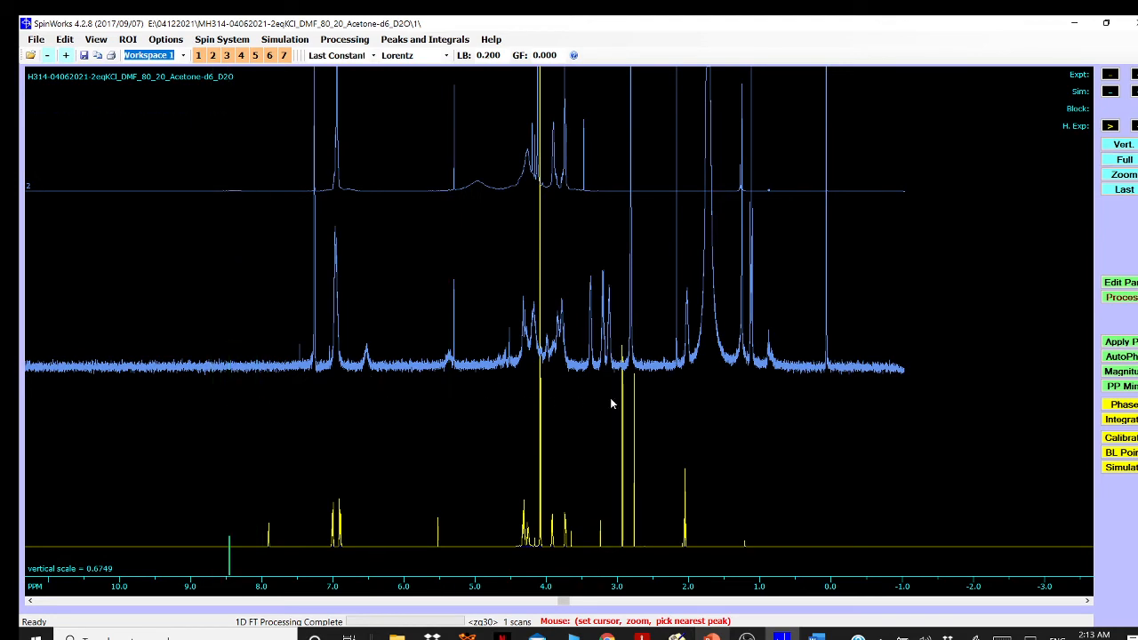
{"action": "left_click_drag", "start_coordinate": [610, 405], "coordinate": [844, 409]}
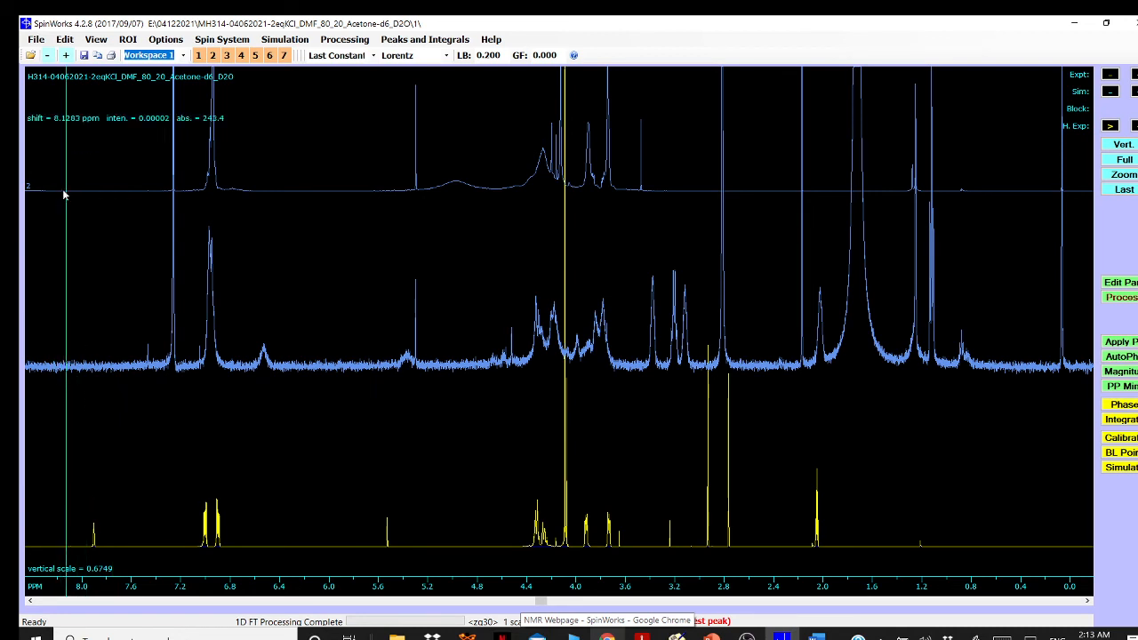
Set the print colour of stacked trace 1 to red and apply it
{"action": "left_click", "coordinate": [96, 39]}
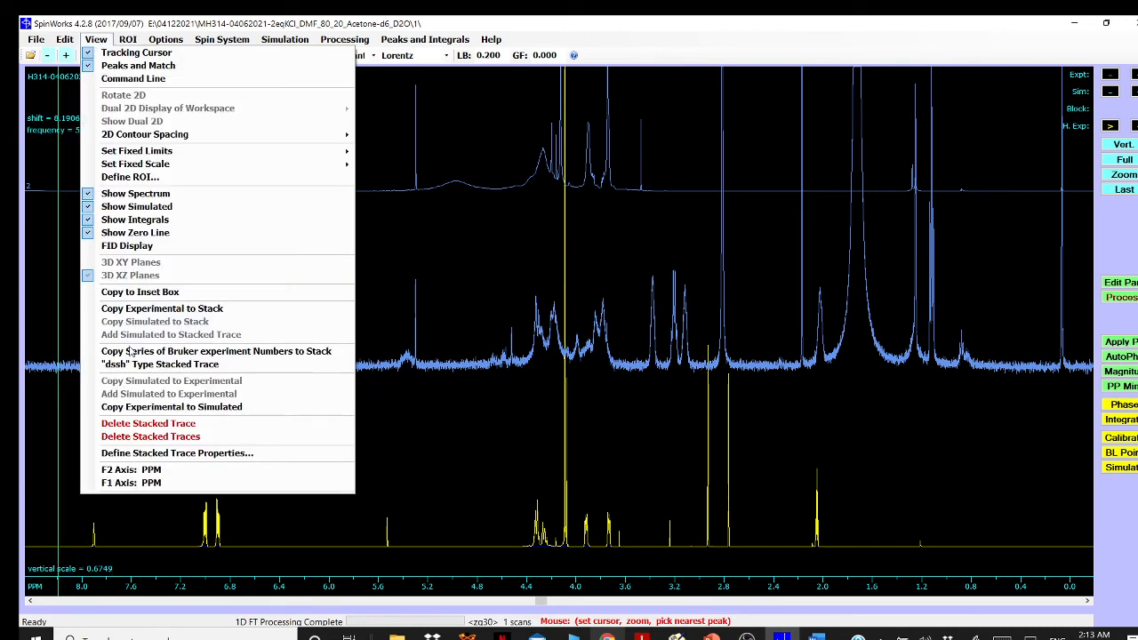
{"action": "left_click", "coordinate": [142, 455]}
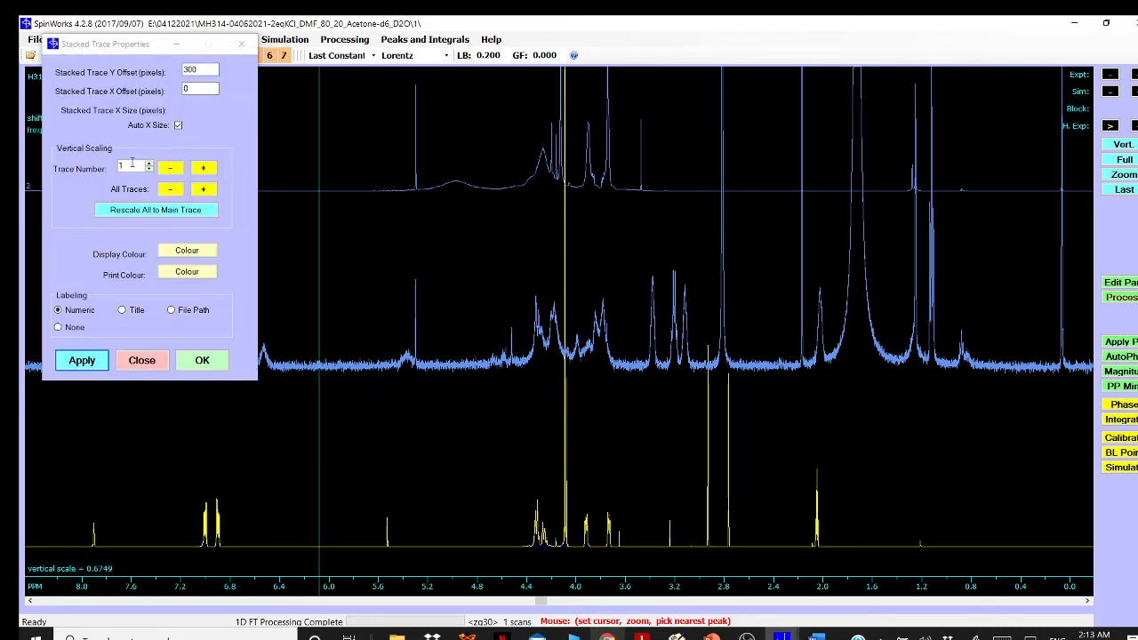
{"action": "left_click", "coordinate": [191, 273]}
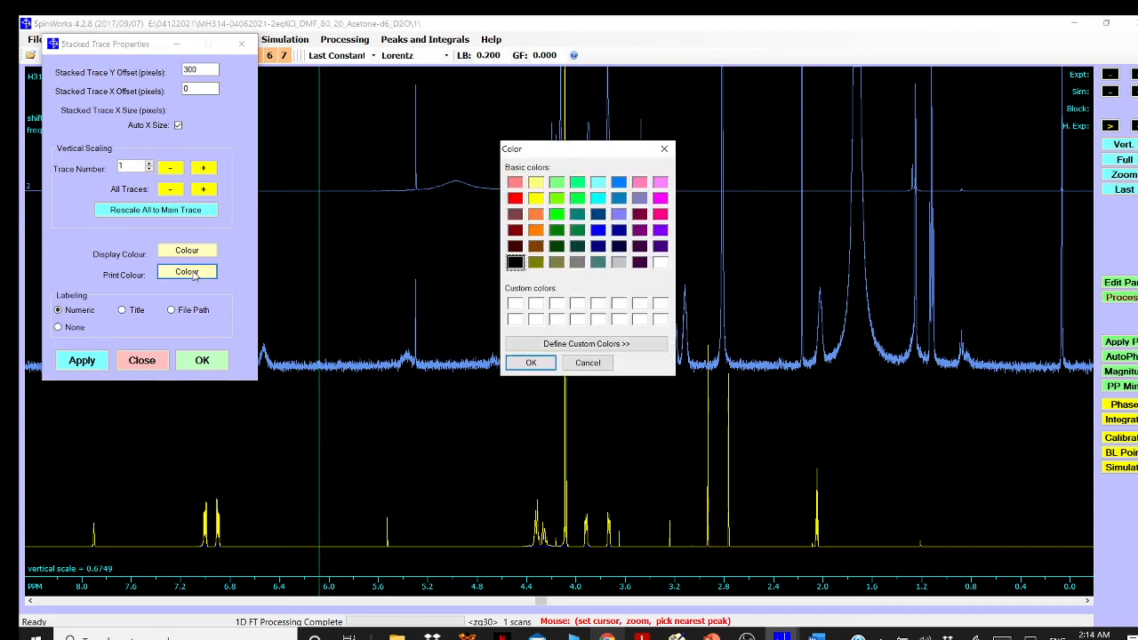
{"action": "left_click", "coordinate": [551, 366]}
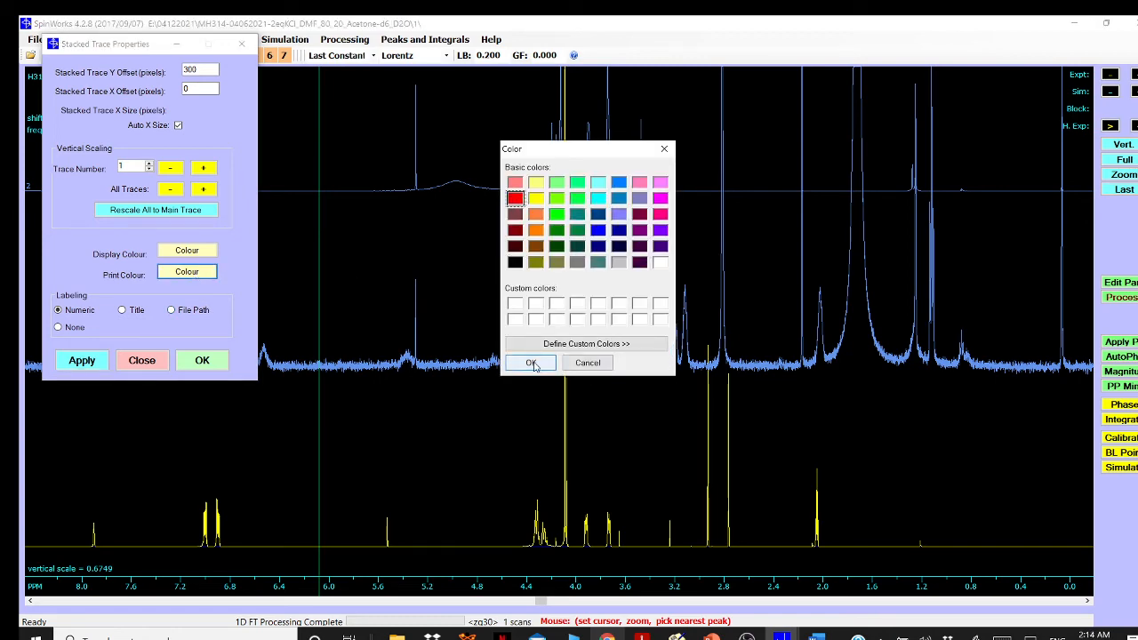
{"action": "left_click", "coordinate": [95, 370]}
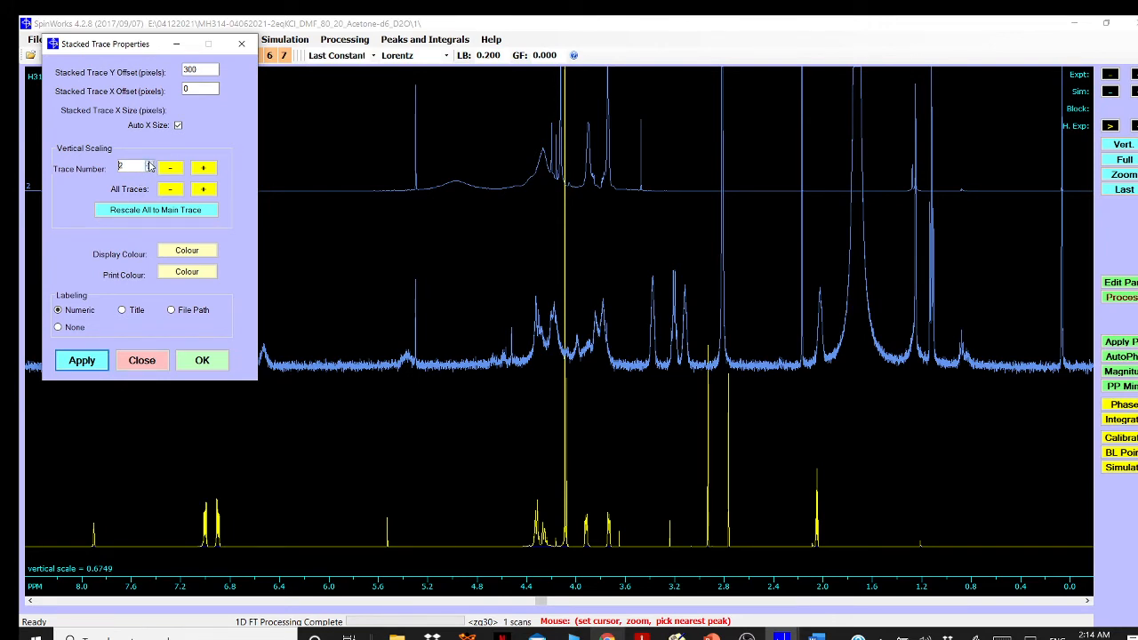
Set the print colour of stacked trace 2 to bright green and accept the stacked trace properties
{"action": "left_click", "coordinate": [205, 275]}
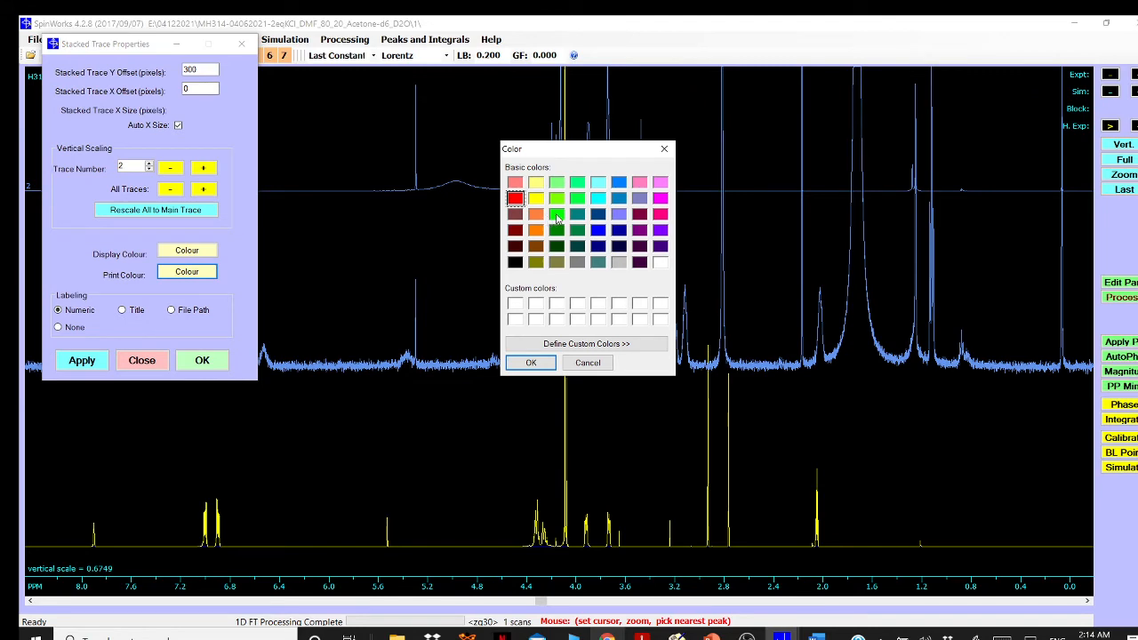
{"action": "left_click", "coordinate": [534, 361]}
{"action": "left_click", "coordinate": [92, 366]}
{"action": "left_click", "coordinate": [203, 366]}
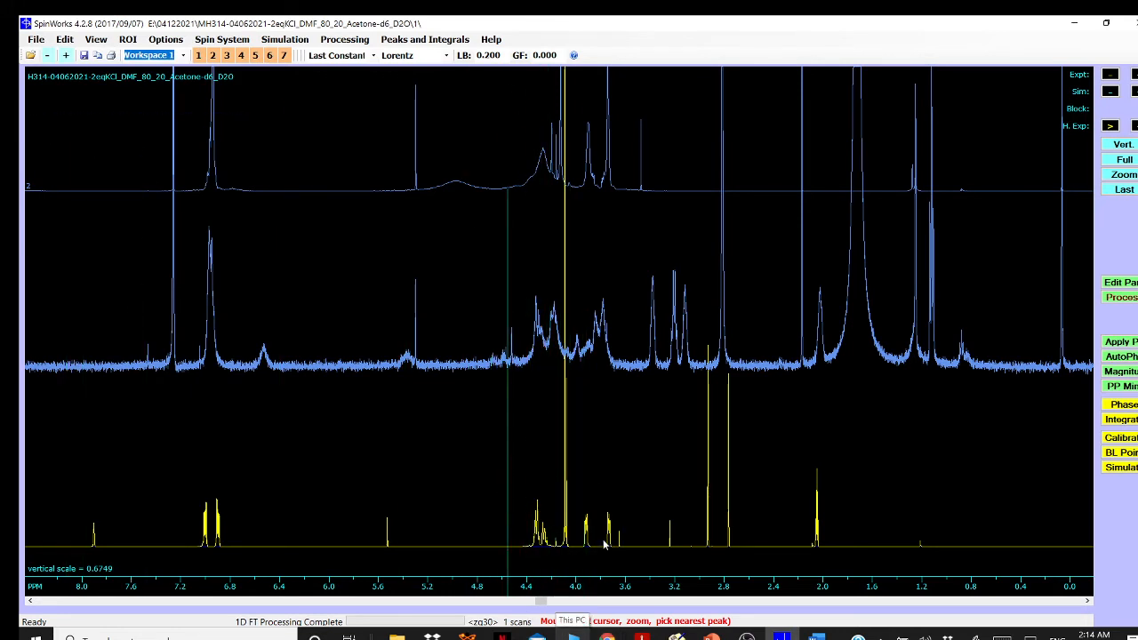
Preview the stacked plot for printing at full-window size to check the trace colours, and close the preview
{"action": "left_click", "coordinate": [38, 40]}
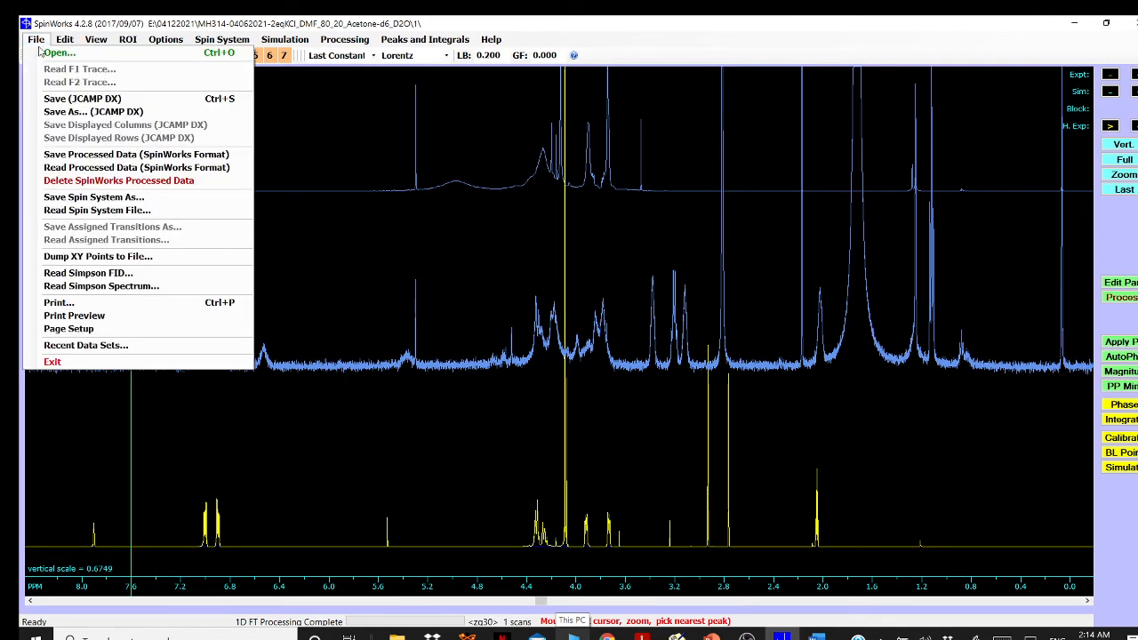
{"action": "left_click", "coordinate": [111, 321]}
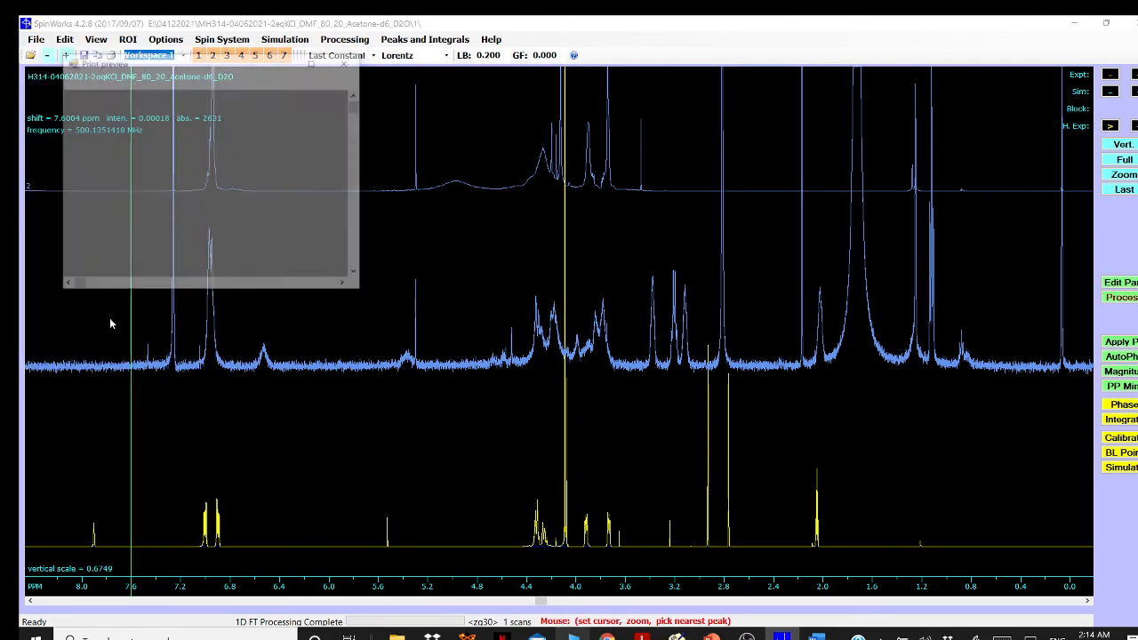
{"action": "left_click", "coordinate": [313, 62]}
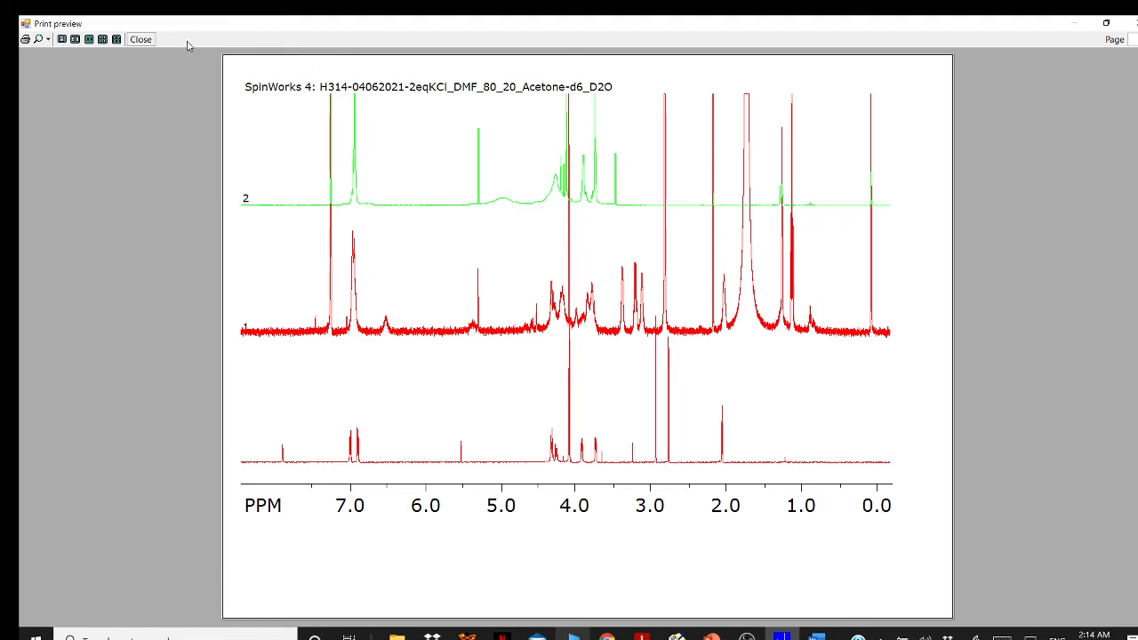
{"action": "left_click", "coordinate": [141, 40]}
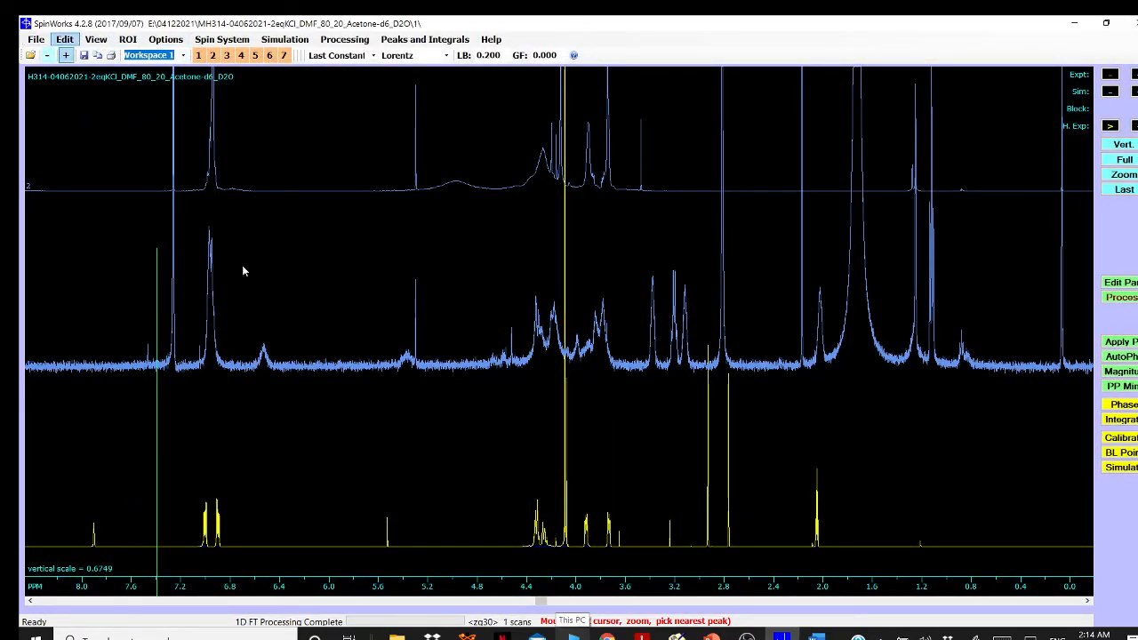
Set the main spectrum's plot colour to magenta in the plot options and parameters
{"action": "left_click", "coordinate": [60, 40]}
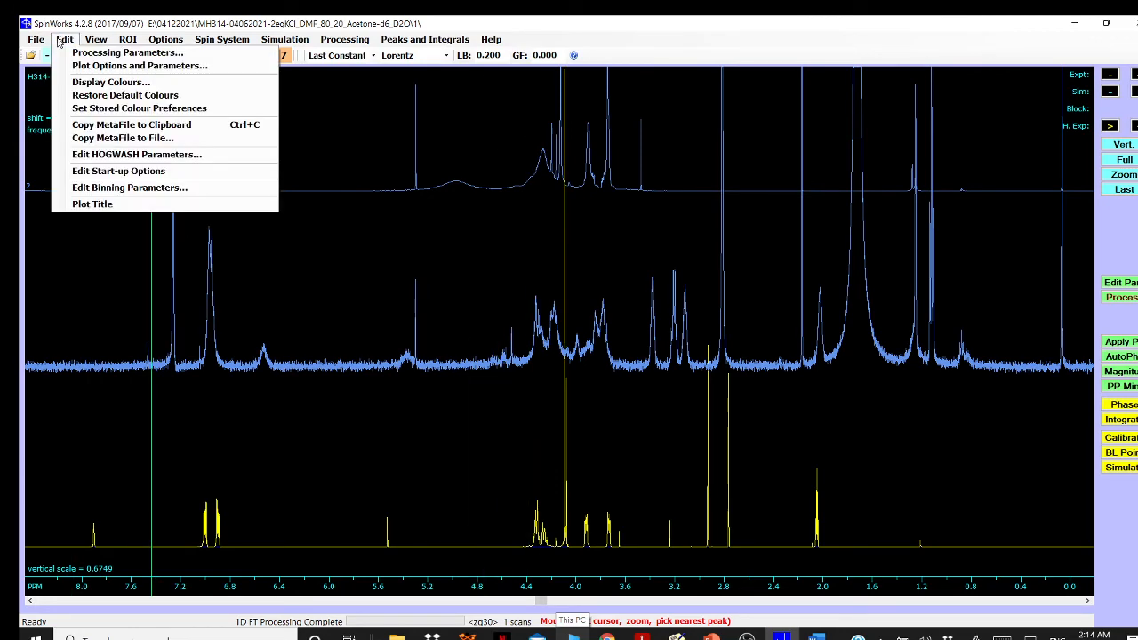
{"action": "left_click", "coordinate": [151, 68]}
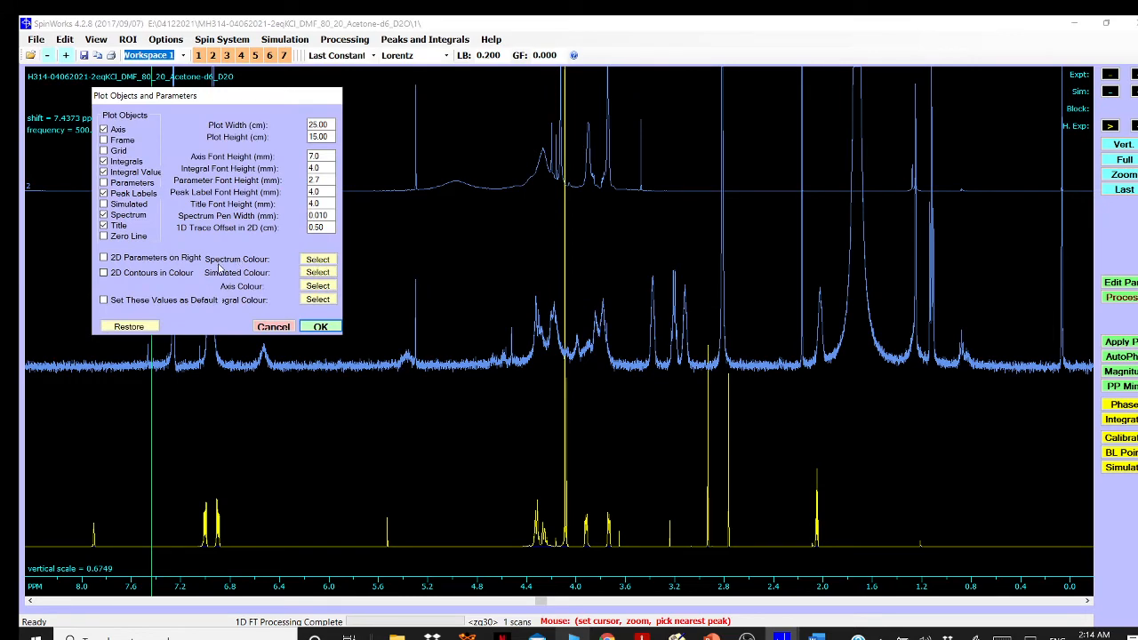
{"action": "left_click", "coordinate": [318, 259]}
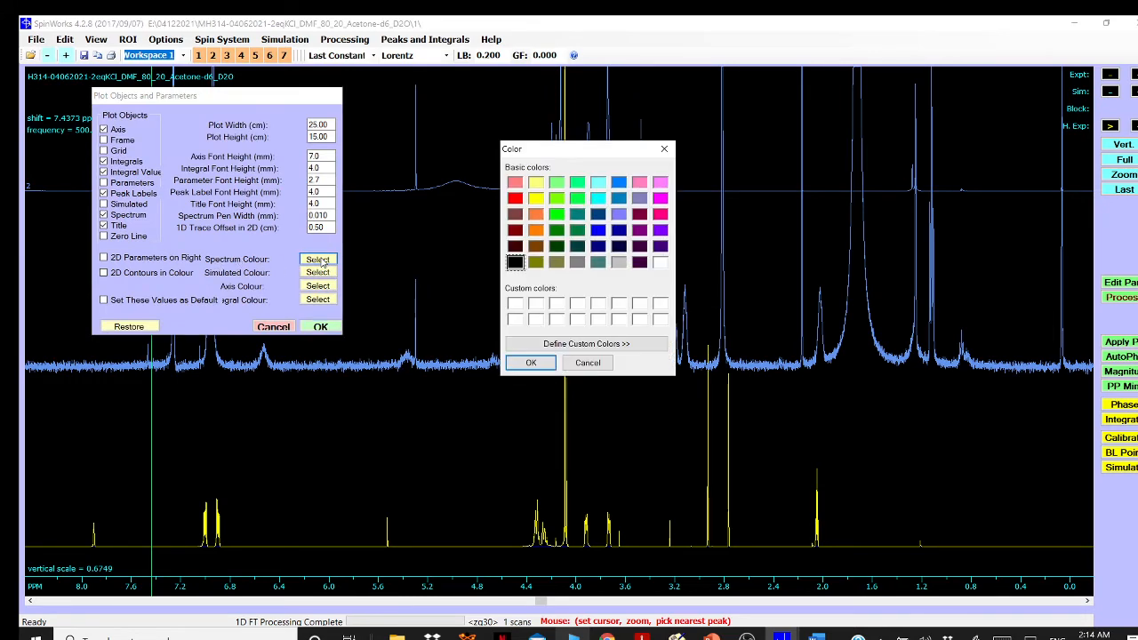
{"action": "left_click", "coordinate": [529, 363]}
{"action": "left_click", "coordinate": [320, 327]}
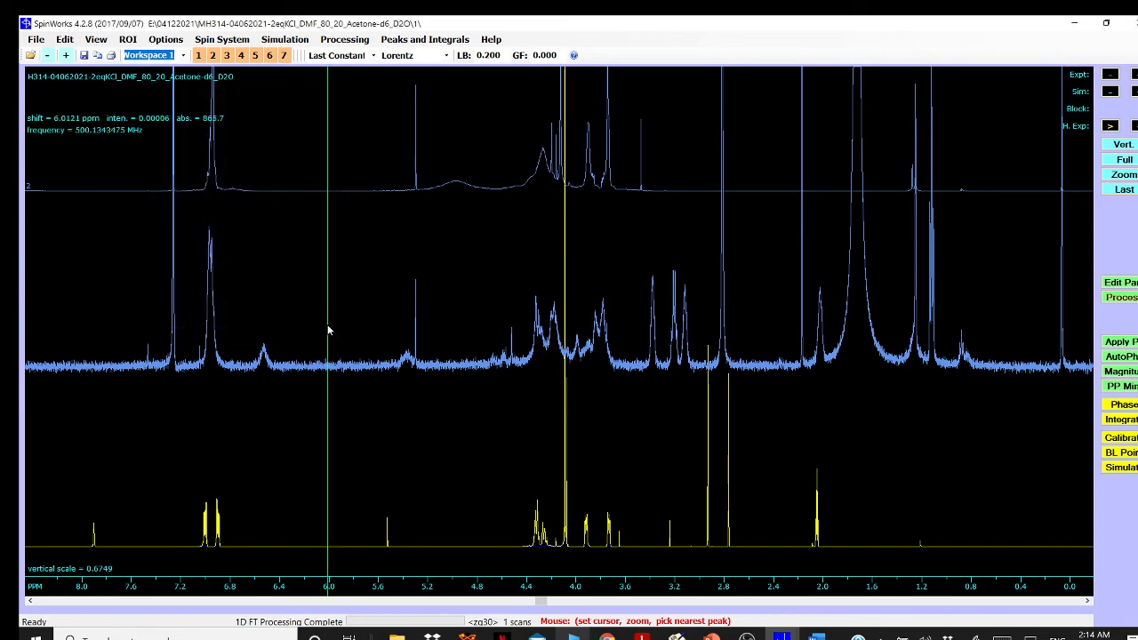
Check the magenta main spectrum against the red and green traces in an enlarged print preview, and close it
{"action": "left_click", "coordinate": [36, 39]}
{"action": "left_click", "coordinate": [68, 317]}
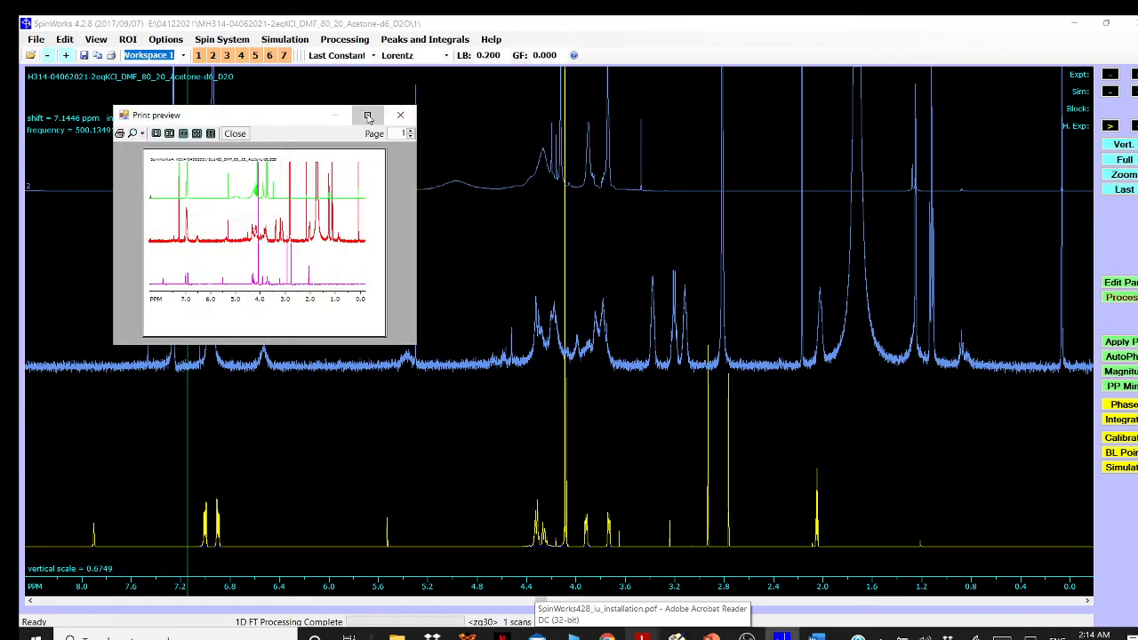
{"action": "left_click", "coordinate": [368, 118]}
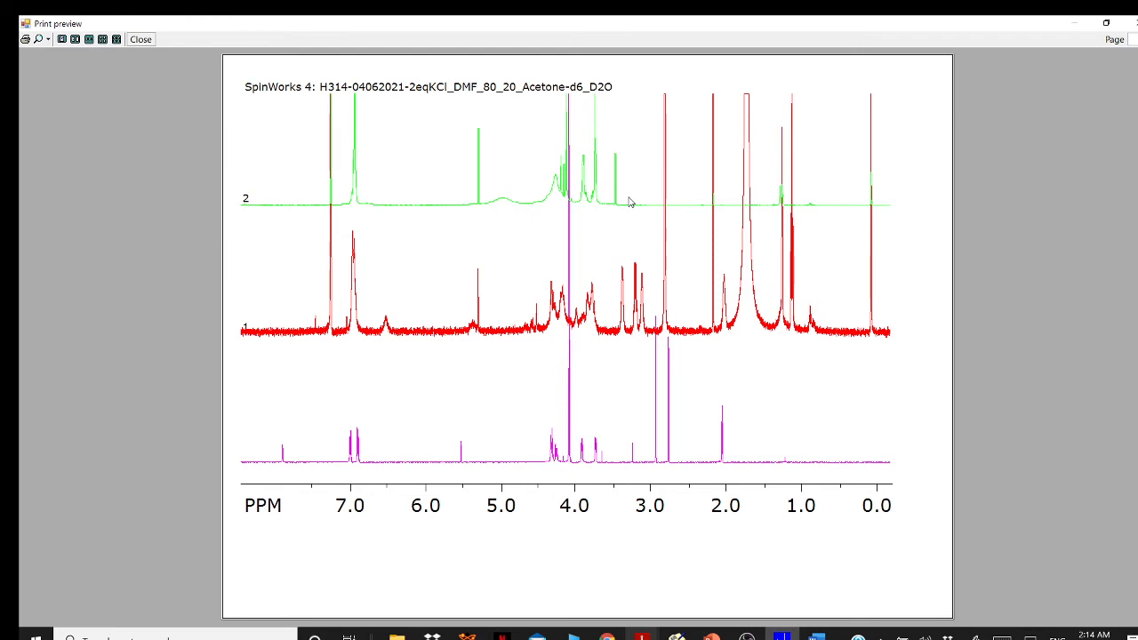
{"action": "left_click", "coordinate": [139, 40]}
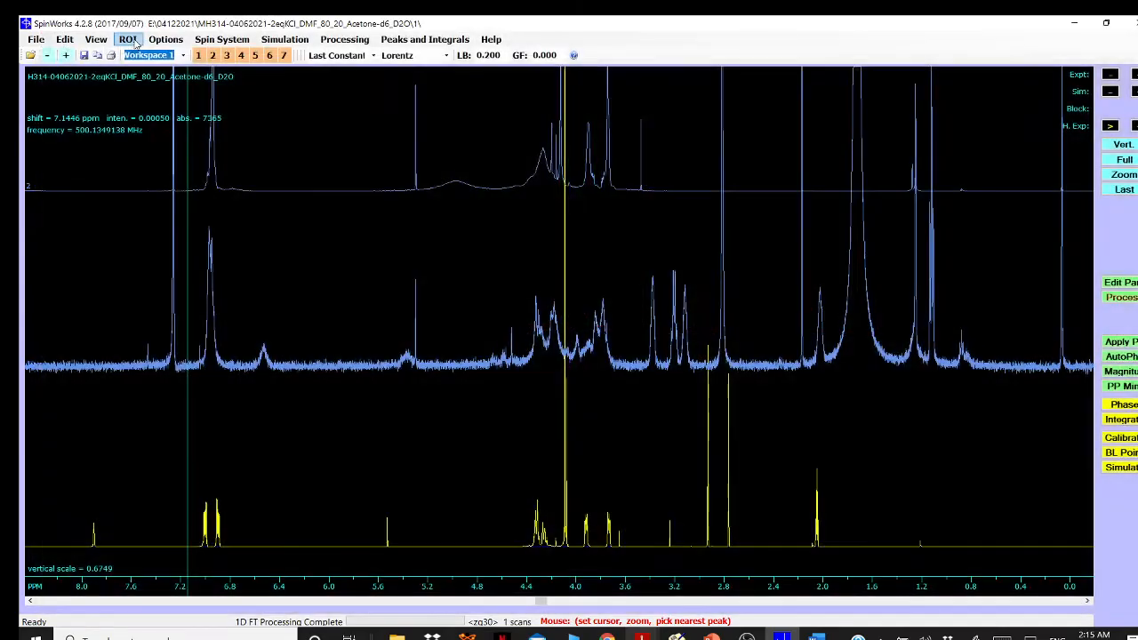
Copy the stacked plot to the clipboard as a metafile
{"action": "left_click", "coordinate": [35, 40]}
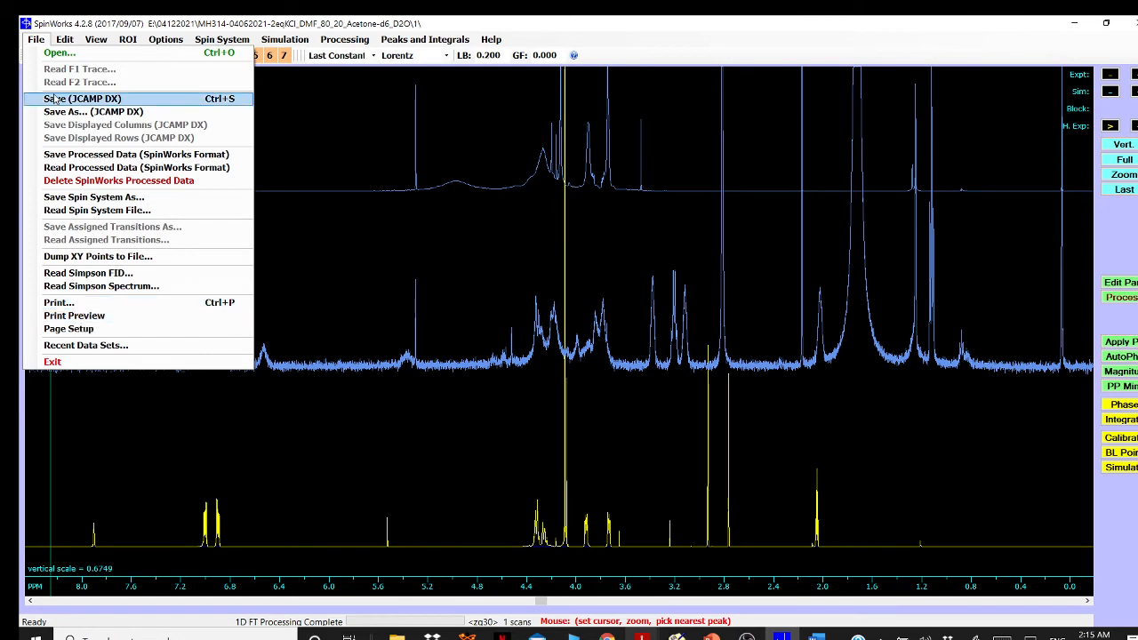
{"action": "left_click", "coordinate": [38, 40]}
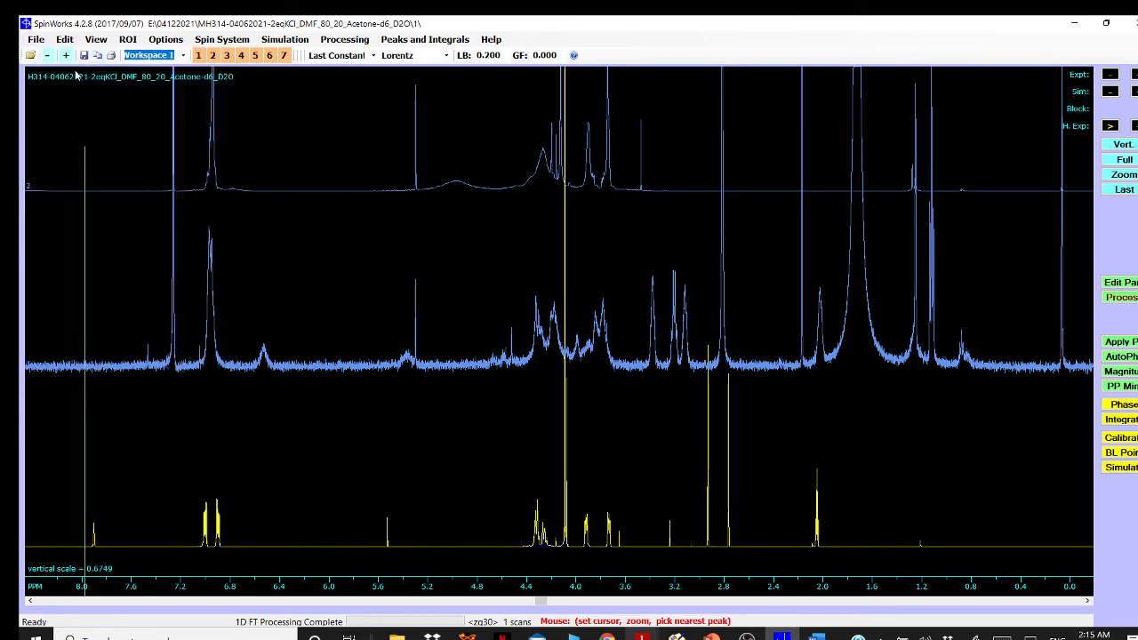
{"action": "left_click", "coordinate": [64, 39]}
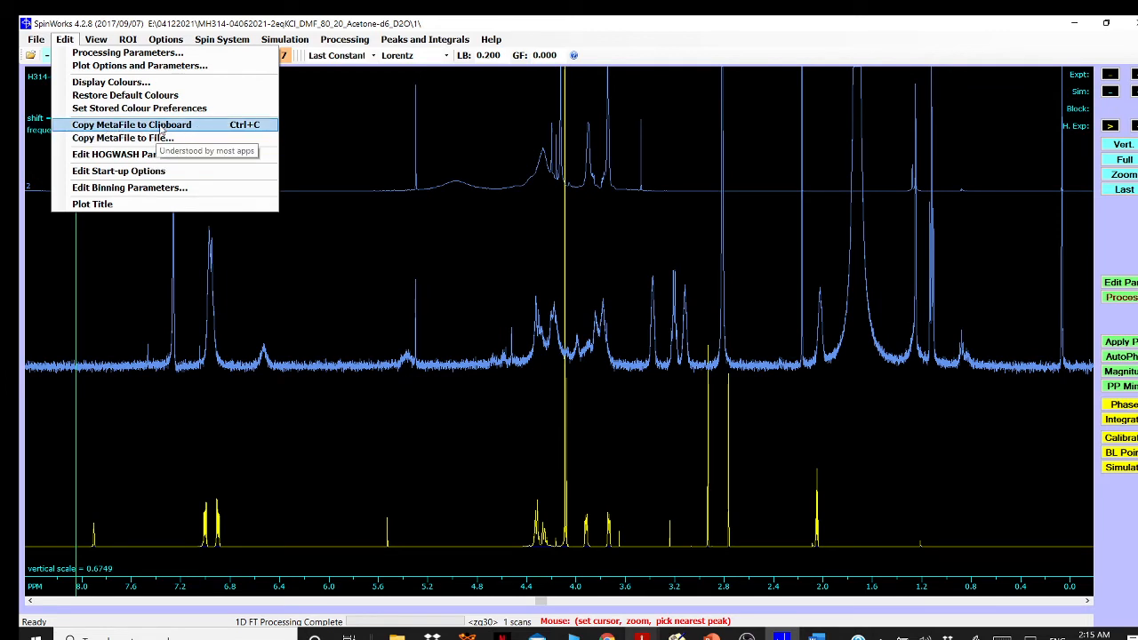
{"action": "left_click", "coordinate": [132, 125]}
Paste the copied plot onto a new slide after slide 533 in the PowerPoint file Weekly Report_03012021 and return to SpinWorks
{"action": "left_click", "coordinate": [711, 638]}
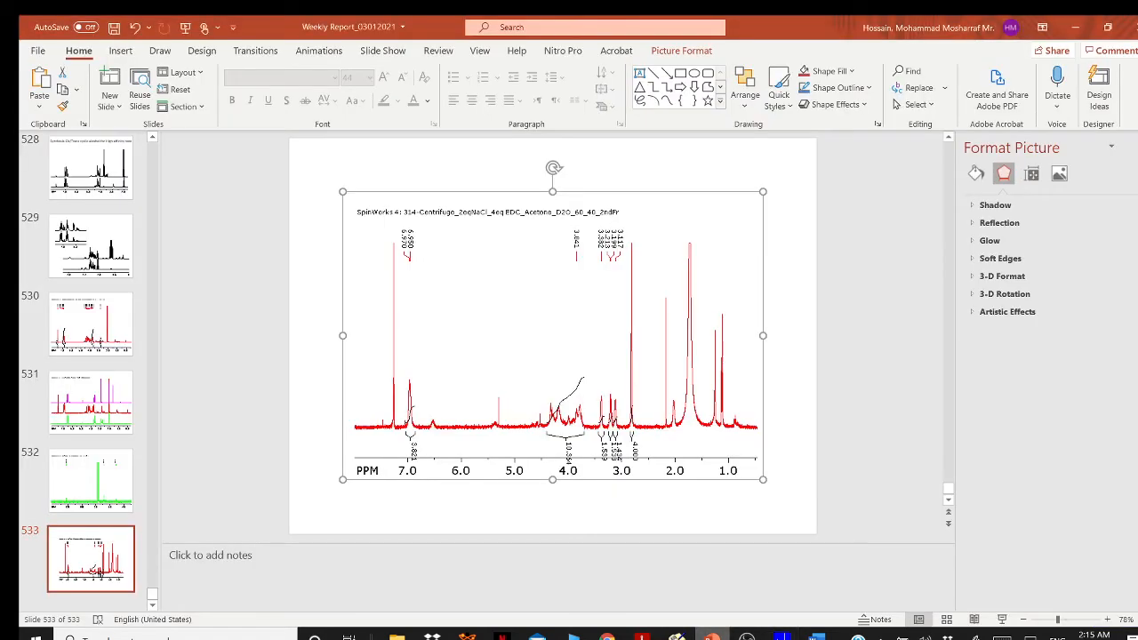
{"action": "right_click", "coordinate": [82, 556]}
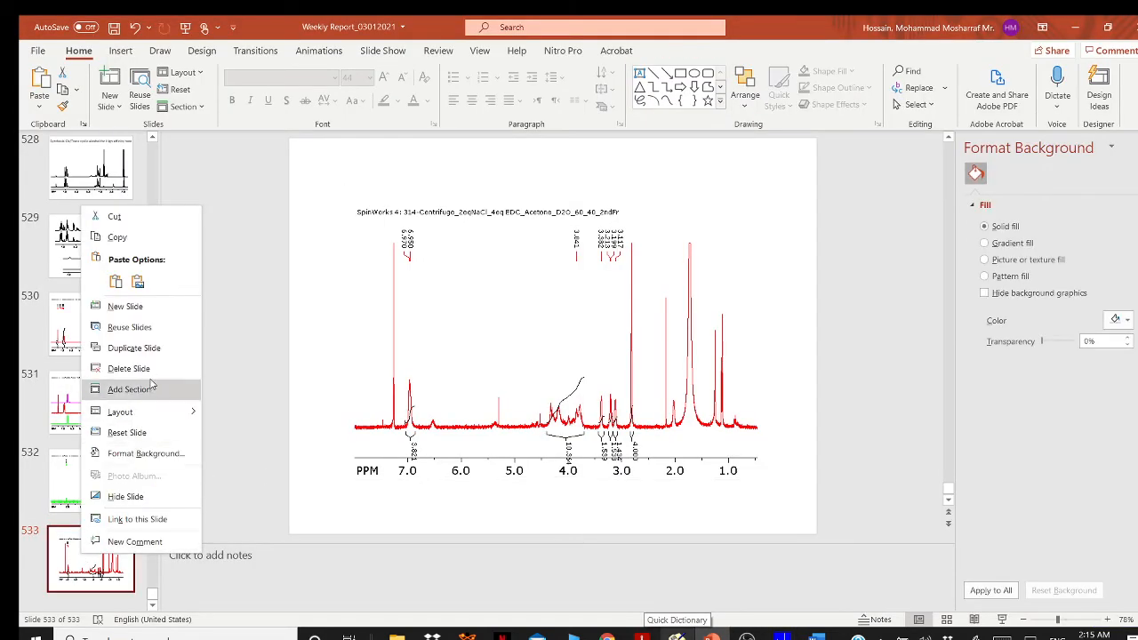
{"action": "left_click", "coordinate": [147, 305]}
{"action": "right_click", "coordinate": [478, 268]}
{"action": "left_click", "coordinate": [520, 303]}
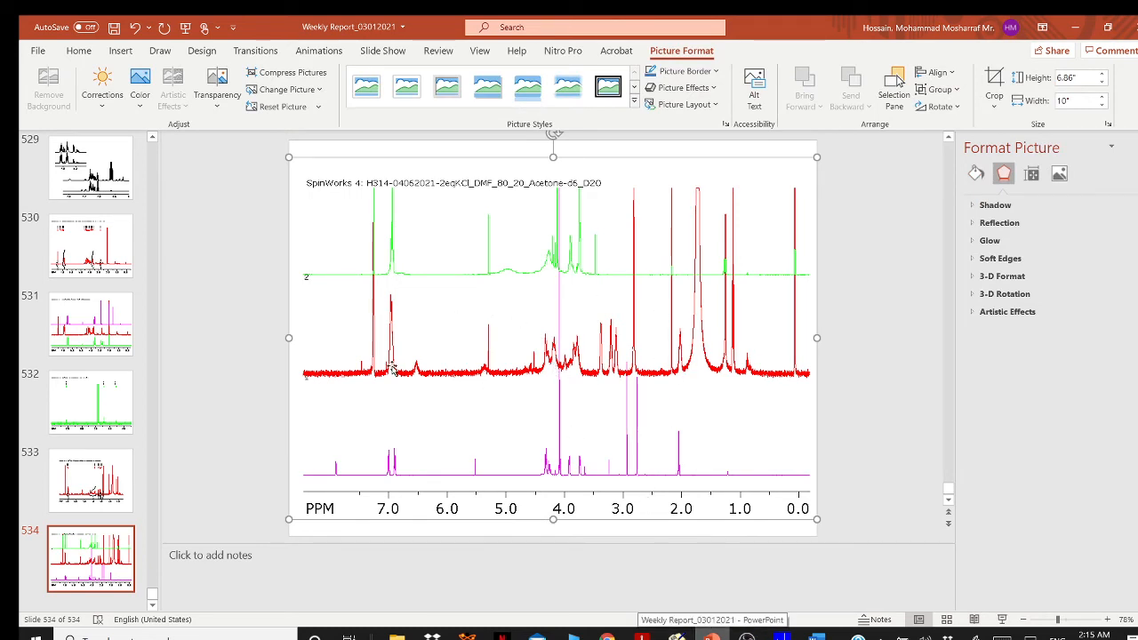
{"action": "left_click", "coordinate": [781, 638]}
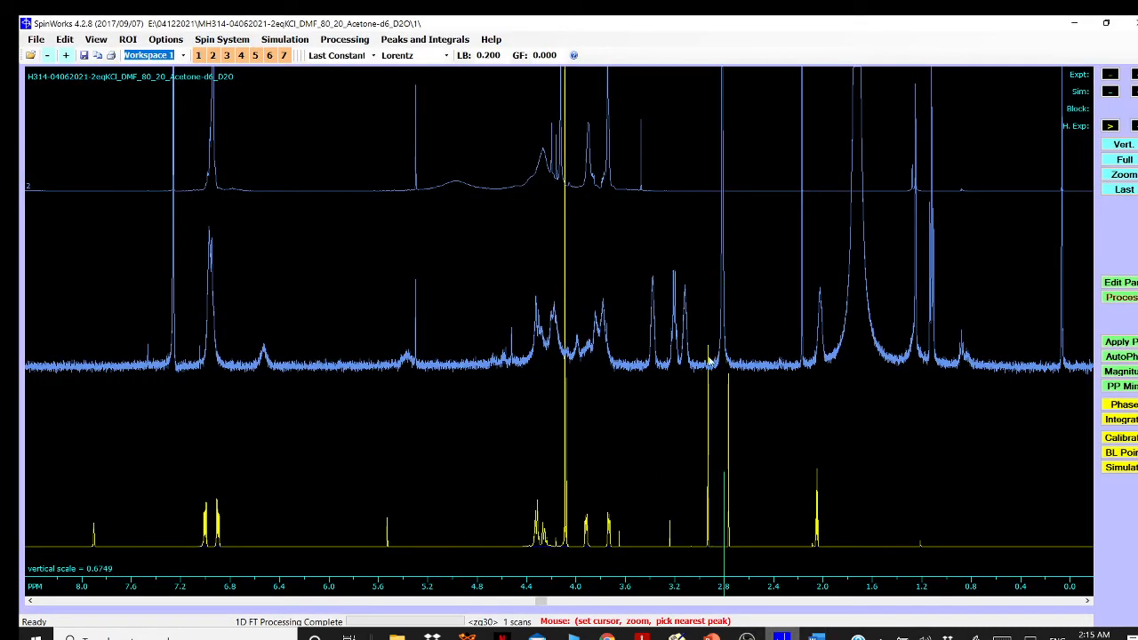
{"action": "left_click", "coordinate": [635, 364]}
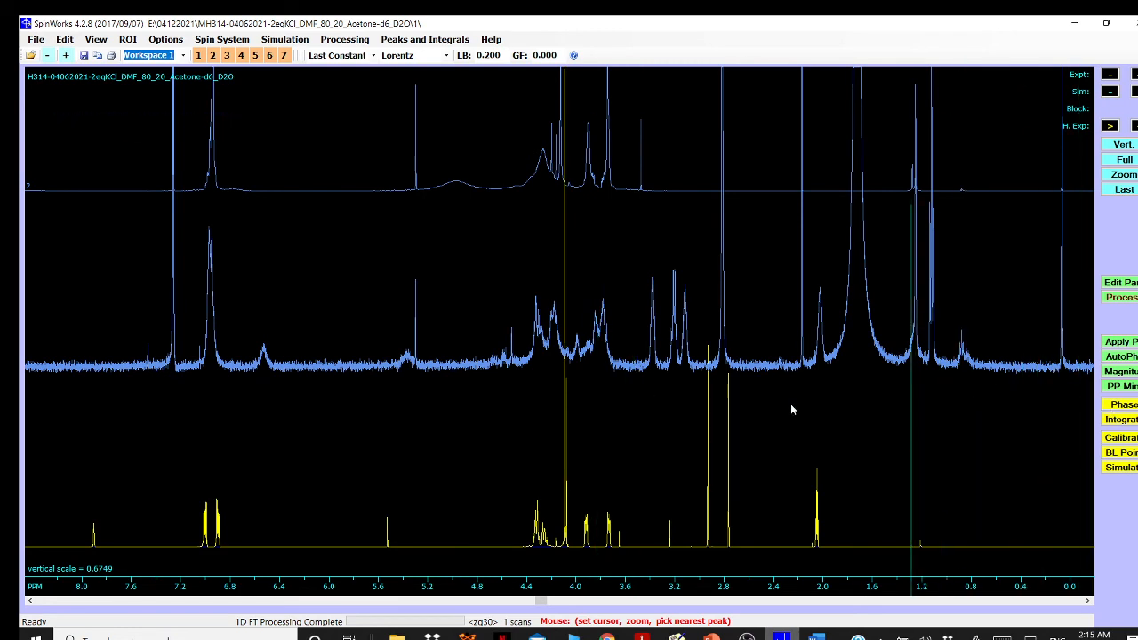
{"action": "left_click", "coordinate": [571, 361]}
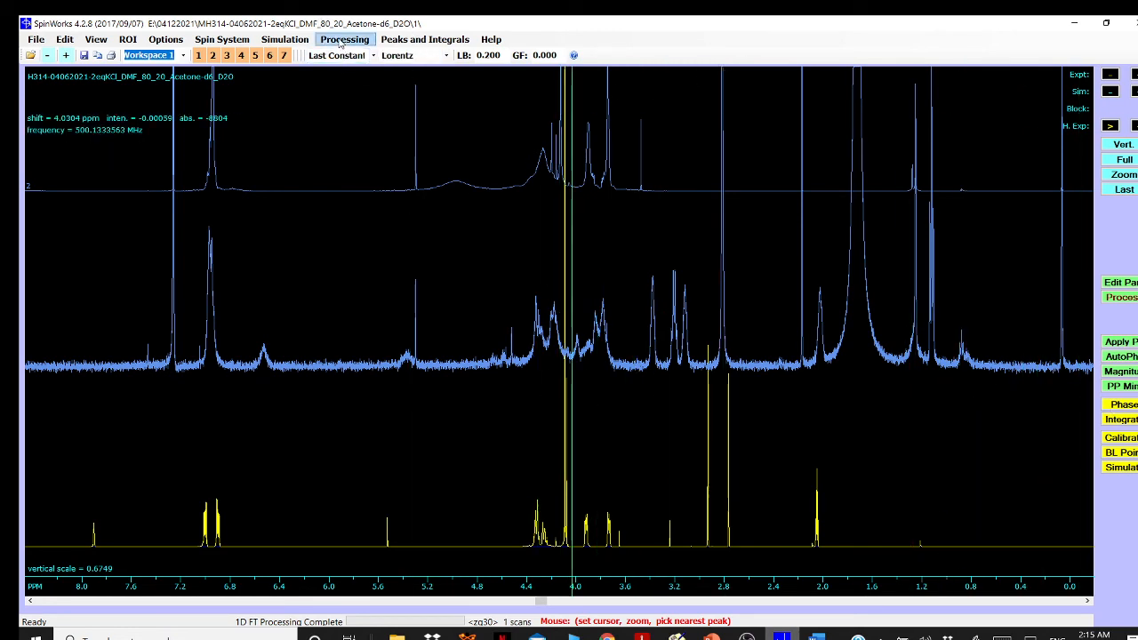
{"action": "left_click", "coordinate": [343, 41]}
{"action": "left_click", "coordinate": [340, 43]}
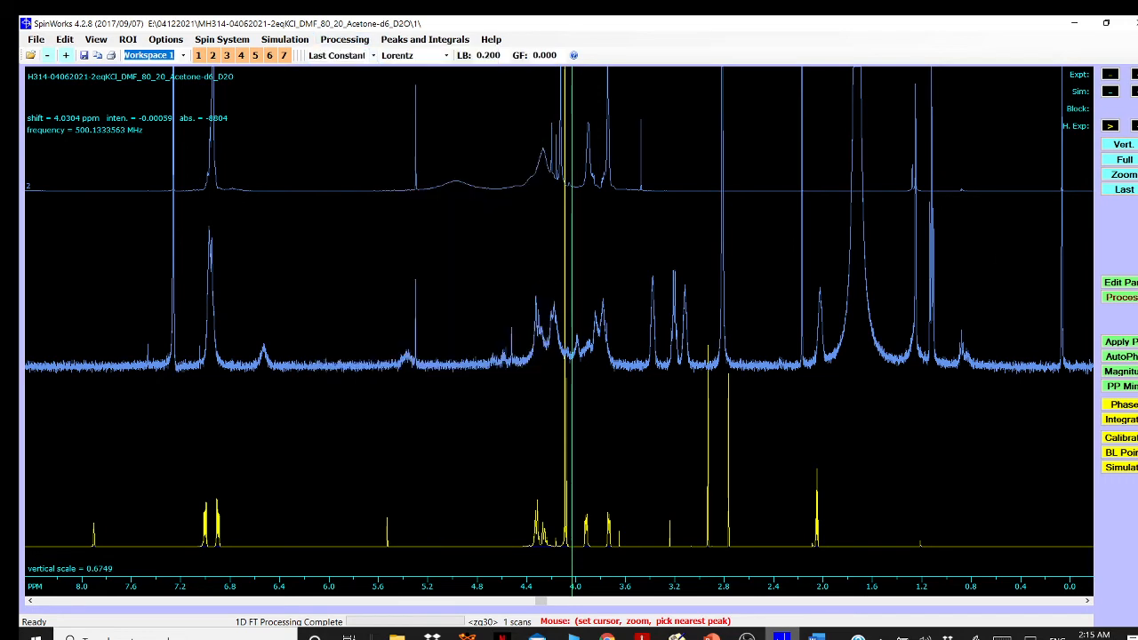
Calibrate the main spectrum on the central line of the acetone multiplet, accepting 2.050049 ppm as its shift
{"action": "left_click", "coordinate": [831, 374]}
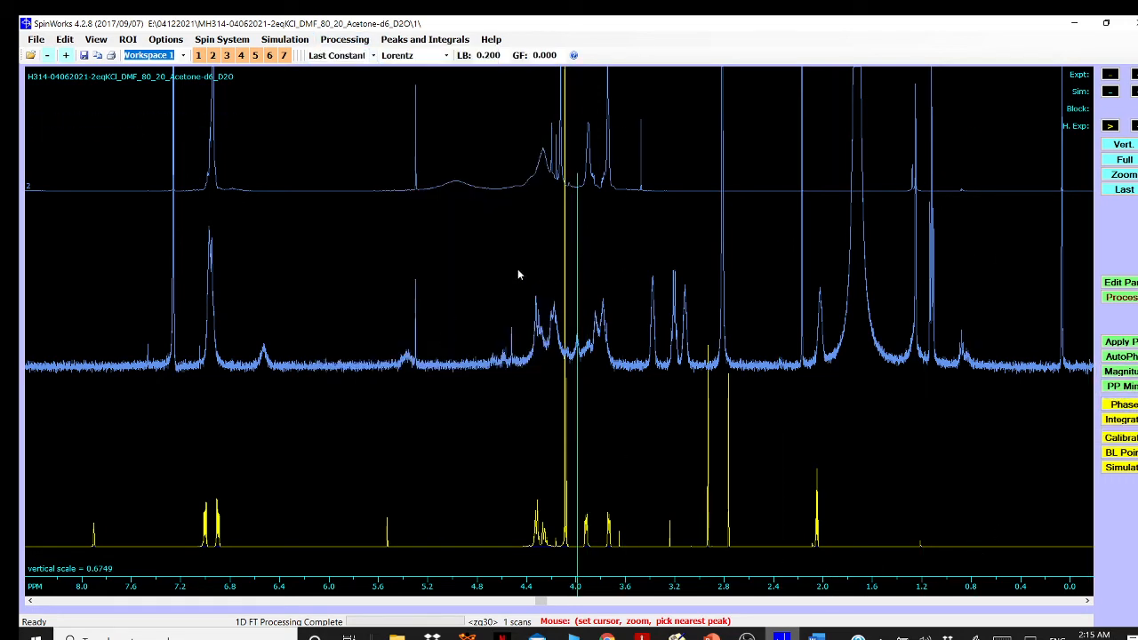
{"action": "left_click", "coordinate": [1065, 338]}
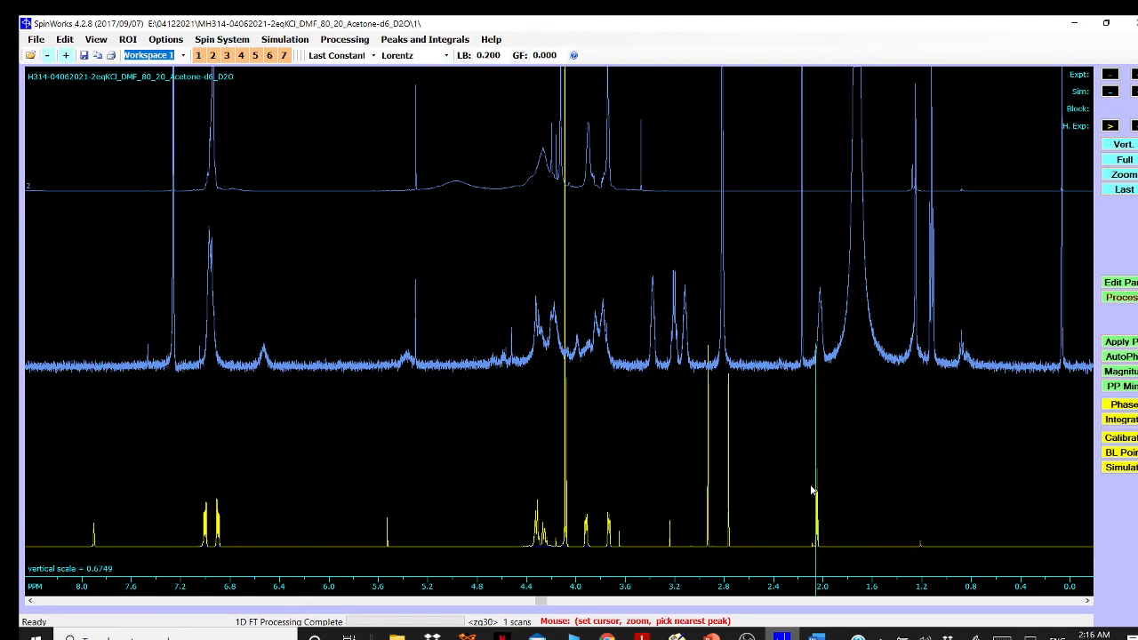
{"action": "left_click_drag", "start_coordinate": [803, 491], "coordinate": [830, 497]}
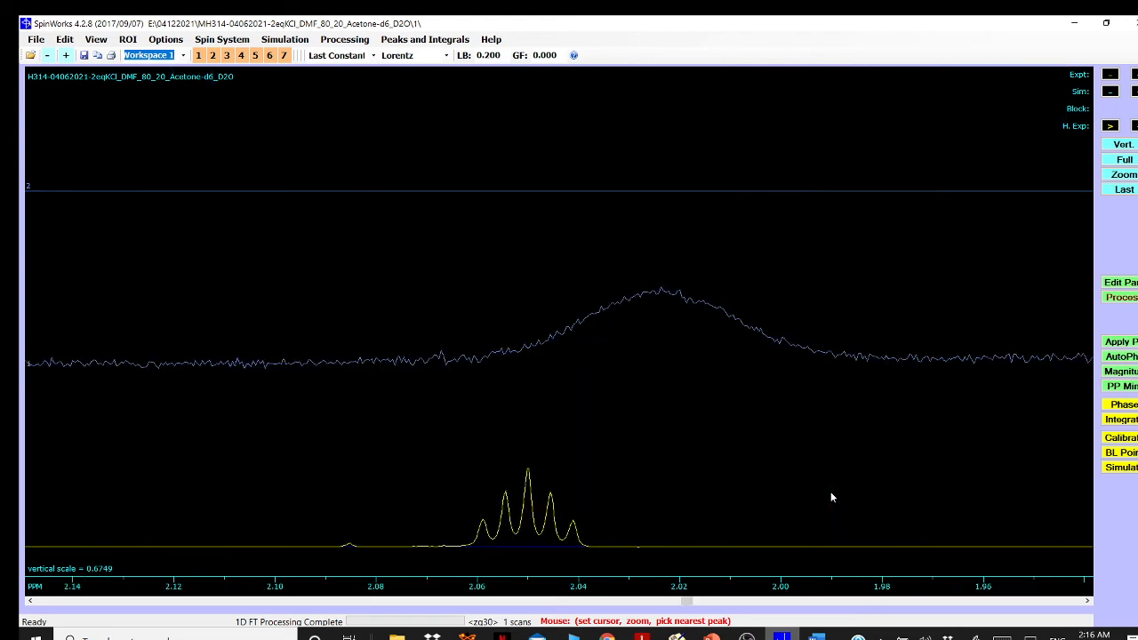
{"action": "left_click", "coordinate": [527, 503]}
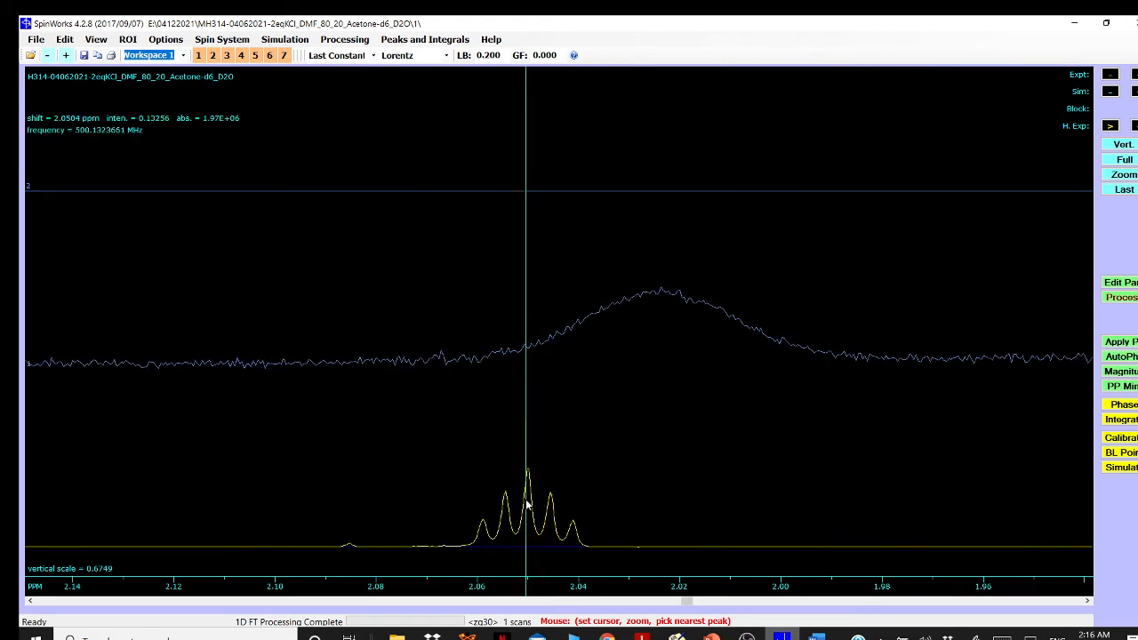
{"action": "left_click", "coordinate": [529, 506]}
{"action": "left_click", "coordinate": [526, 505]}
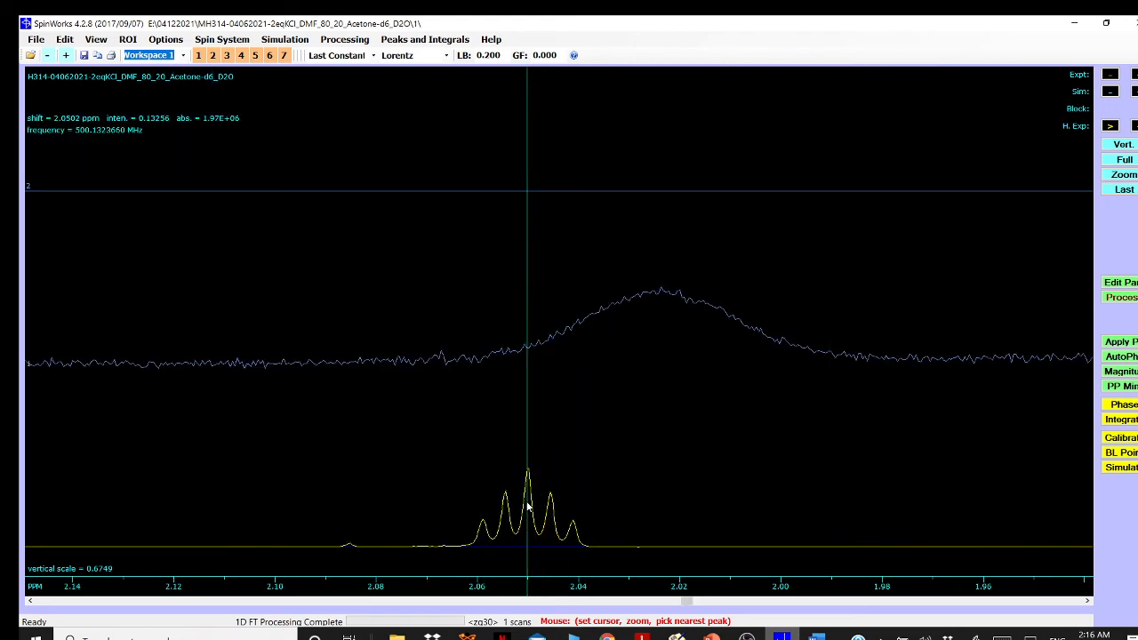
{"action": "left_click", "coordinate": [528, 506]}
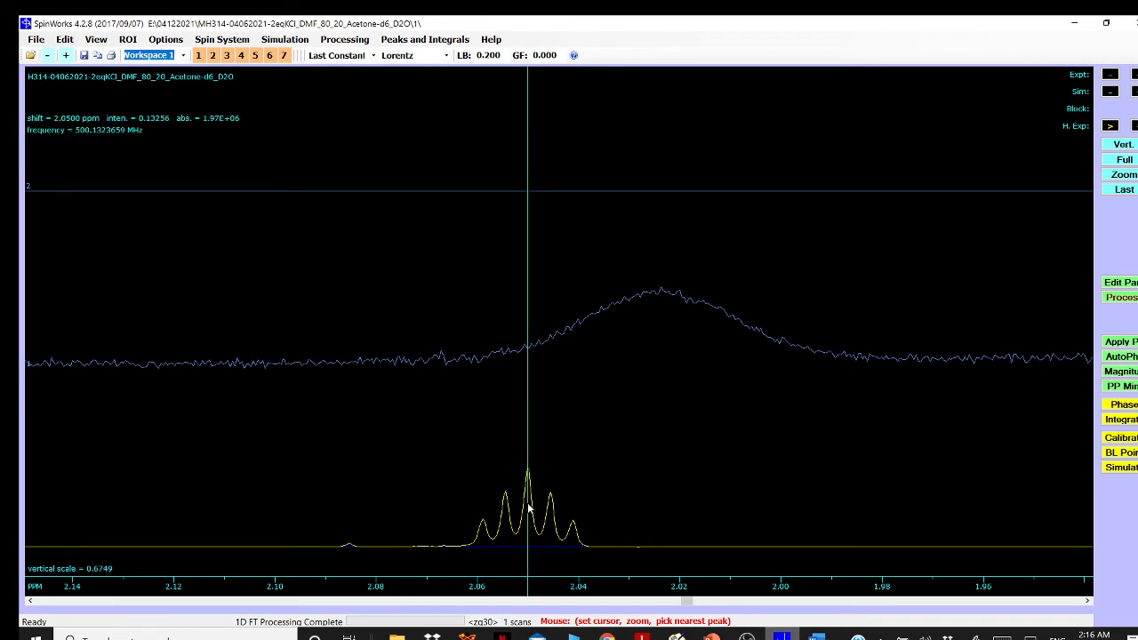
{"action": "left_click", "coordinate": [841, 502]}
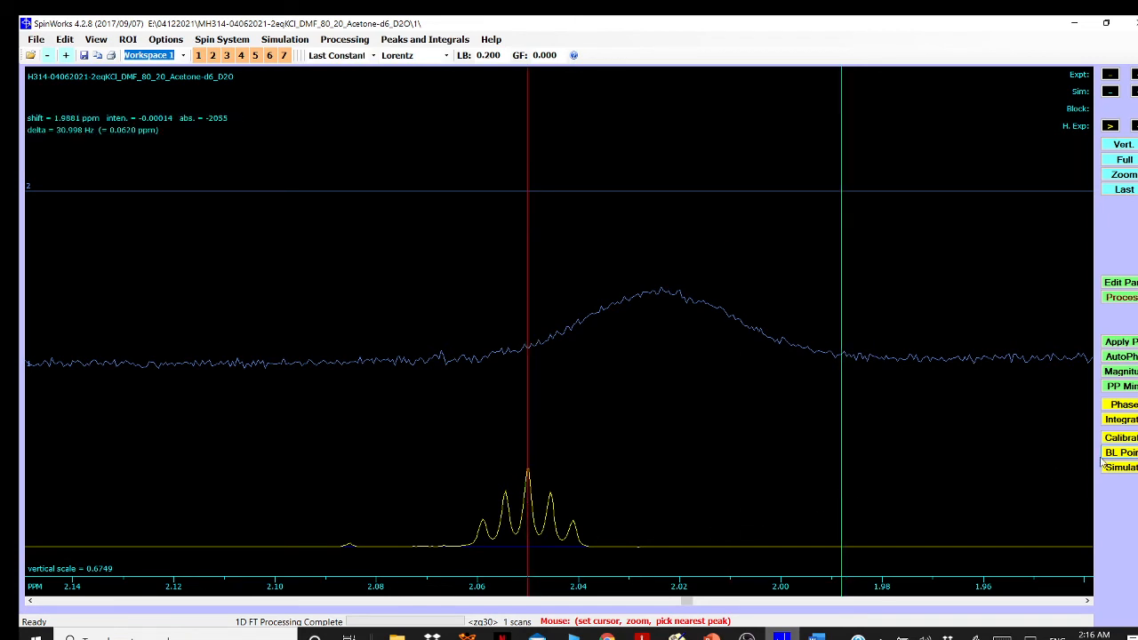
{"action": "left_click", "coordinate": [1120, 437]}
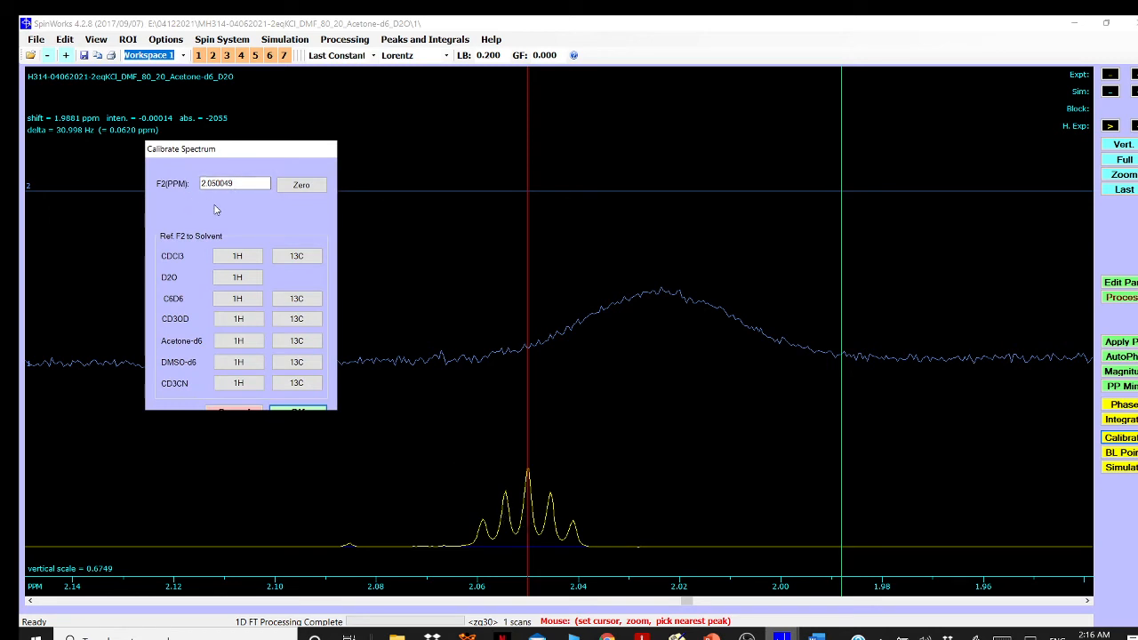
{"action": "left_click", "coordinate": [296, 410]}
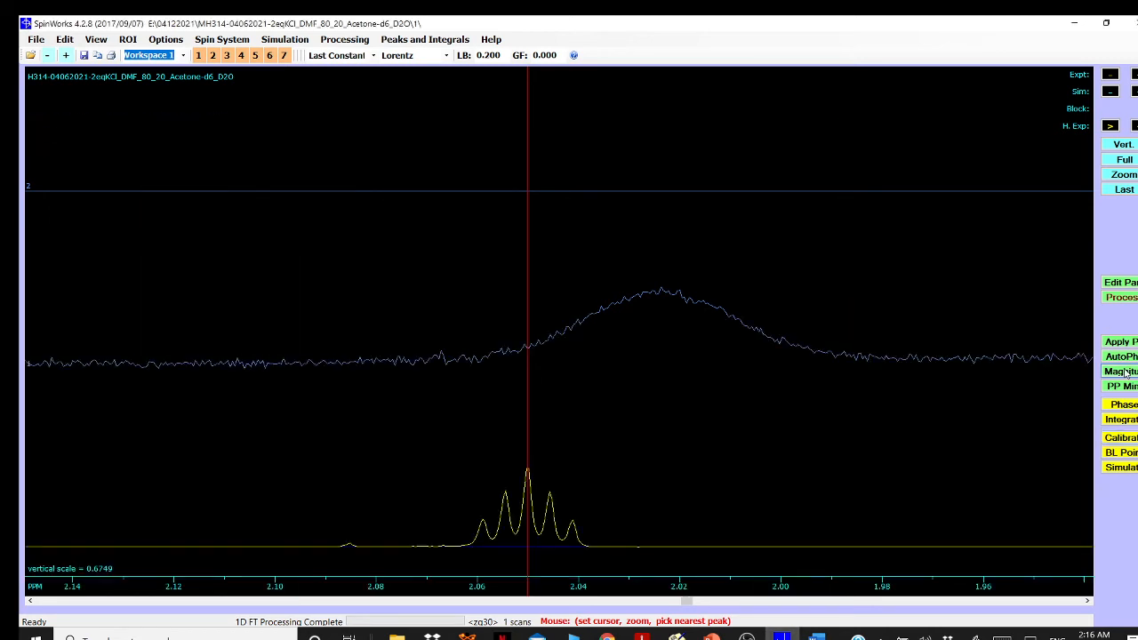
Display the full stacked spectra and expand the region from about 8.3 to -0.2 ppm
{"action": "left_click", "coordinate": [1122, 160]}
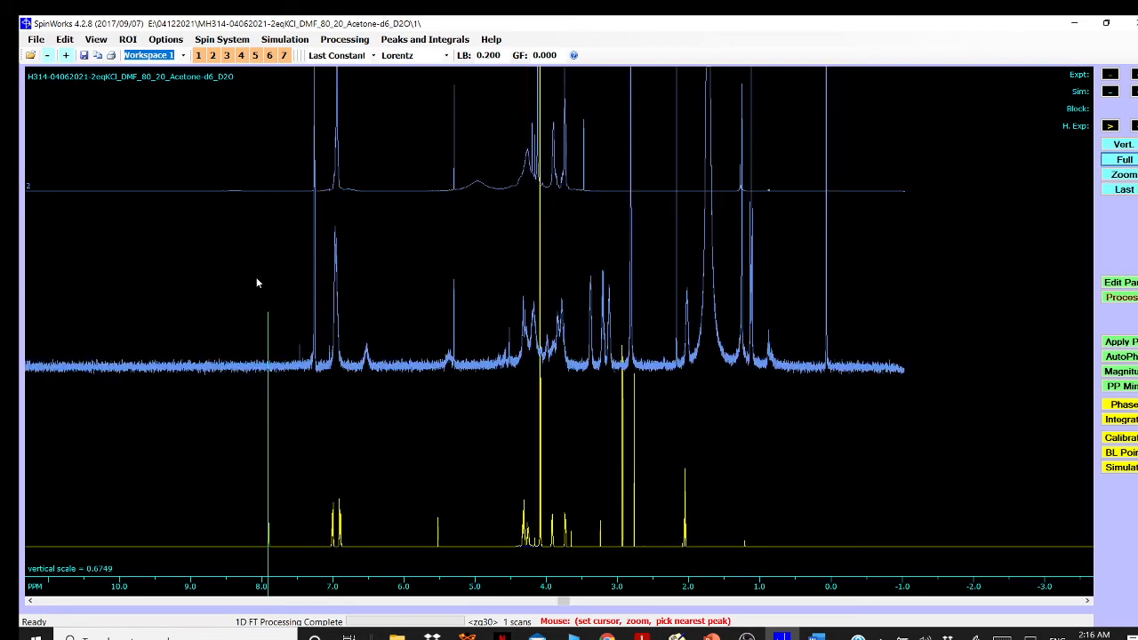
{"action": "left_click_drag", "start_coordinate": [252, 299], "coordinate": [875, 328]}
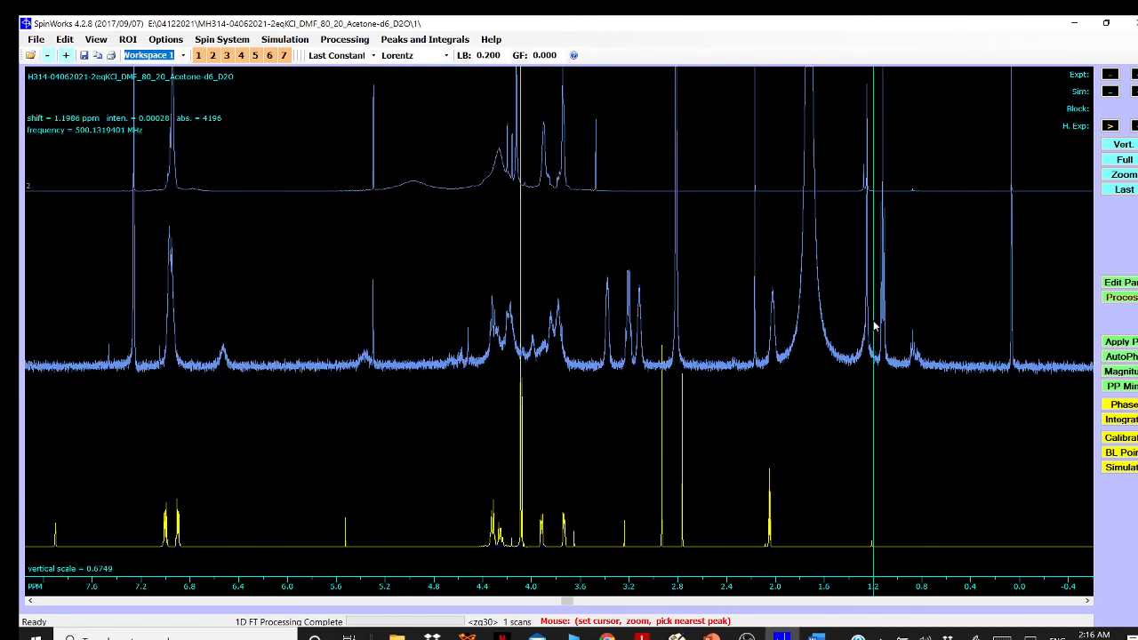
{"action": "left_click", "coordinate": [1123, 159]}
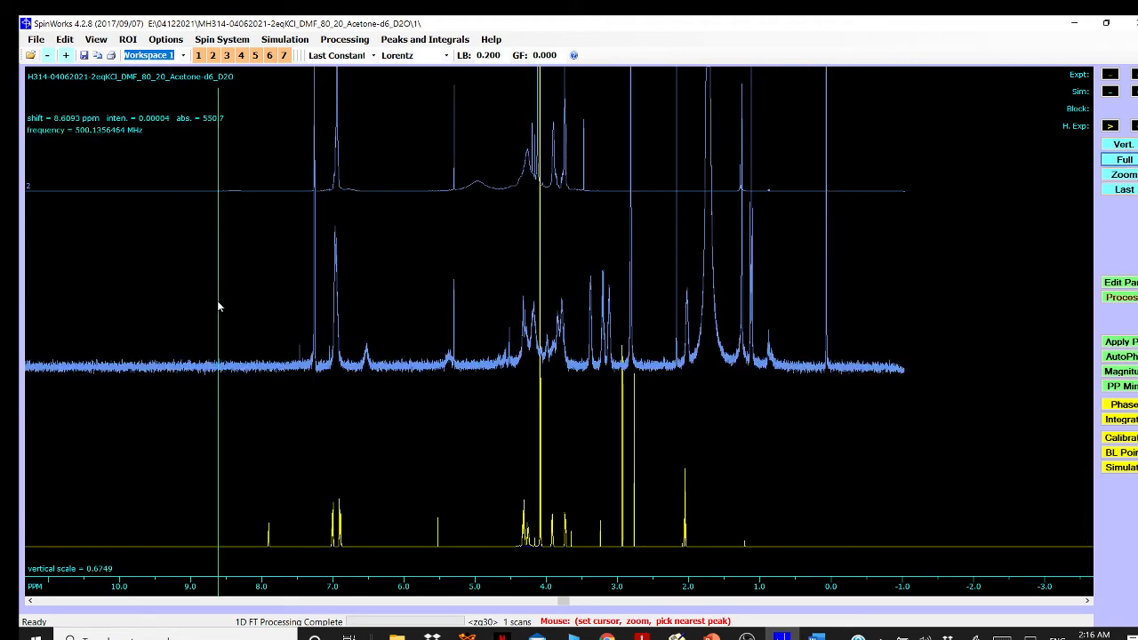
{"action": "mouse_move", "coordinate": [250, 329]}
{"action": "left_mouse_down"}
{"action": "mouse_move", "coordinate": [312, 381]}
{"action": "mouse_move", "coordinate": [611, 396]}
{"action": "left_mouse_up"}
{"action": "left_click", "coordinate": [847, 372]}
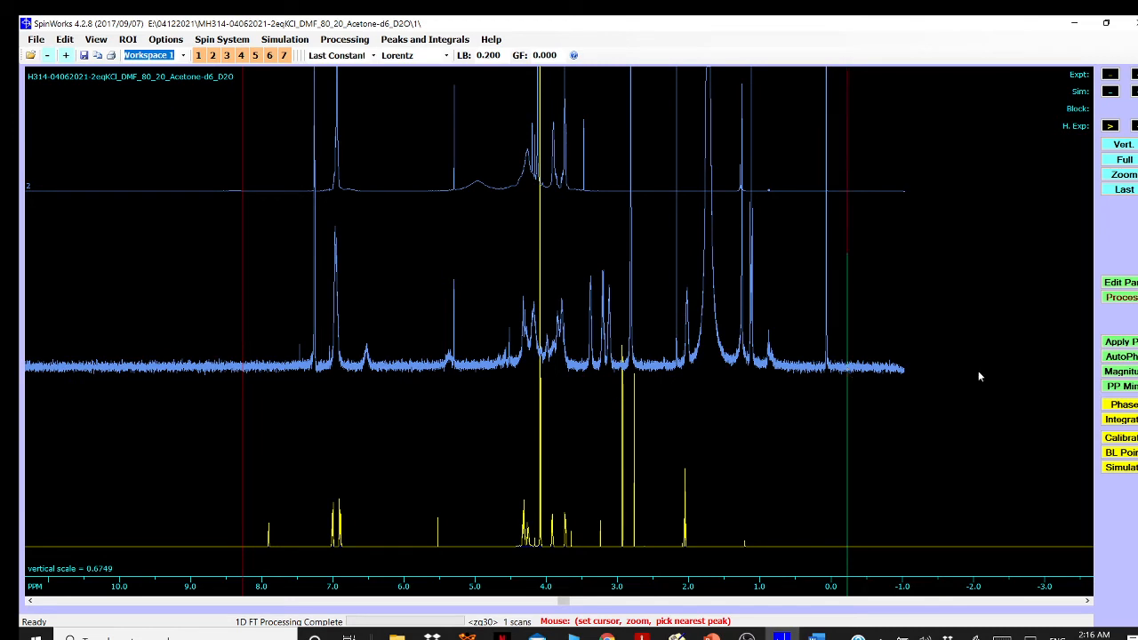
{"action": "left_click", "coordinate": [1125, 175]}
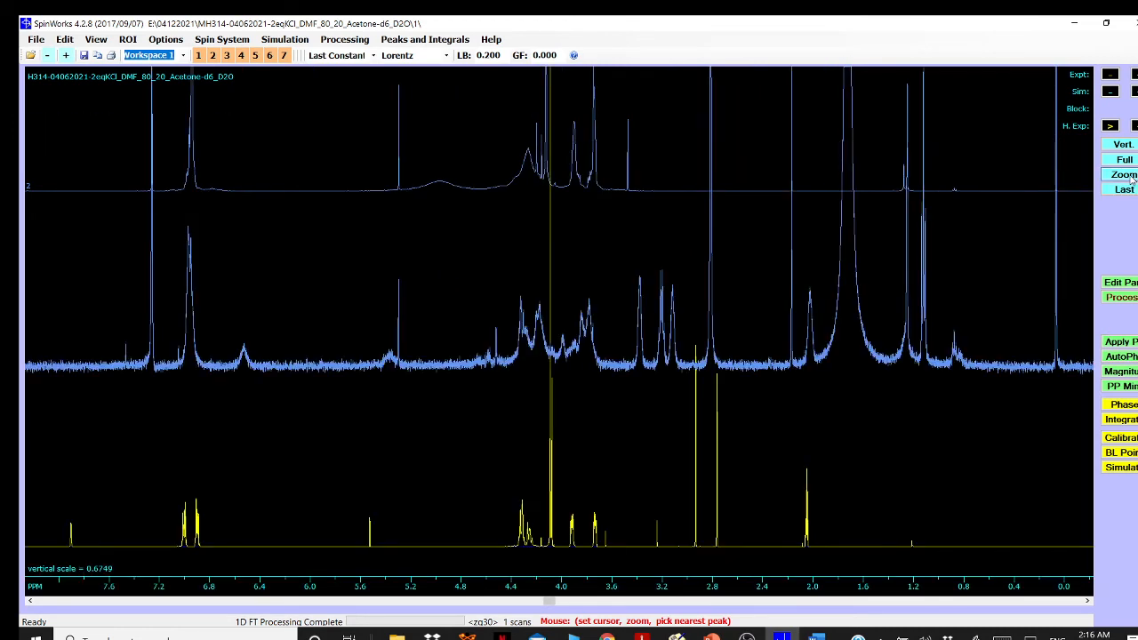
{"action": "left_click", "coordinate": [914, 360]}
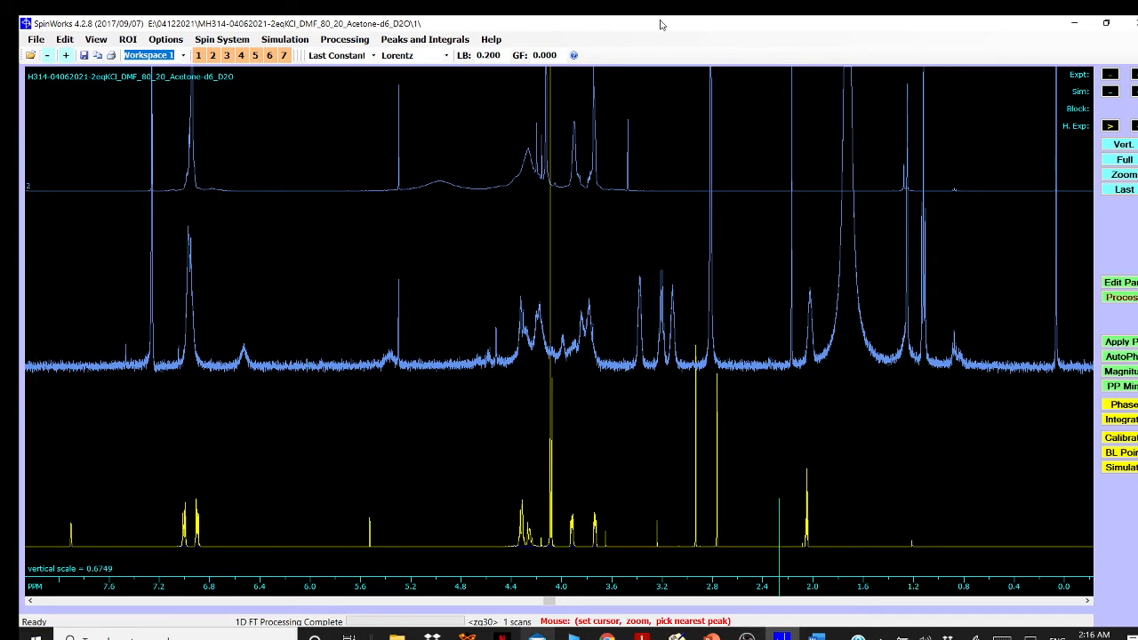
Delete all stacked traces from the display, keeping only the main spectrum
{"action": "left_click", "coordinate": [103, 42]}
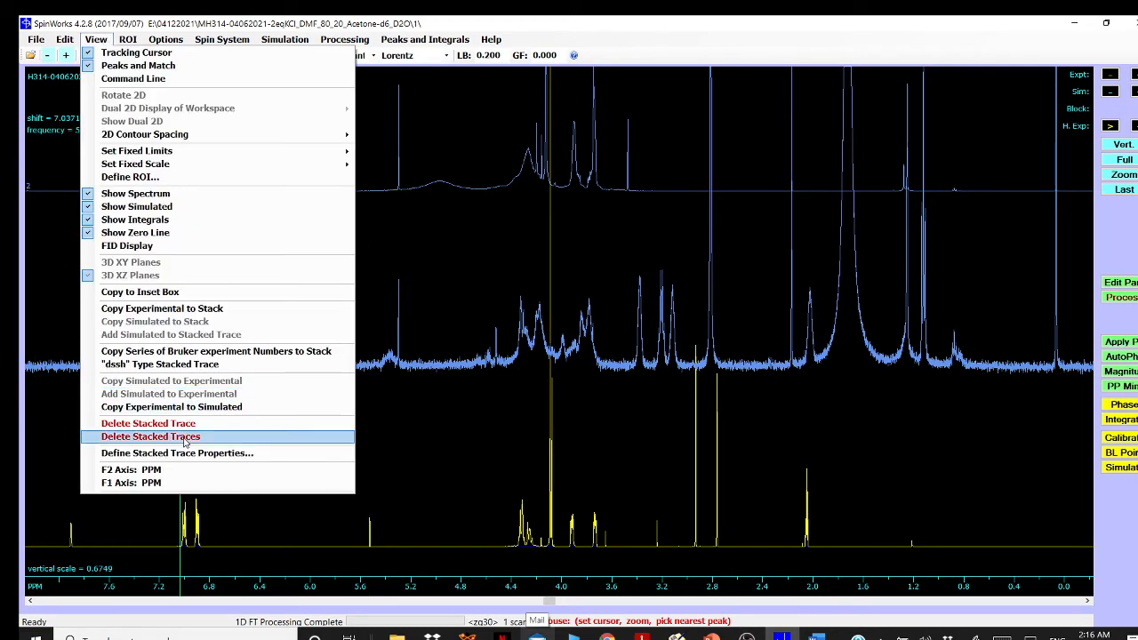
{"action": "left_click", "coordinate": [195, 436]}
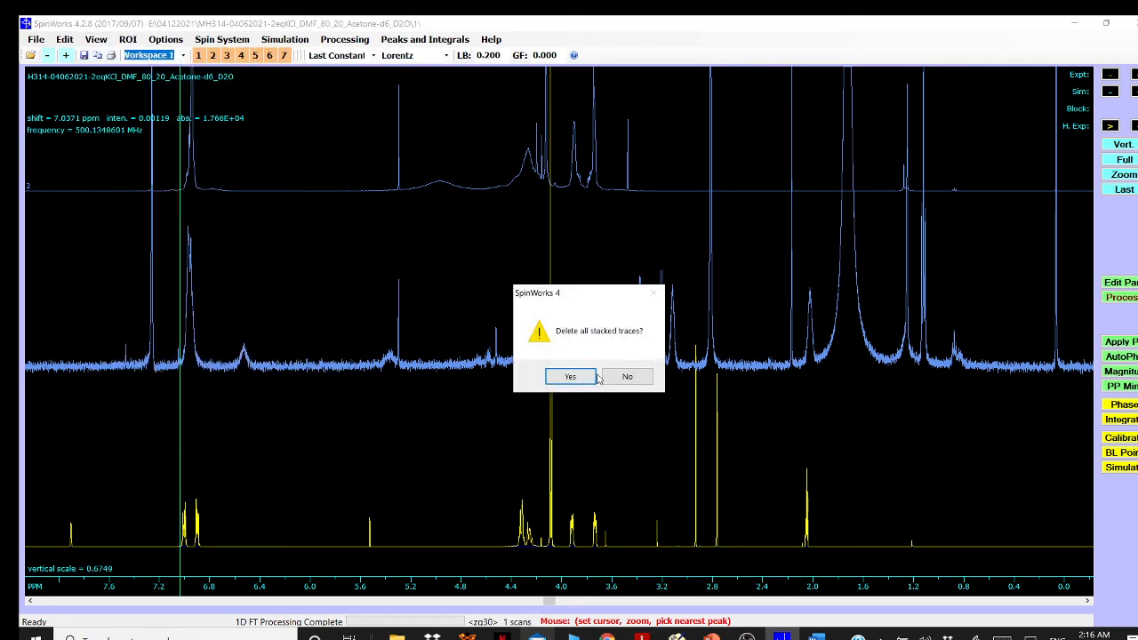
{"action": "left_click", "coordinate": [570, 377]}
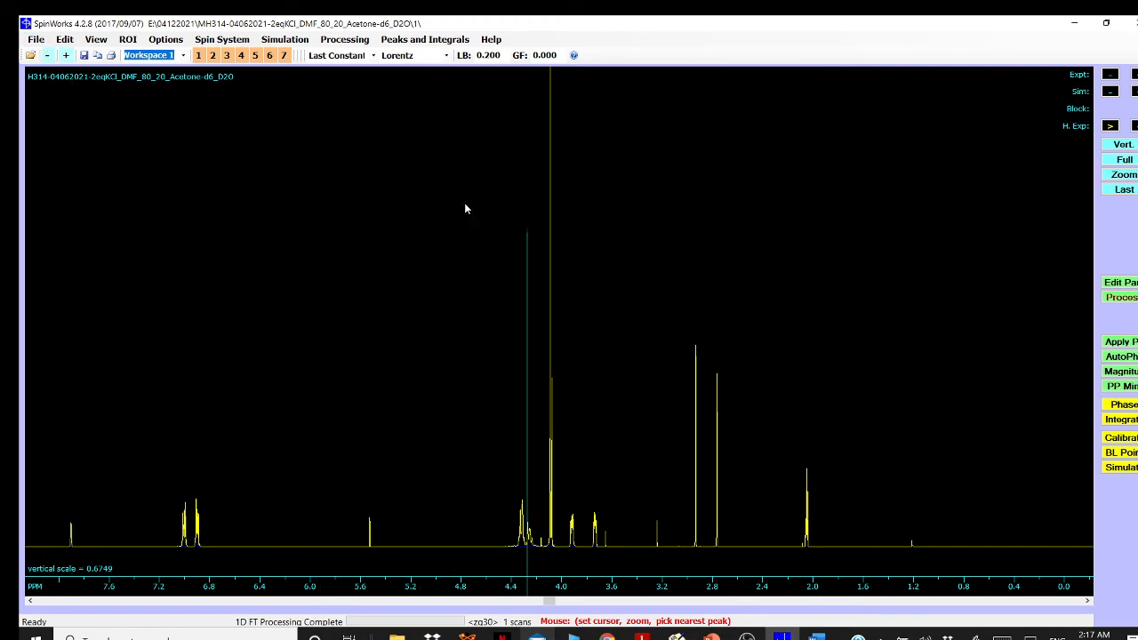
Open the fid file of experiment 2 in the folder MH314-for Carbon NMR pure in CDCl3 under 04122021
{"action": "left_click", "coordinate": [36, 40]}
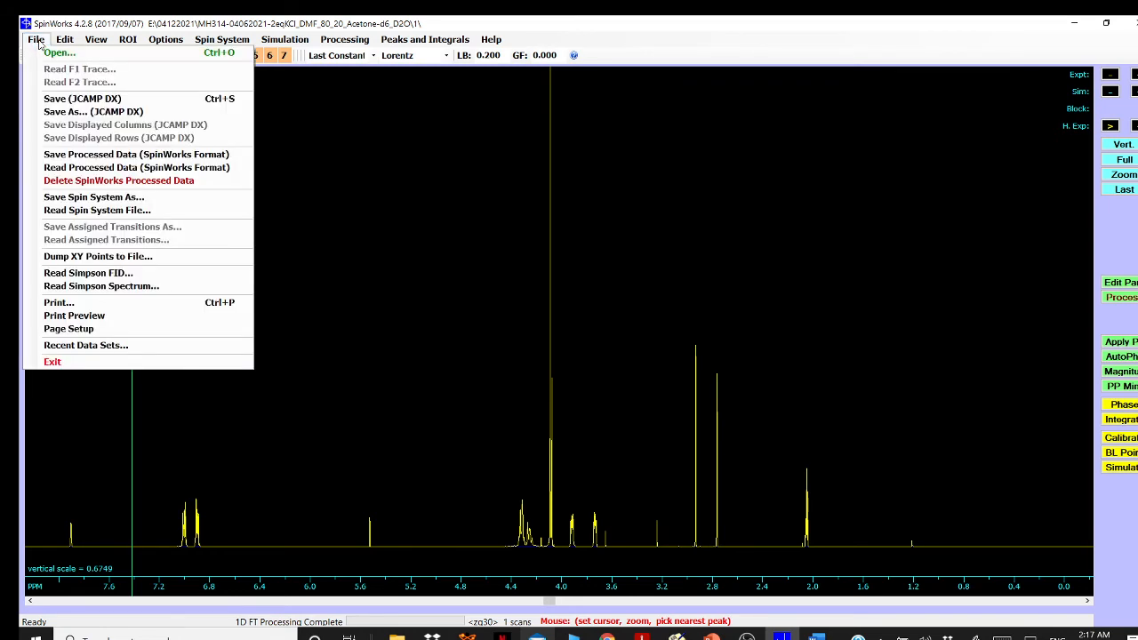
{"action": "left_click", "coordinate": [46, 51]}
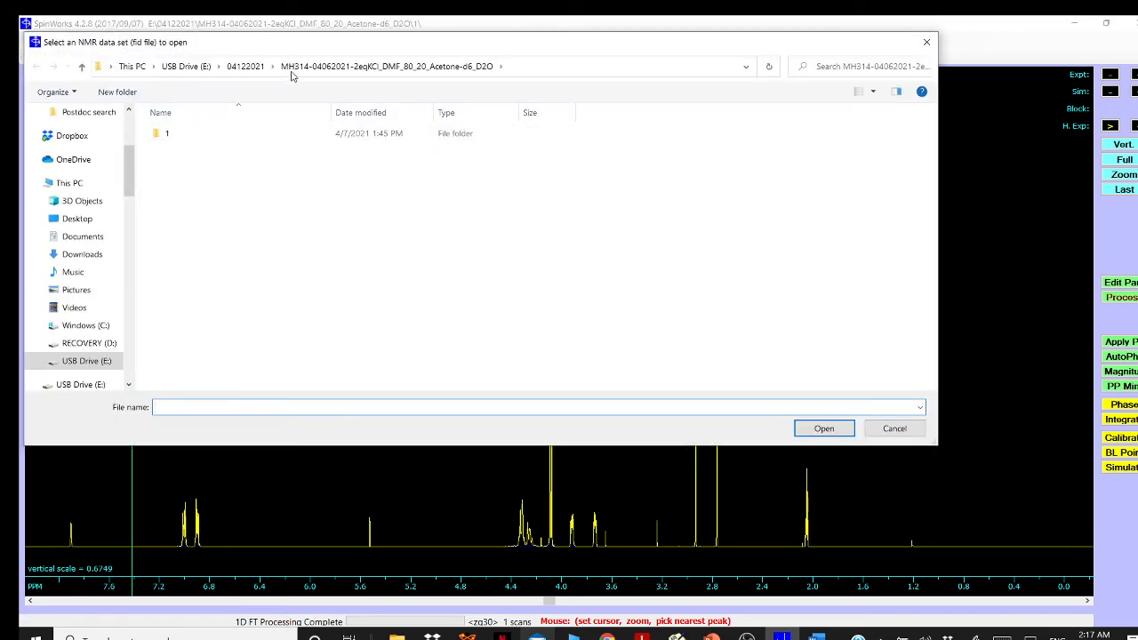
{"action": "left_click", "coordinate": [245, 65]}
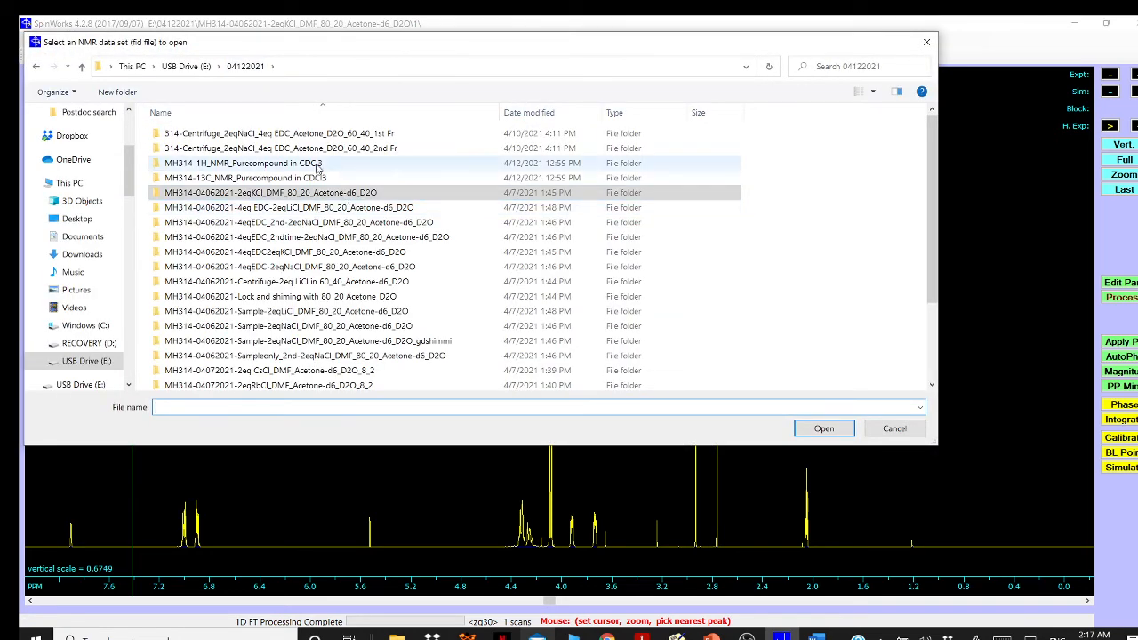
{"action": "left_click", "coordinate": [361, 192]}
{"action": "scroll", "coordinate": [326, 196], "scroll_direction": "down", "scroll_amount": 3}
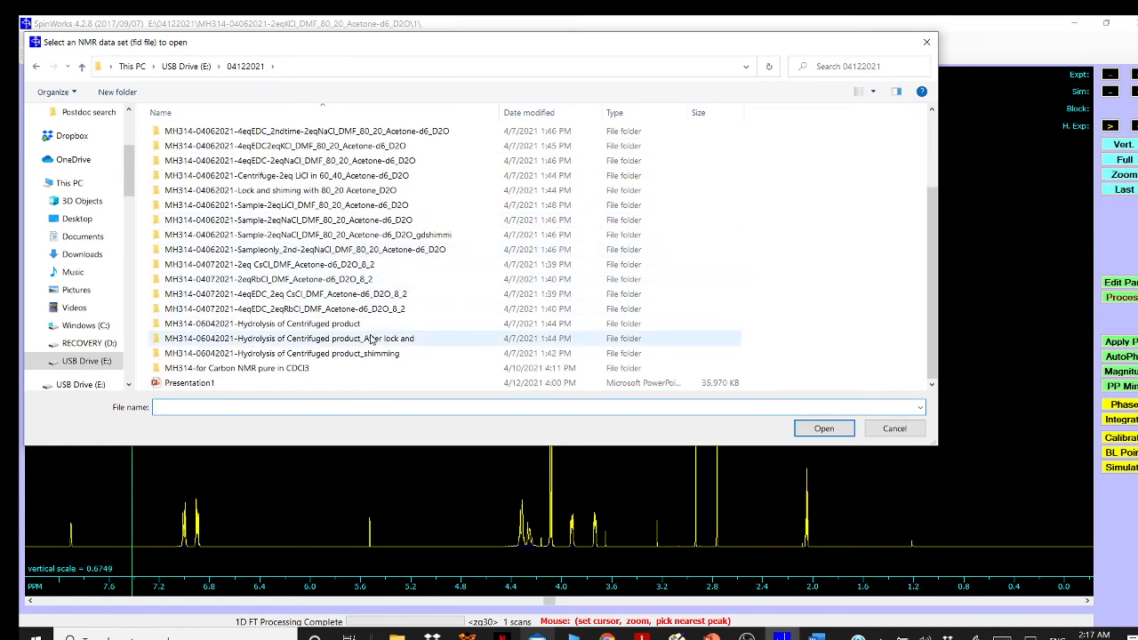
{"action": "double_click", "coordinate": [326, 372]}
{"action": "double_click", "coordinate": [166, 148]}
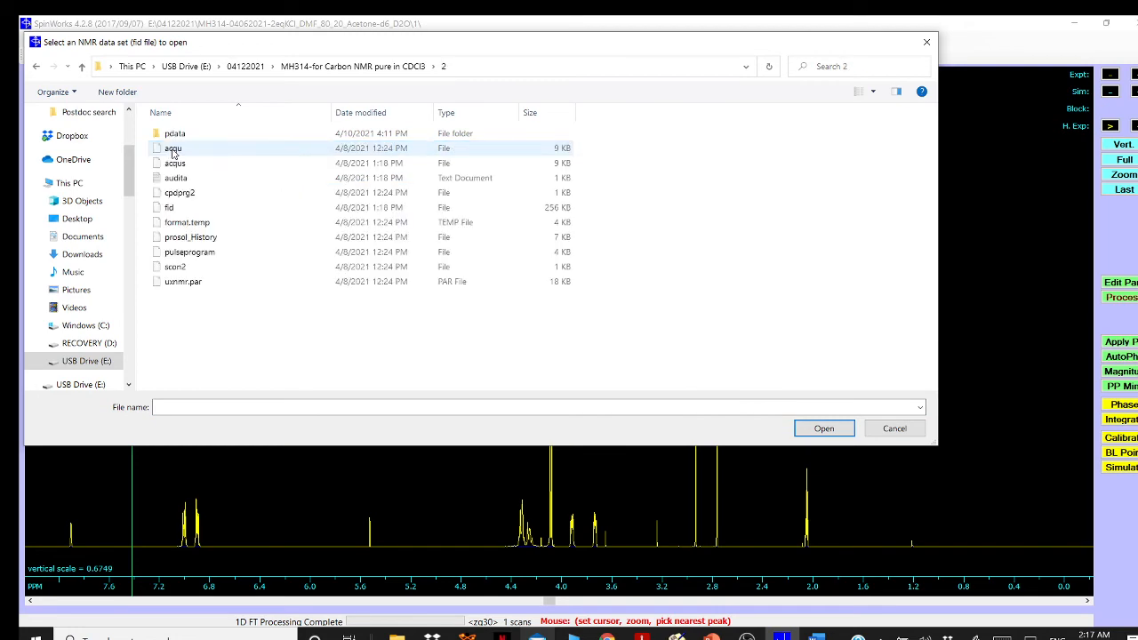
{"action": "double_click", "coordinate": [203, 211]}
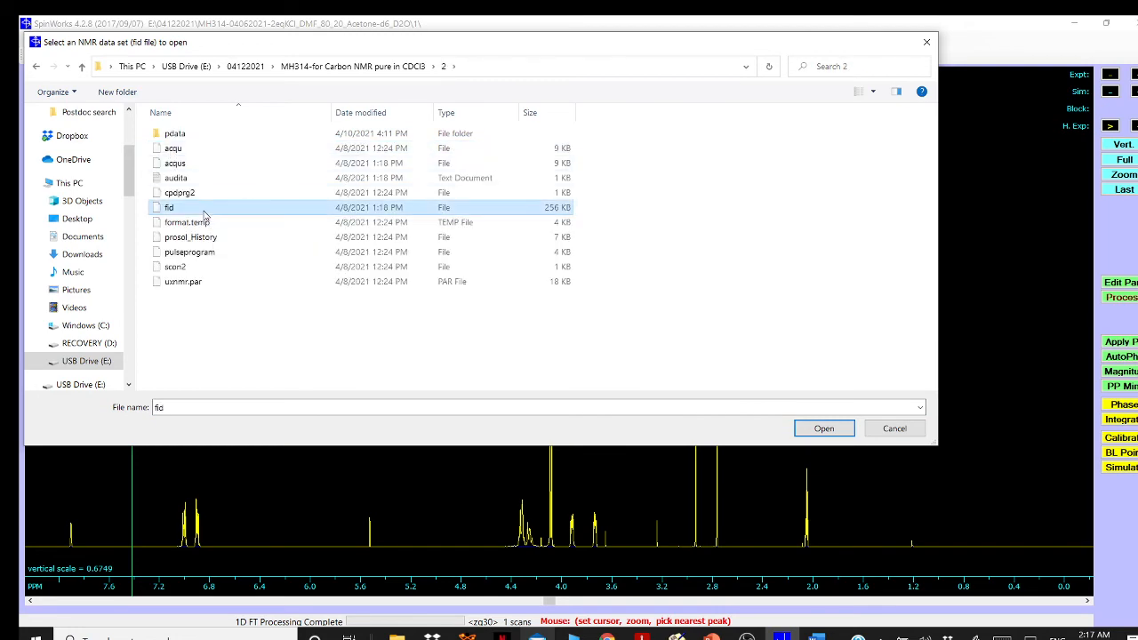
Fourier-transform the carbon data without a window and apply a zero-order phase correction (ph0) of 25.0
{"action": "left_click", "coordinate": [344, 39]}
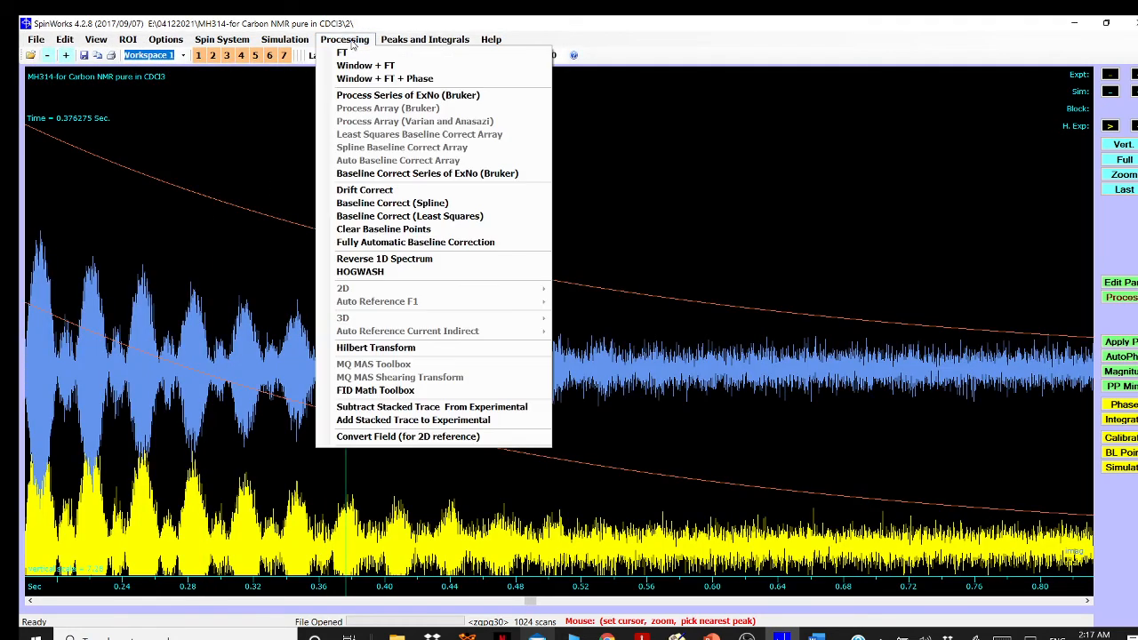
{"action": "left_click", "coordinate": [353, 56]}
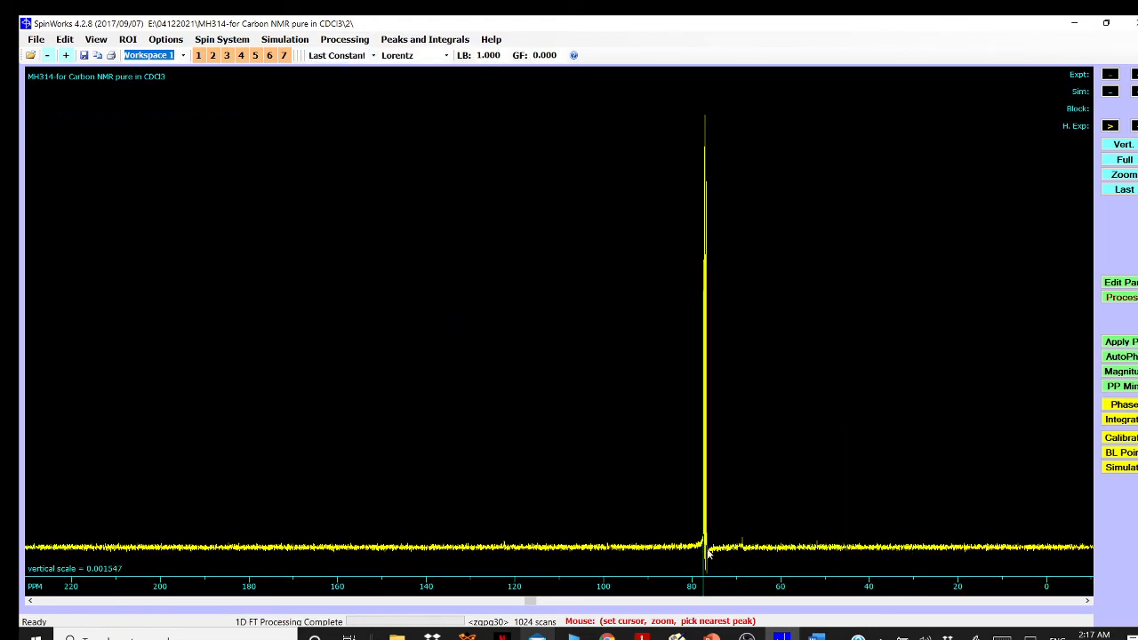
{"action": "left_click", "coordinate": [1125, 405]}
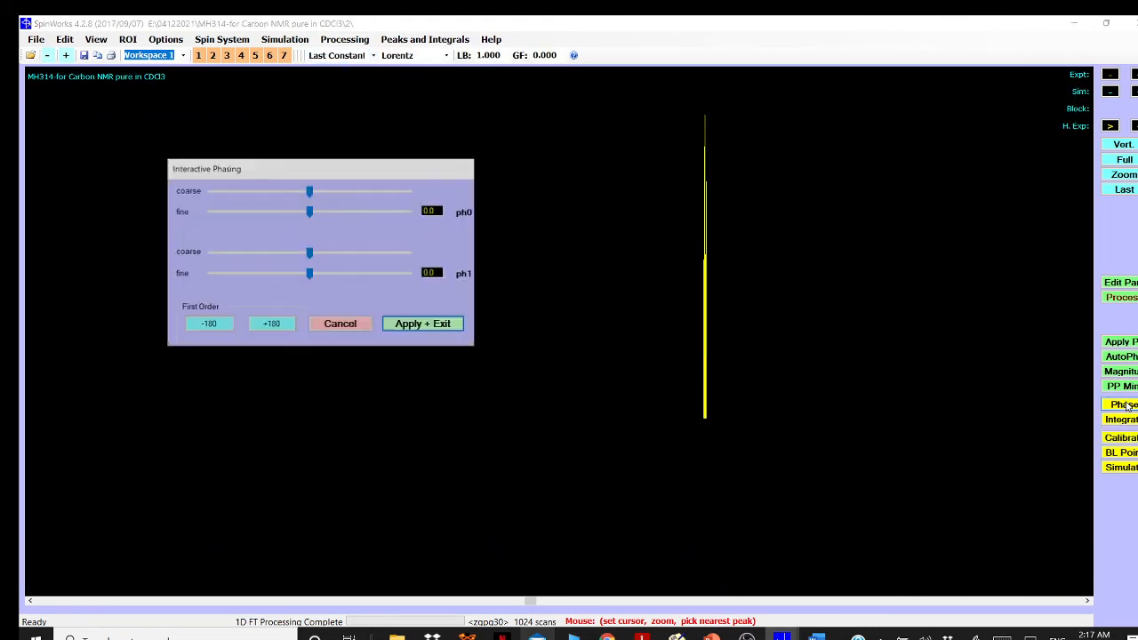
{"action": "mouse_move", "coordinate": [311, 192]}
{"action": "left_mouse_down"}
{"action": "mouse_move", "coordinate": [300, 190]}
{"action": "mouse_move", "coordinate": [316, 198]}
{"action": "mouse_move", "coordinate": [308, 201]}
{"action": "left_mouse_up"}
{"action": "left_click_drag", "start_coordinate": [330, 206], "coordinate": [323, 203]}
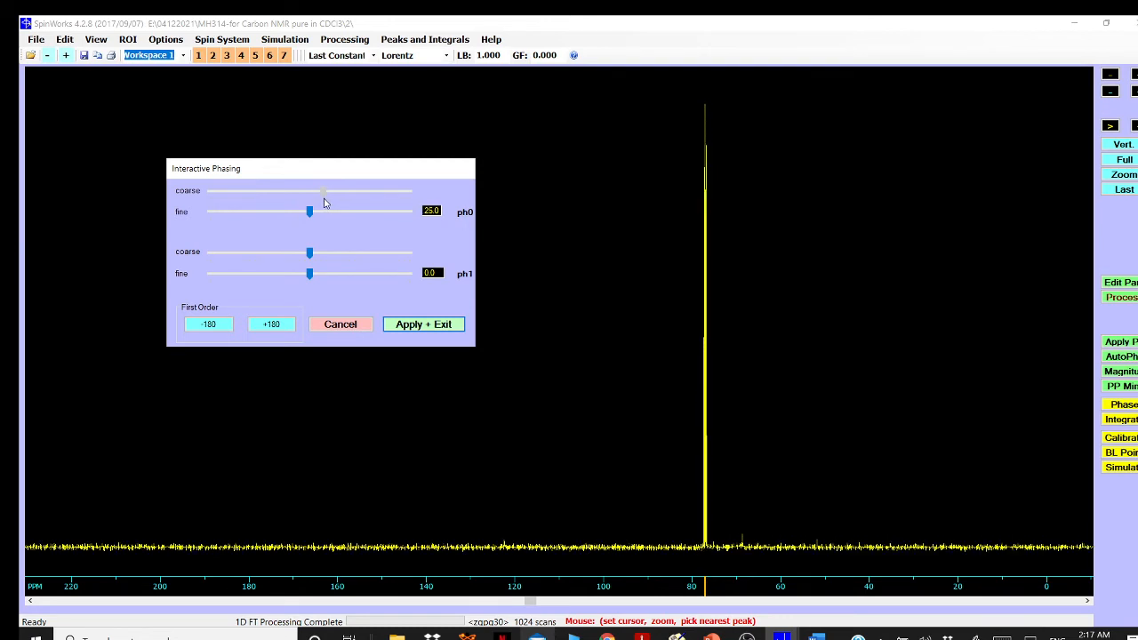
{"action": "left_click", "coordinate": [423, 325]}
Calibrate the central line of the solvent triplet to the CDCl3 13C reference, 77.02 ppm
{"action": "scroll", "coordinate": [669, 401], "scroll_direction": "down", "scroll_amount": 2}
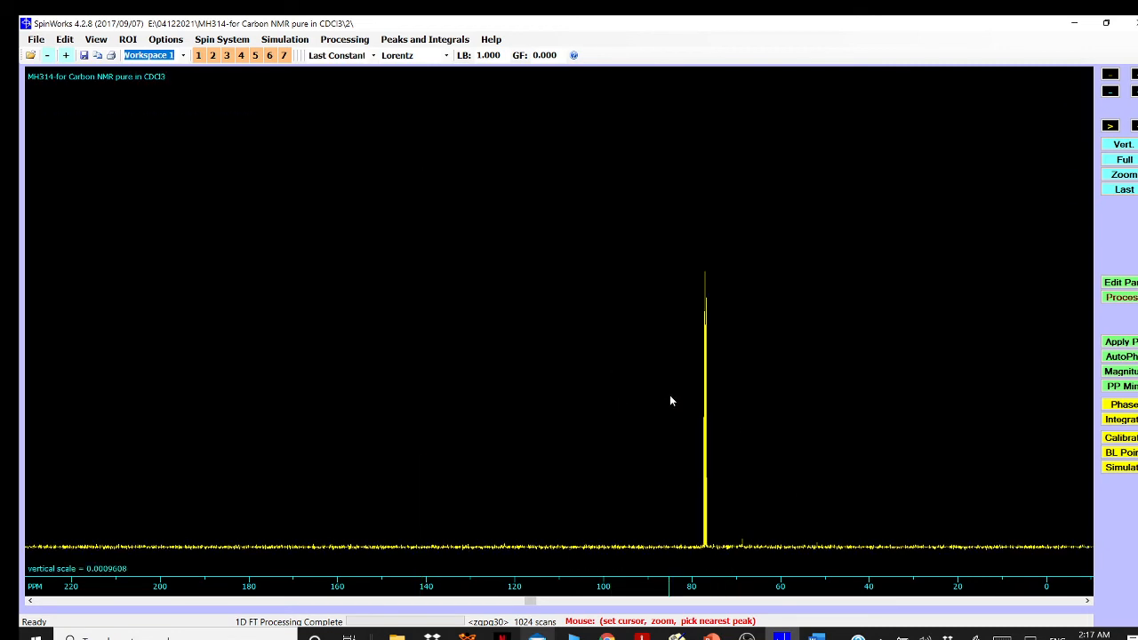
{"action": "left_click_drag", "start_coordinate": [662, 394], "coordinate": [745, 396]}
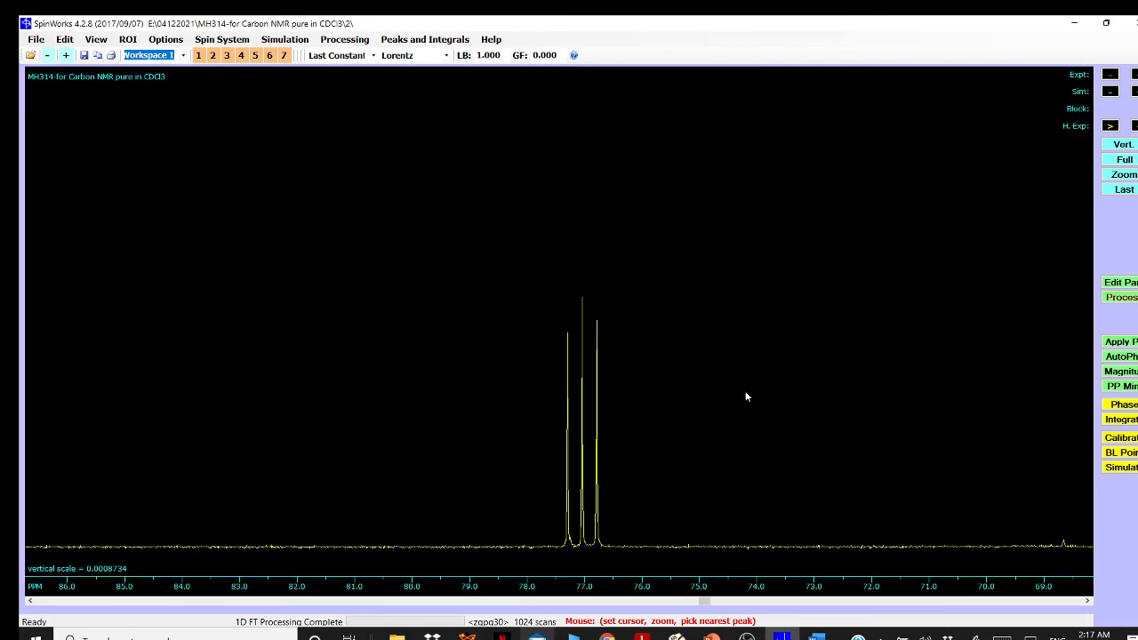
{"action": "left_click", "coordinate": [518, 401]}
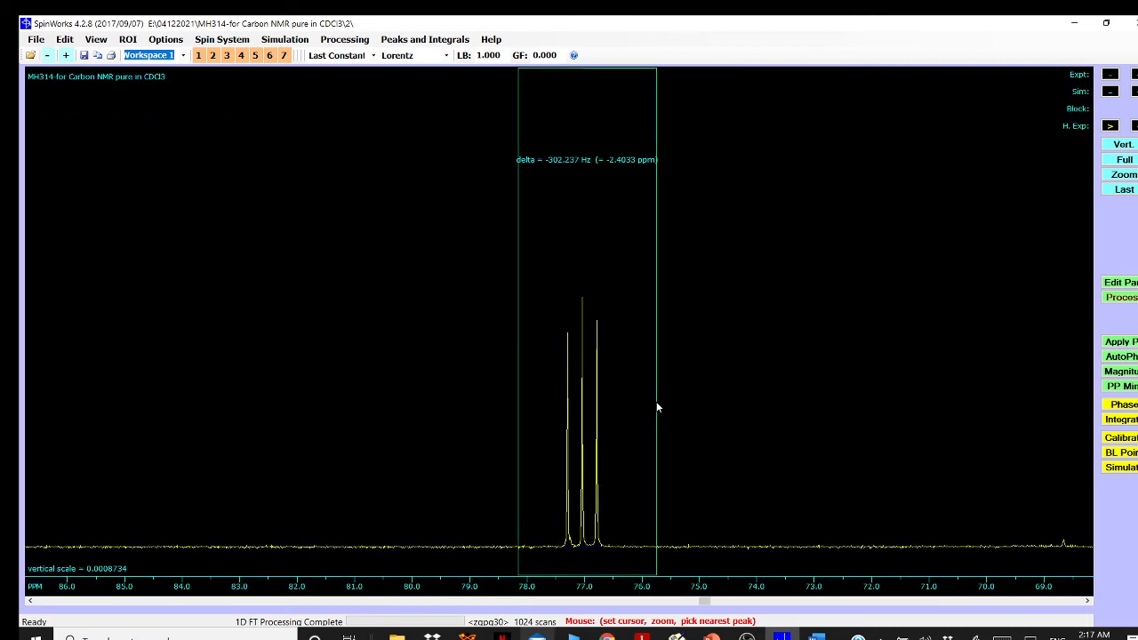
{"action": "left_click", "coordinate": [657, 403]}
{"action": "left_click_drag", "start_coordinate": [552, 400], "coordinate": [520, 406]}
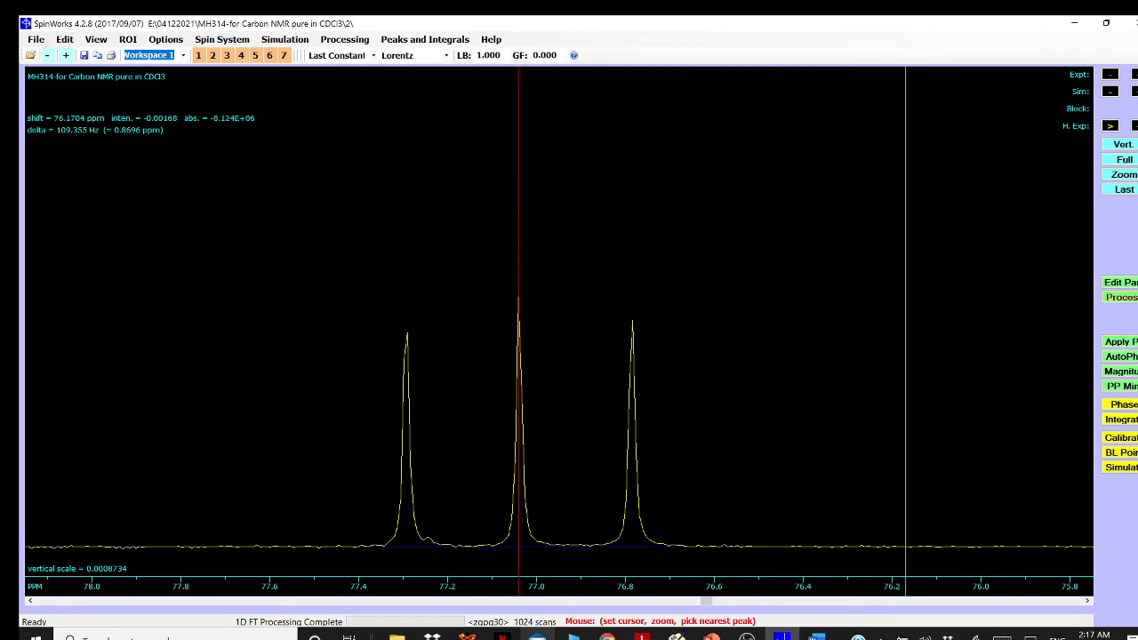
{"action": "left_click", "coordinate": [1119, 437]}
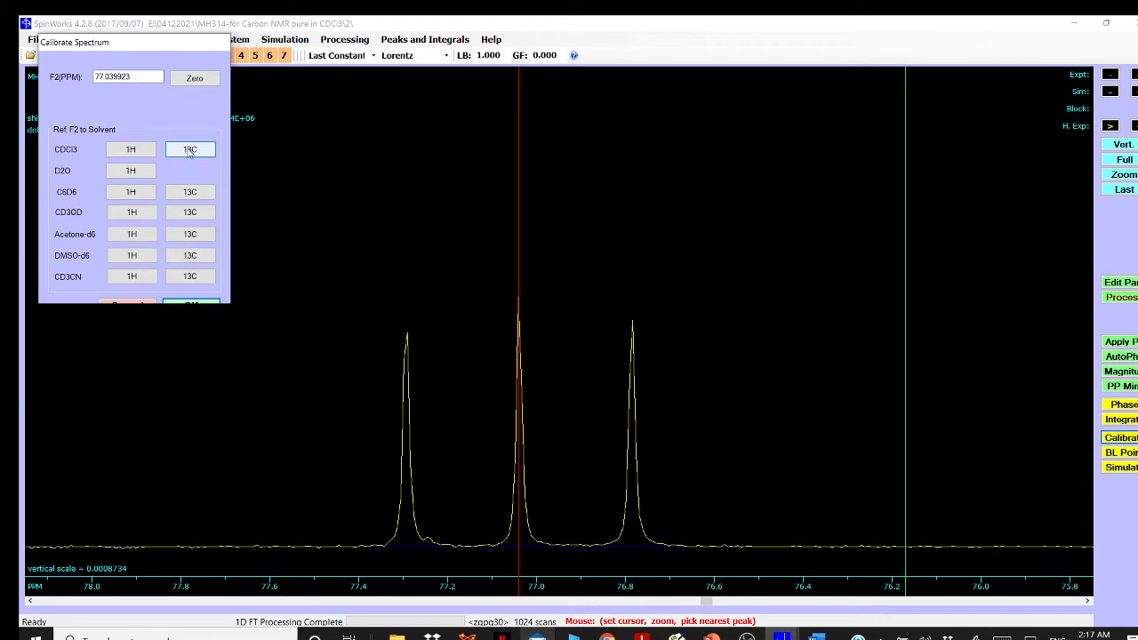
{"action": "left_click", "coordinate": [193, 155]}
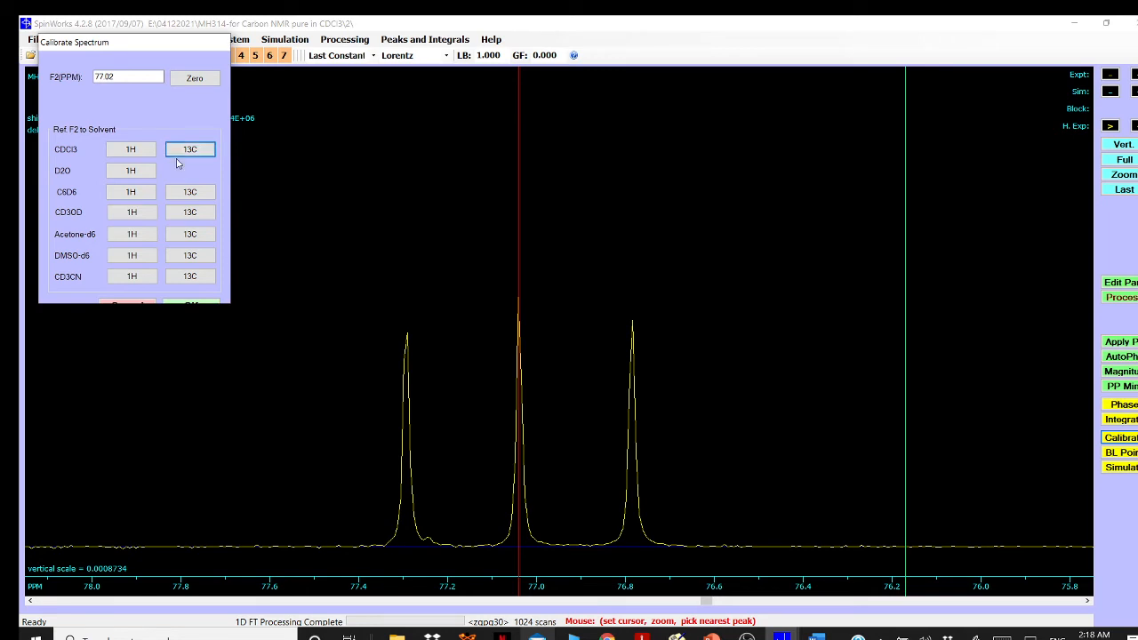
{"action": "left_click", "coordinate": [195, 305]}
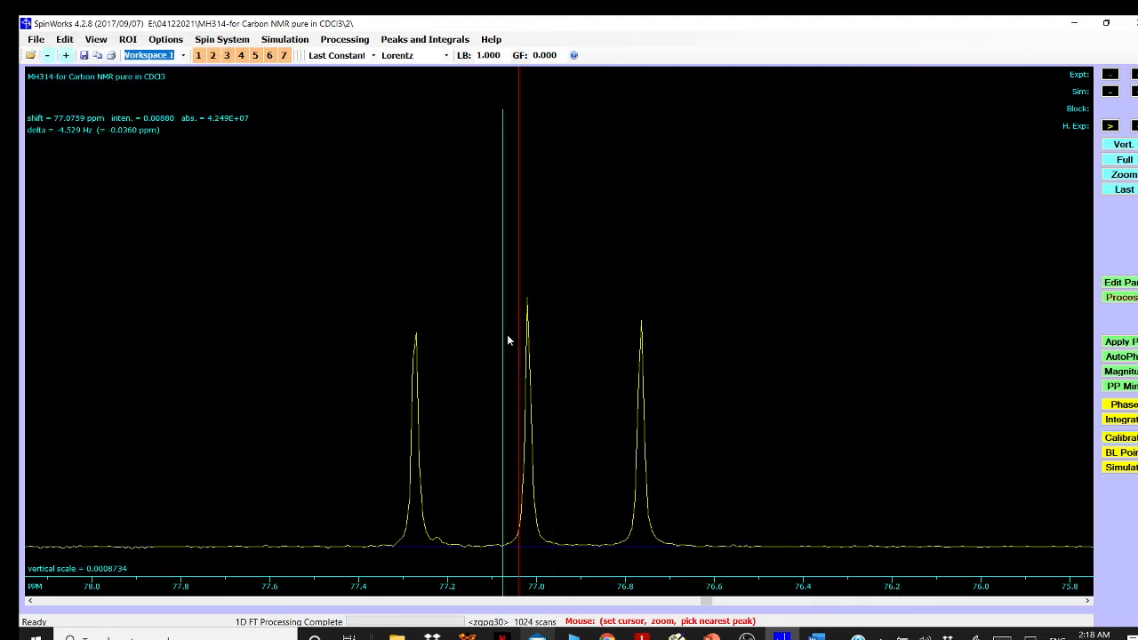
Raise the full carbon spectrum's vertical scale to about 0.0059 and expand the region between about 129 and 104 ppm
{"action": "left_click", "coordinate": [1122, 161]}
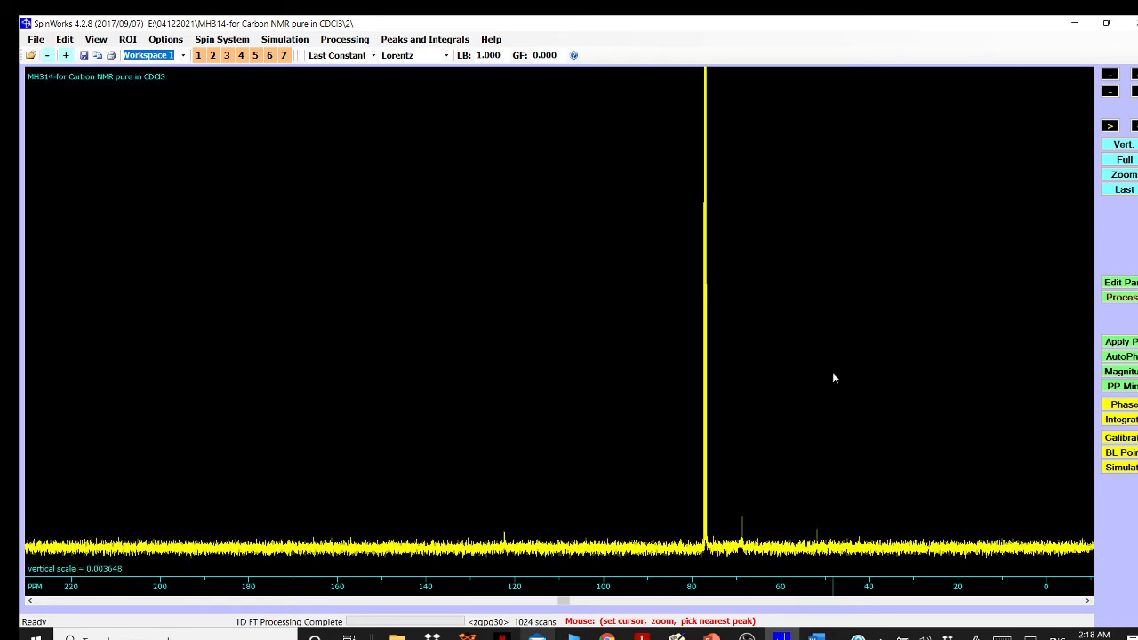
{"action": "left_click", "coordinate": [787, 430]}
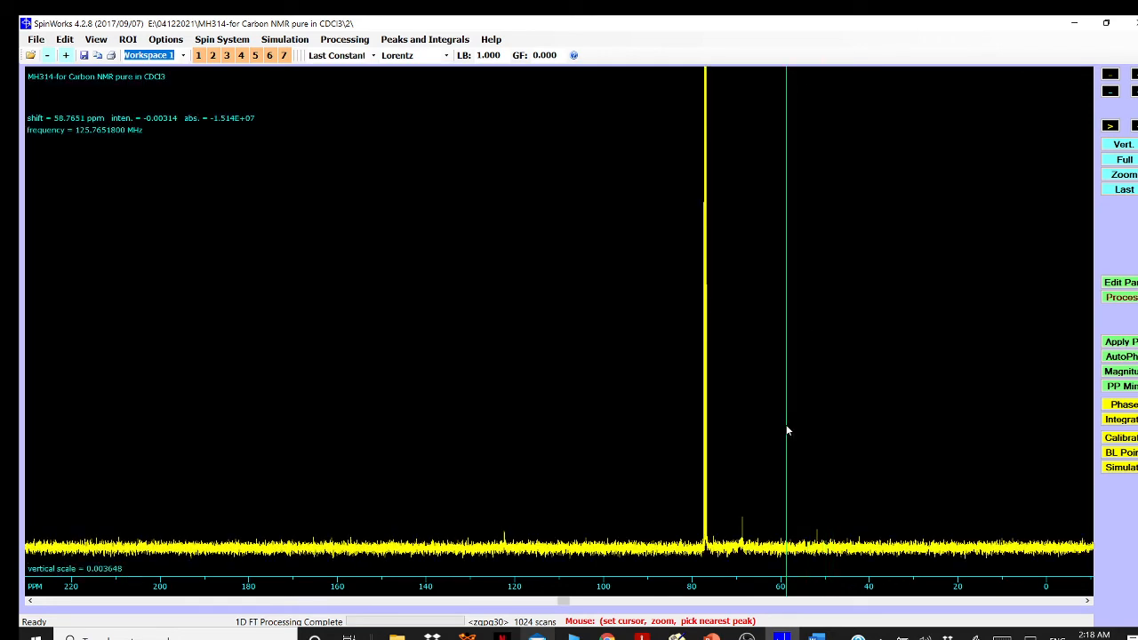
{"action": "scroll", "coordinate": [784, 430], "scroll_direction": "up", "scroll_amount": 2}
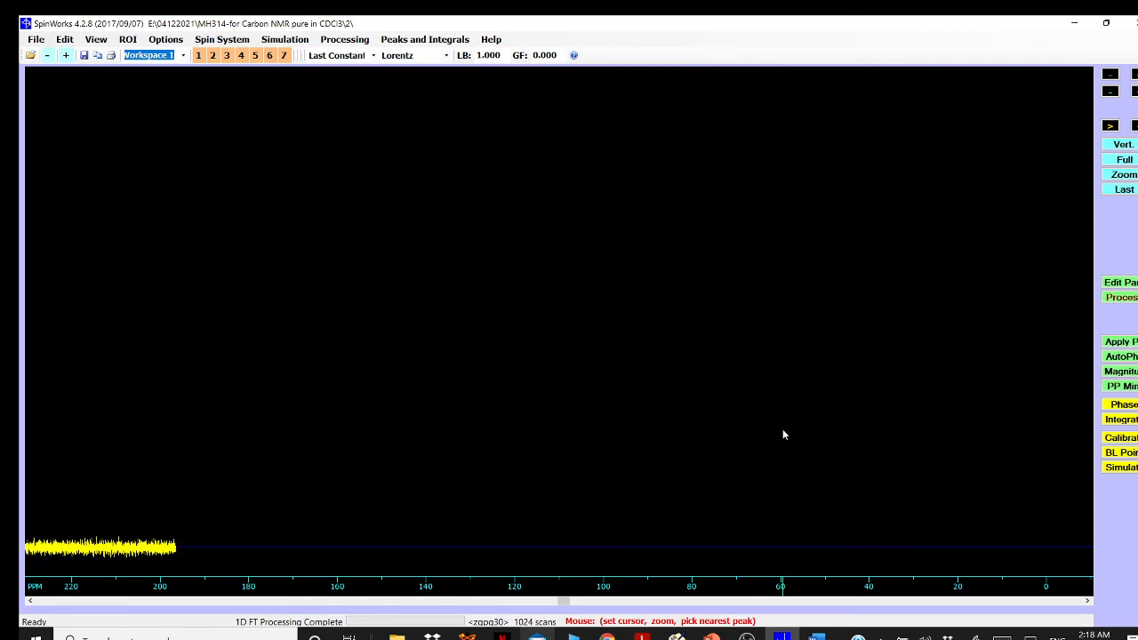
{"action": "left_click", "coordinate": [841, 532]}
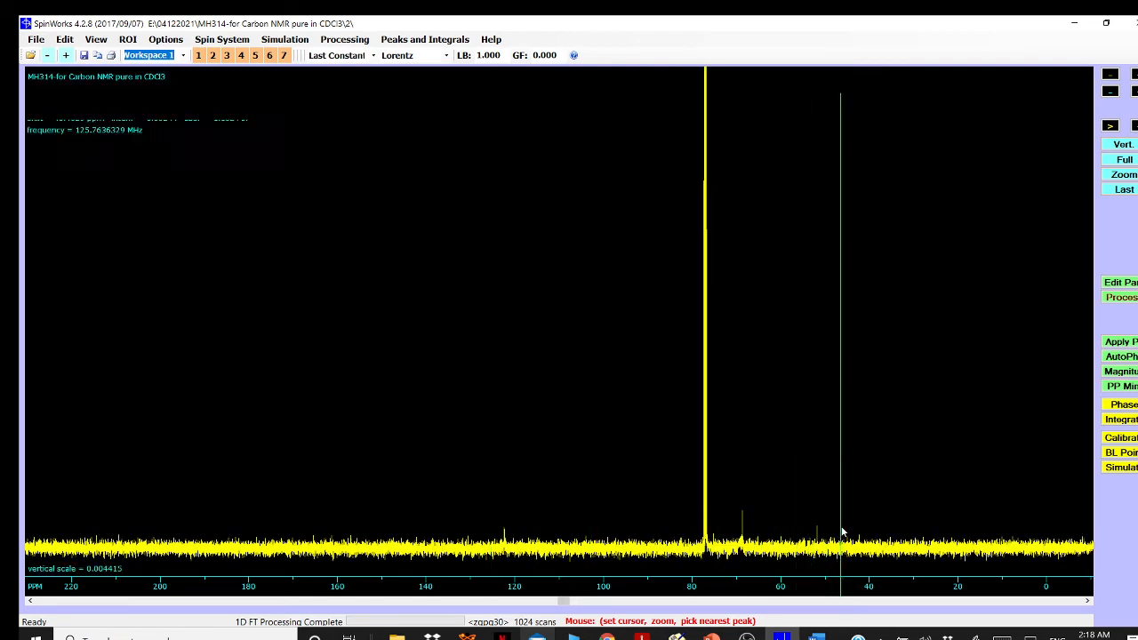
{"action": "left_click", "coordinate": [573, 526]}
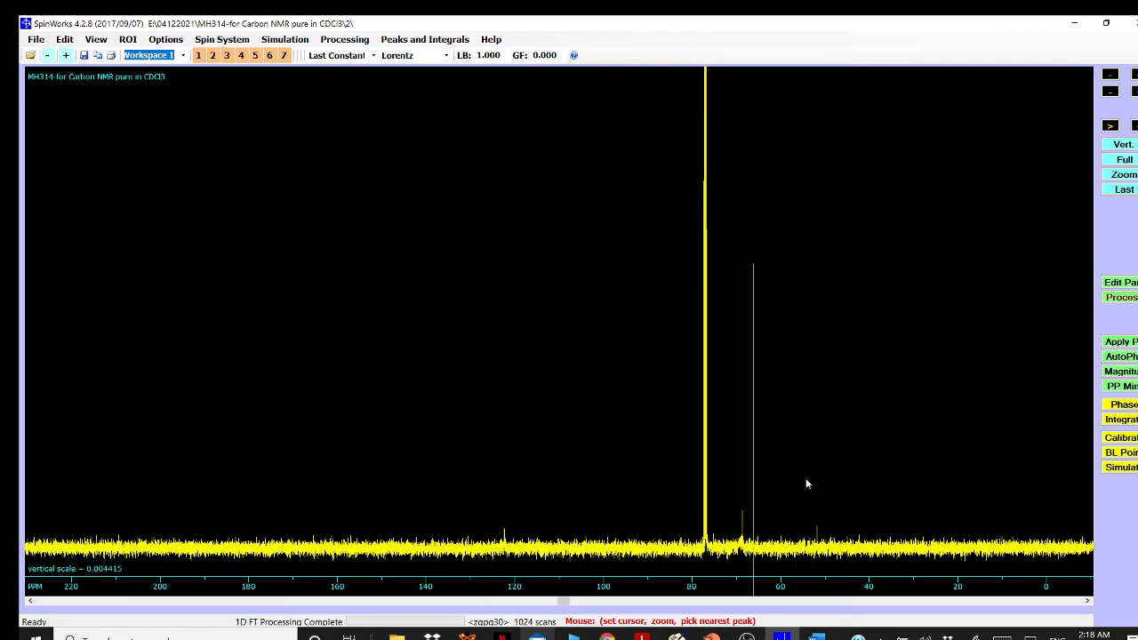
{"action": "scroll", "coordinate": [805, 480], "scroll_direction": "up", "scroll_amount": 2}
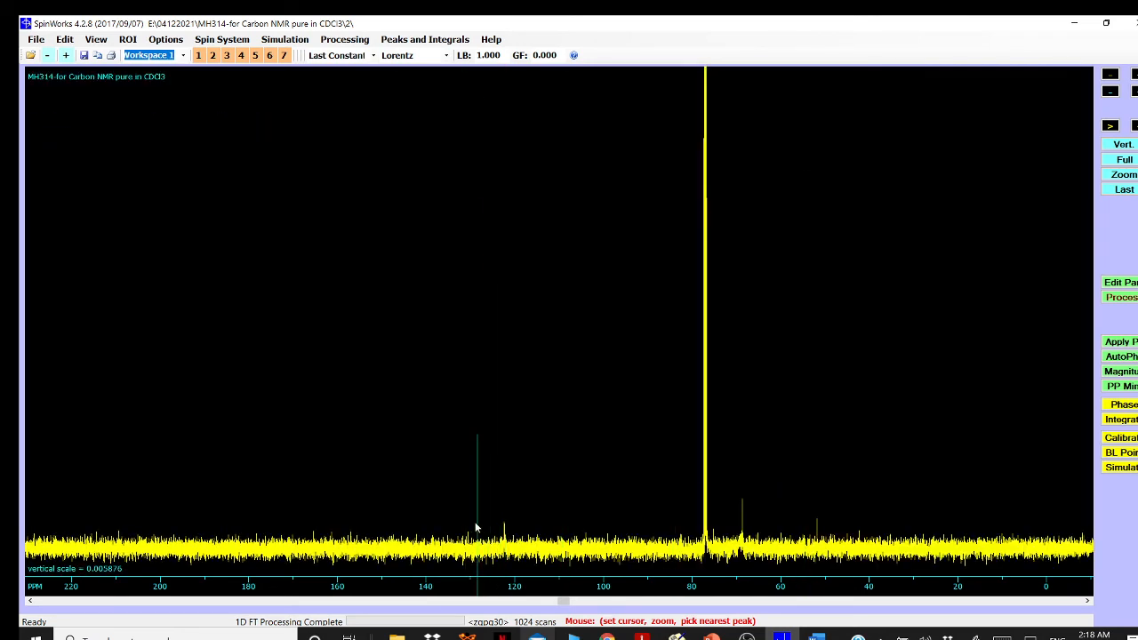
{"action": "left_click_drag", "start_coordinate": [474, 525], "coordinate": [585, 526]}
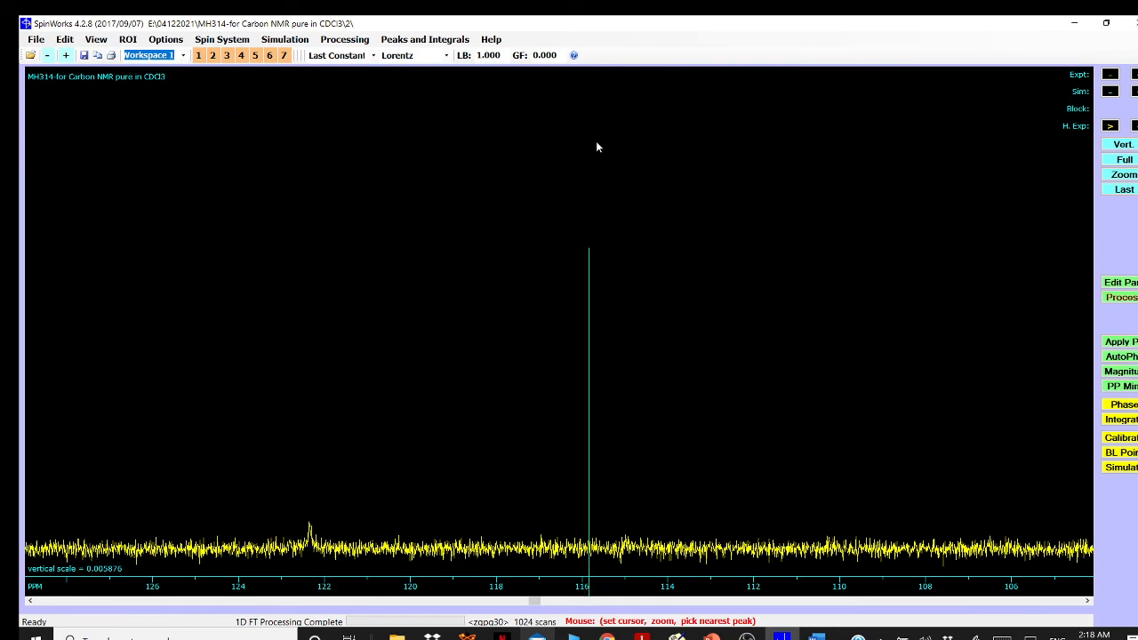
Try to pick peaks automatically in the expanded region and append them to the peak list
{"action": "left_click", "coordinate": [411, 42]}
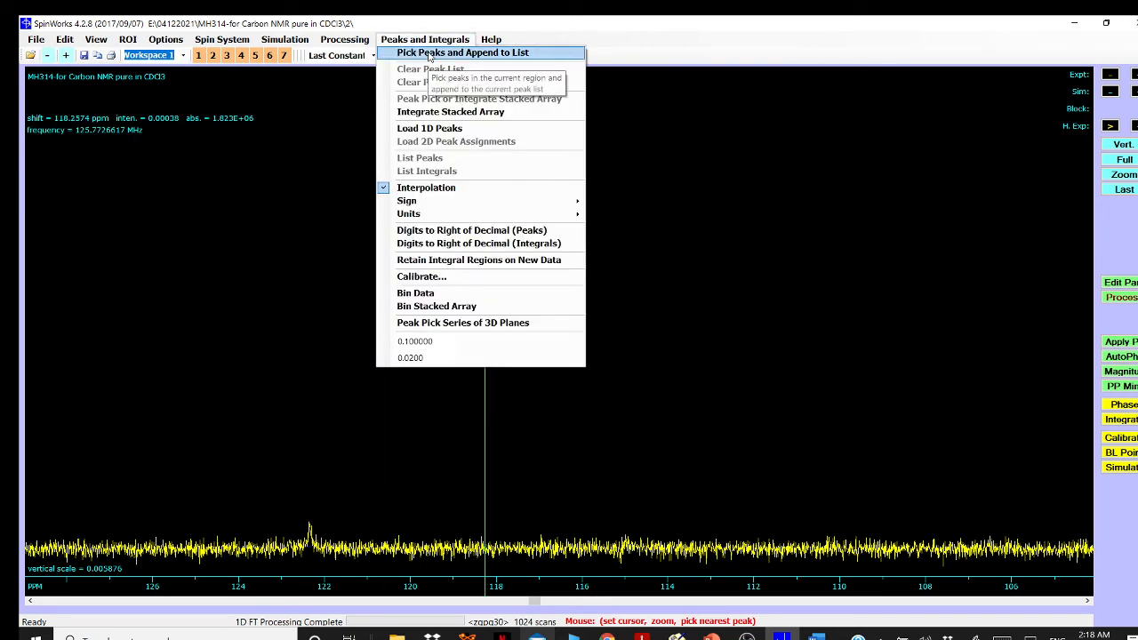
{"action": "left_click", "coordinate": [430, 55]}
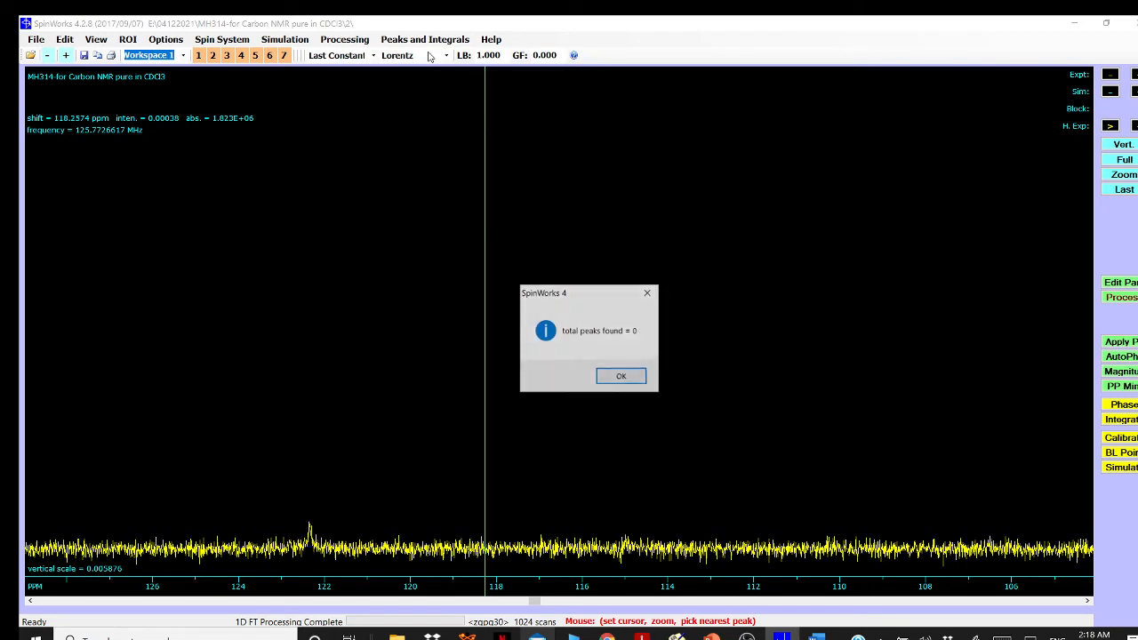
{"action": "left_click", "coordinate": [621, 378]}
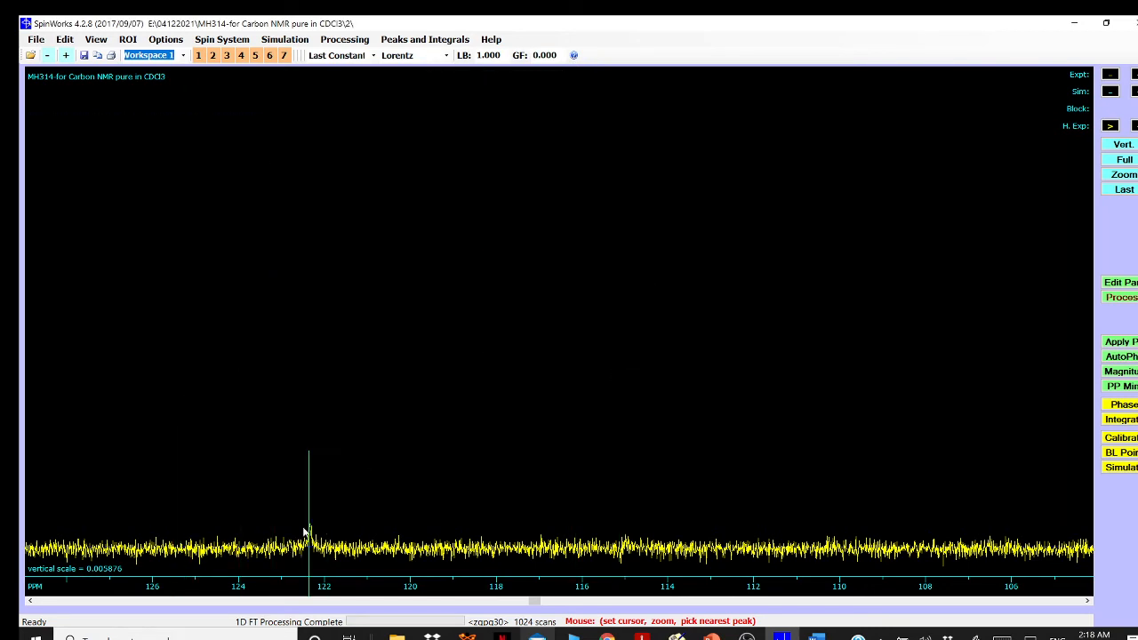
Pick the small carbon peak at 122.357 ppm manually so it is labelled on the spectrum
{"action": "left_click", "coordinate": [309, 531]}
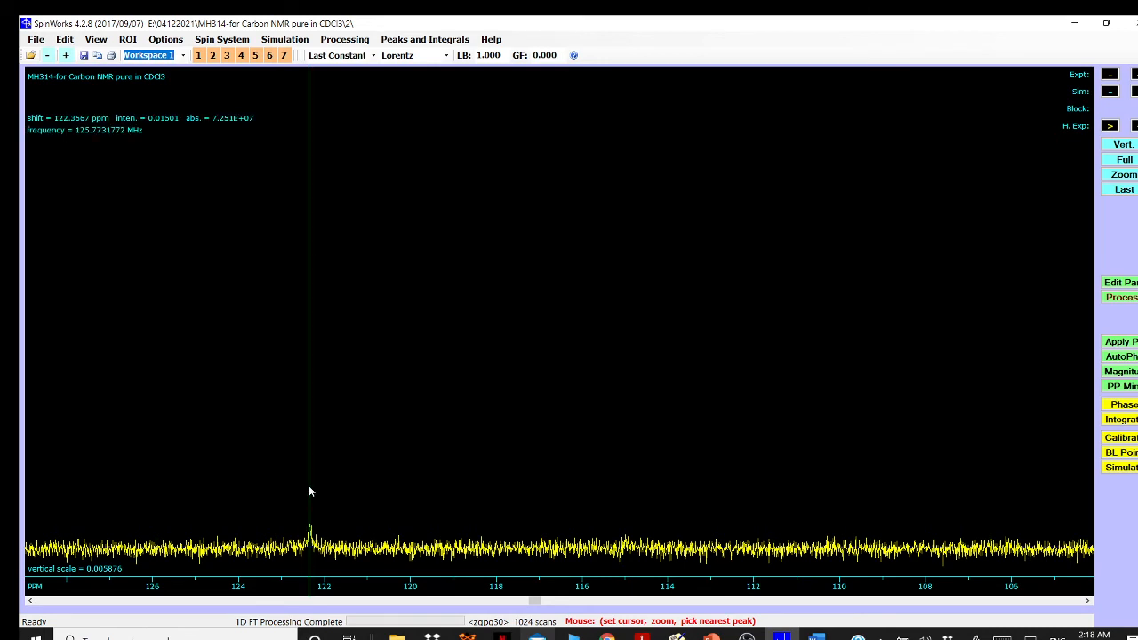
{"action": "left_click", "coordinate": [309, 490]}
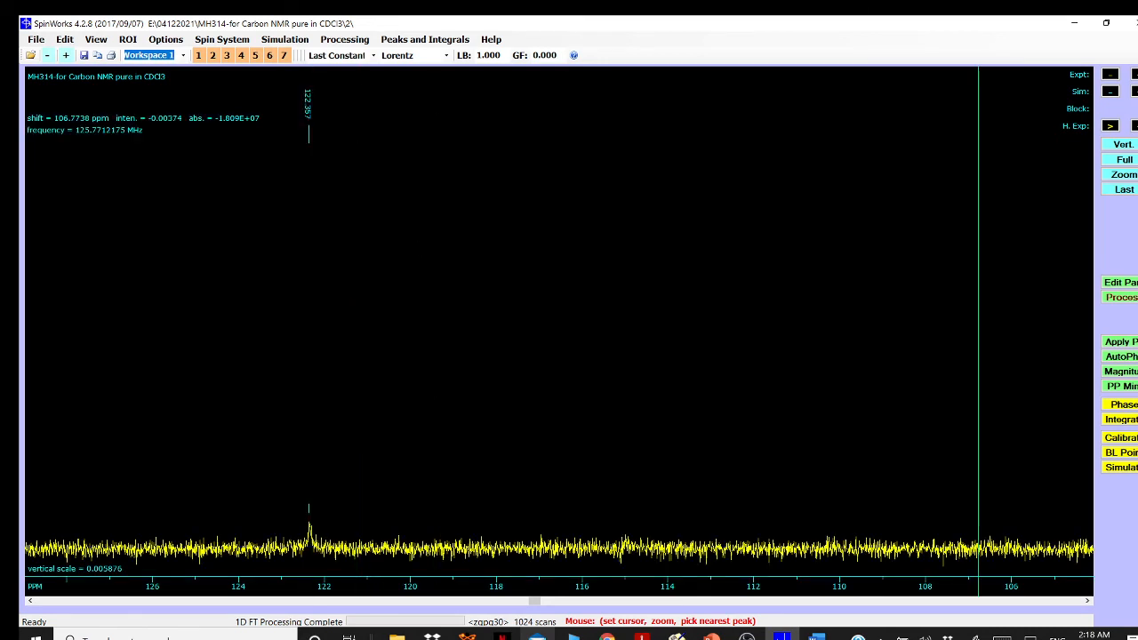
Manually pick the two closely spaced maxima of the carbon signal at 68.644 and 68.631 ppm
{"action": "left_click", "coordinate": [1124, 159]}
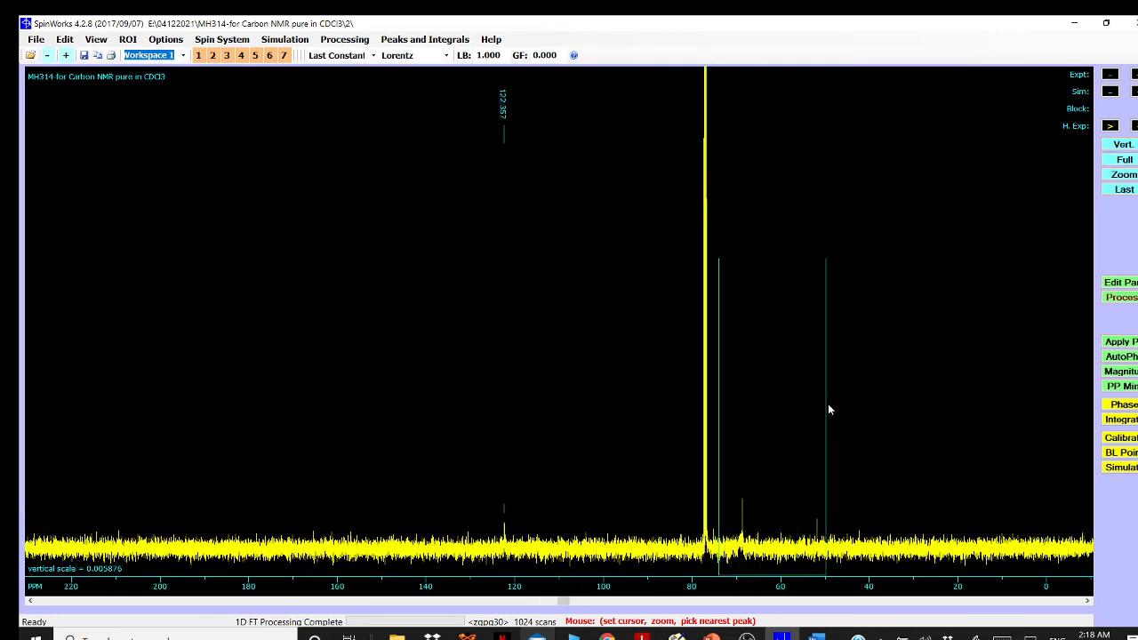
{"action": "left_click_drag", "start_coordinate": [827, 410], "coordinate": [845, 405]}
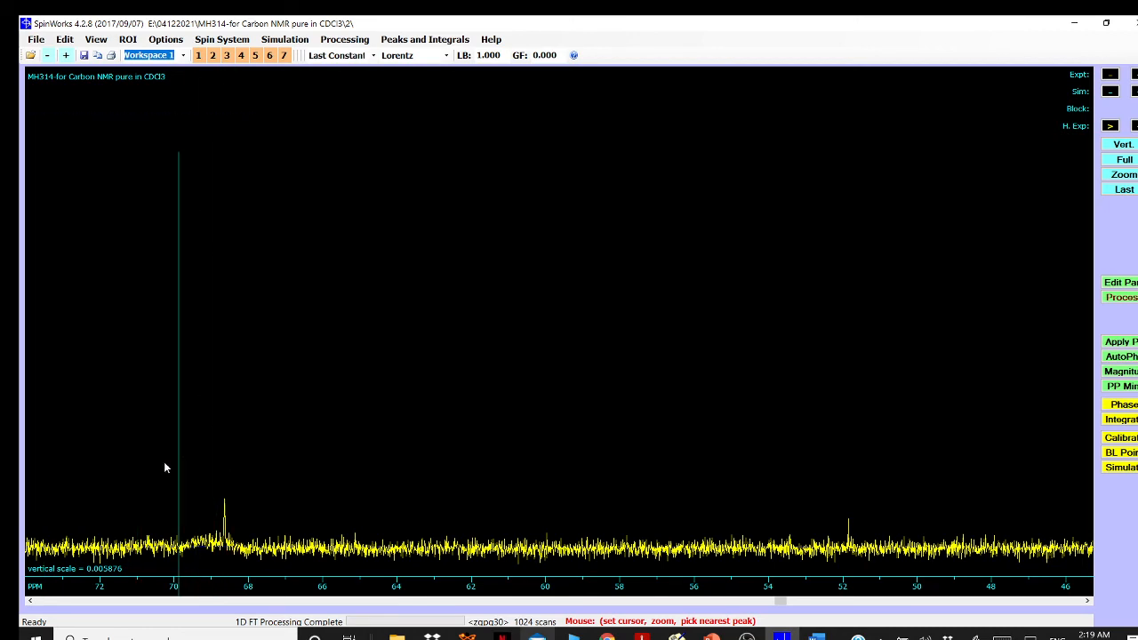
{"action": "left_click_drag", "start_coordinate": [164, 468], "coordinate": [311, 472]}
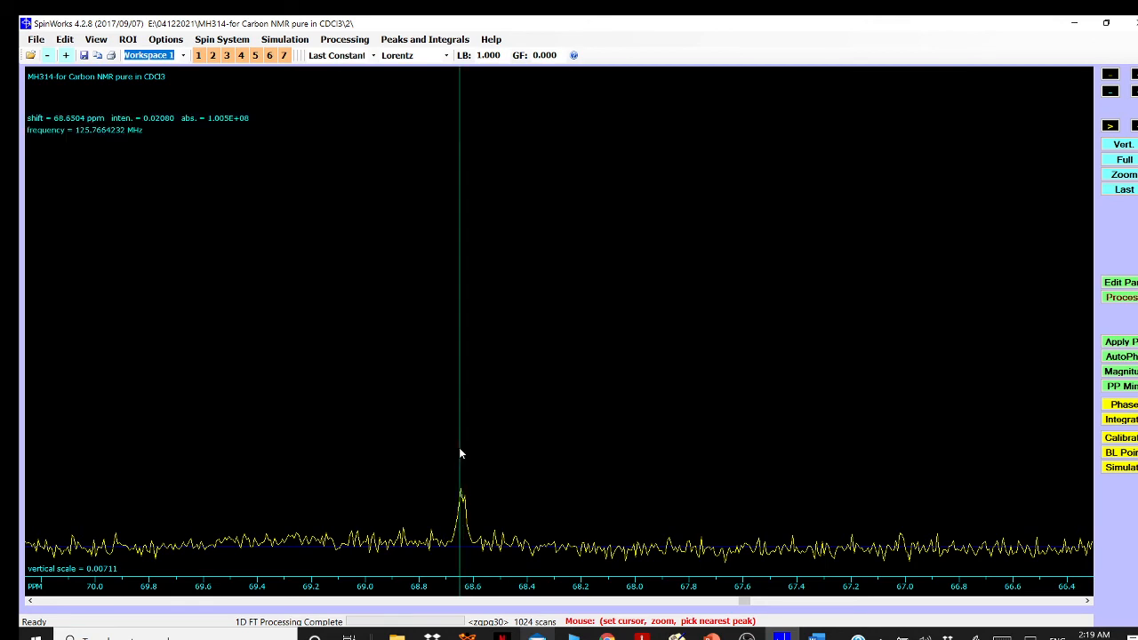
{"action": "left_click", "coordinate": [462, 455]}
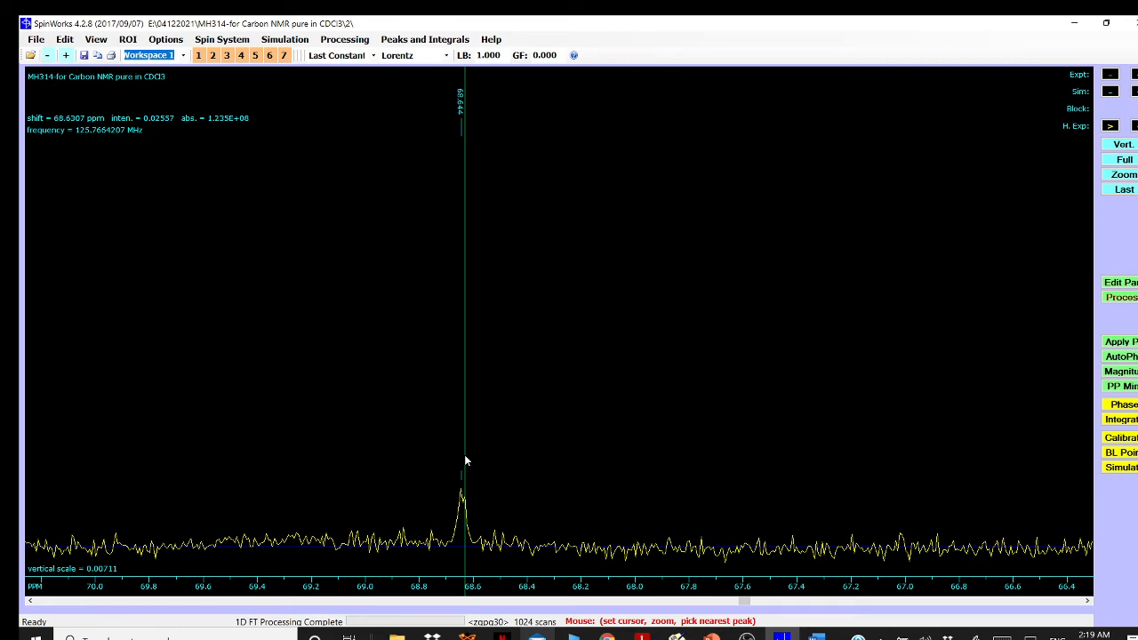
{"action": "left_click", "coordinate": [465, 461]}
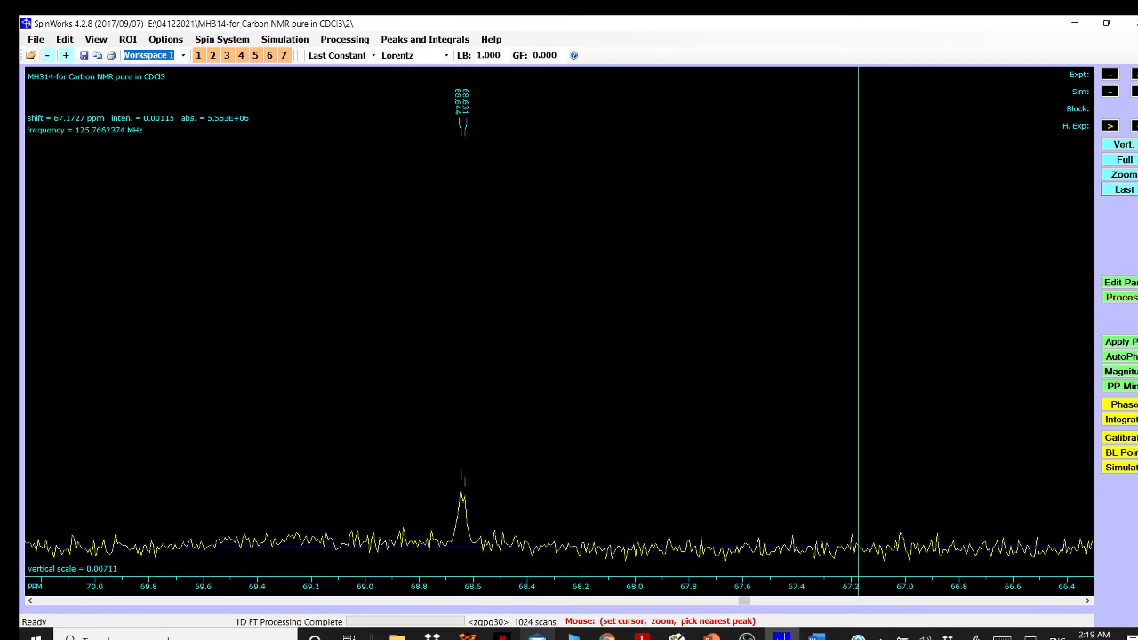
Manually pick the small carbon peak at 51.852 ppm
{"action": "left_click", "coordinate": [1129, 161]}
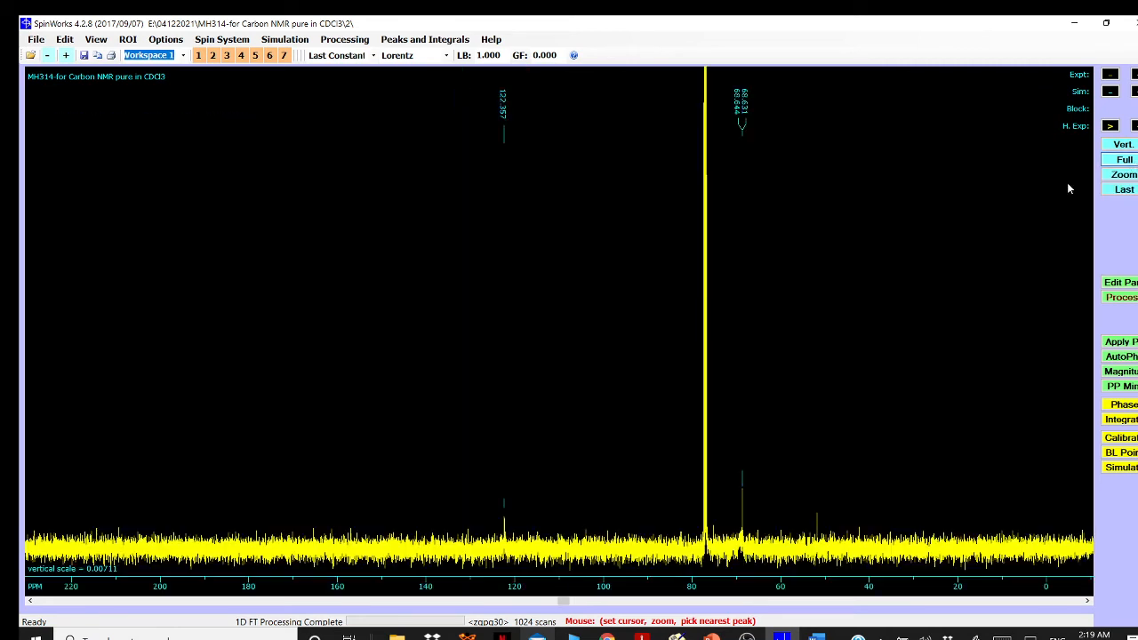
{"action": "left_click", "coordinate": [797, 416]}
{"action": "middle_click", "coordinate": [872, 410]}
{"action": "left_click", "coordinate": [219, 471]}
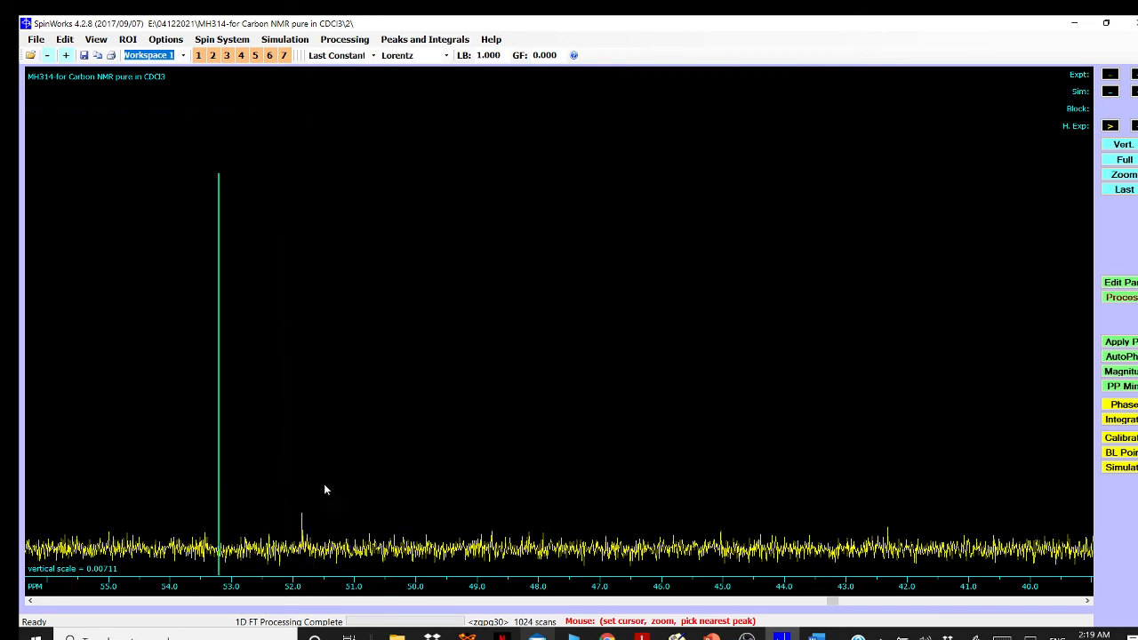
{"action": "middle_click", "coordinate": [421, 491]}
{"action": "left_click_drag", "start_coordinate": [419, 485], "coordinate": [462, 470]}
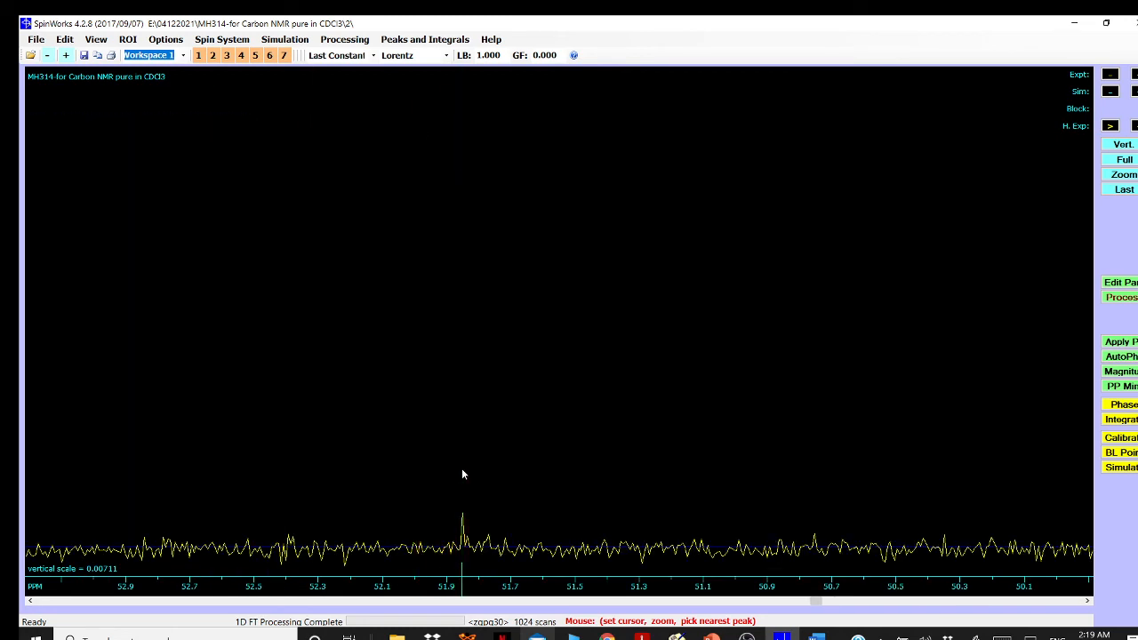
{"action": "right_click", "coordinate": [462, 470]}
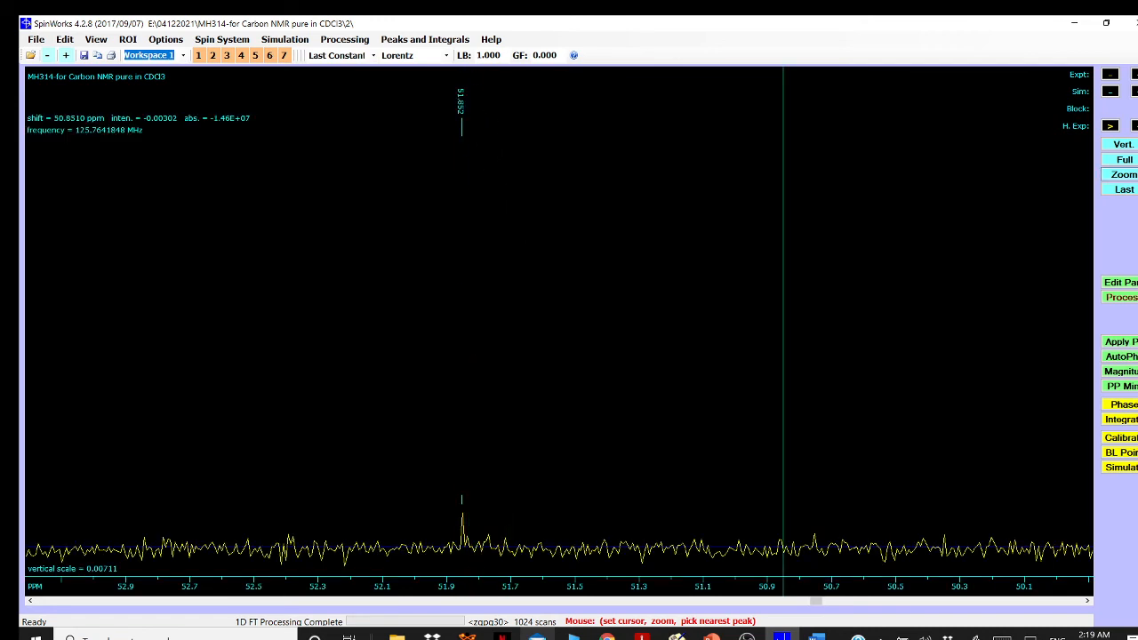
{"action": "left_click", "coordinate": [1125, 162]}
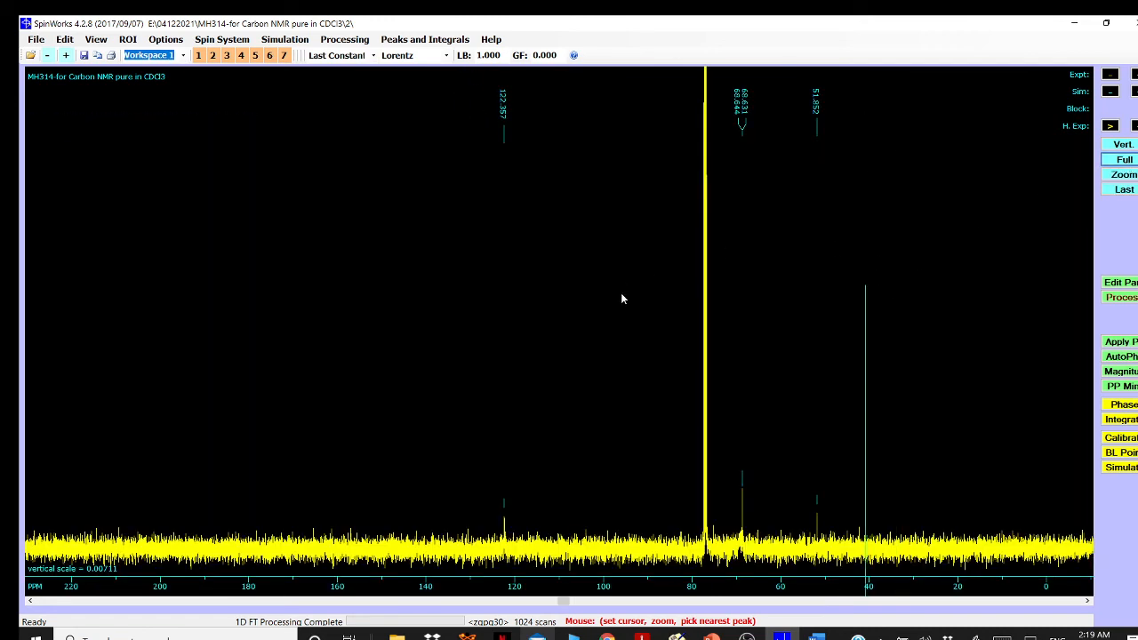
{"action": "left_click_drag", "start_coordinate": [395, 374], "coordinate": [920, 381]}
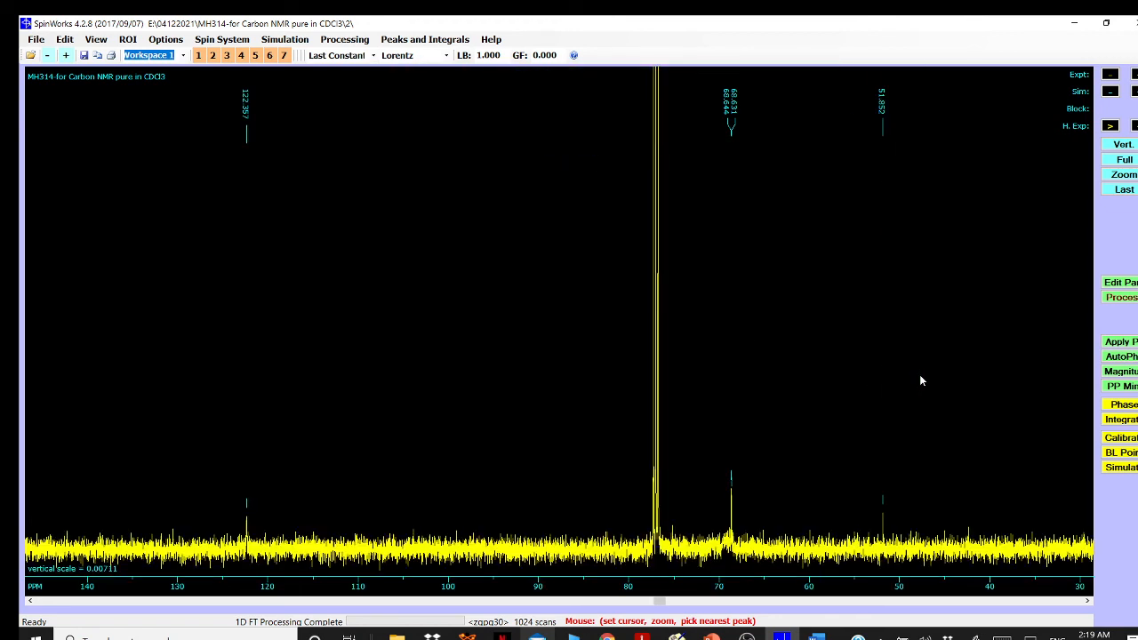
{"action": "left_click", "coordinate": [920, 380]}
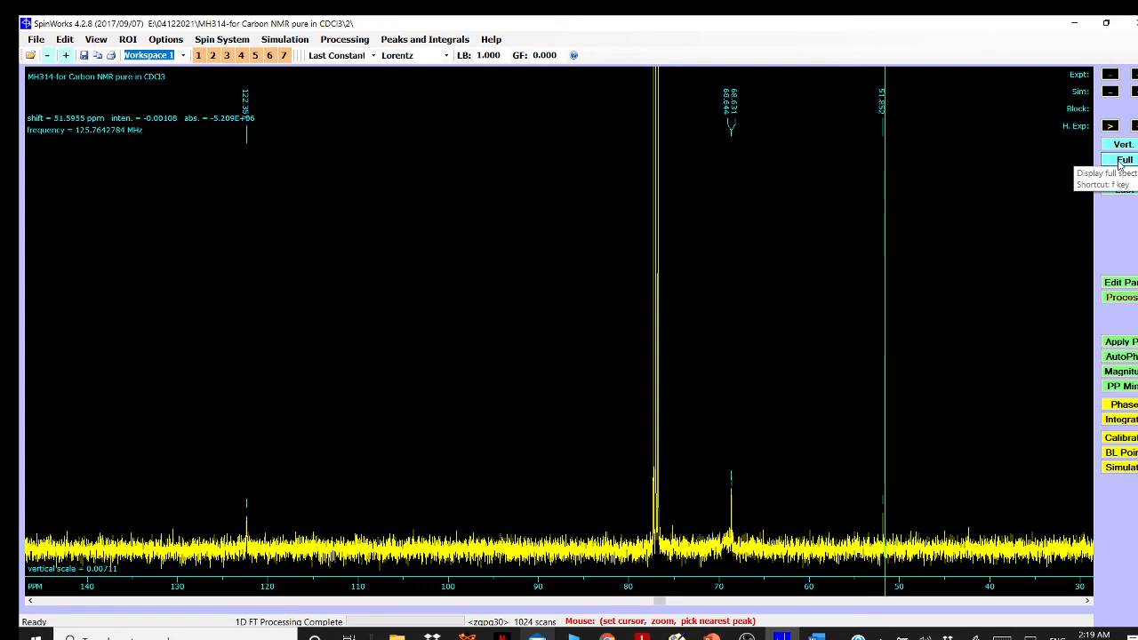
{"action": "left_click", "coordinate": [1119, 165]}
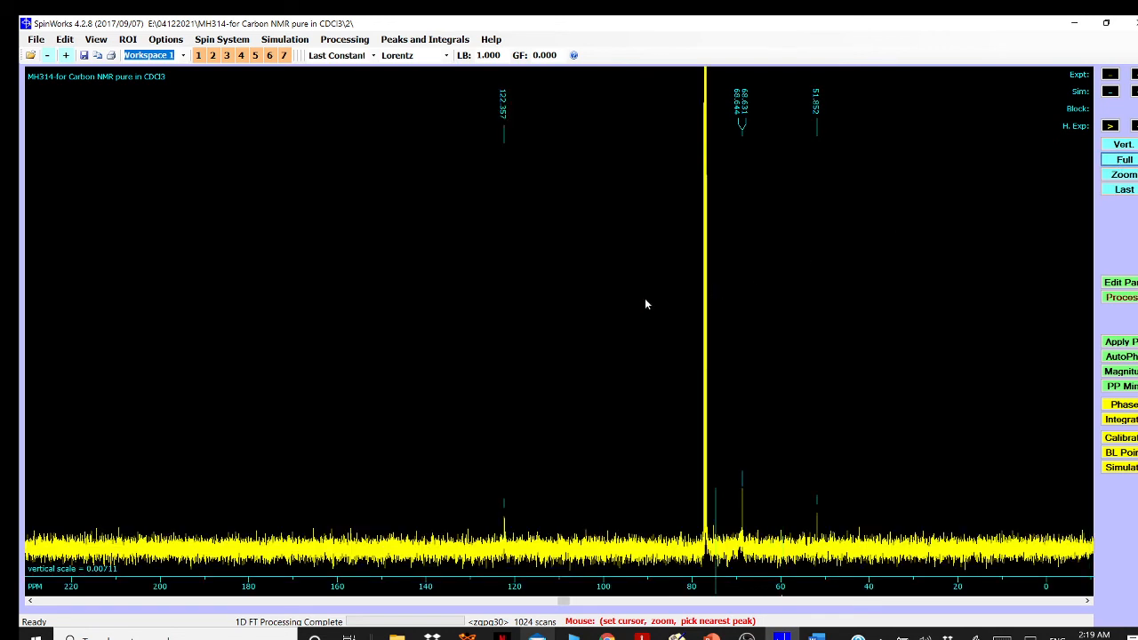
Expand the spectrum to the region from about 136 to 36 ppm and lower the vertical scale to about 0.0065
{"action": "left_click", "coordinate": [445, 366]}
{"action": "left_click", "coordinate": [889, 405]}
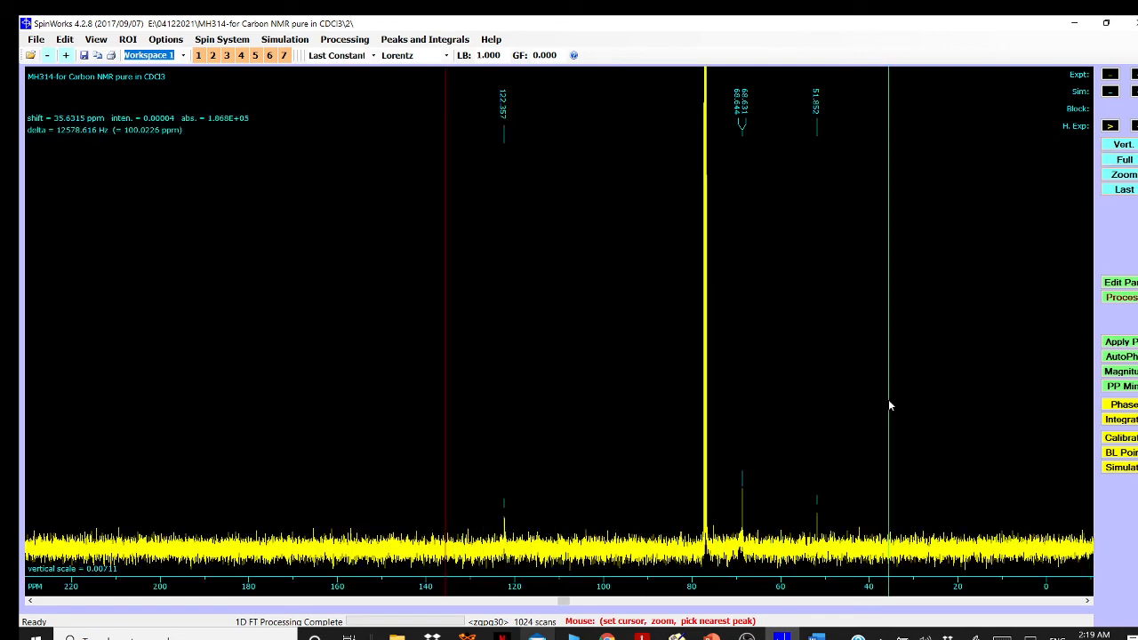
{"action": "left_click", "coordinate": [1079, 418]}
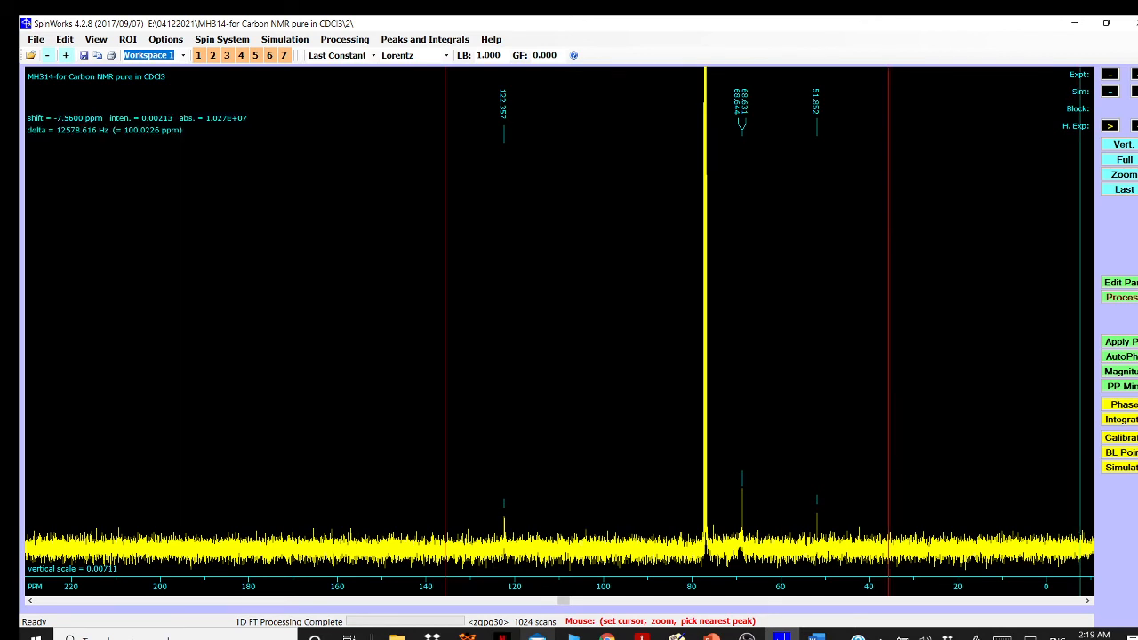
{"action": "left_click", "coordinate": [1122, 176]}
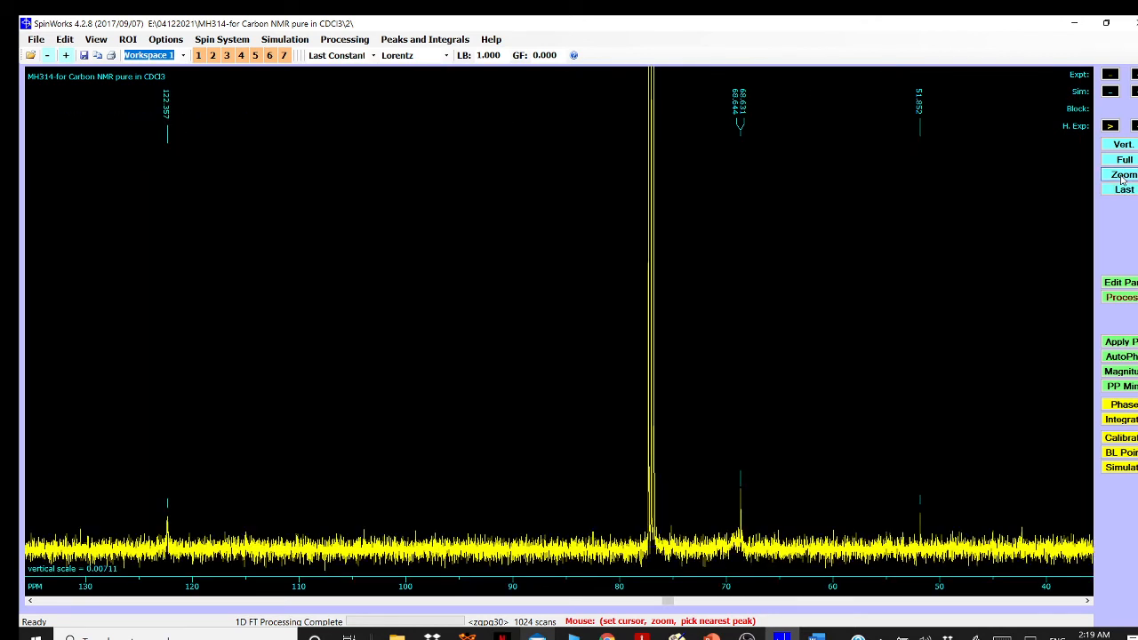
{"action": "scroll", "coordinate": [665, 507], "scroll_direction": "down", "scroll_amount": 1}
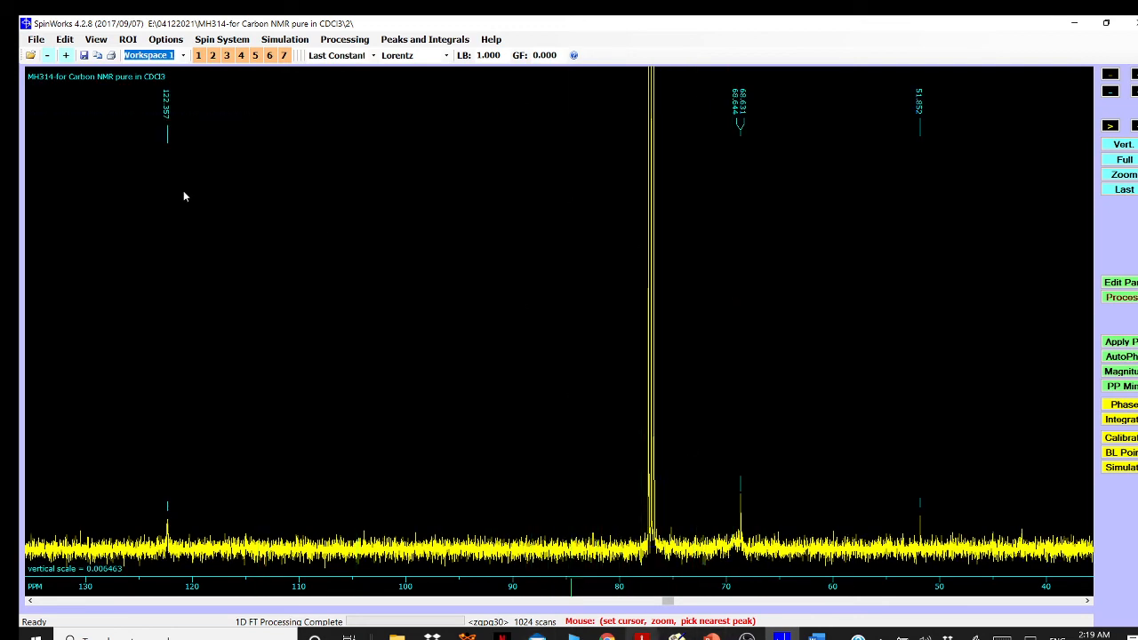
Set the spectrum colour in the plot options to purple, keeping the other plot objects and parameters
{"action": "left_click", "coordinate": [59, 41]}
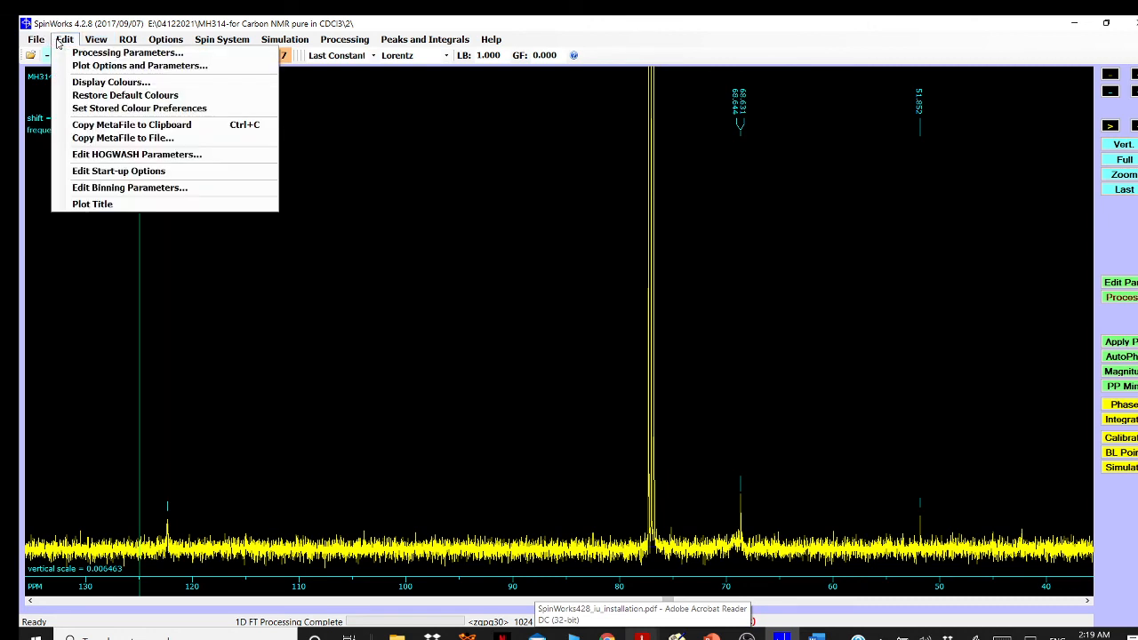
{"action": "left_click", "coordinate": [89, 66]}
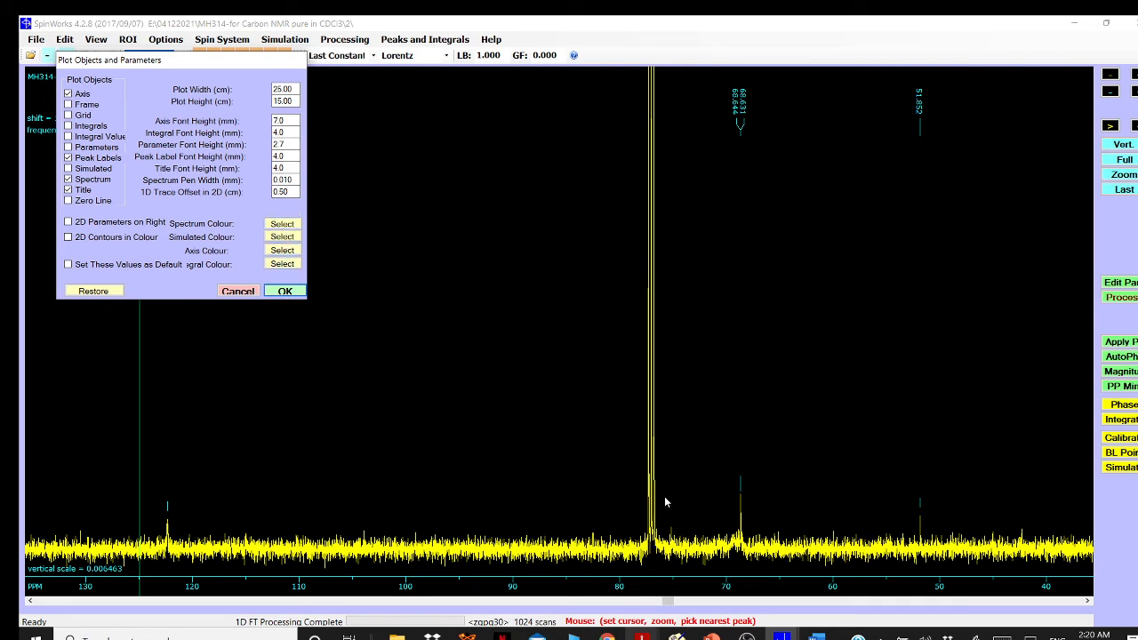
{"action": "left_click", "coordinate": [283, 225]}
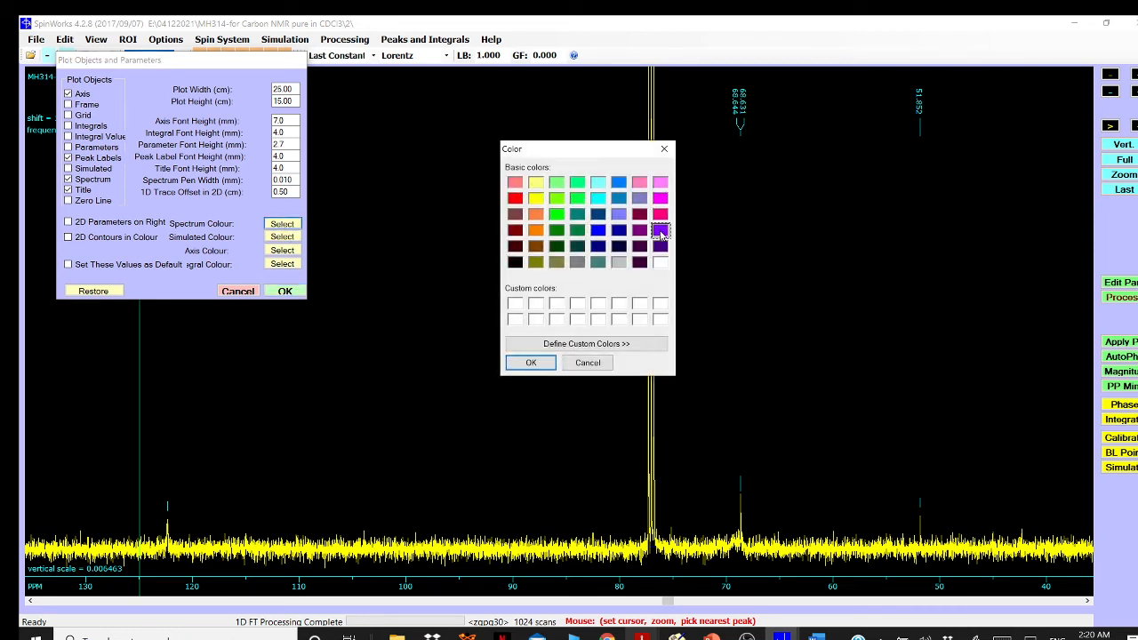
{"action": "left_click", "coordinate": [530, 362]}
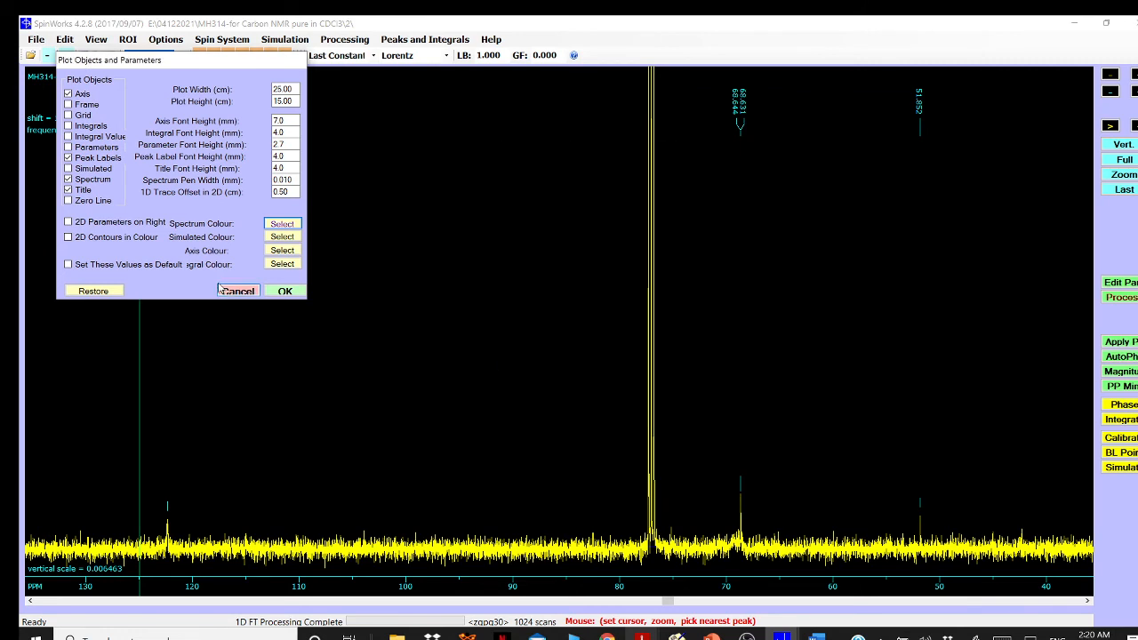
{"action": "left_click", "coordinate": [285, 292]}
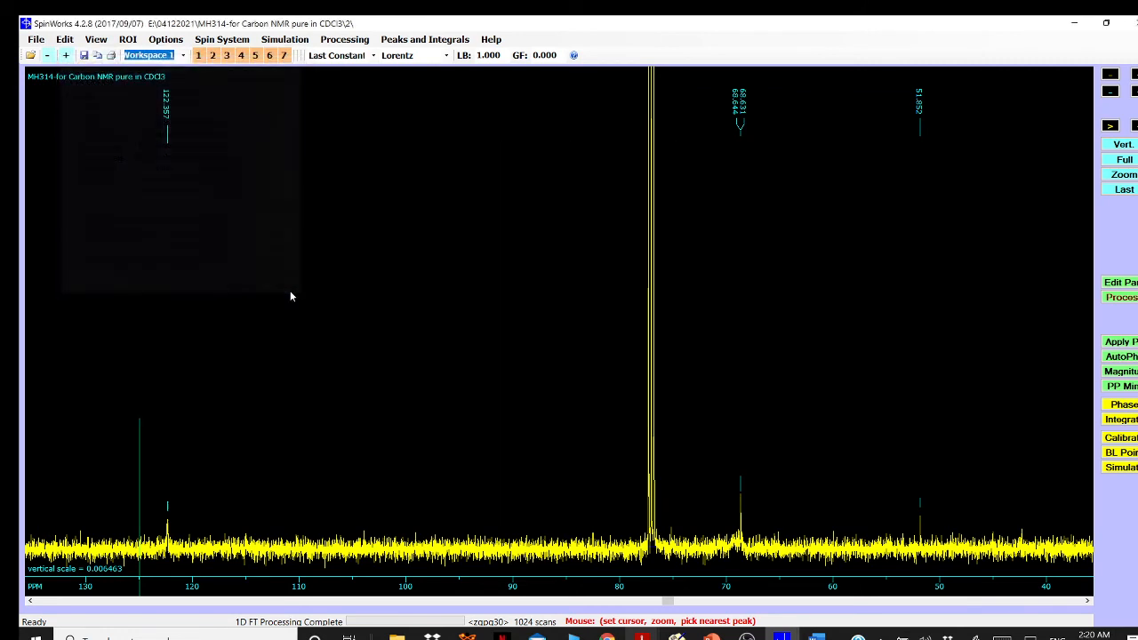
Copy the carbon spectrum as a metafile and paste it onto a new slide at the end of the PowerPoint report
{"action": "left_click", "coordinate": [66, 41]}
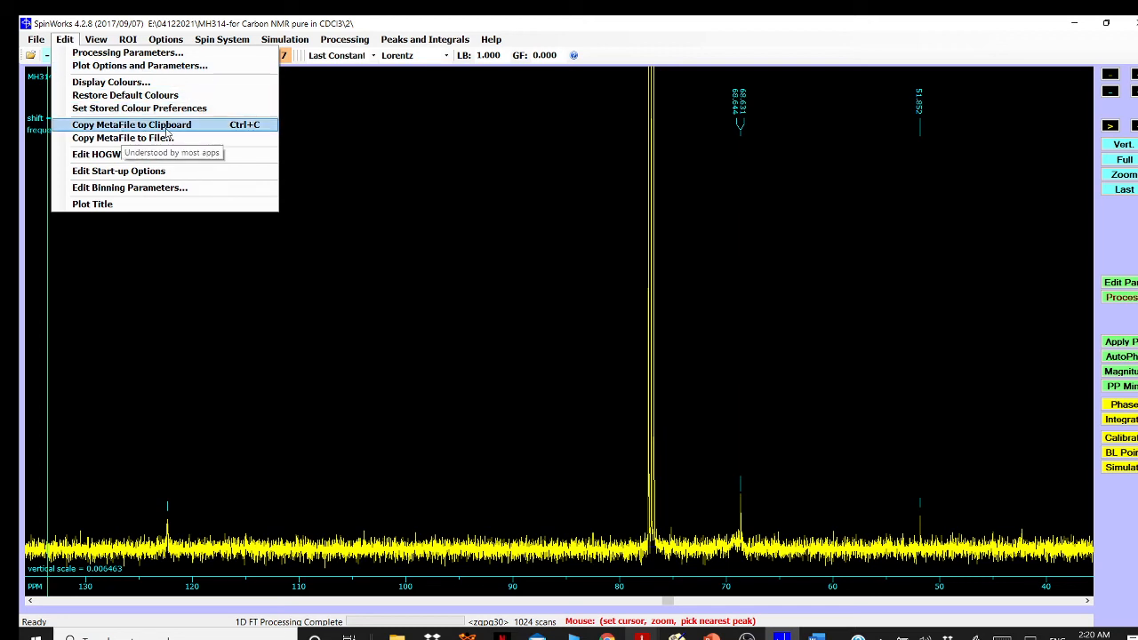
{"action": "left_click", "coordinate": [249, 128]}
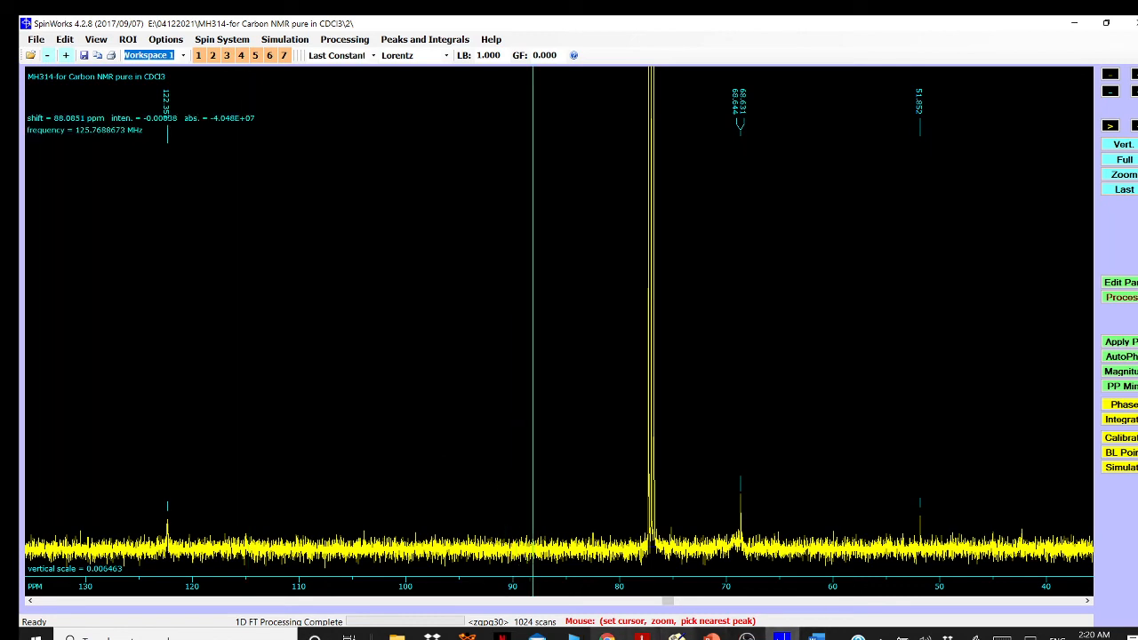
{"action": "left_click", "coordinate": [711, 636]}
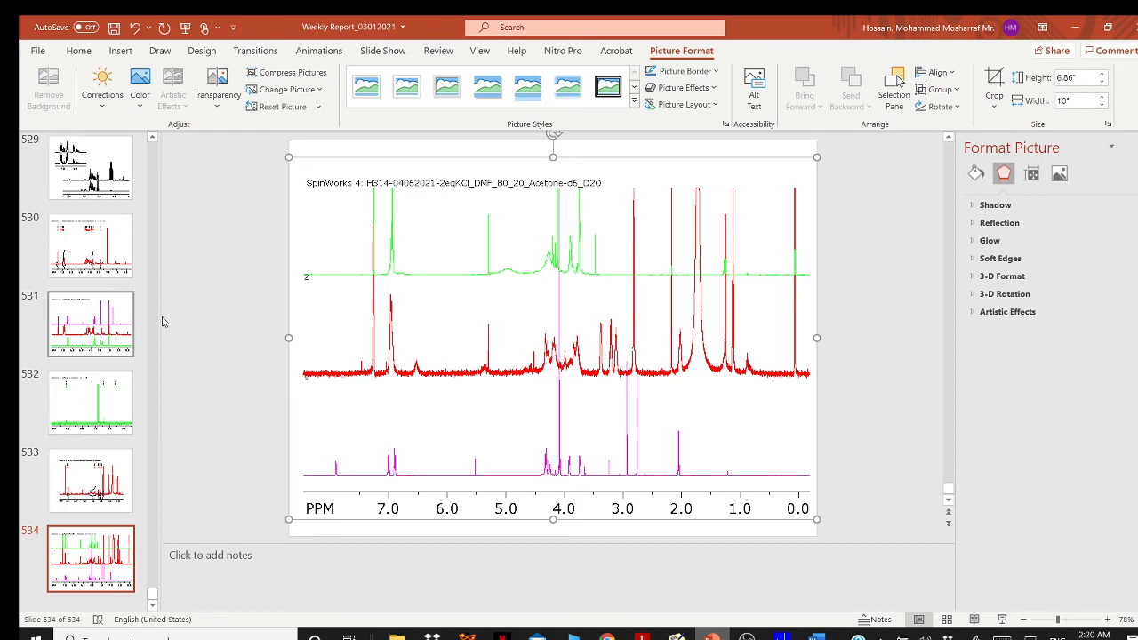
{"action": "left_click", "coordinate": [111, 558]}
{"action": "right_click", "coordinate": [121, 494]}
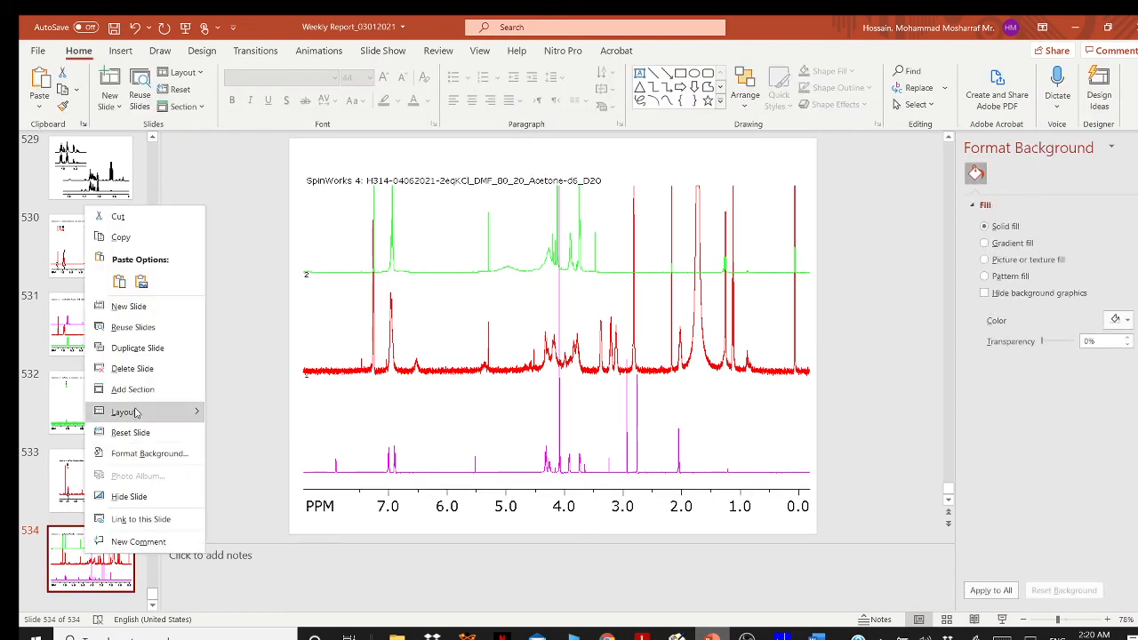
{"action": "left_click", "coordinate": [133, 306]}
{"action": "right_click", "coordinate": [472, 286]}
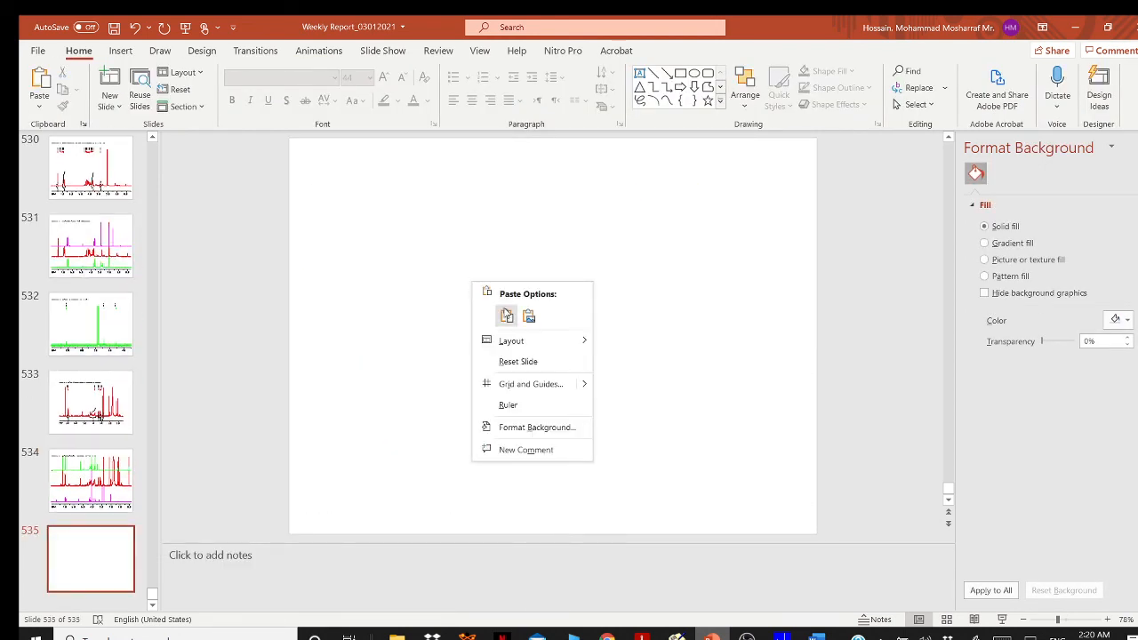
{"action": "left_click", "coordinate": [503, 317]}
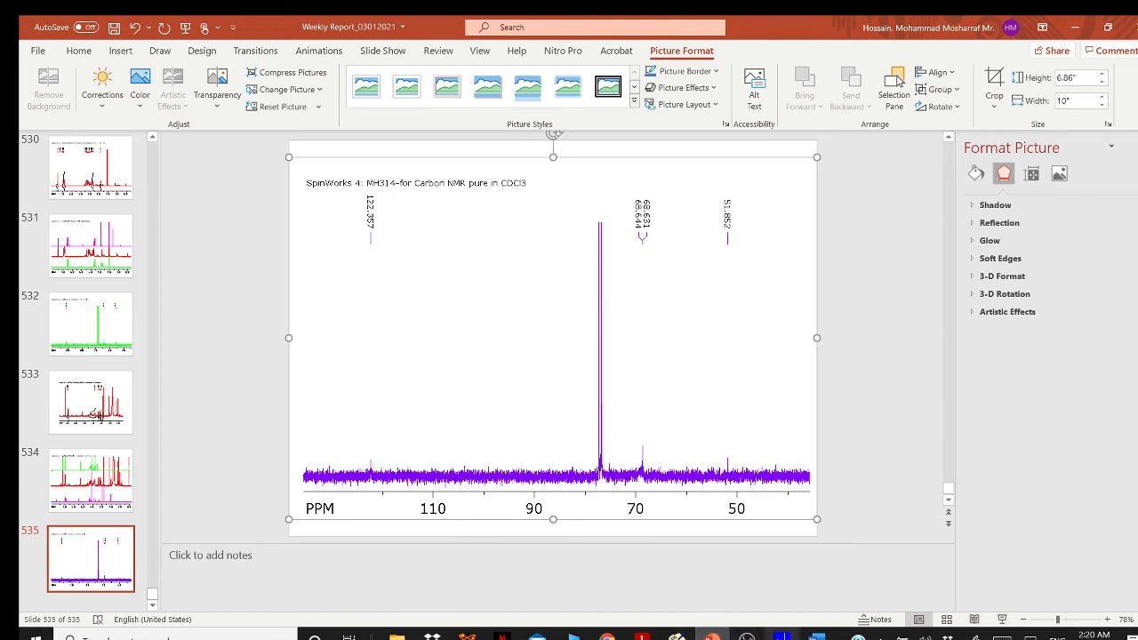
Switch back to SpinWorks and copy the experimental carbon spectrum to a stacked trace
{"action": "left_click", "coordinate": [782, 635]}
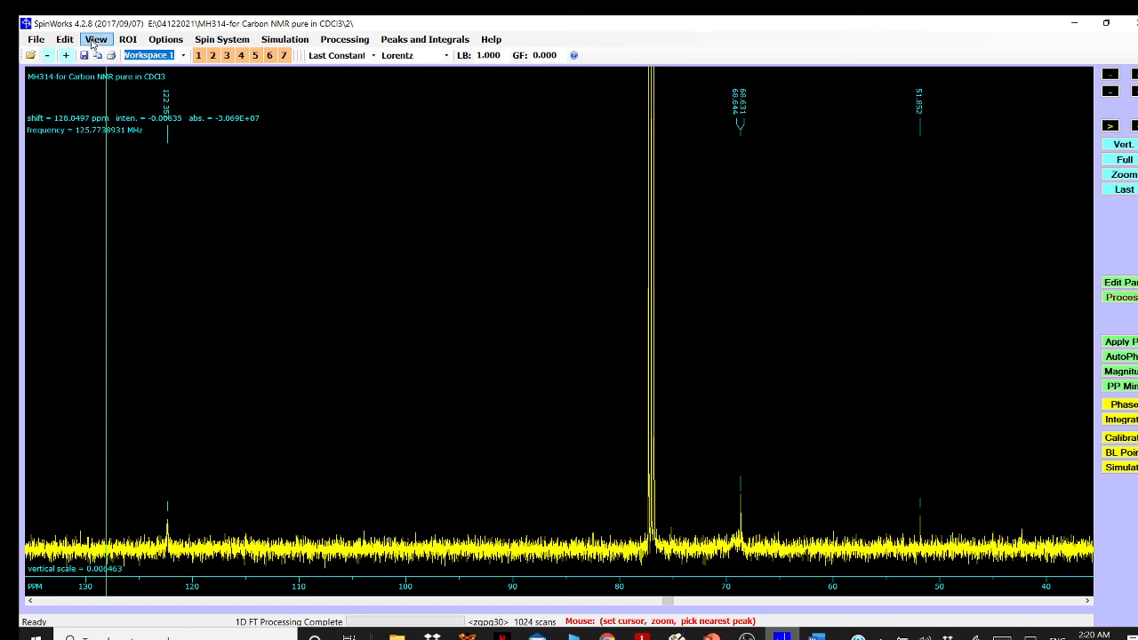
{"action": "left_click", "coordinate": [95, 41]}
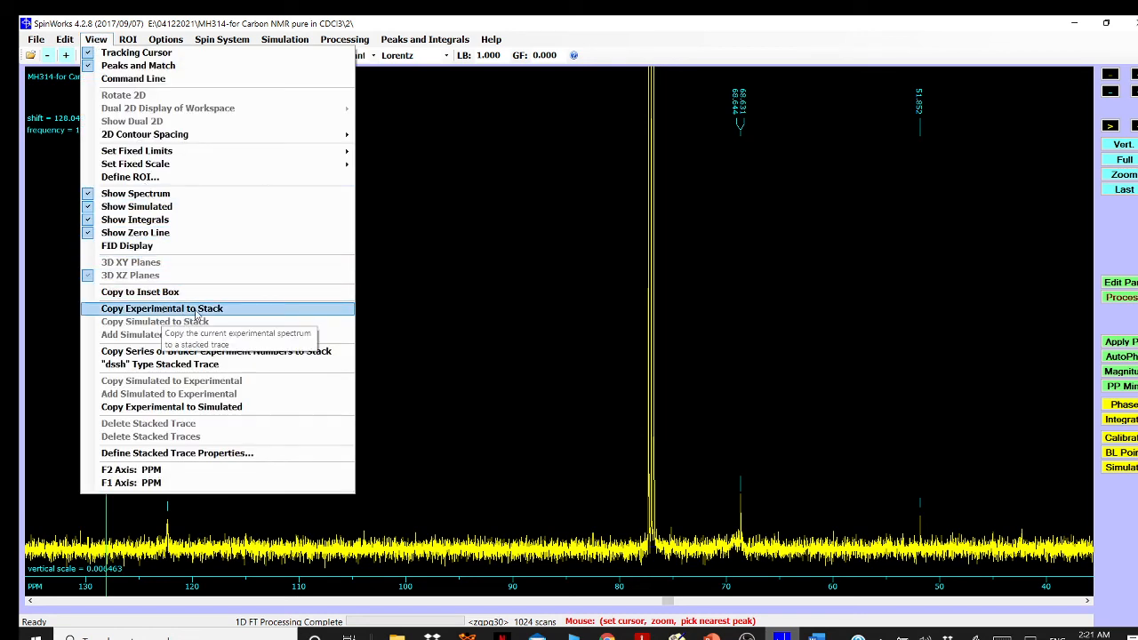
{"action": "left_click", "coordinate": [195, 308]}
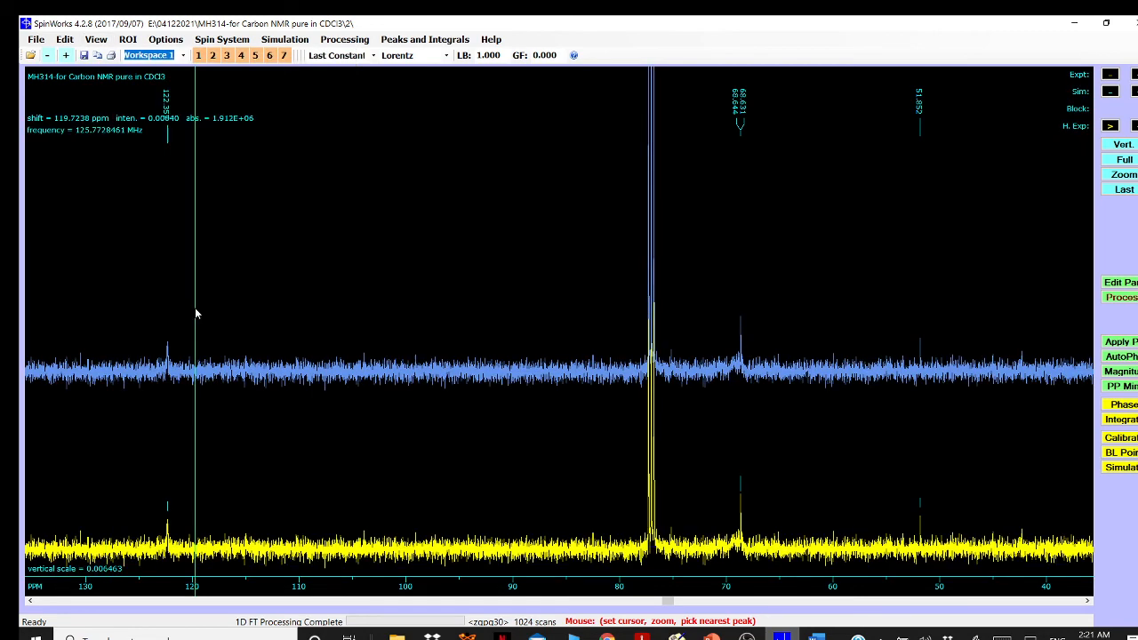
Open the FID of experiment 1 from the folder MH314-13C_NMR_Purecompound in CDCl3 within 04122021 on the USB drive
{"action": "left_click", "coordinate": [36, 39]}
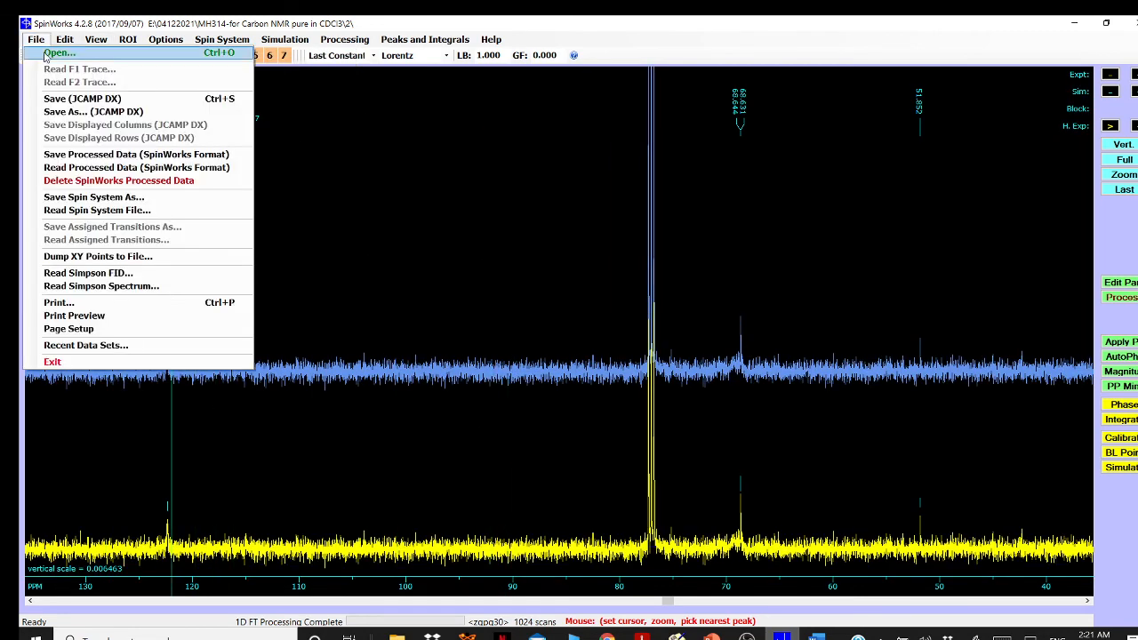
{"action": "left_click", "coordinate": [46, 52]}
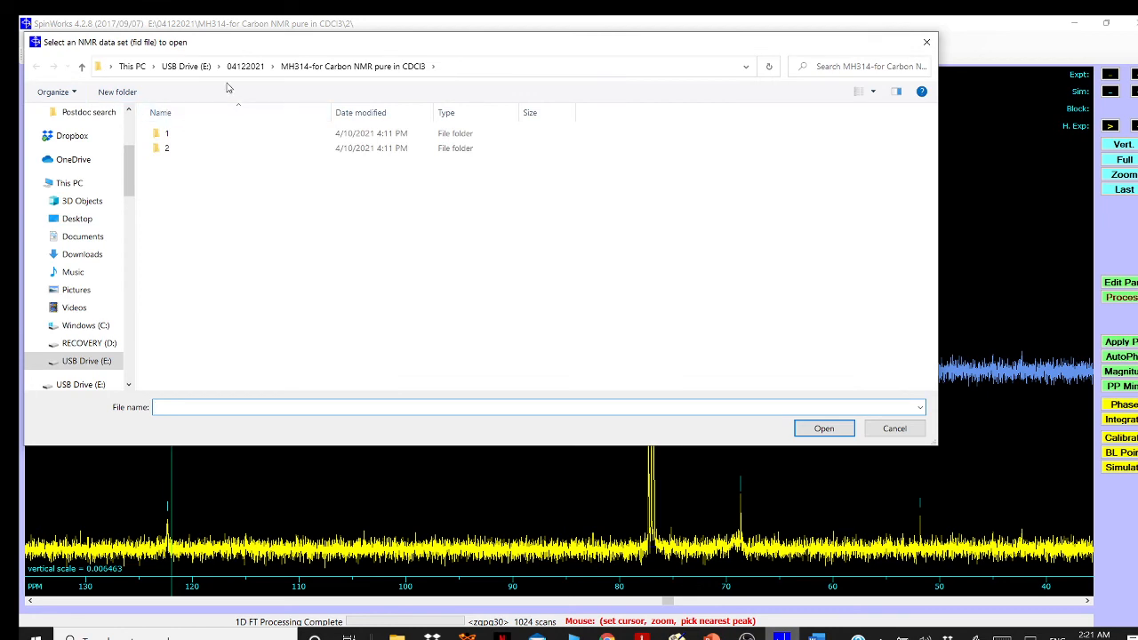
{"action": "left_click", "coordinate": [259, 67]}
{"action": "scroll", "coordinate": [249, 345], "scroll_direction": "down", "scroll_amount": 1}
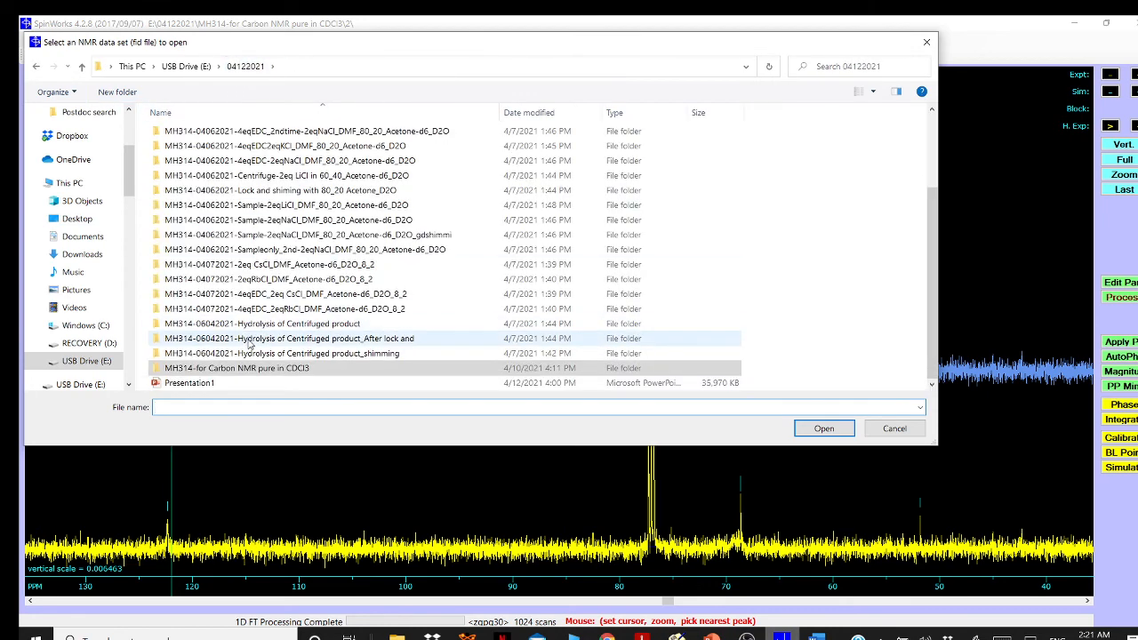
{"action": "scroll", "coordinate": [249, 345], "scroll_direction": "up", "scroll_amount": 3}
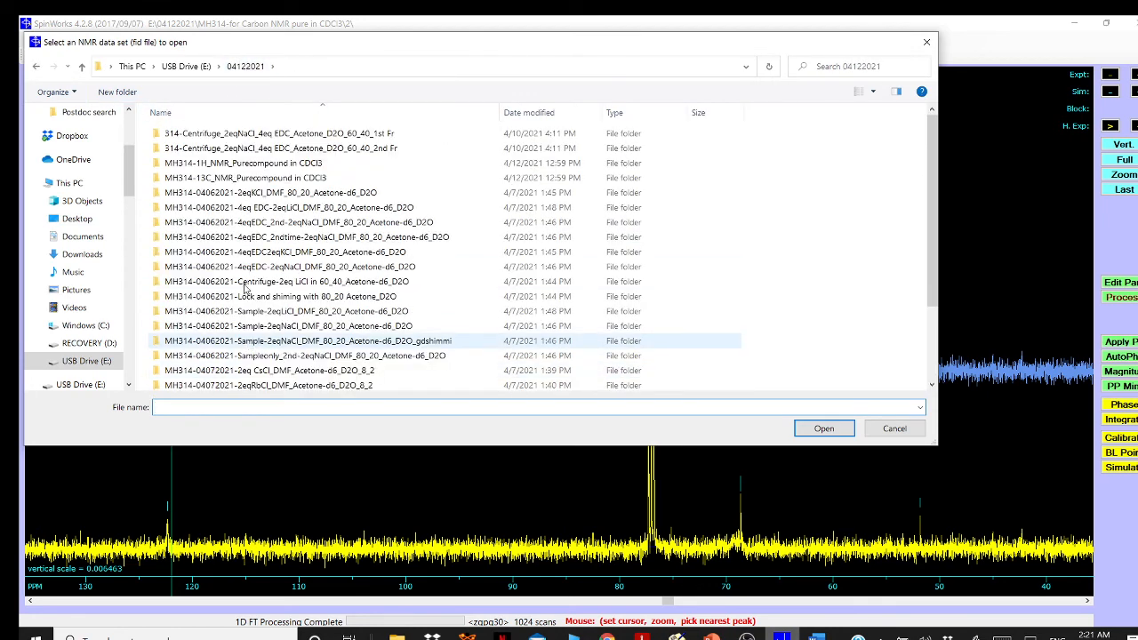
{"action": "left_click", "coordinate": [288, 178]}
{"action": "double_click", "coordinate": [287, 177]}
{"action": "double_click", "coordinate": [169, 136]}
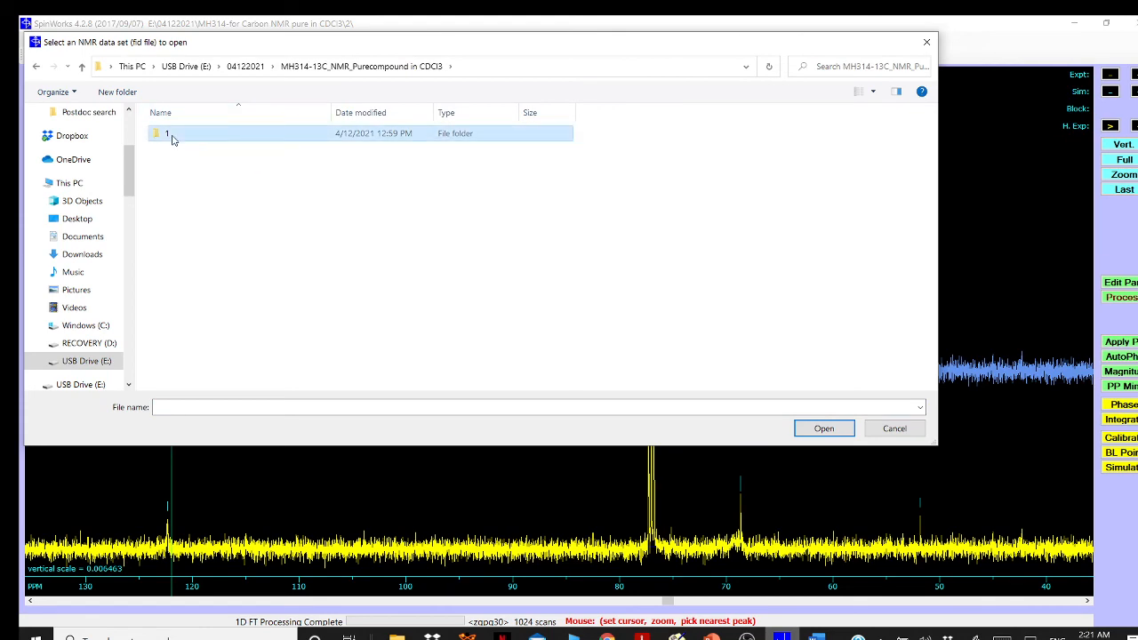
{"action": "double_click", "coordinate": [177, 208]}
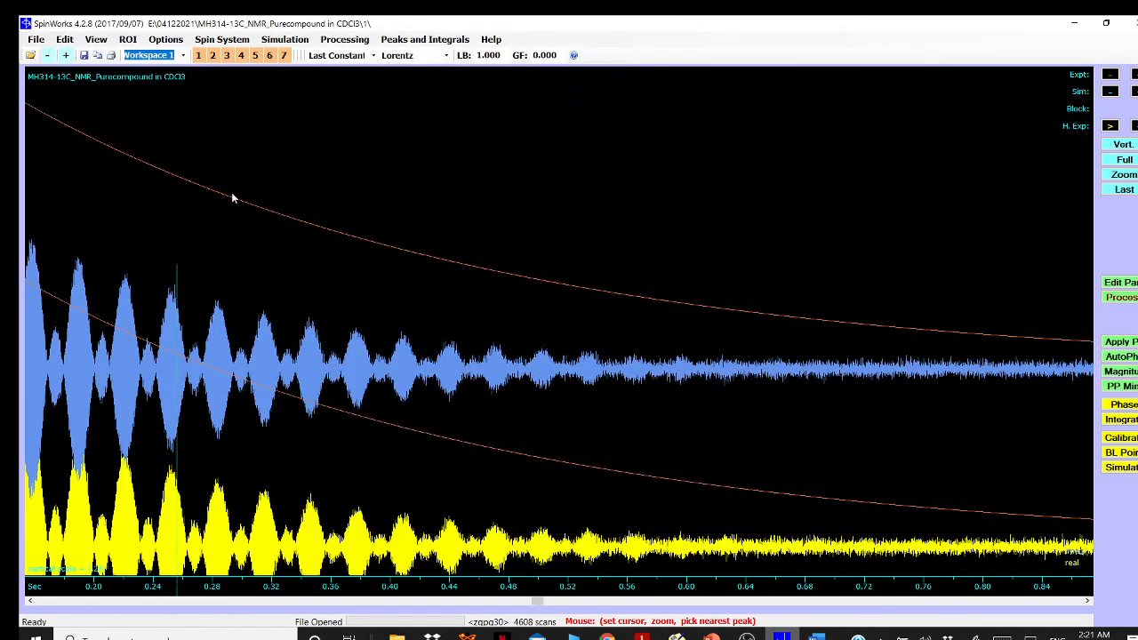
Fourier transform the FID and phase the spectrum interactively with a ph0 correction of 117.0
{"action": "left_click", "coordinate": [353, 45]}
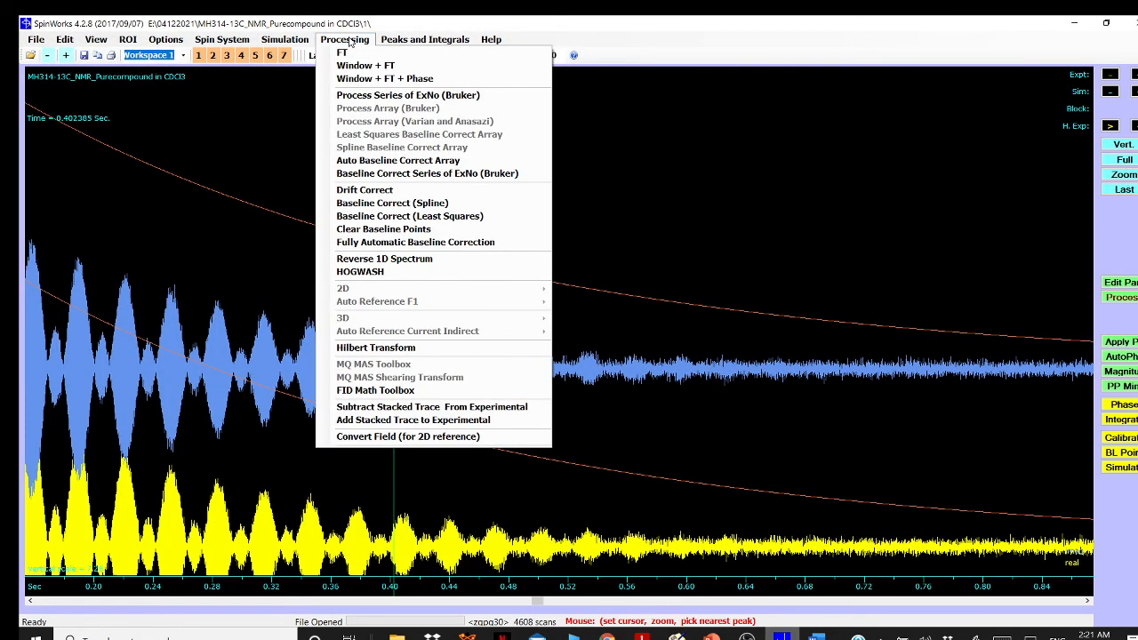
{"action": "left_click", "coordinate": [352, 50]}
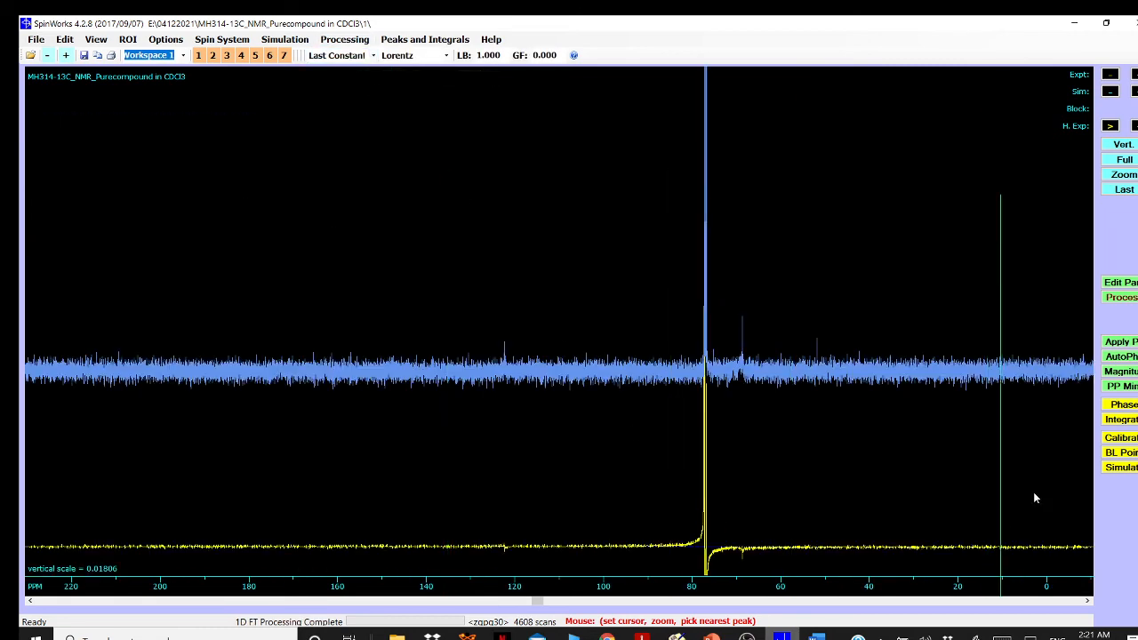
{"action": "left_click", "coordinate": [1123, 405]}
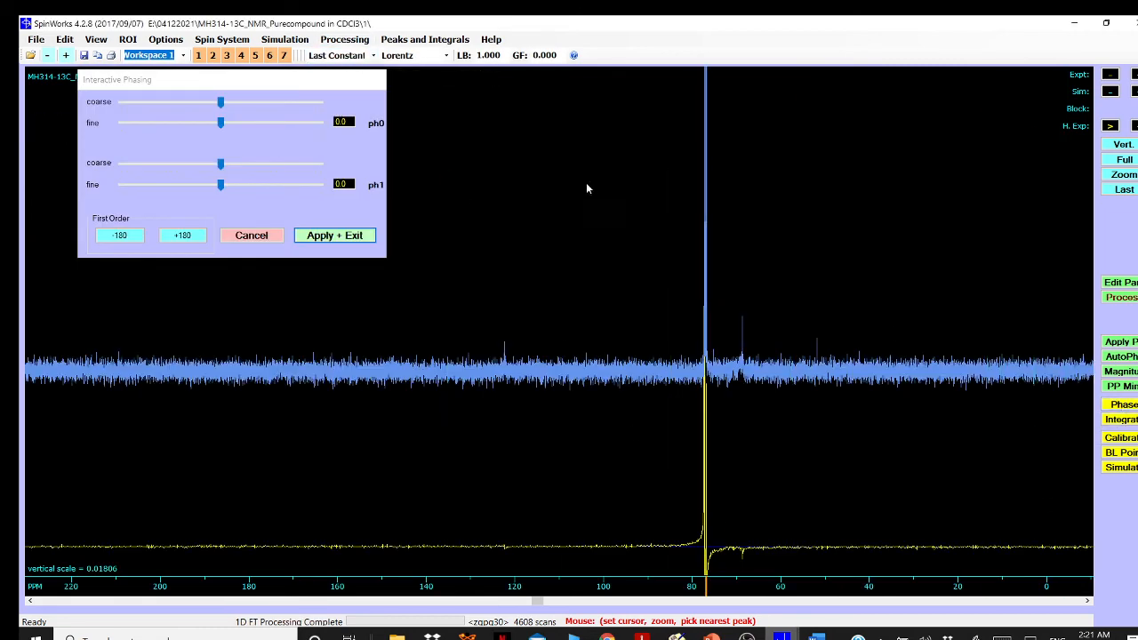
{"action": "left_click_drag", "start_coordinate": [222, 104], "coordinate": [287, 164]}
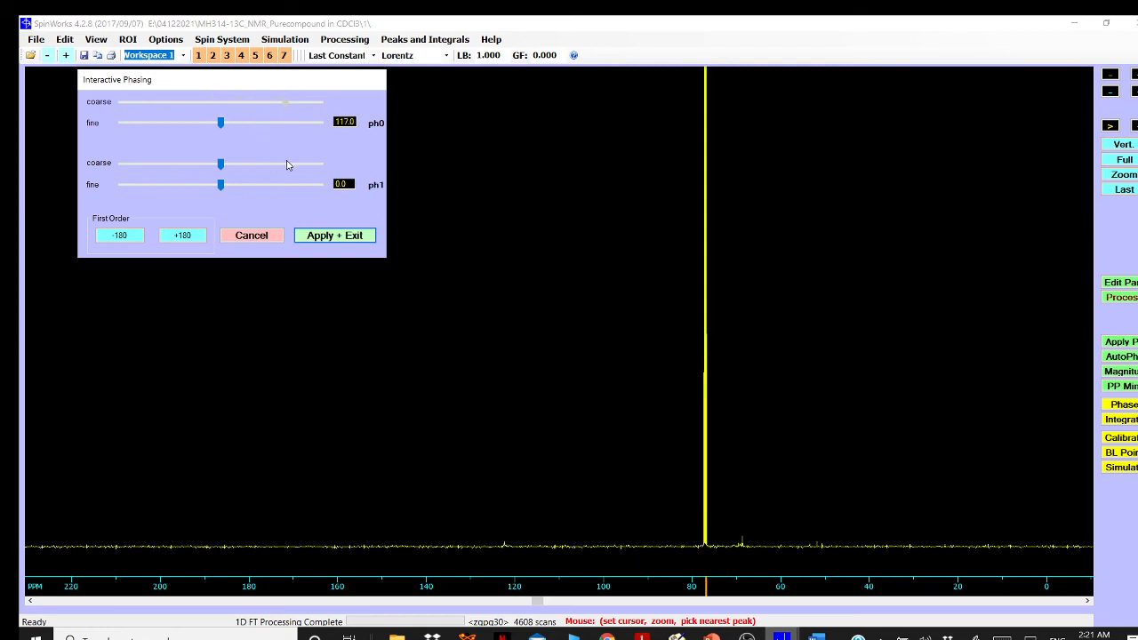
{"action": "left_click", "coordinate": [330, 237]}
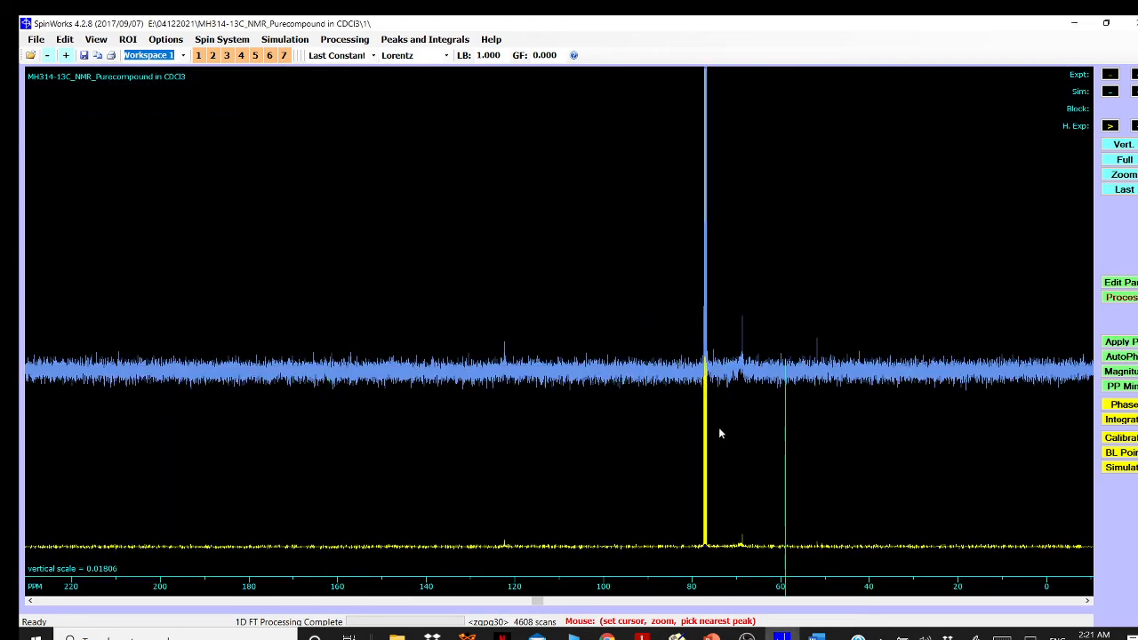
Calibrate the centre line of the solvent triplet to the CDCl3 13C reference at 77.02 ppm
{"action": "left_click_drag", "start_coordinate": [682, 457], "coordinate": [723, 462]}
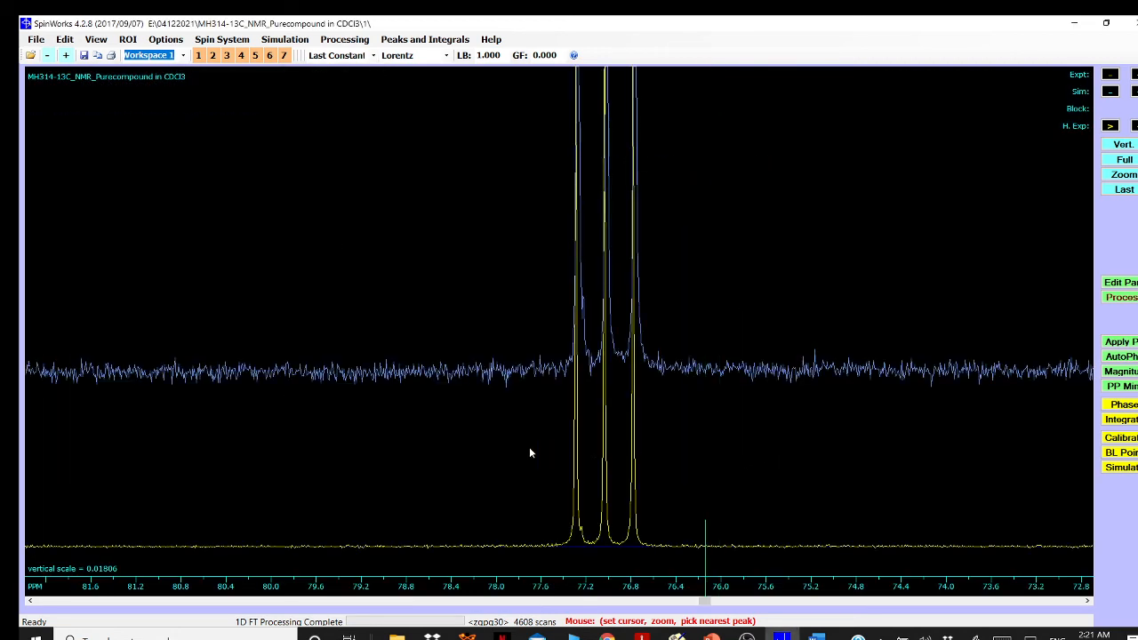
{"action": "left_click_drag", "start_coordinate": [510, 455], "coordinate": [675, 454]}
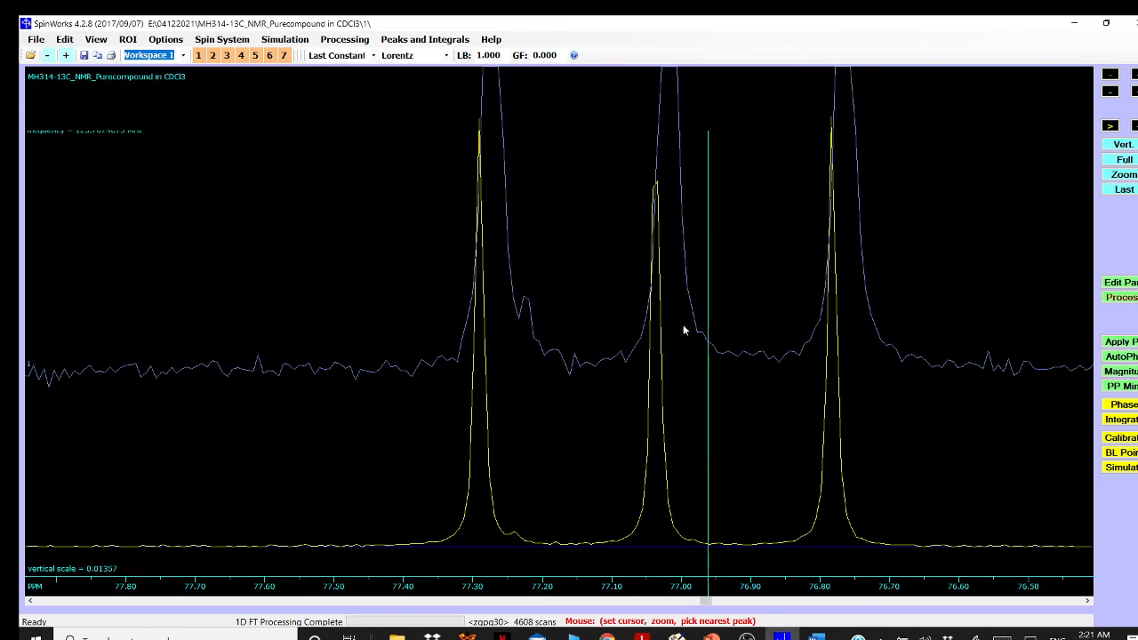
{"action": "left_click", "coordinate": [652, 357]}
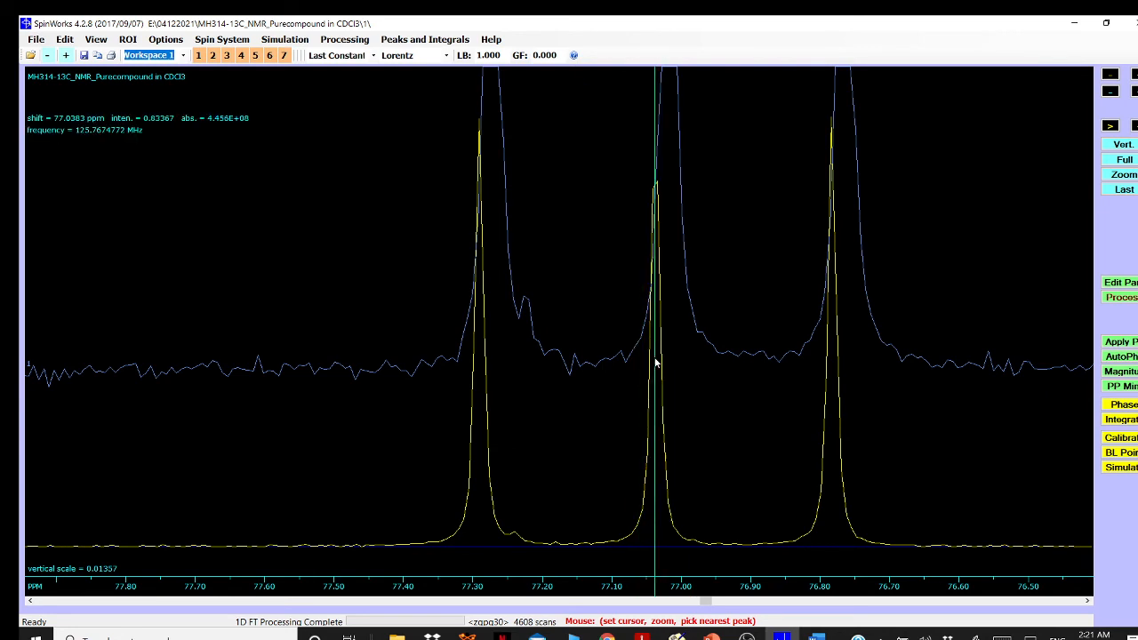
{"action": "mouse_move", "coordinate": [655, 362]}
{"action": "left_mouse_down"}
{"action": "mouse_move", "coordinate": [775, 422]}
{"action": "mouse_move", "coordinate": [671, 461]}
{"action": "left_mouse_up"}
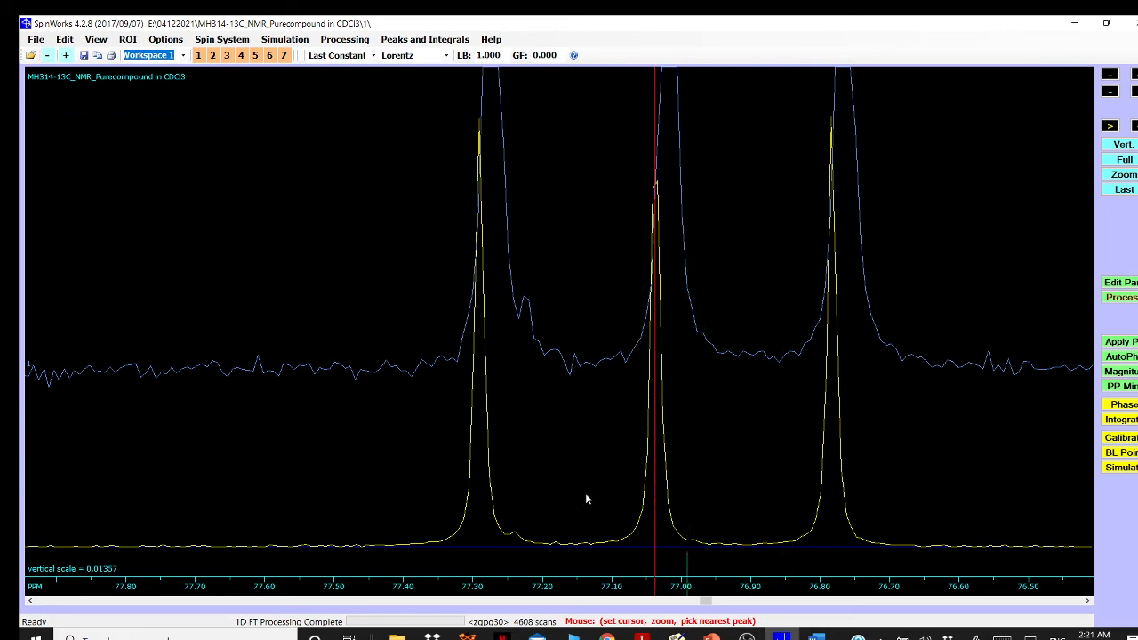
{"action": "mouse_move", "coordinate": [584, 500]}
{"action": "left_mouse_down"}
{"action": "mouse_move", "coordinate": [574, 517]}
{"action": "mouse_move", "coordinate": [470, 516]}
{"action": "mouse_move", "coordinate": [509, 532]}
{"action": "left_mouse_up"}
{"action": "left_click", "coordinate": [1120, 437]}
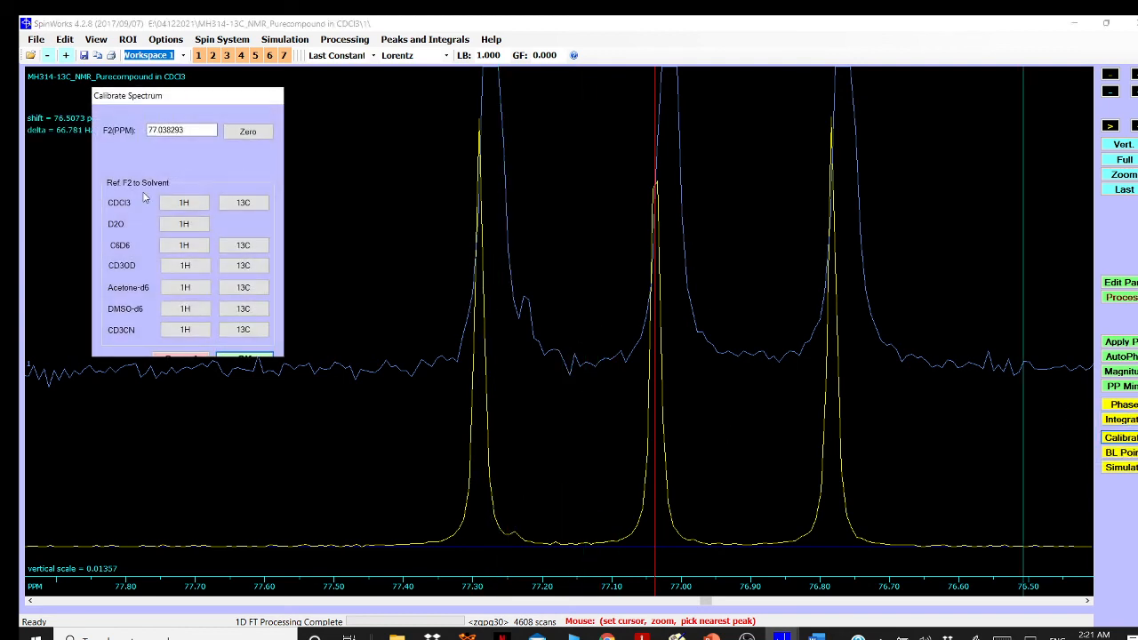
{"action": "left_click", "coordinate": [246, 205]}
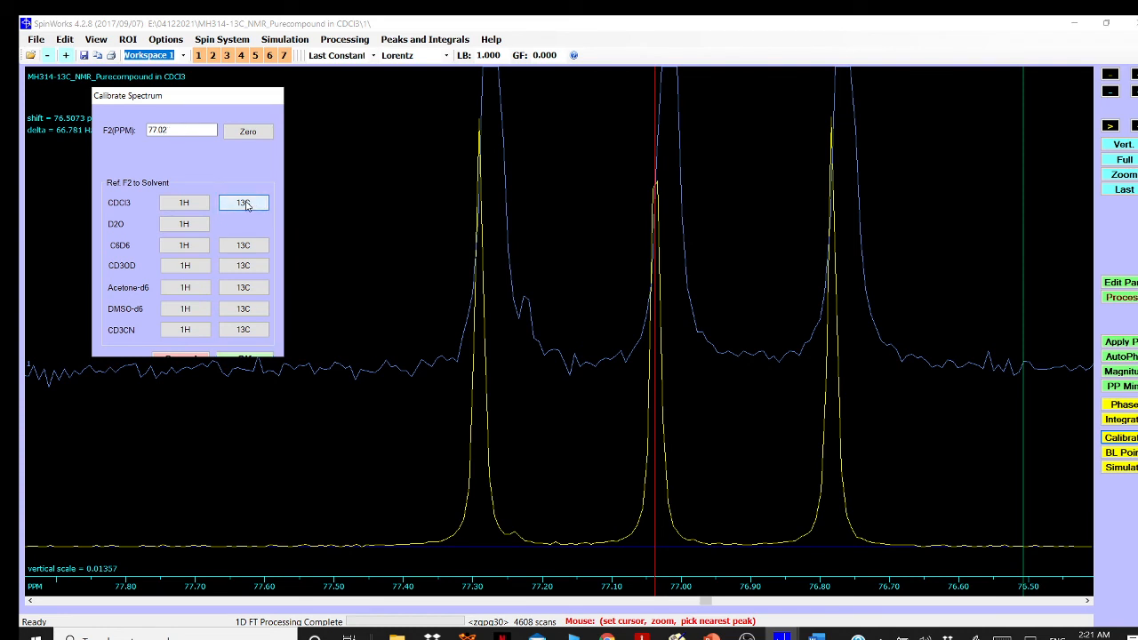
{"action": "left_click", "coordinate": [255, 358]}
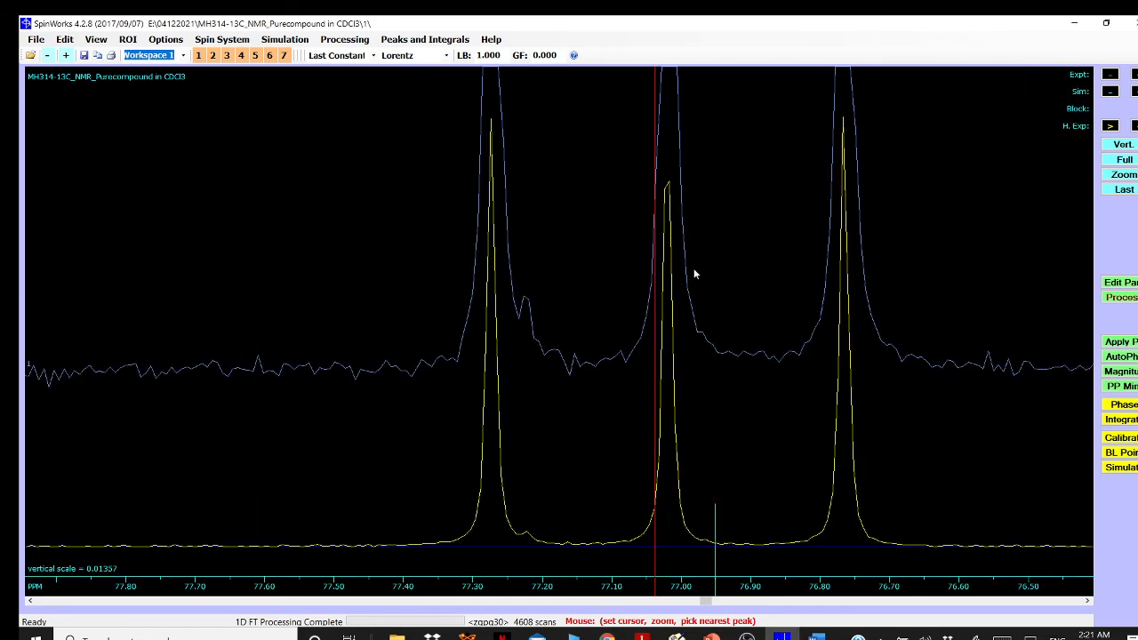
Expand the stacked spectra to the region from about 140 to 10 ppm and raise the experimental spectrum's vertical scale to about 0.12
{"action": "left_click", "coordinate": [1124, 160]}
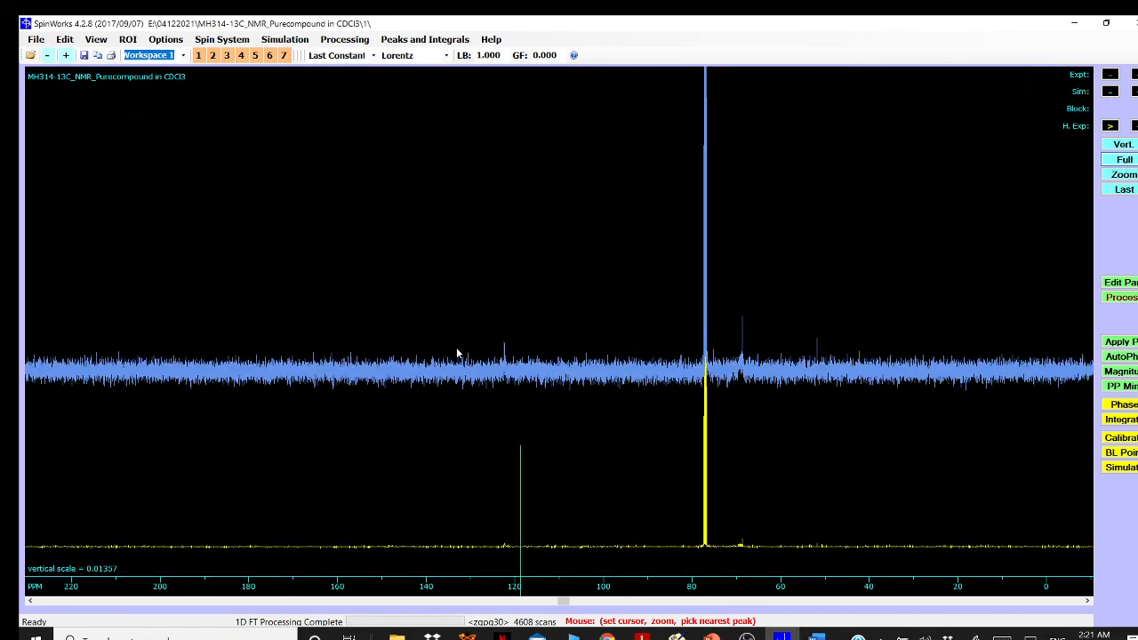
{"action": "left_click_drag", "start_coordinate": [423, 378], "coordinate": [1004, 381]}
{"action": "left_click", "coordinate": [758, 421]}
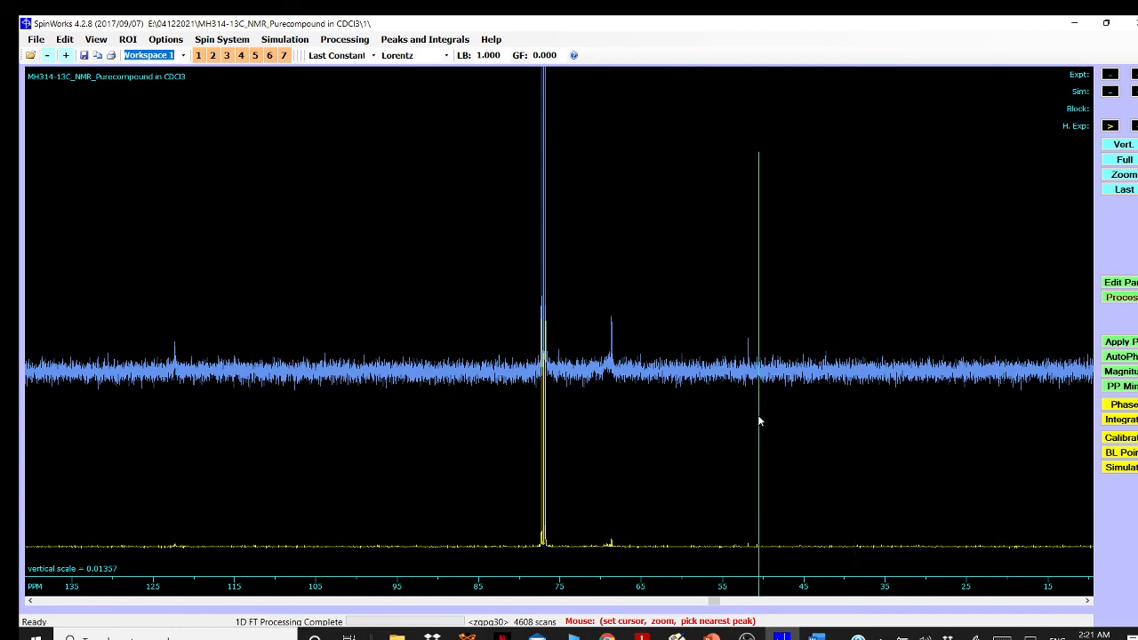
{"action": "scroll", "coordinate": [743, 407], "scroll_direction": "up", "scroll_amount": 4}
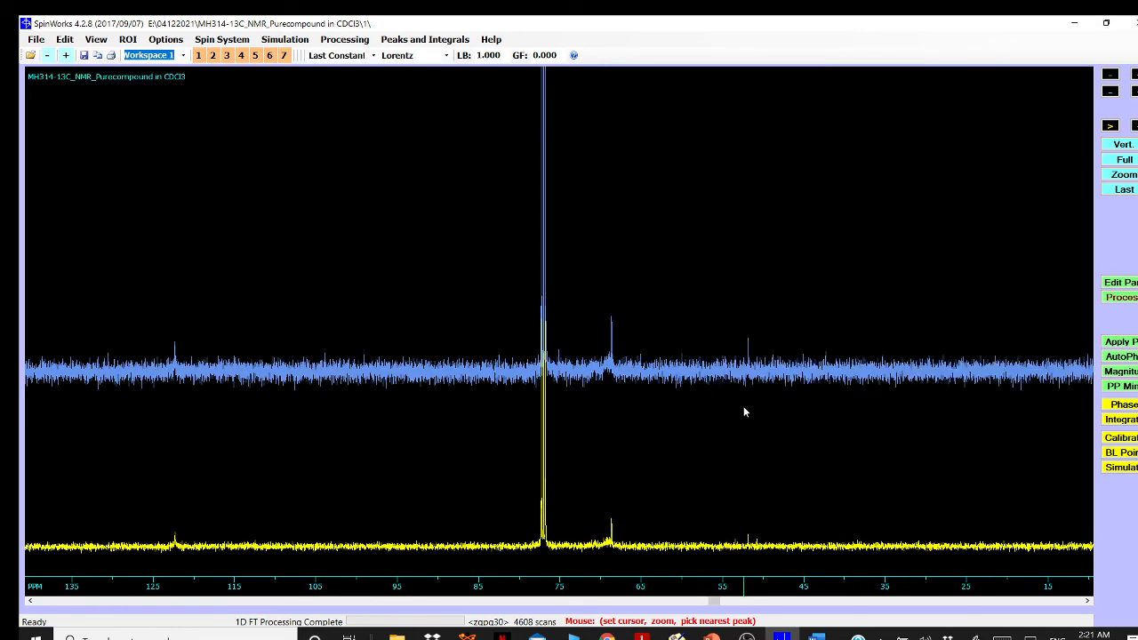
{"action": "scroll", "coordinate": [743, 406], "scroll_direction": "up", "scroll_amount": 3}
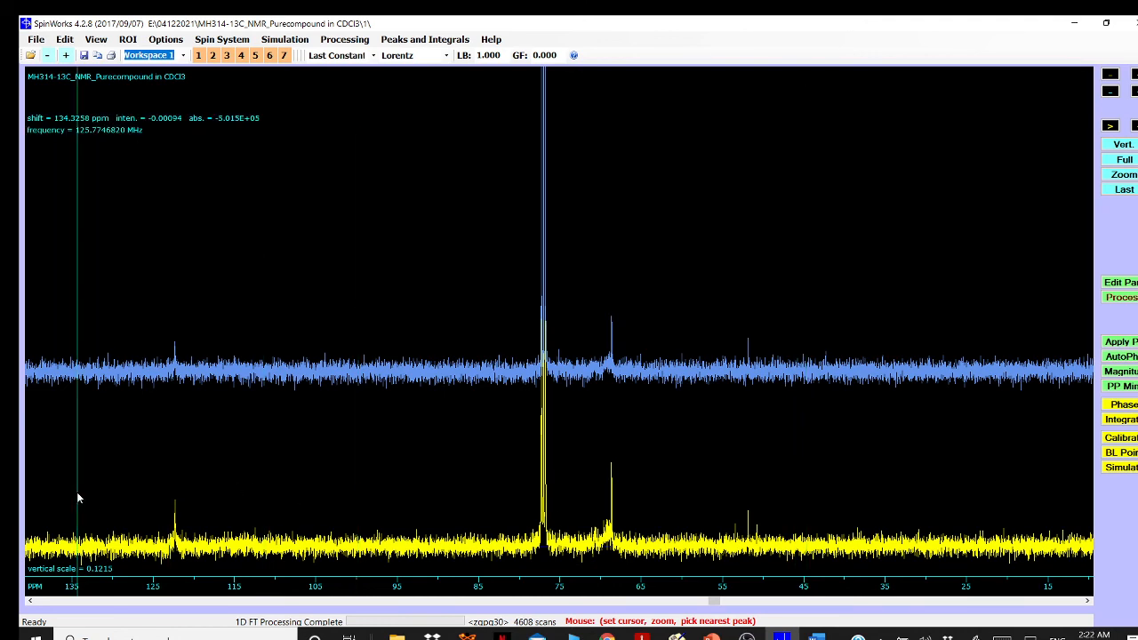
{"action": "left_click", "coordinate": [1006, 481]}
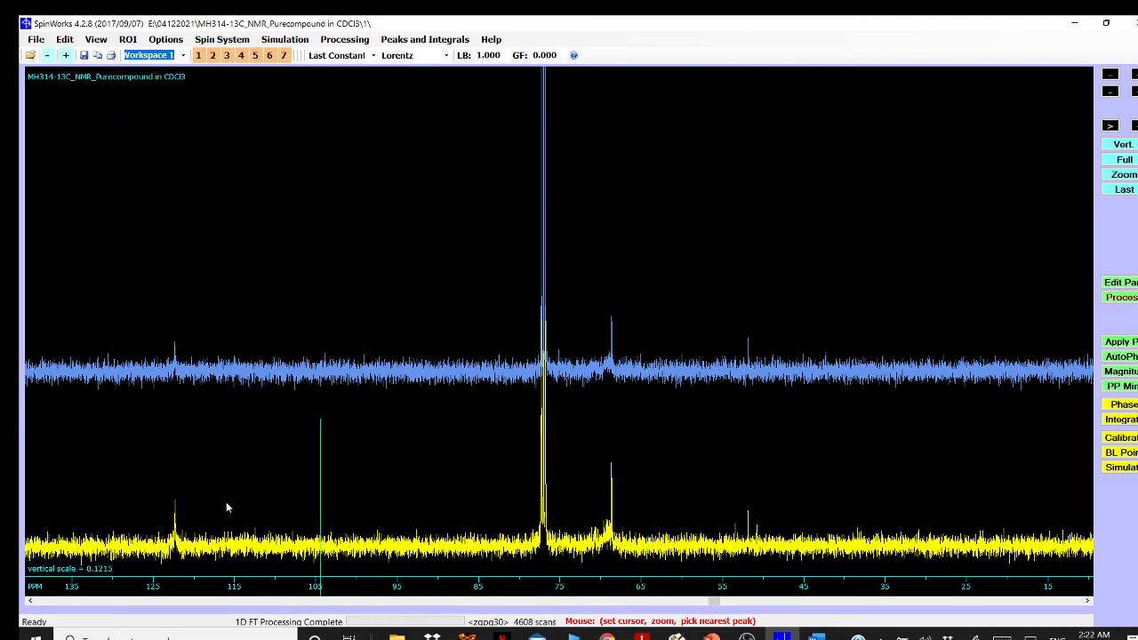
Expand the region from about 127 to 116 ppm and manually pick the carbon peak at 122.310 ppm
{"action": "left_click_drag", "start_coordinate": [140, 522], "coordinate": [223, 521]}
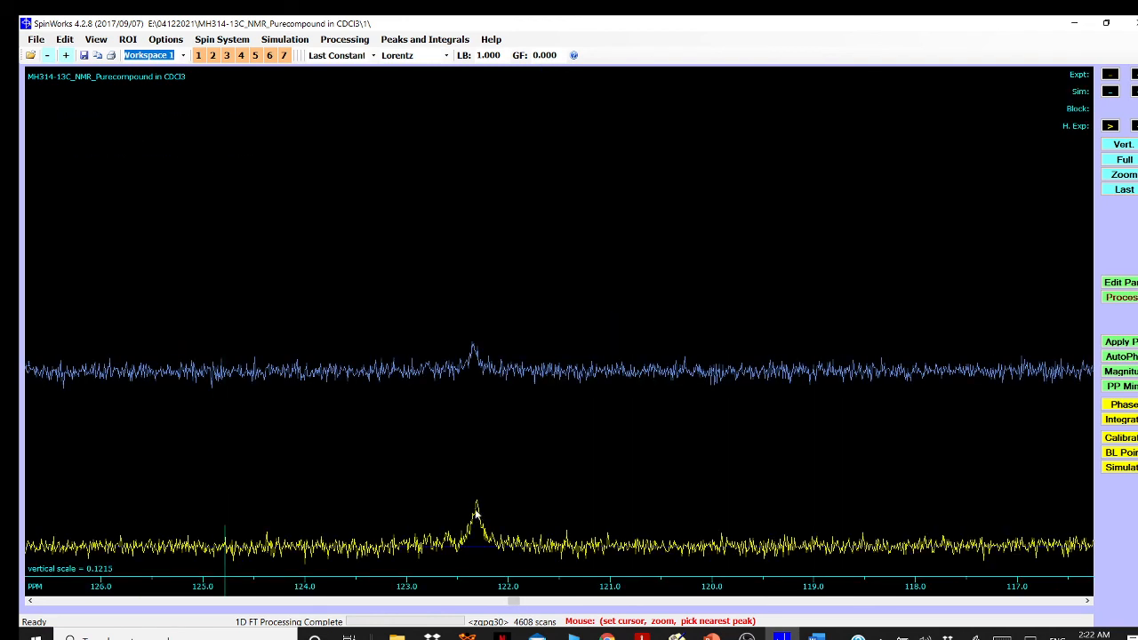
{"action": "left_click", "coordinate": [476, 508]}
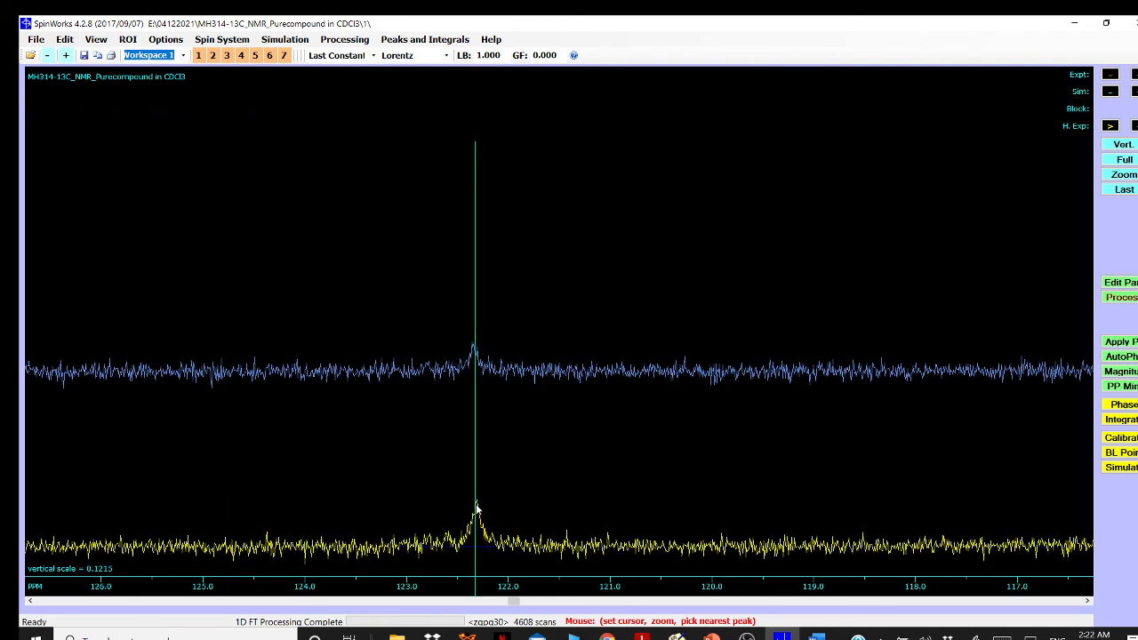
{"action": "left_click", "coordinate": [476, 508]}
{"action": "right_click", "coordinate": [476, 509]}
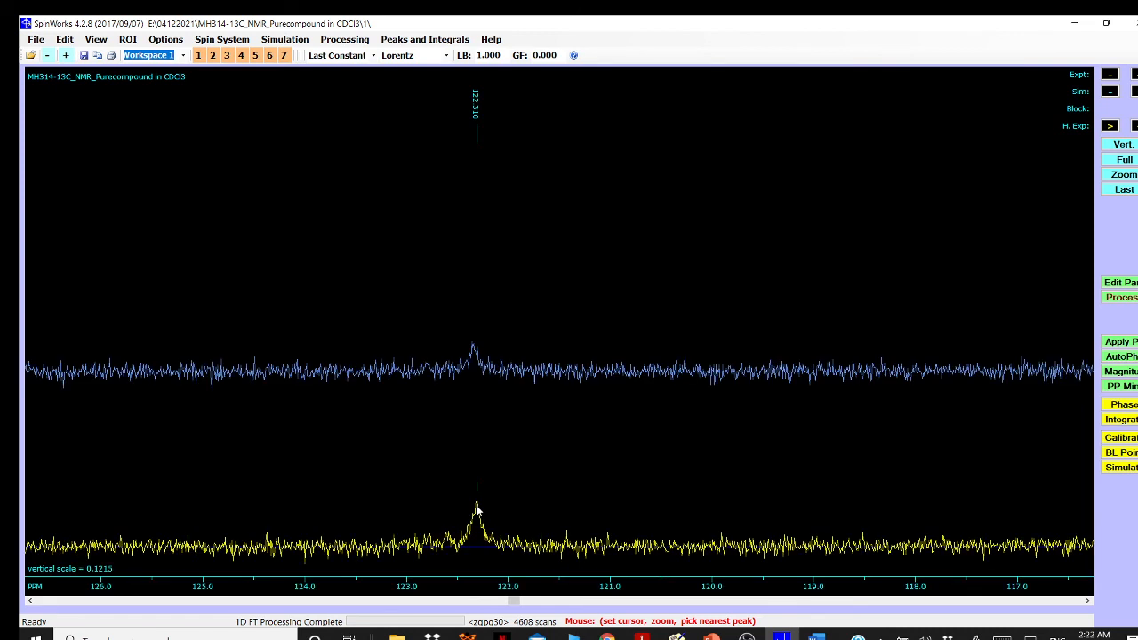
Expand the region from about 73 to 65 ppm, manually pick the carbon peak at 68.638 ppm and restore the full spectrum
{"action": "left_click", "coordinate": [477, 509]}
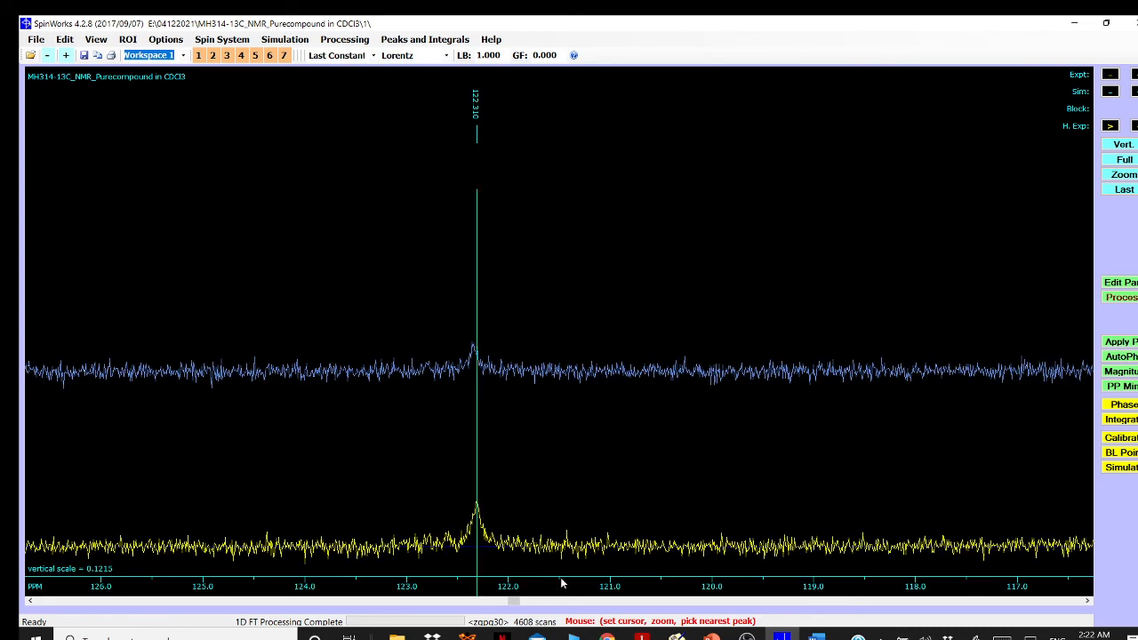
{"action": "left_click", "coordinate": [1131, 158]}
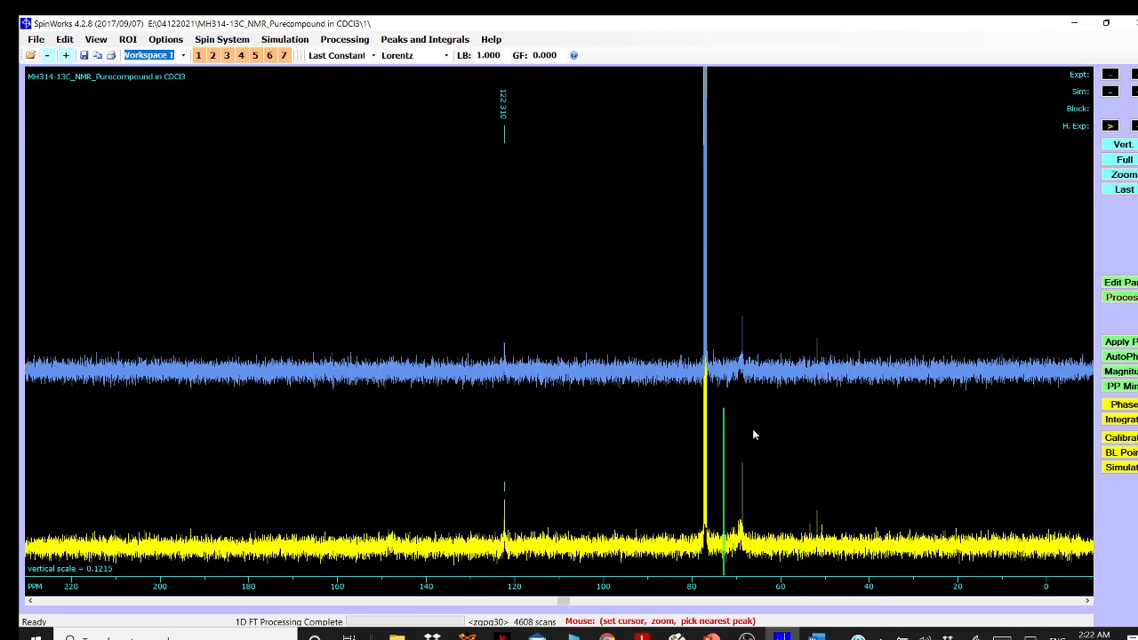
{"action": "left_click_drag", "start_coordinate": [752, 435], "coordinate": [754, 434]}
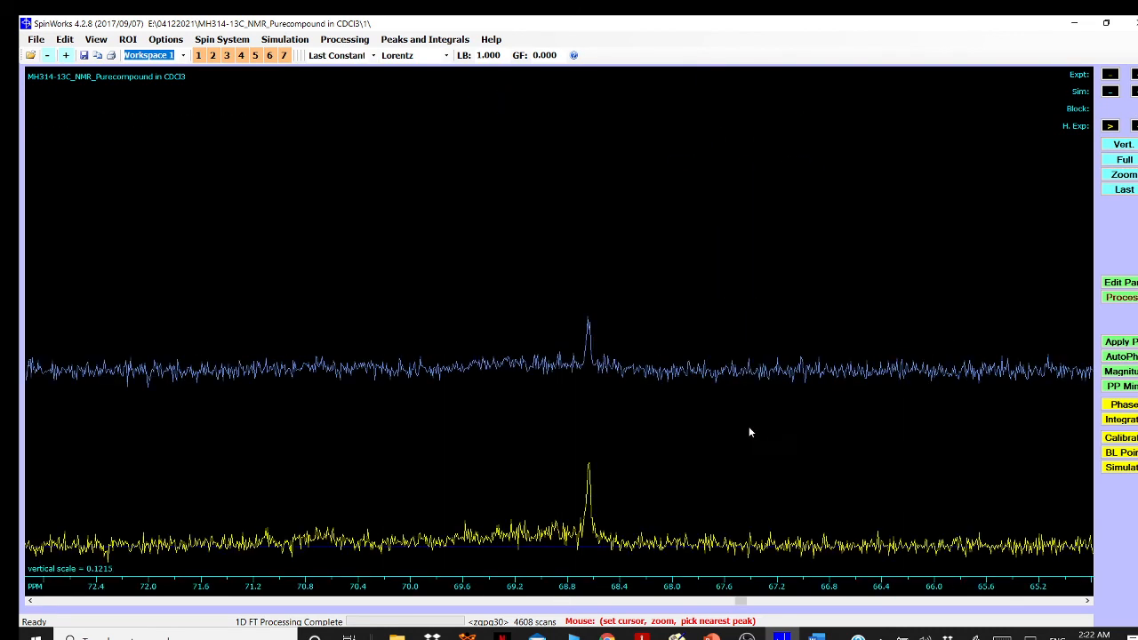
{"action": "left_click", "coordinate": [589, 491]}
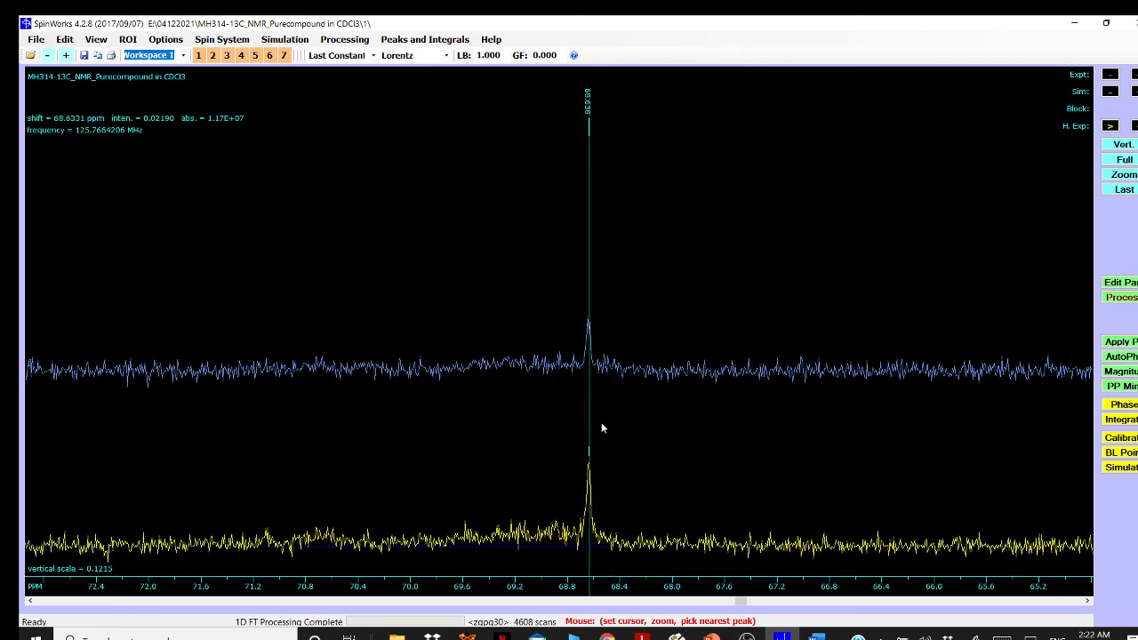
{"action": "left_click", "coordinate": [1124, 160]}
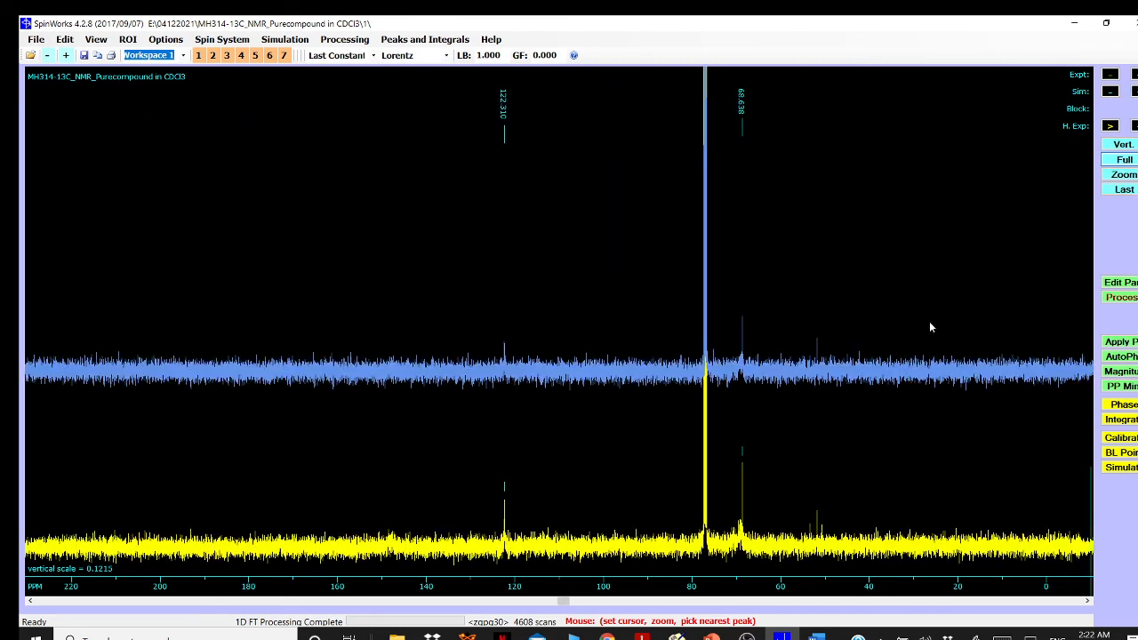
Expand the stacked spectra to the region from about 130 to 33 ppm
{"action": "left_click", "coordinate": [346, 338]}
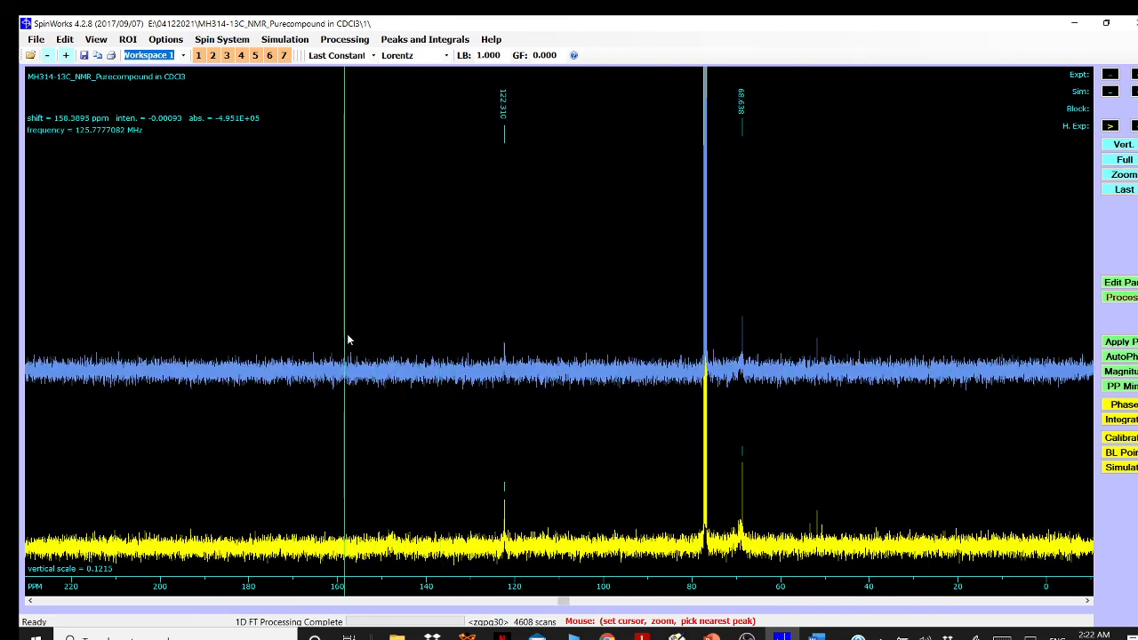
{"action": "left_click", "coordinate": [998, 348]}
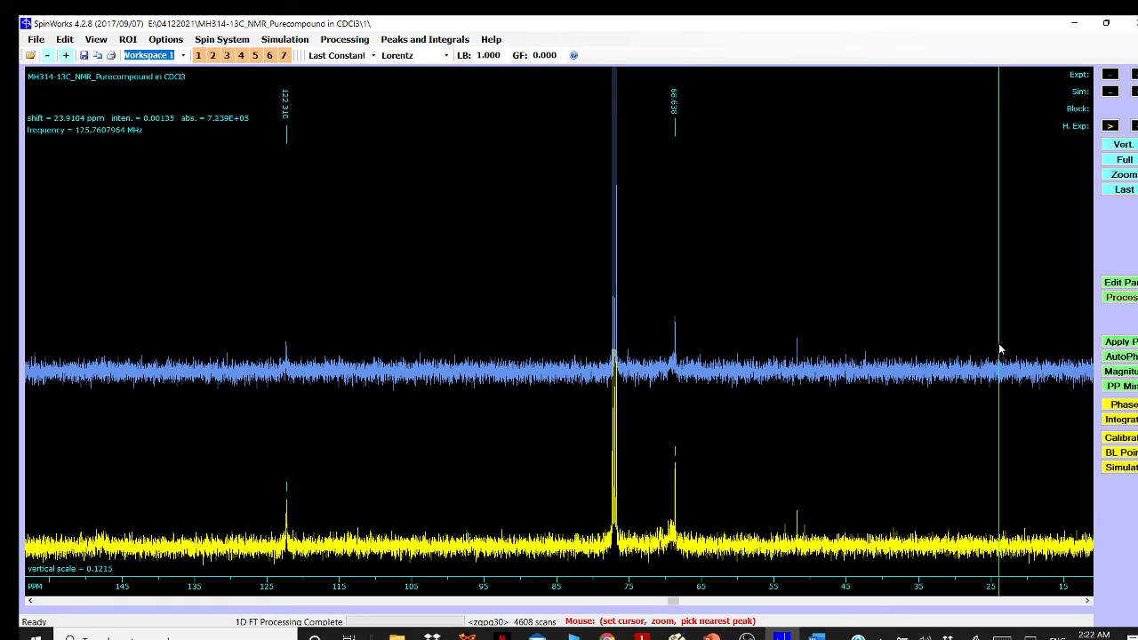
{"action": "left_click", "coordinate": [231, 374]}
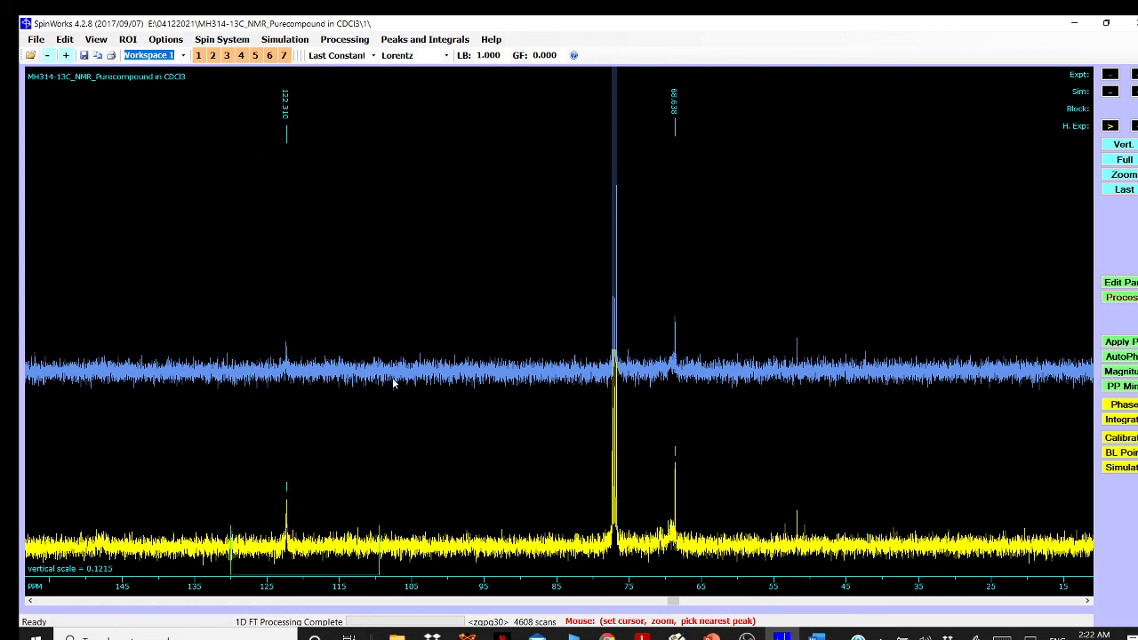
{"action": "left_click", "coordinate": [934, 400]}
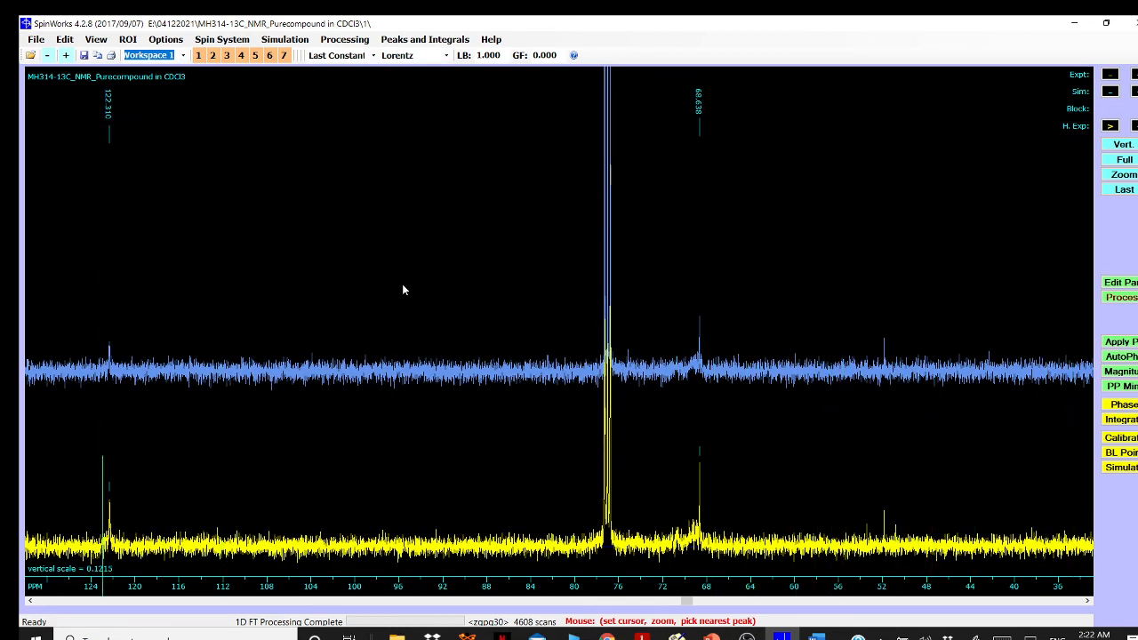
Examine an enlarged print preview of the stacked, peak-picked carbon spectra and close it
{"action": "left_click", "coordinate": [33, 41]}
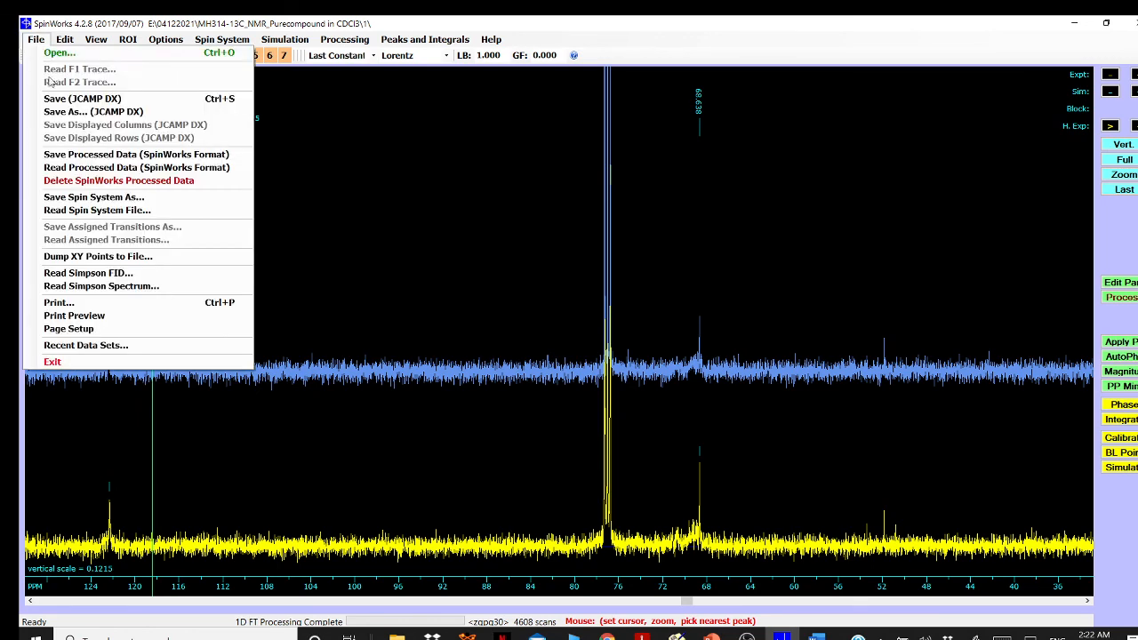
{"action": "left_click", "coordinate": [91, 321]}
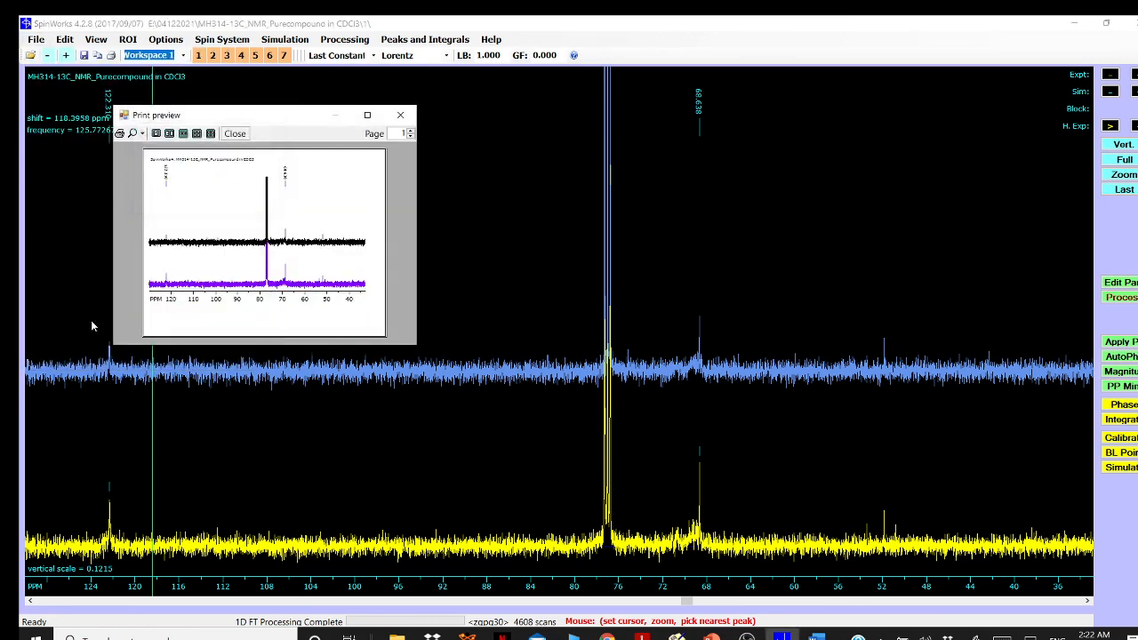
{"action": "left_click", "coordinate": [368, 117]}
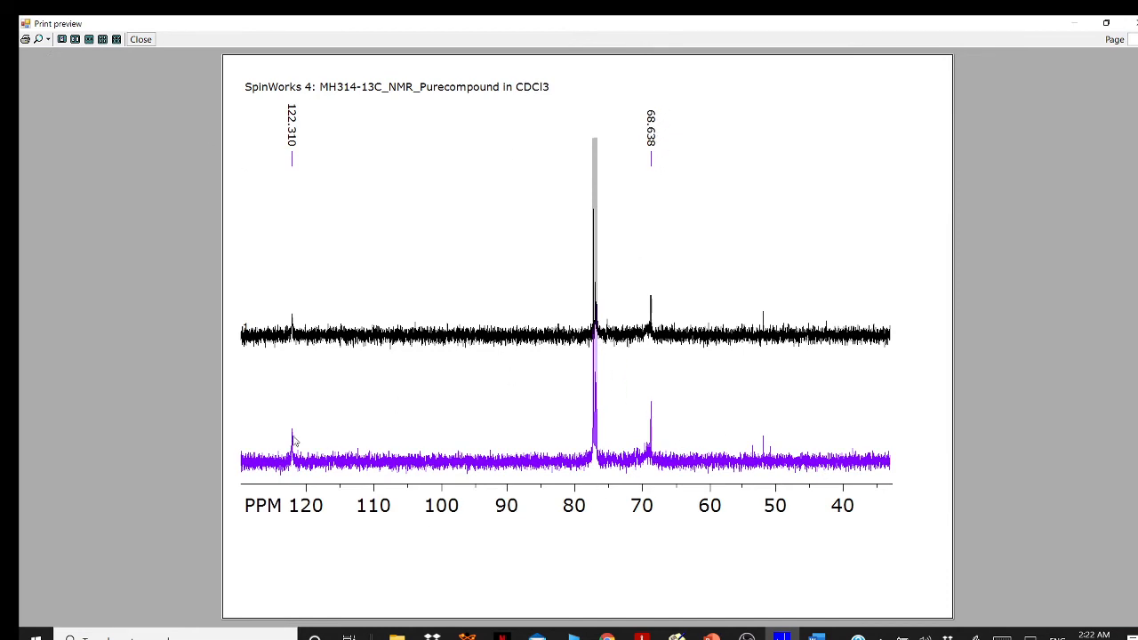
{"action": "left_click", "coordinate": [142, 40]}
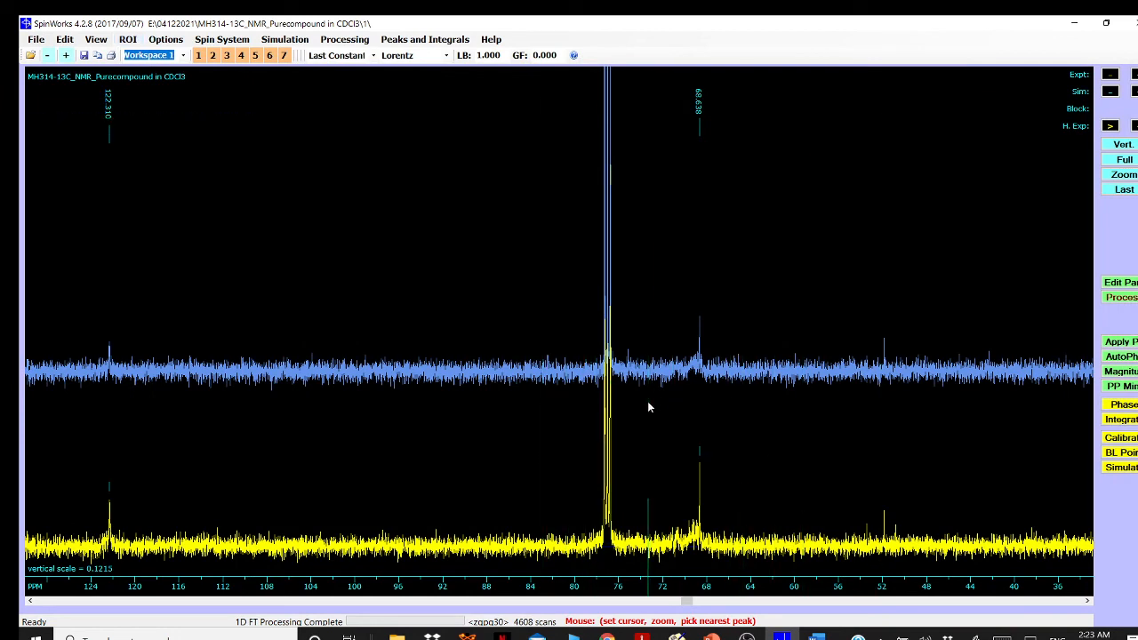
Delete all stacked traces so that only the experimental carbon spectrum is displayed
{"action": "left_click", "coordinate": [212, 233]}
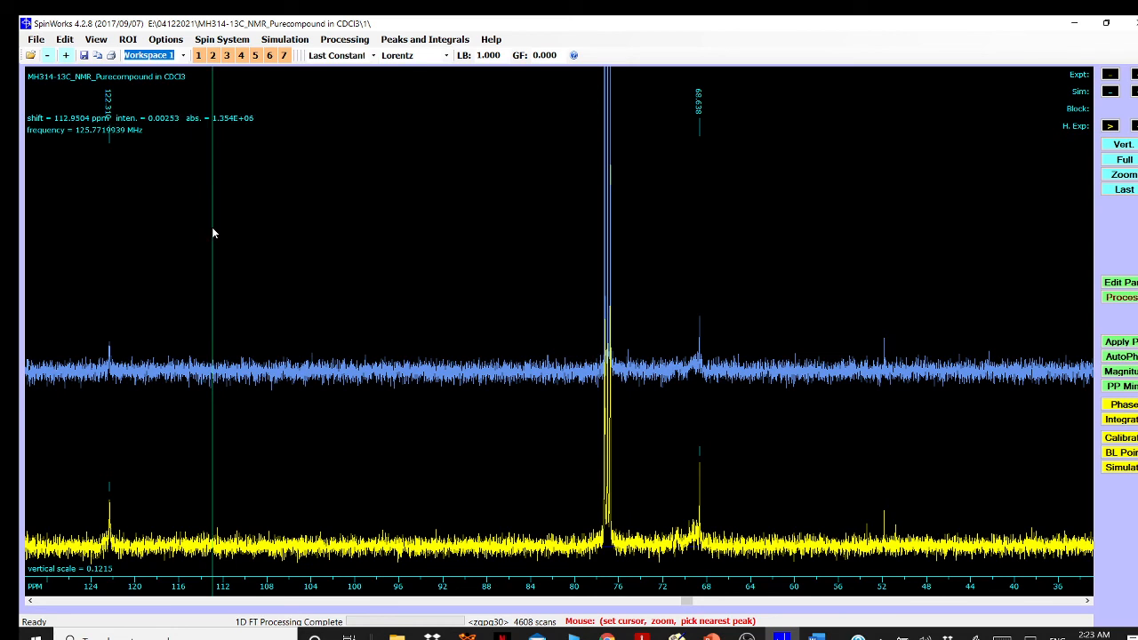
{"action": "left_click", "coordinate": [96, 40]}
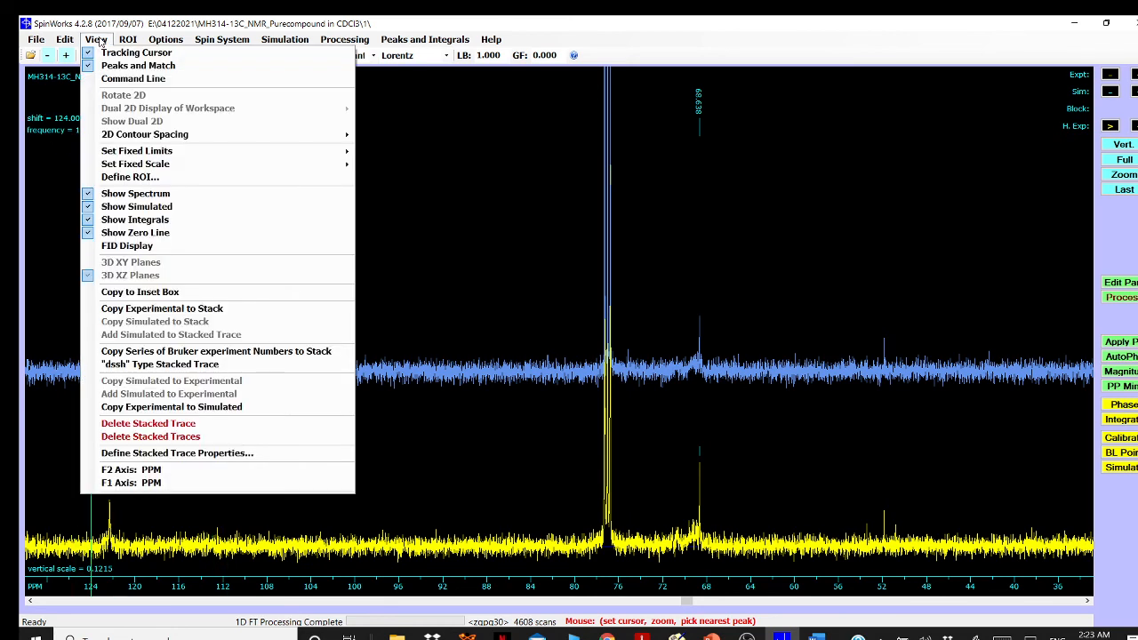
{"action": "left_click", "coordinate": [189, 436]}
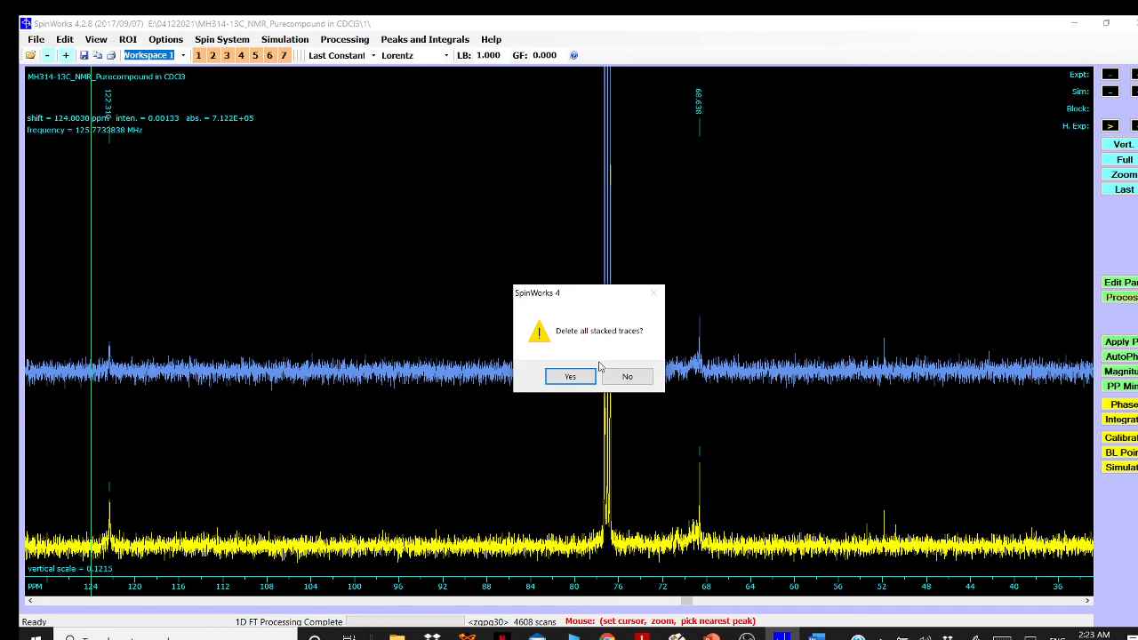
{"action": "left_click", "coordinate": [576, 377]}
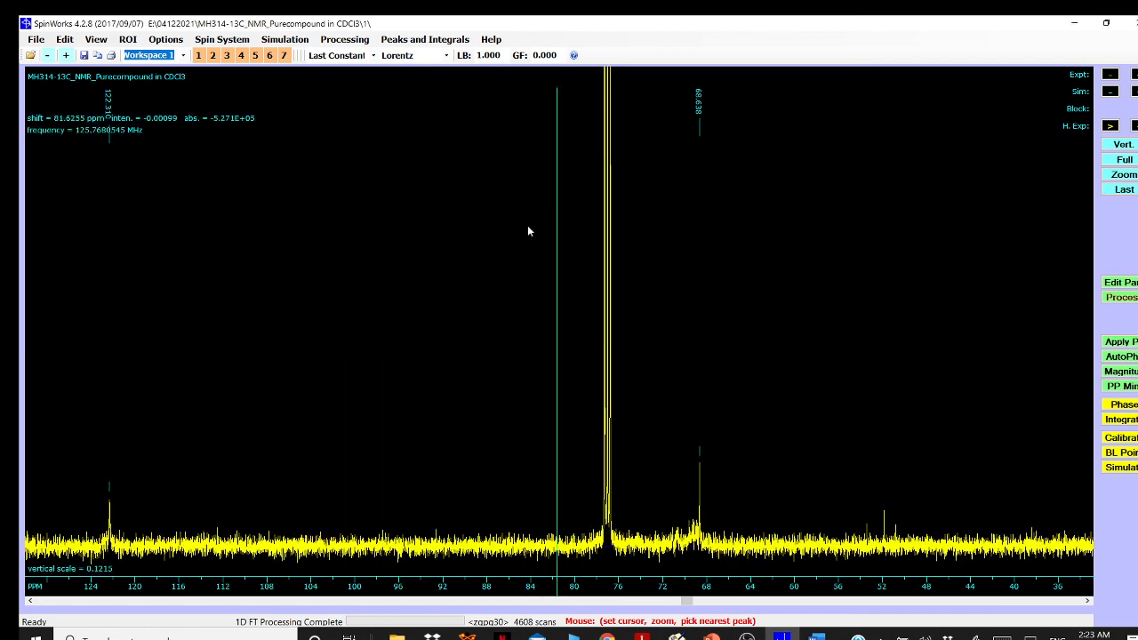
Adjust the vertical scale to about 0.09 and manually pick the carbon peak at 51.918 ppm
{"action": "left_click", "coordinate": [580, 384]}
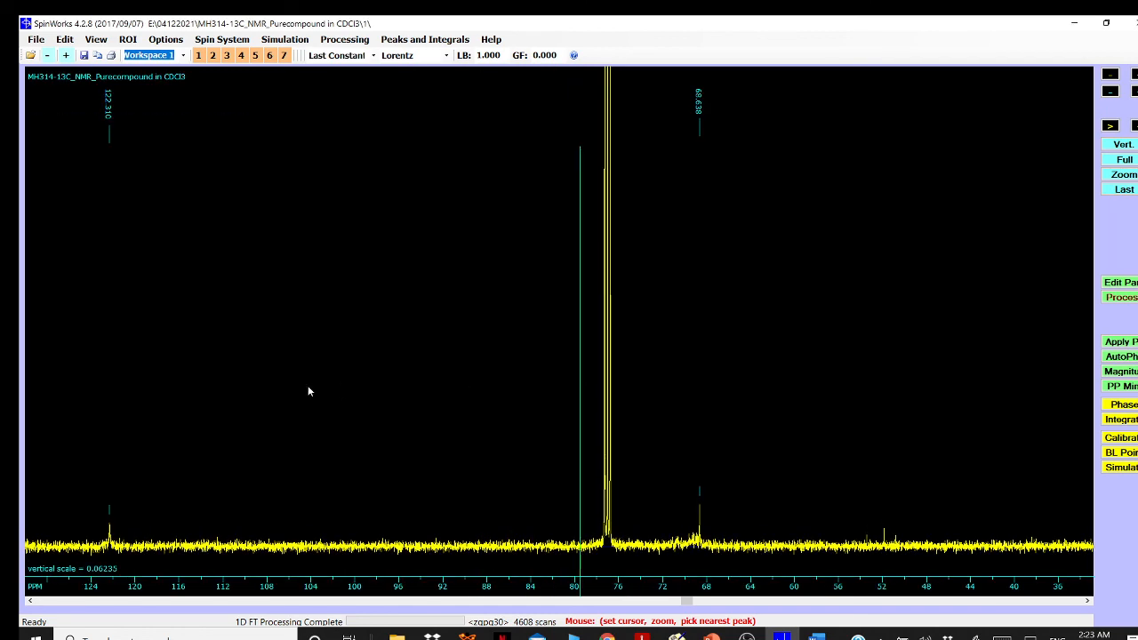
{"action": "scroll", "coordinate": [631, 409], "scroll_direction": "up", "scroll_amount": 3}
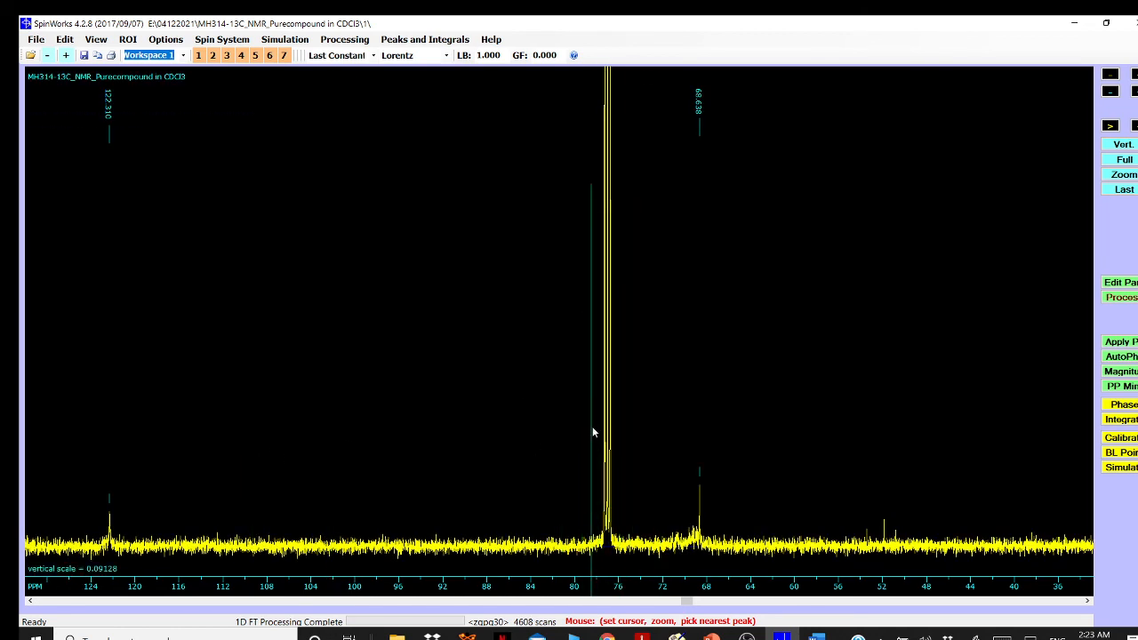
{"action": "right_click", "coordinate": [883, 361]}
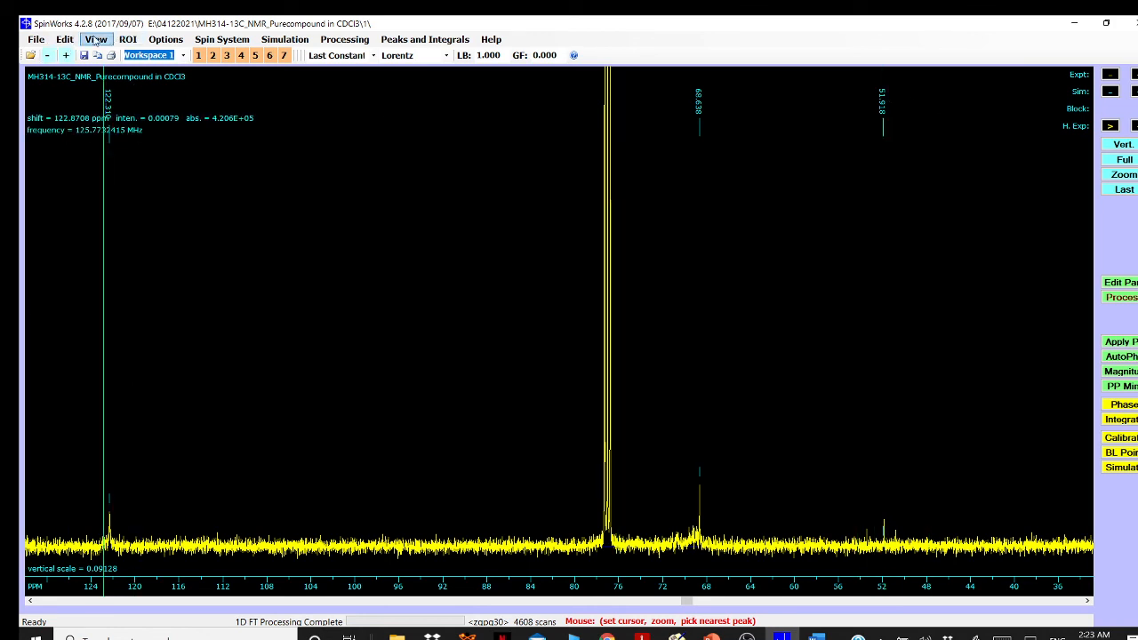
Copy the spectrum to the clipboard as a metafile and paste it in PowerPoint in place of the carbon spectrum picture on slide 535
{"action": "left_click", "coordinate": [67, 44]}
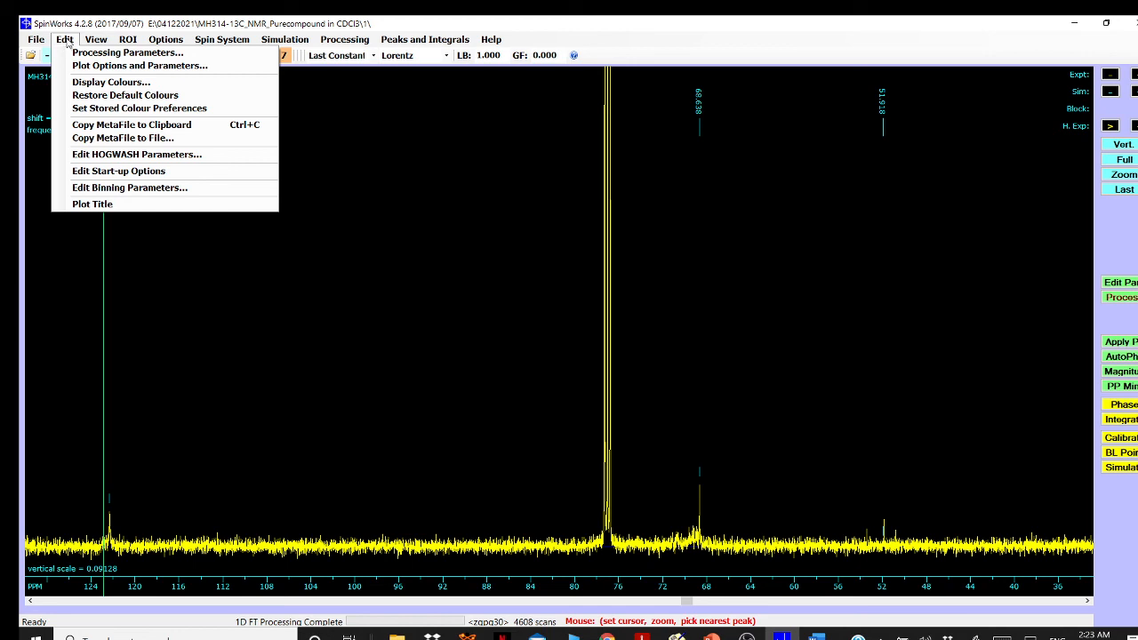
{"action": "left_click", "coordinate": [165, 131]}
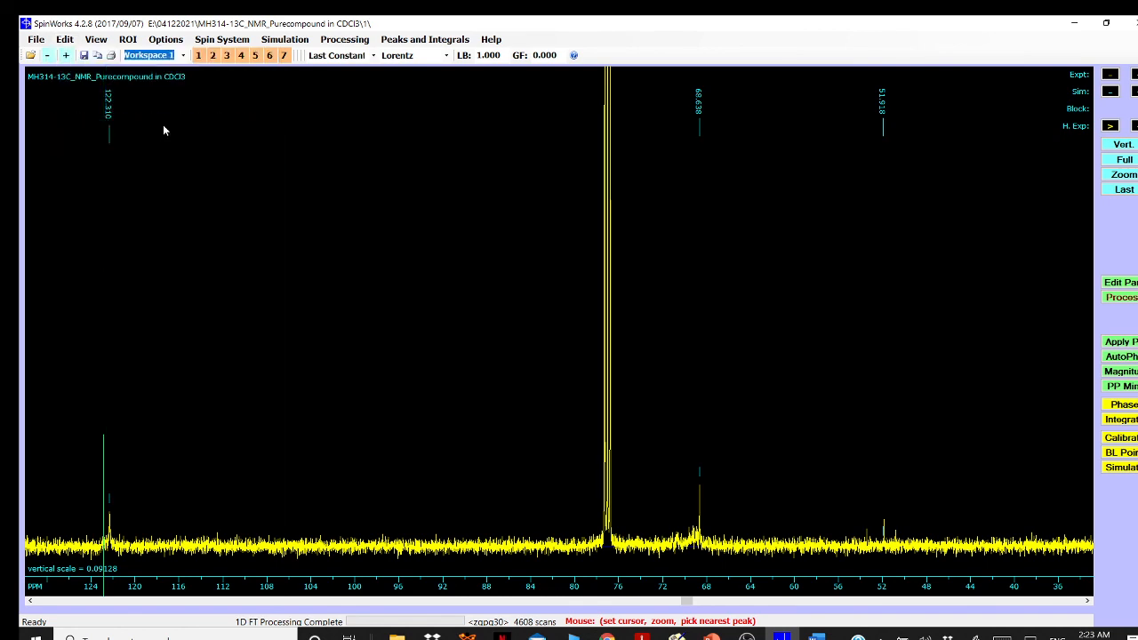
{"action": "left_click", "coordinate": [711, 636]}
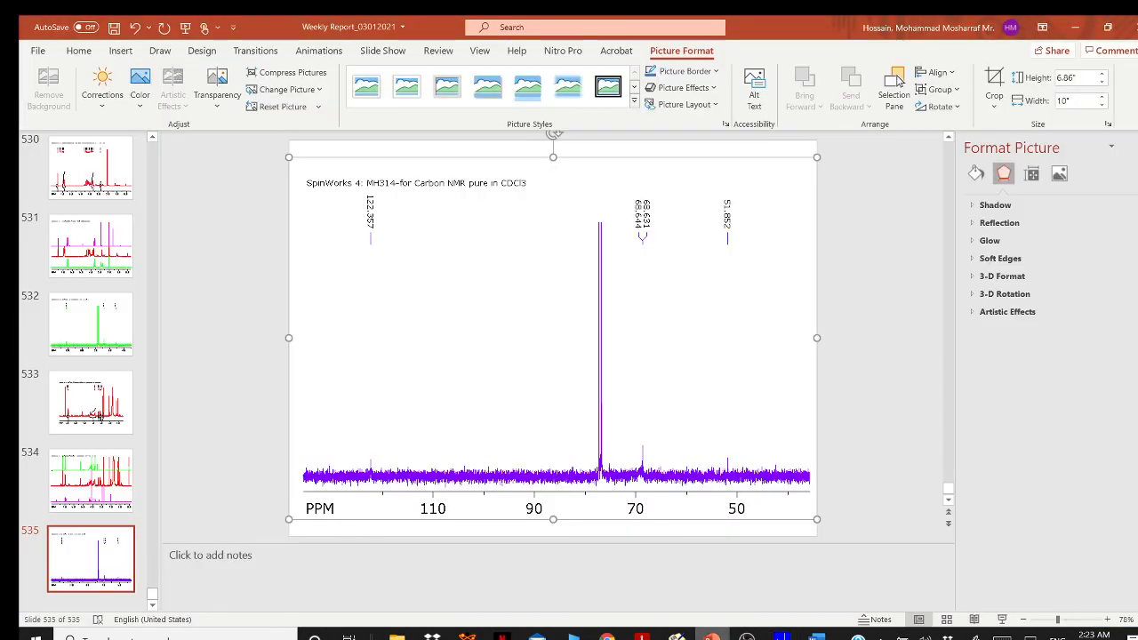
{"action": "right_click", "coordinate": [569, 354]}
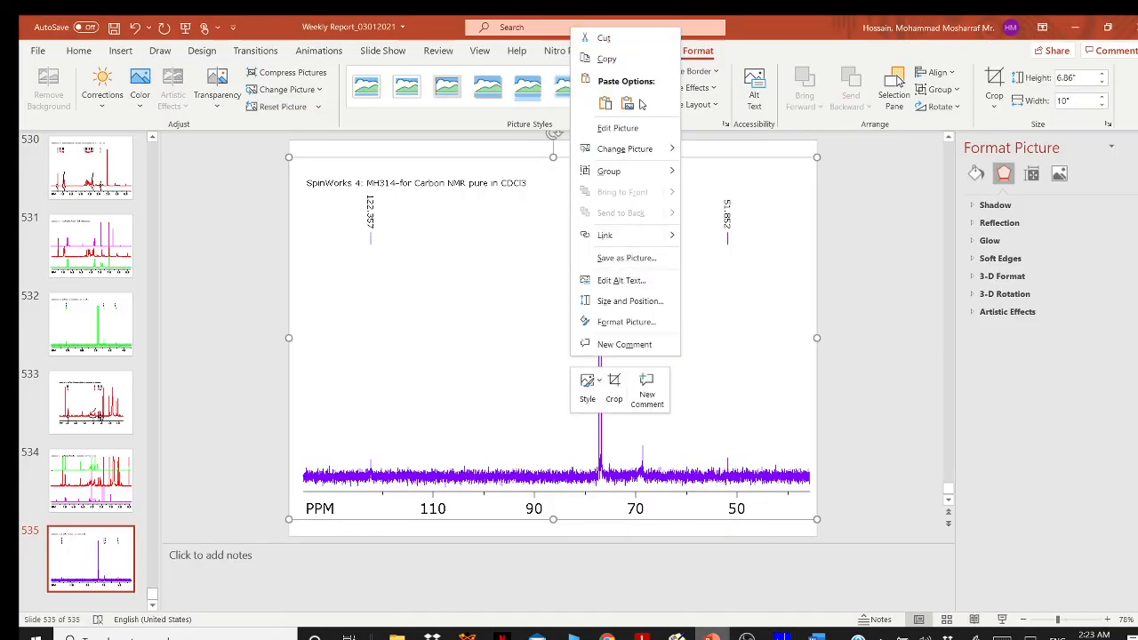
{"action": "left_click", "coordinate": [479, 317]}
{"action": "key", "text": "Delete"}
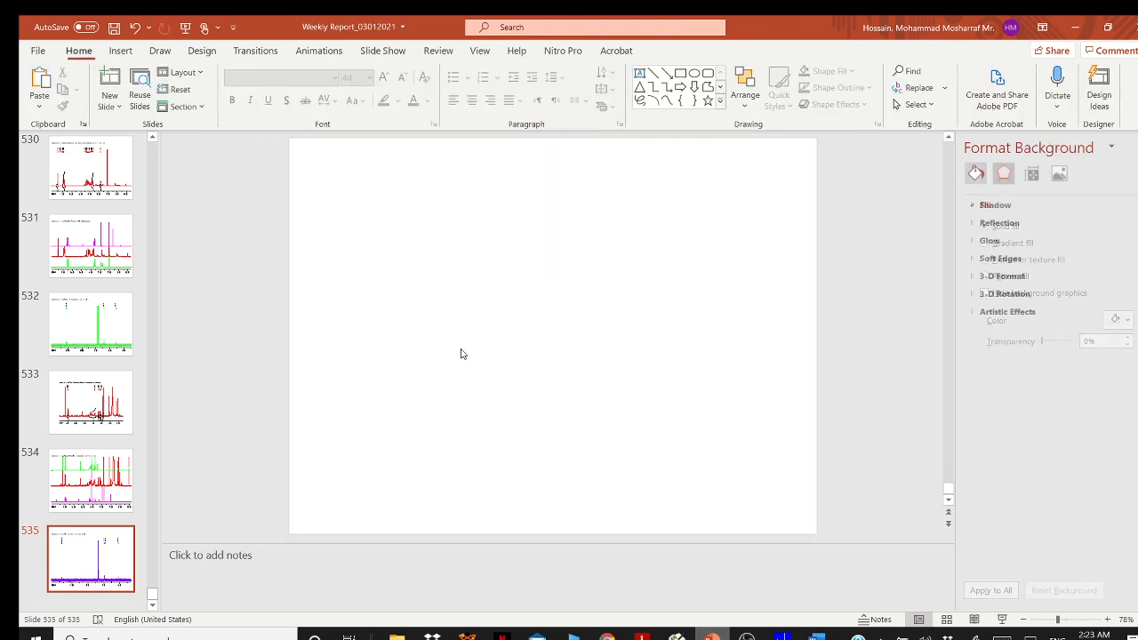
{"action": "right_click", "coordinate": [464, 317]}
{"action": "left_click", "coordinate": [499, 347]}
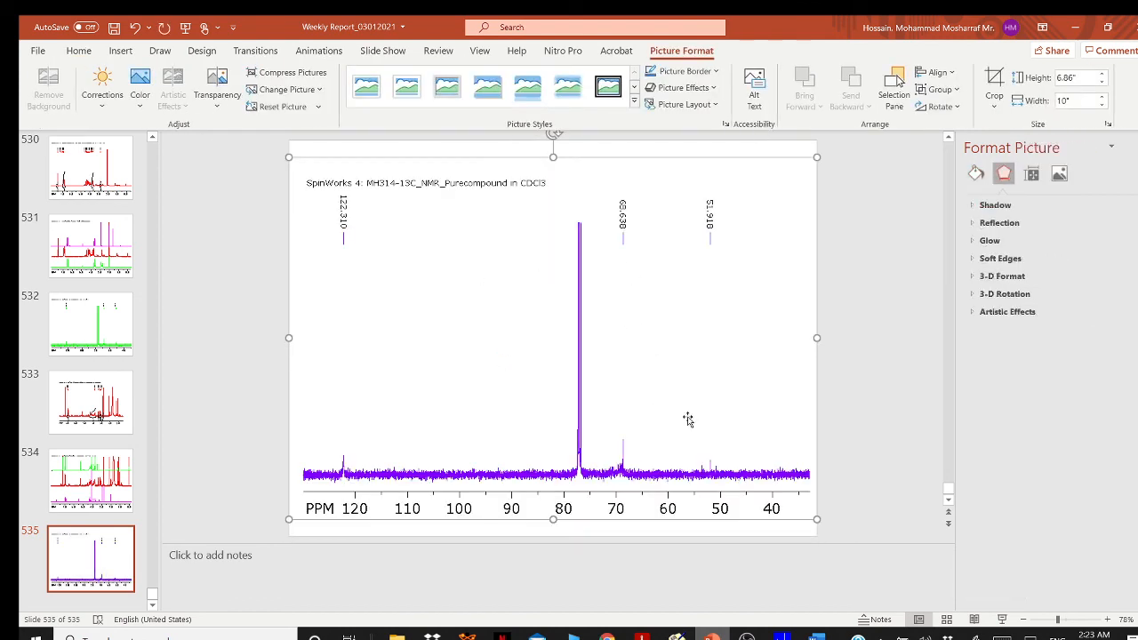
Switch to the Chrome browser and review the NMR processing software options on the KU NMR Lab software page
{"action": "left_click", "coordinate": [780, 637]}
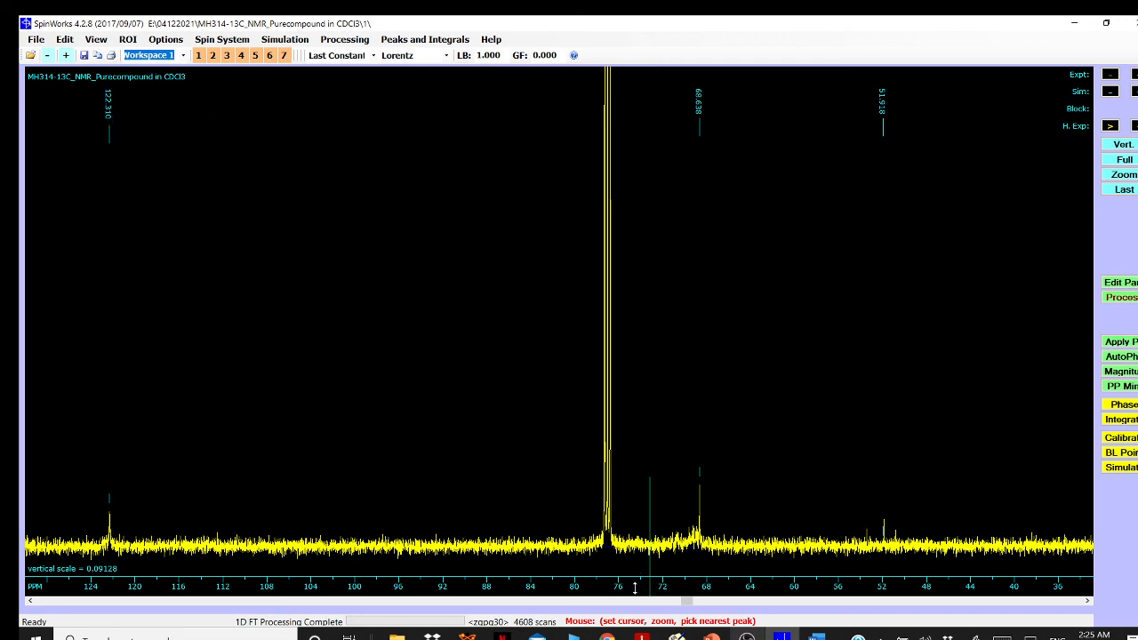
{"action": "left_click", "coordinate": [632, 444]}
{"action": "left_click", "coordinate": [607, 637]}
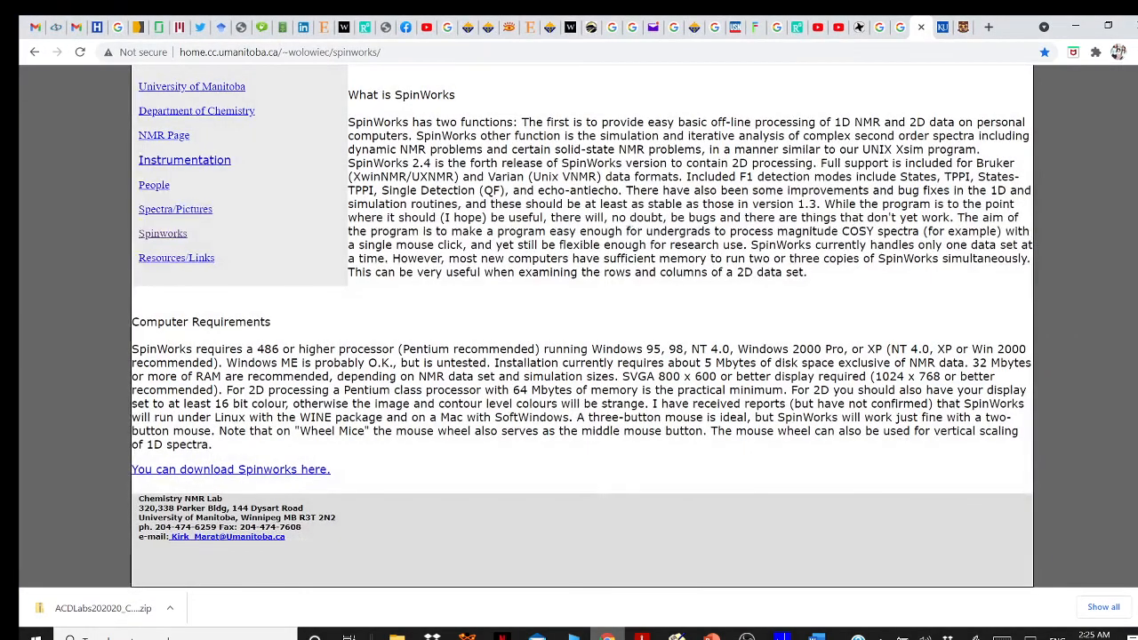
{"action": "left_click", "coordinate": [945, 32]}
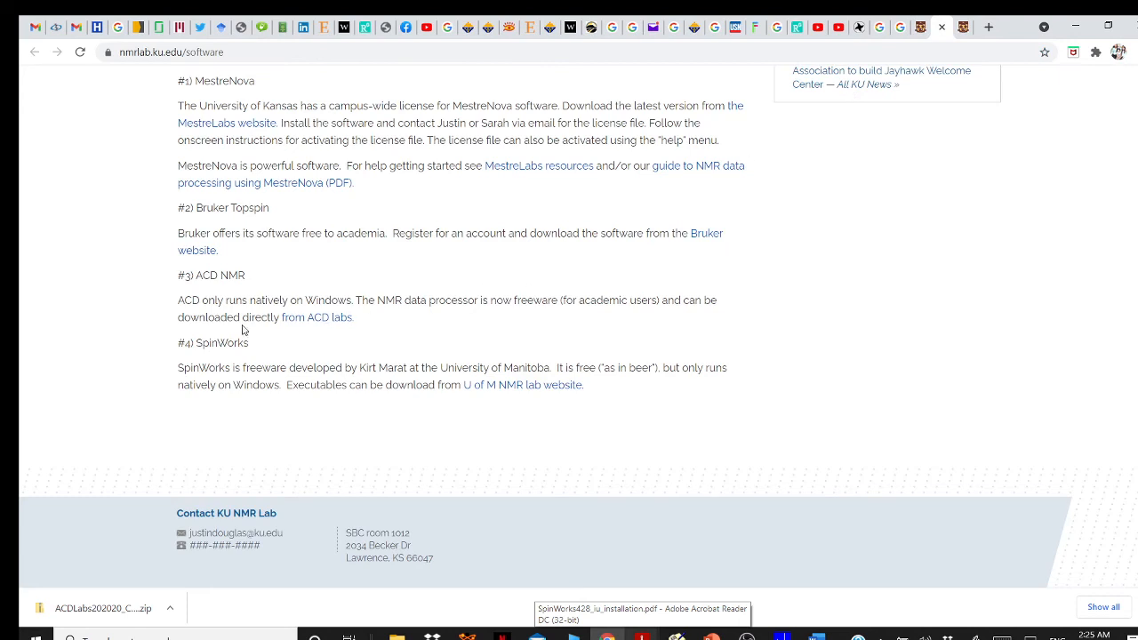
{"action": "scroll", "coordinate": [281, 255], "scroll_direction": "up", "scroll_amount": 3}
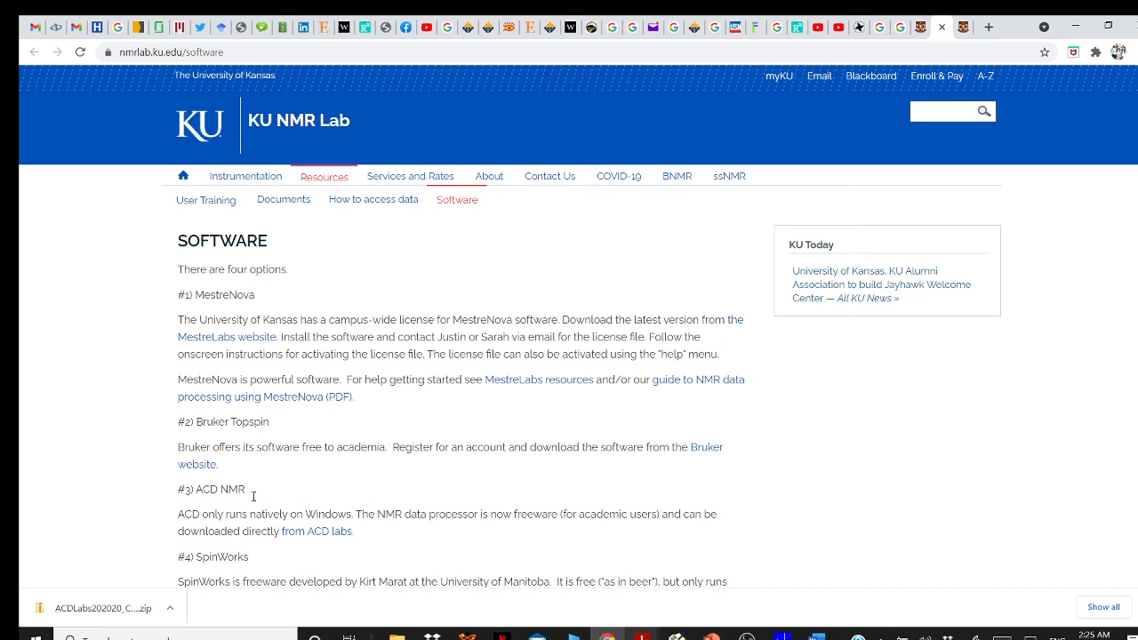
{"action": "scroll", "coordinate": [838, 437], "scroll_direction": "down", "scroll_amount": 1}
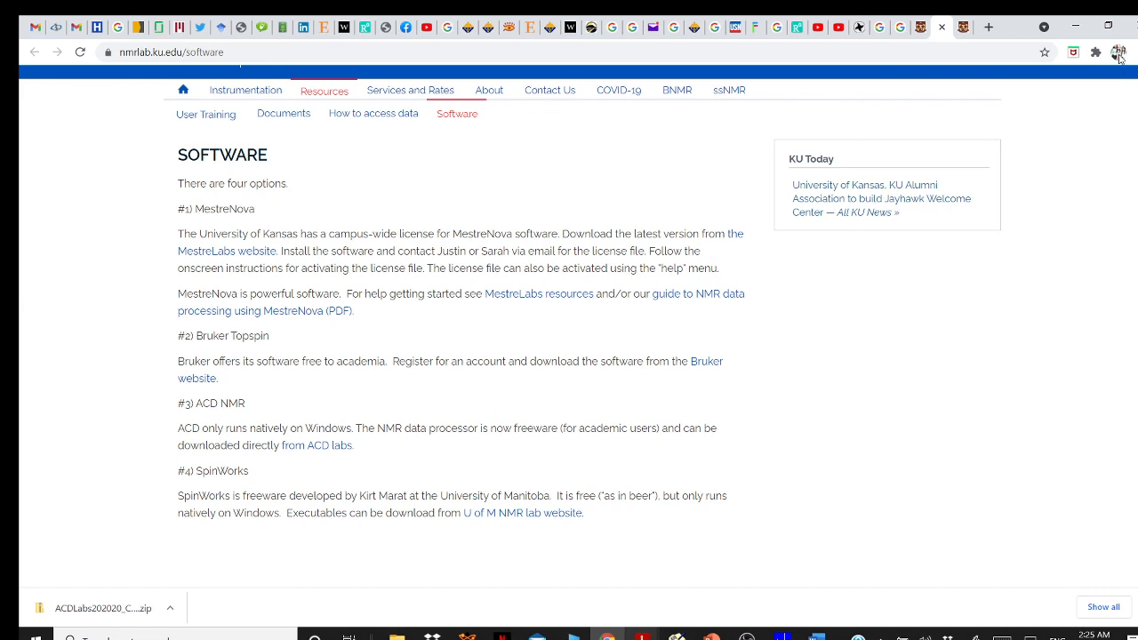
{"action": "left_click", "coordinate": [781, 636]}
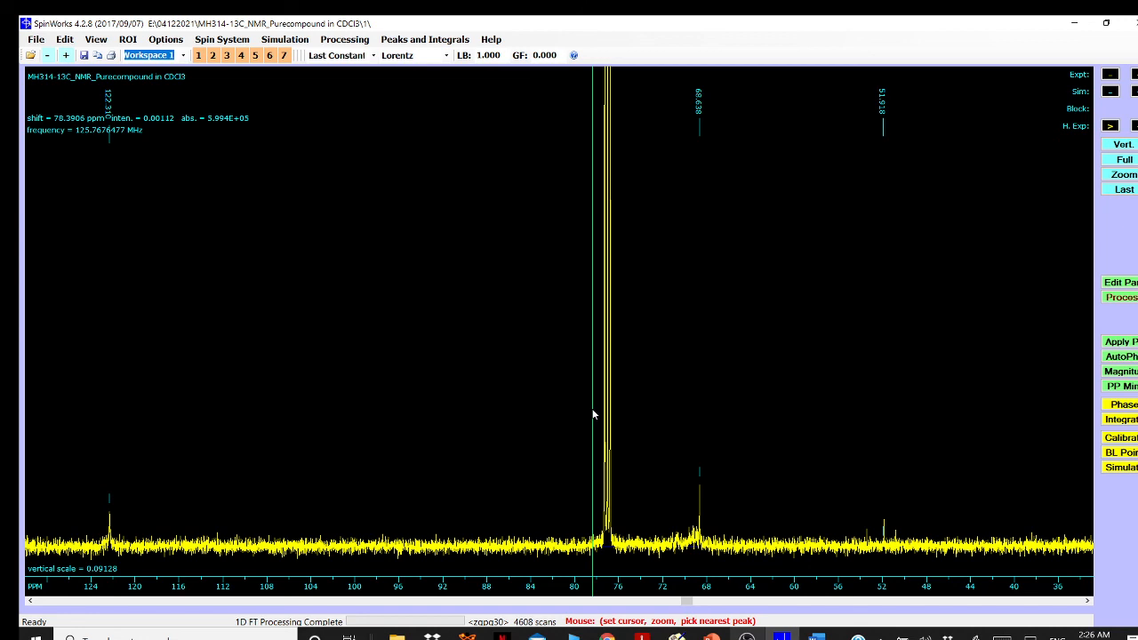
{"action": "left_click", "coordinate": [629, 413]}
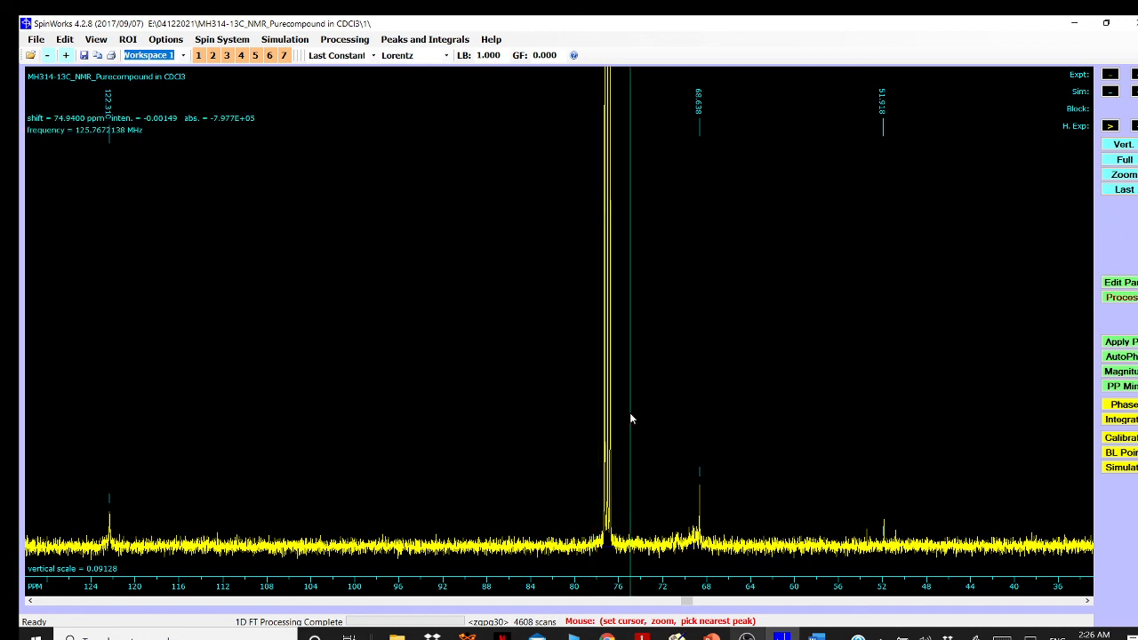
{"action": "left_click", "coordinate": [620, 359]}
{"action": "left_click", "coordinate": [699, 329]}
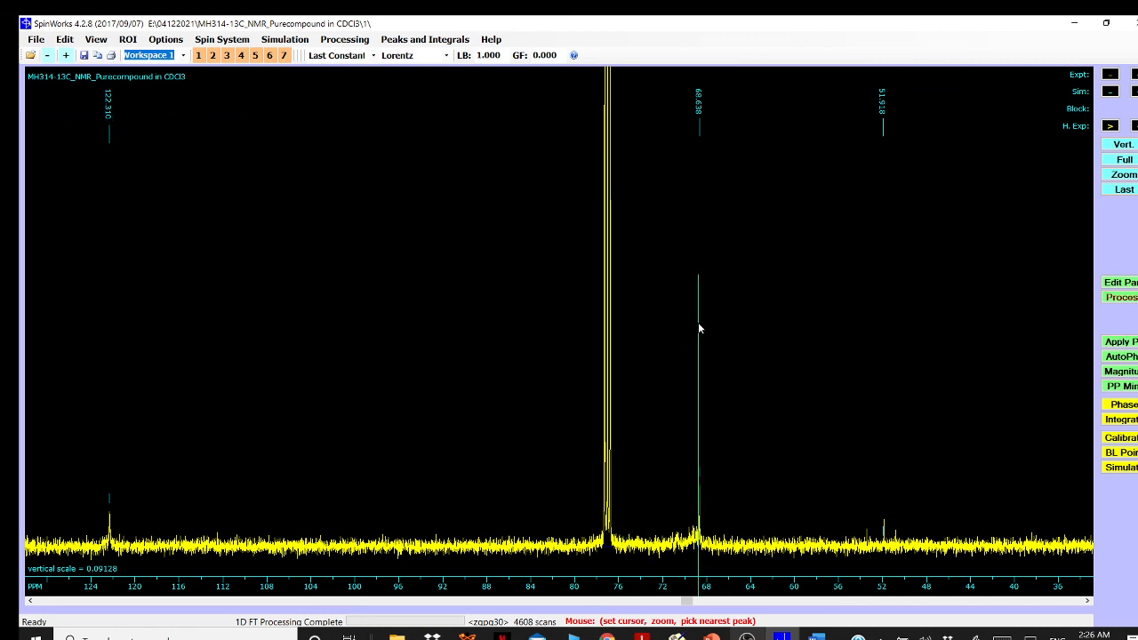
{"action": "left_click", "coordinate": [746, 238]}
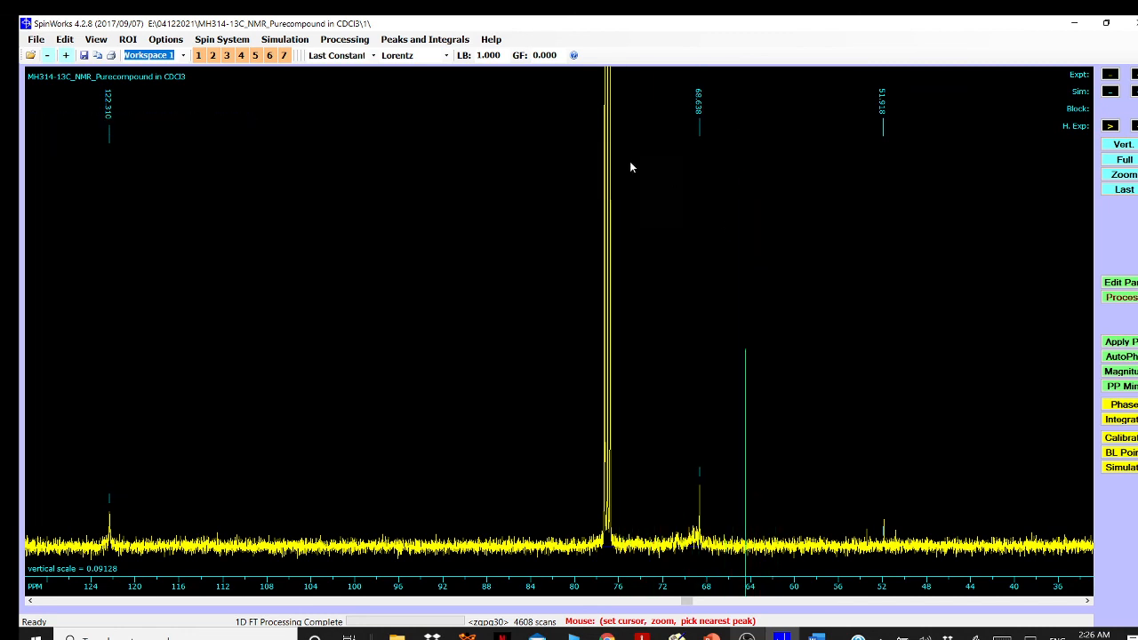
{"action": "left_click", "coordinate": [582, 267]}
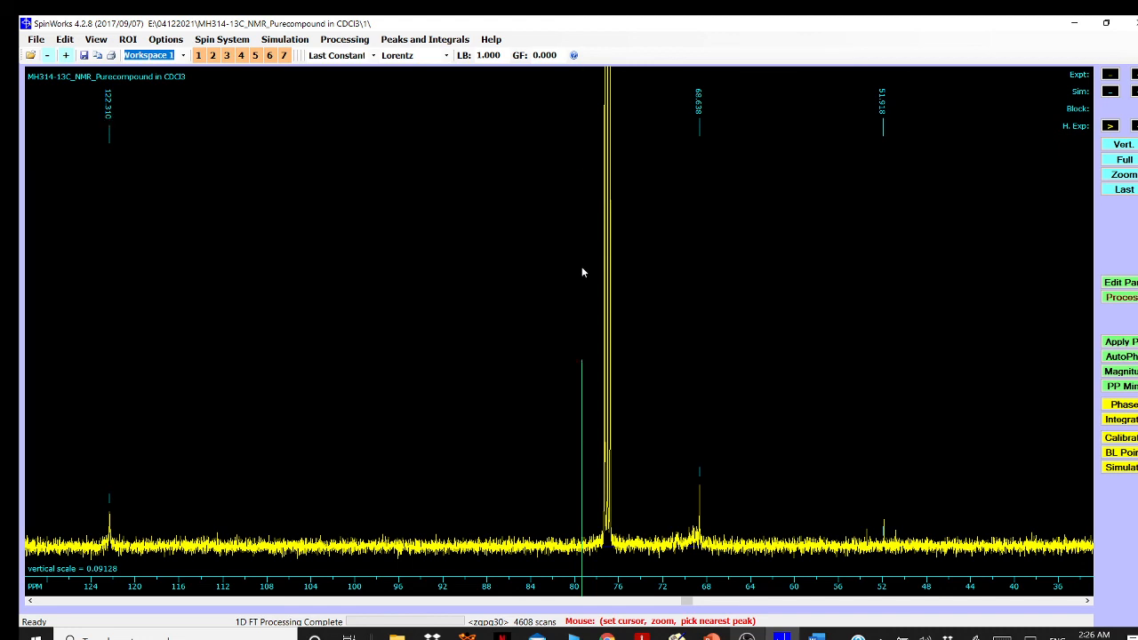
{"action": "left_click", "coordinate": [582, 275]}
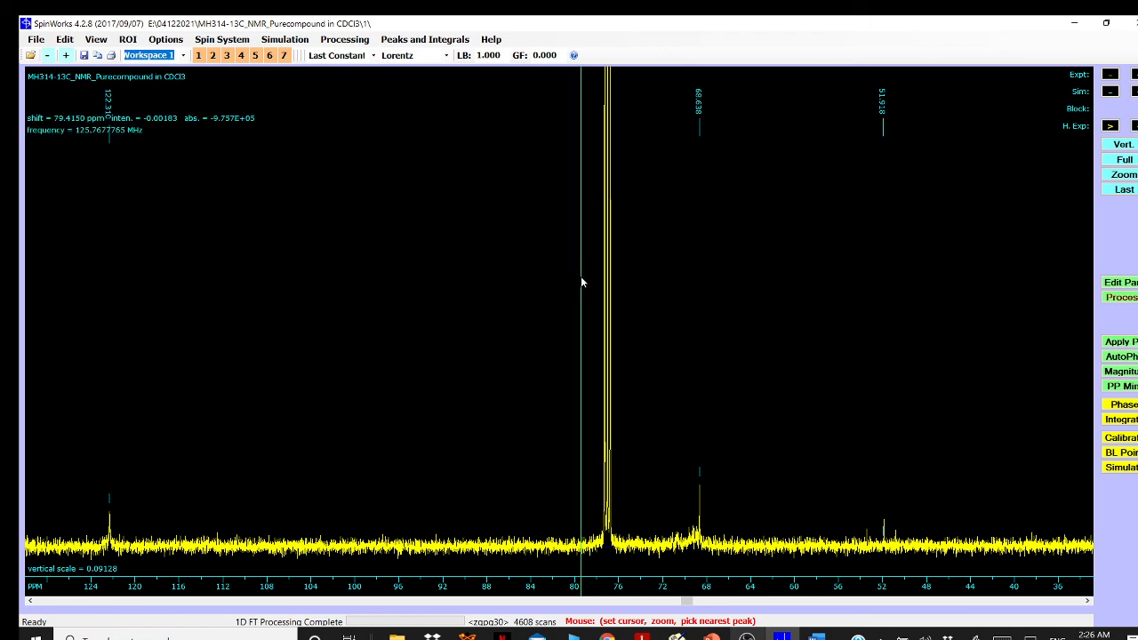
{"action": "left_click", "coordinate": [580, 286]}
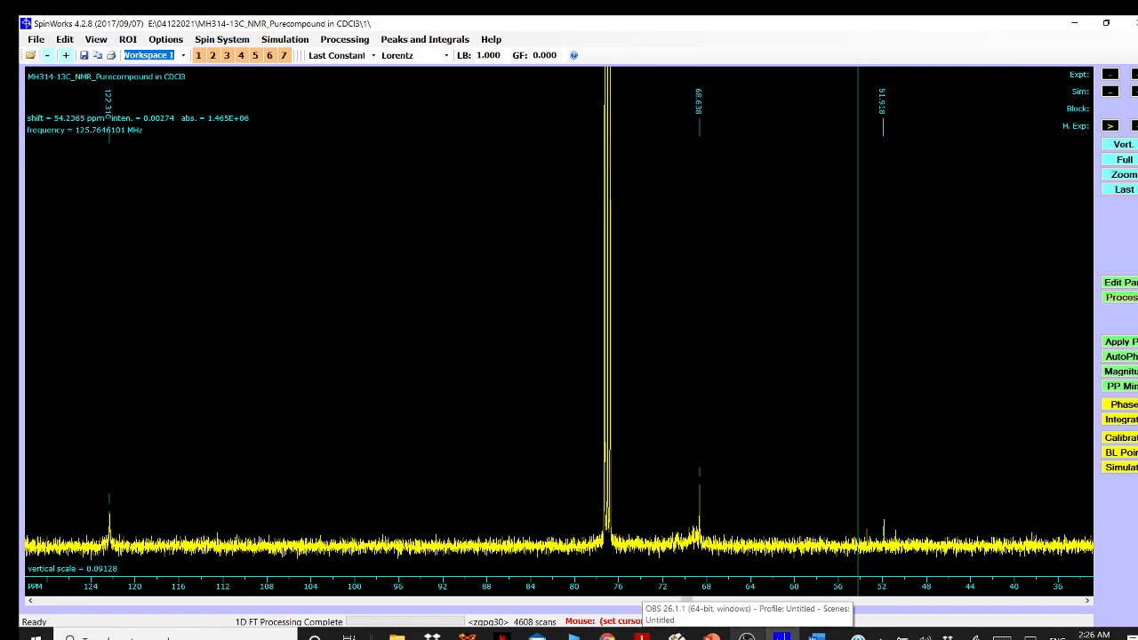
{"action": "left_click", "coordinate": [746, 637]}
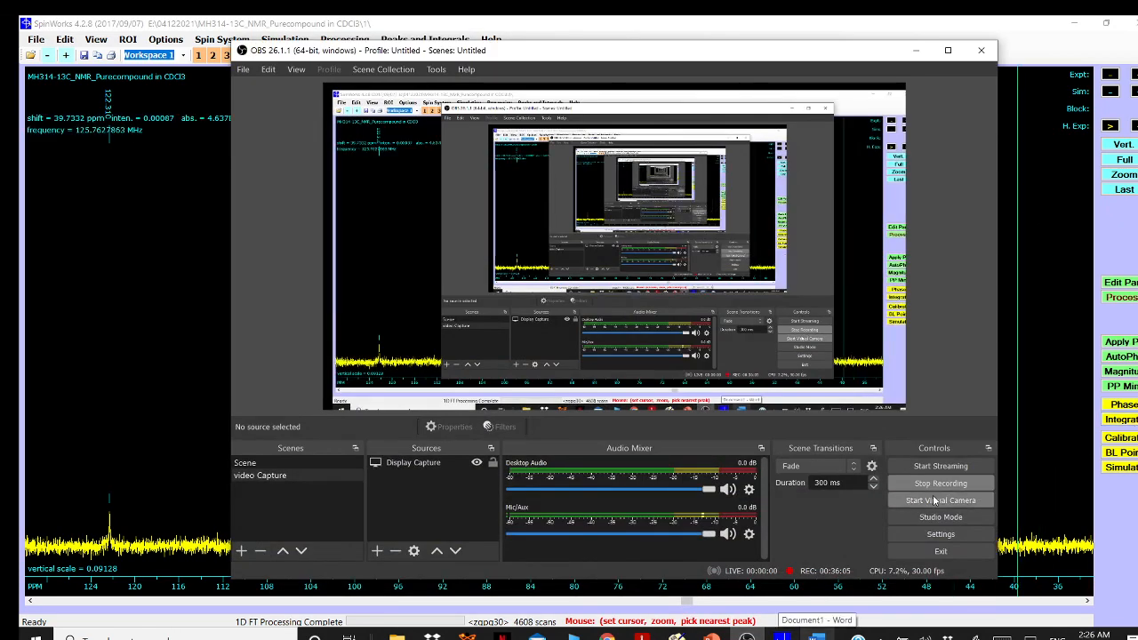